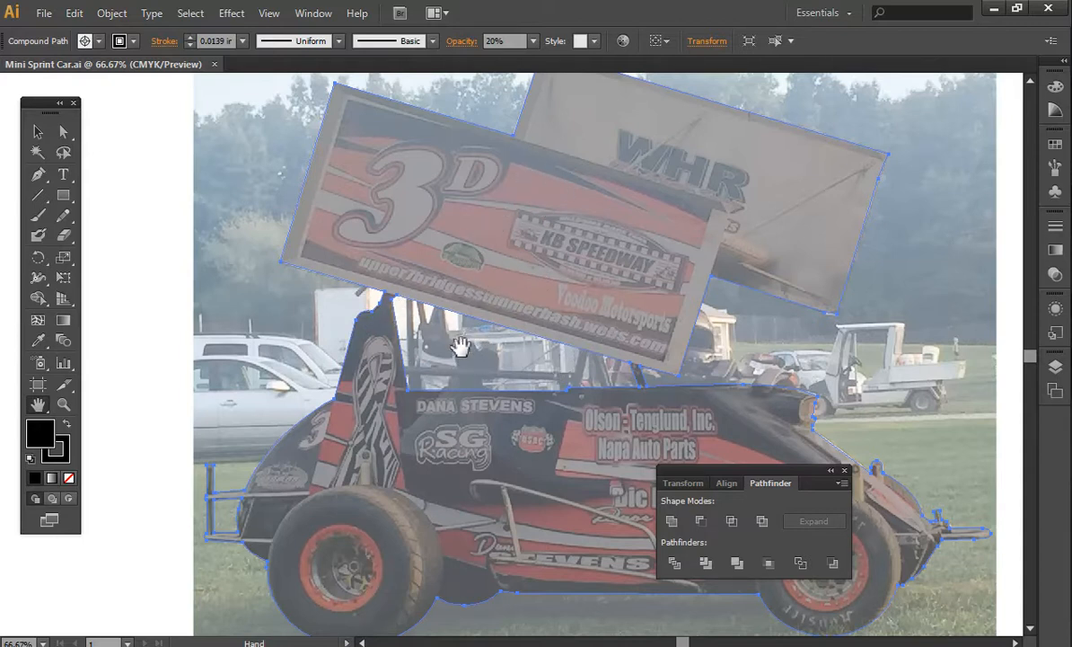
# Step: Draw a short slanted line with the Pen tool over the background beside the rear of the car
pyautogui.moveTo(400, 368); pyautogui.dragTo(419, 345)
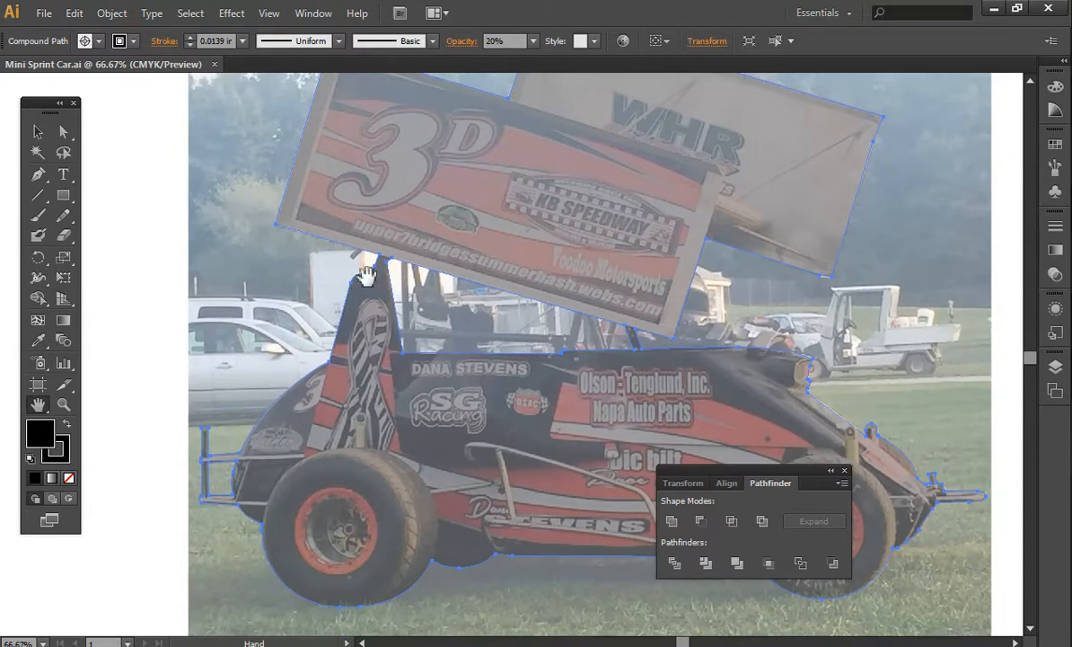
pyautogui.hotkey('ctrl', '-')
pyautogui.hotkey('ctrl', '-')
pyautogui.hotkey('ctrl', '+')
pyautogui.hotkey('ctrl', '+')
pyautogui.press('+')
pyautogui.hotkey('ctrl', '+')
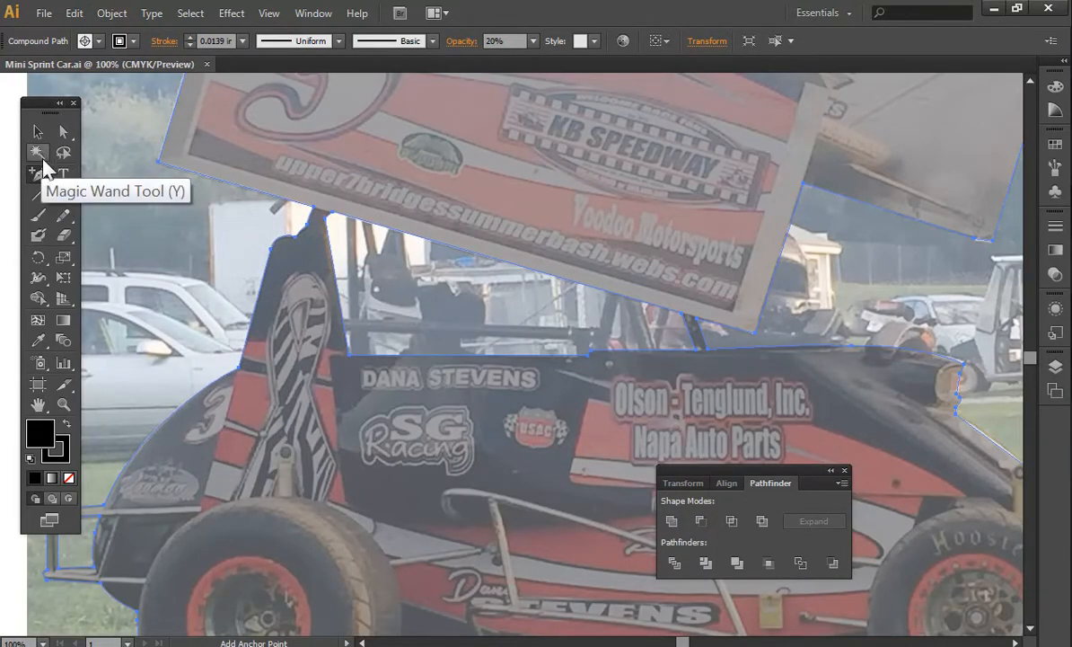
pyautogui.moveTo(39, 173); pyautogui.dragTo(85, 176)
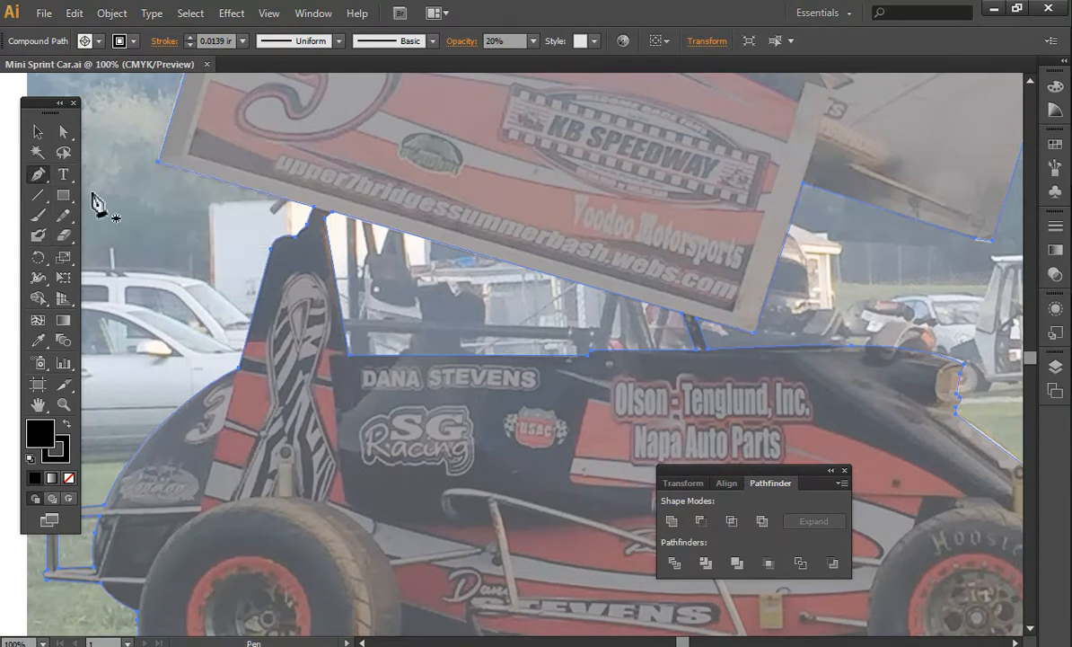
pyautogui.click(175, 220)
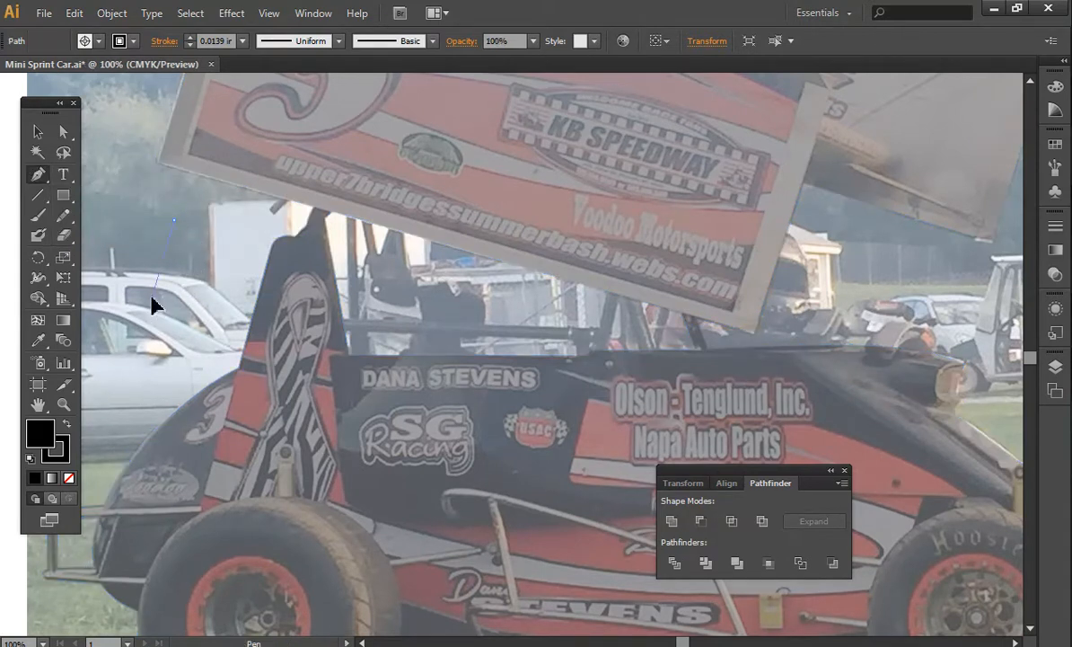
pyautogui.click(153, 298)
pyautogui.press('v')
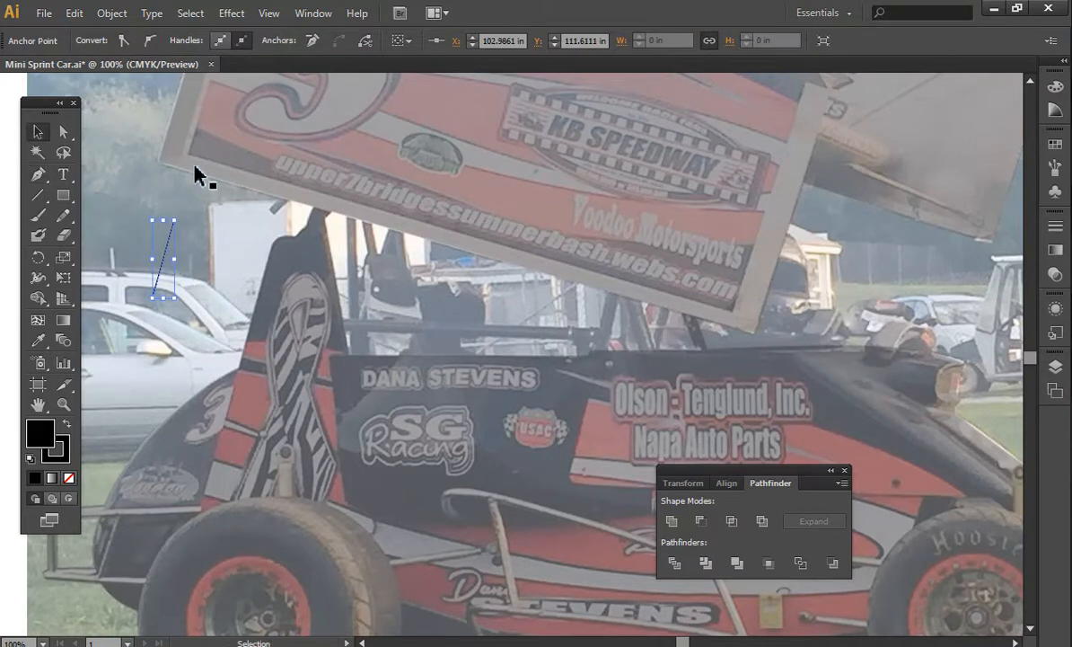
pyautogui.click(135, 187)
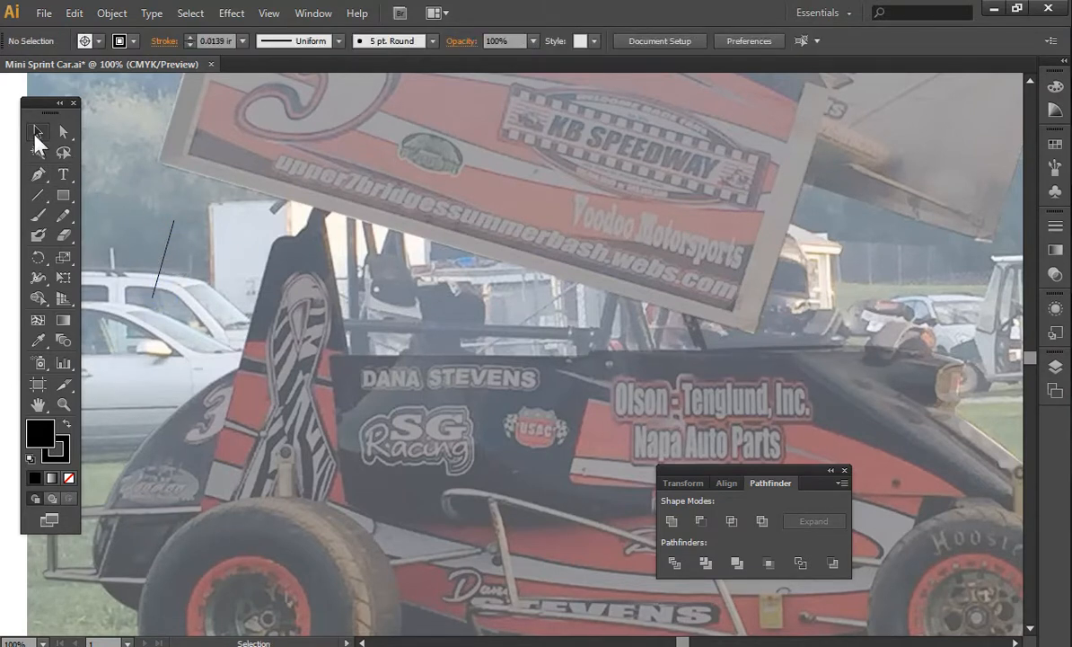
# Step: Set the stroke weight of the short slanted sample line to 0.0625 in
pyautogui.click(165, 248)
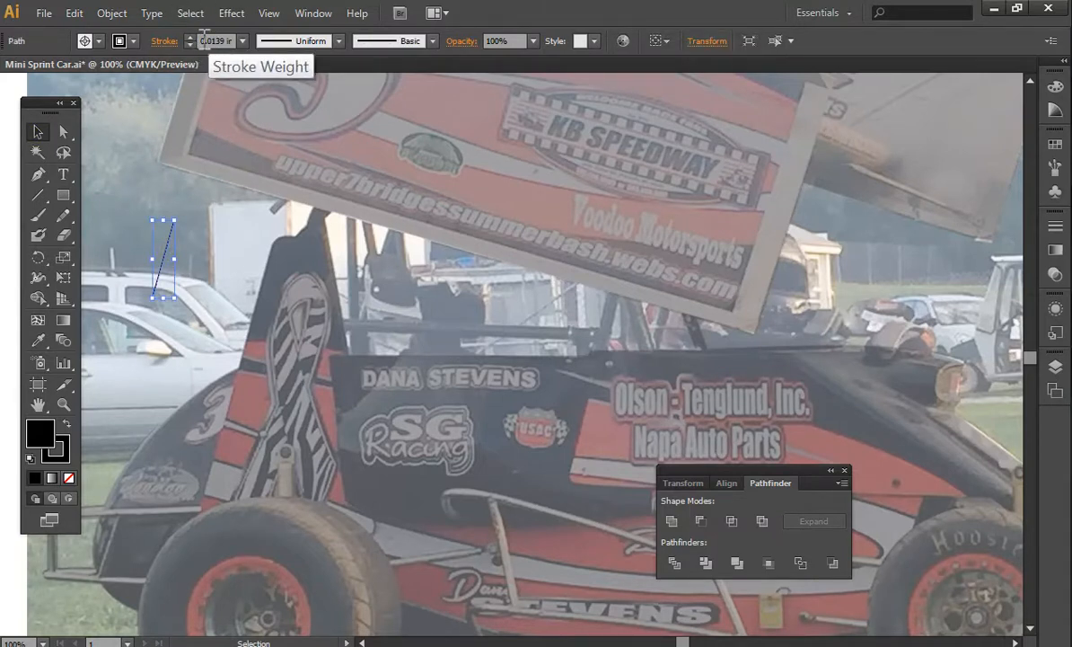
pyautogui.click(199, 41)
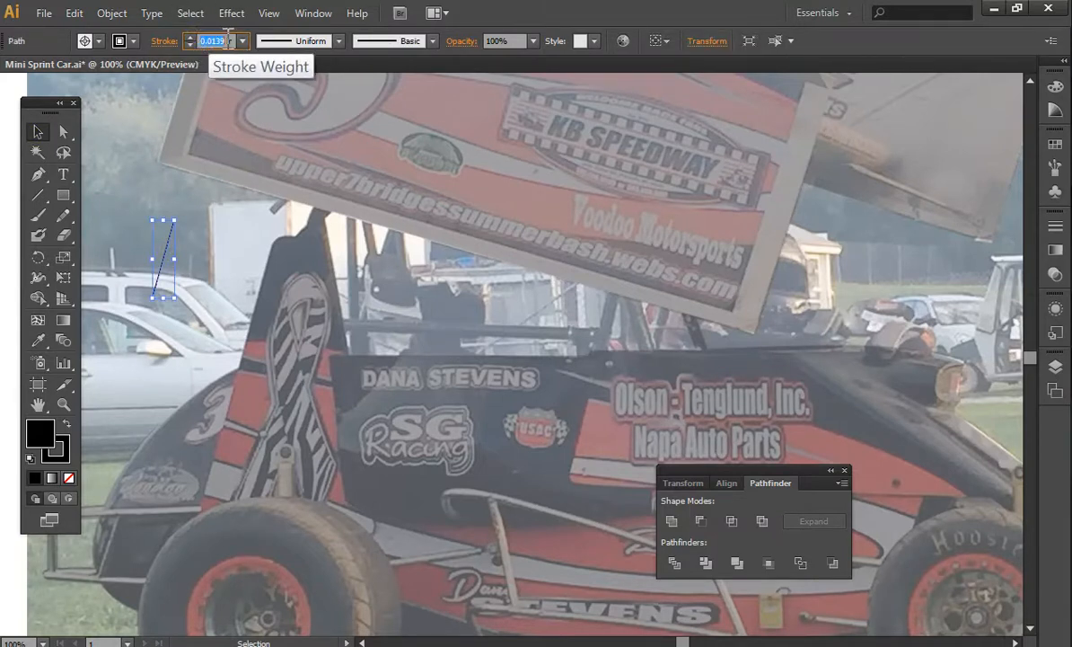
pyautogui.write('.06')
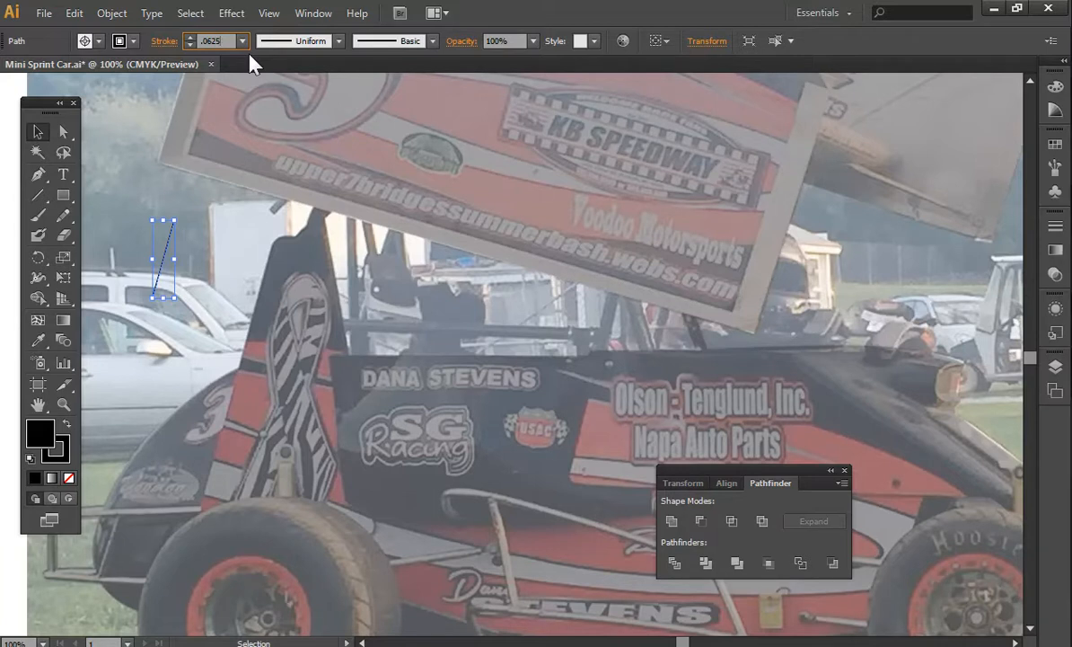
pyautogui.write('25')
pyautogui.press('Return')
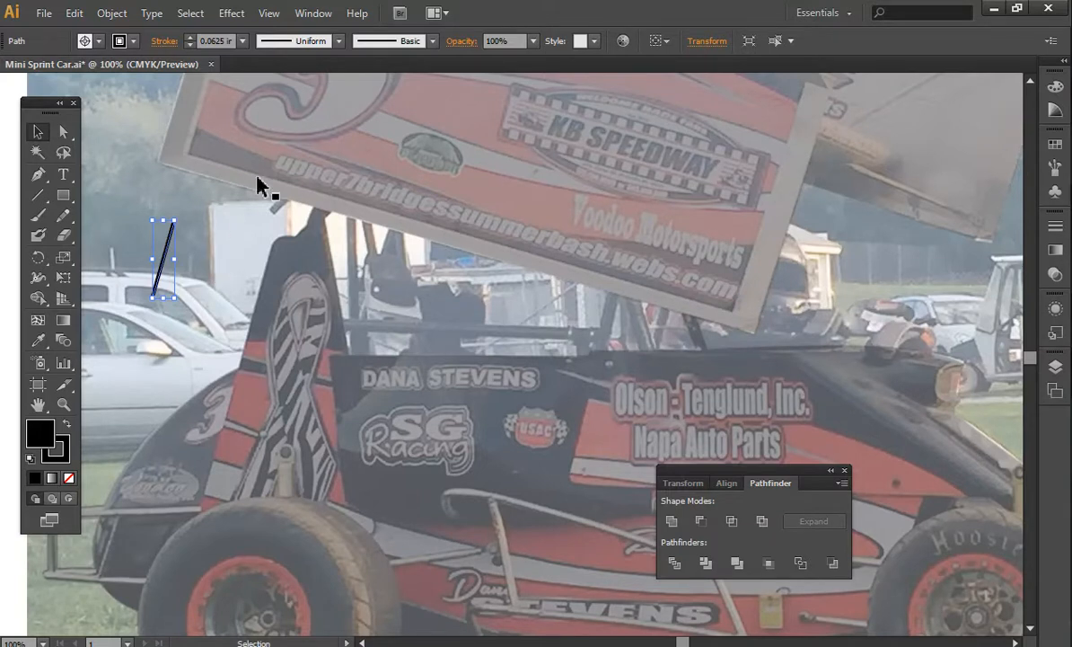
# Step: Give the sample line a white stroke and no fill
pyautogui.click(133, 42)
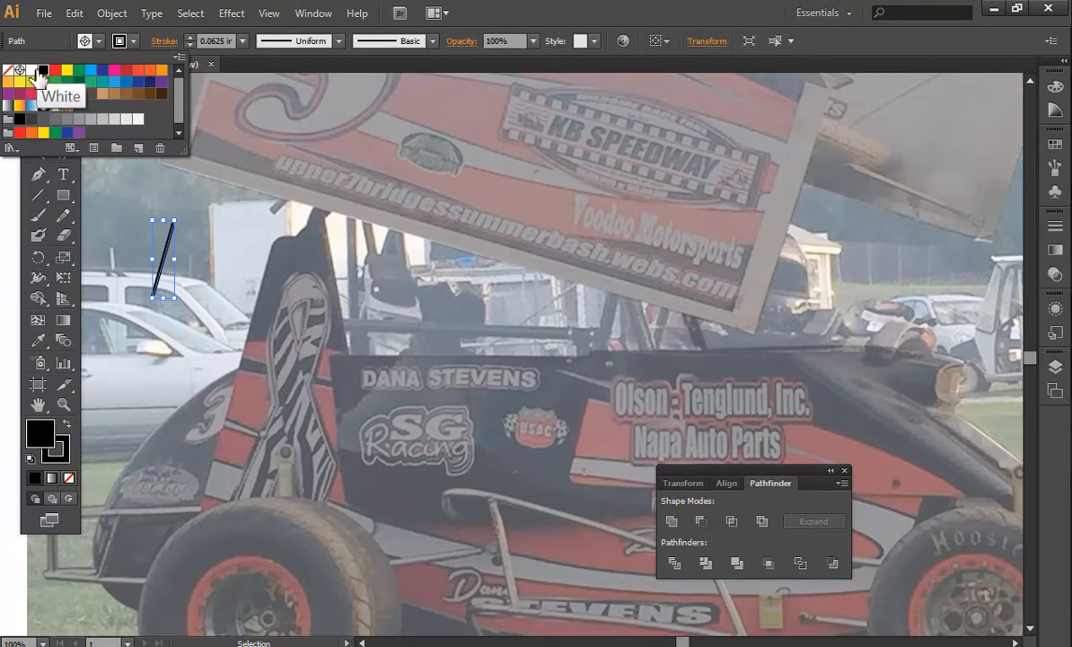
pyautogui.click(33, 72)
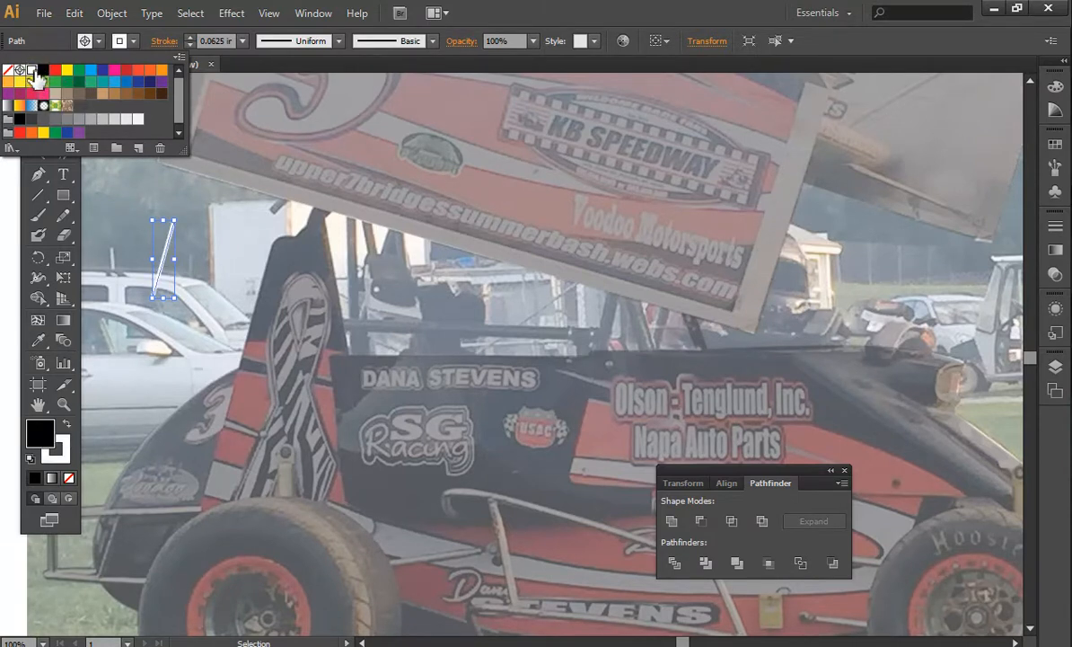
pyautogui.click(97, 43)
pyautogui.click(97, 41)
pyautogui.click(7, 69)
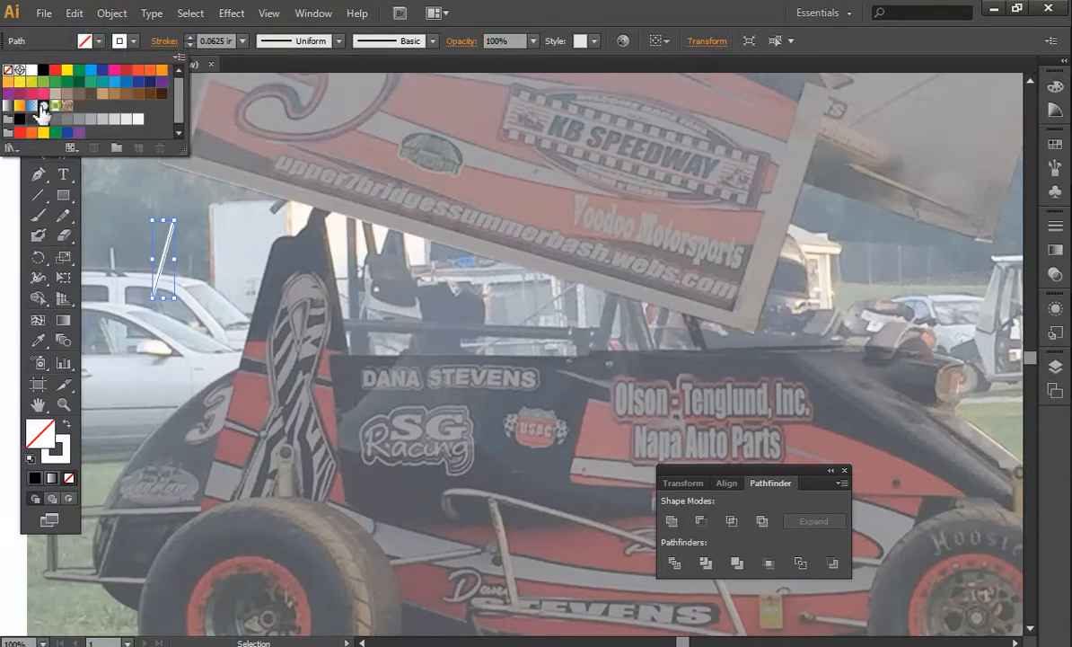
pyautogui.click(113, 236)
pyautogui.click(123, 231)
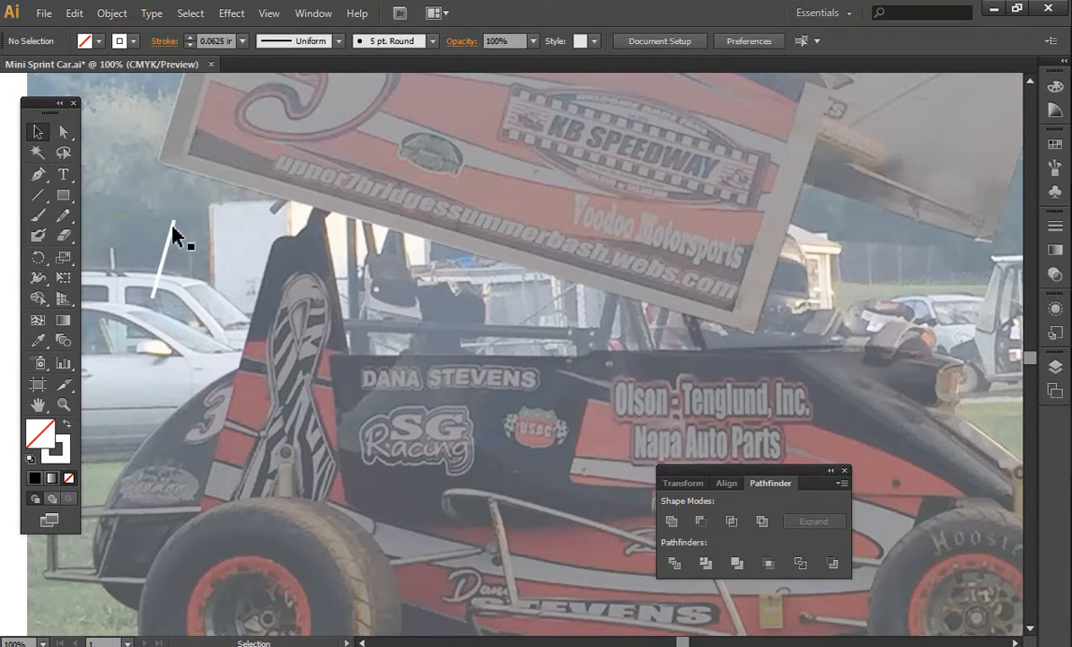
# Step: Using the sample line's appearance, draw a white line along the rear edge of the red striped panel down to the rear tire
pyautogui.click(172, 228)
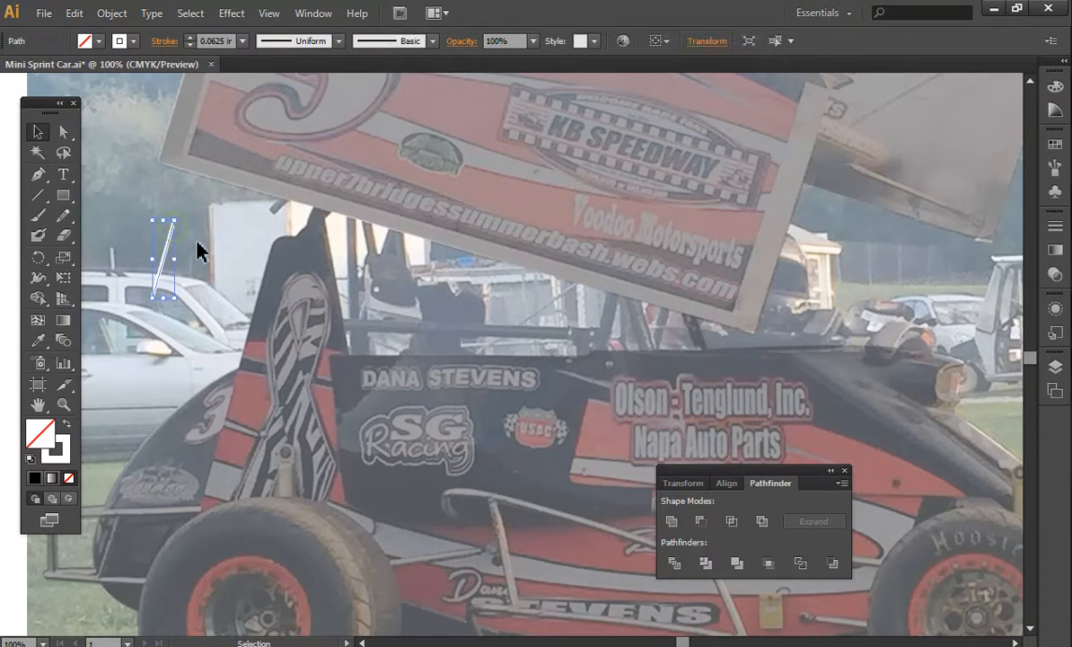
pyautogui.click(38, 173)
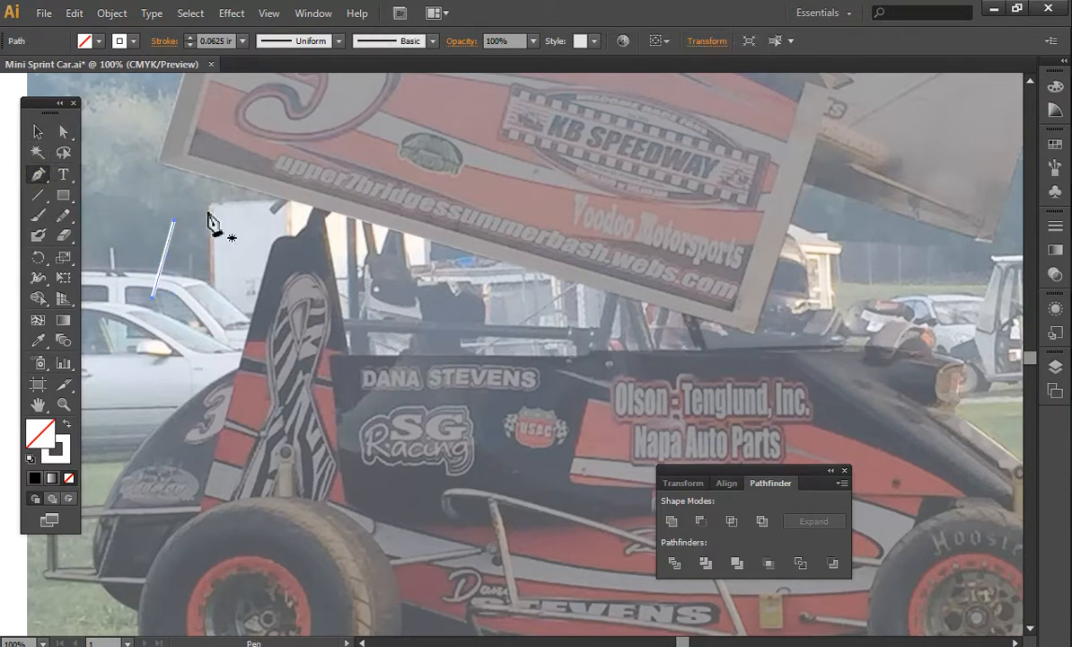
pyautogui.click(232, 380)
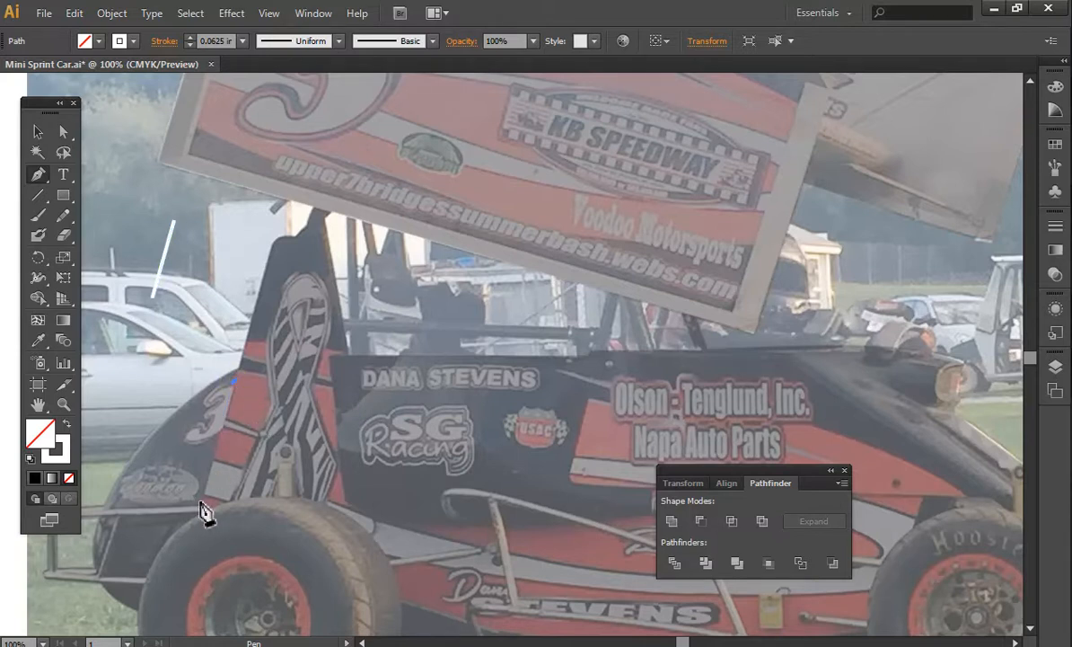
pyautogui.click(201, 500)
pyautogui.press('v')
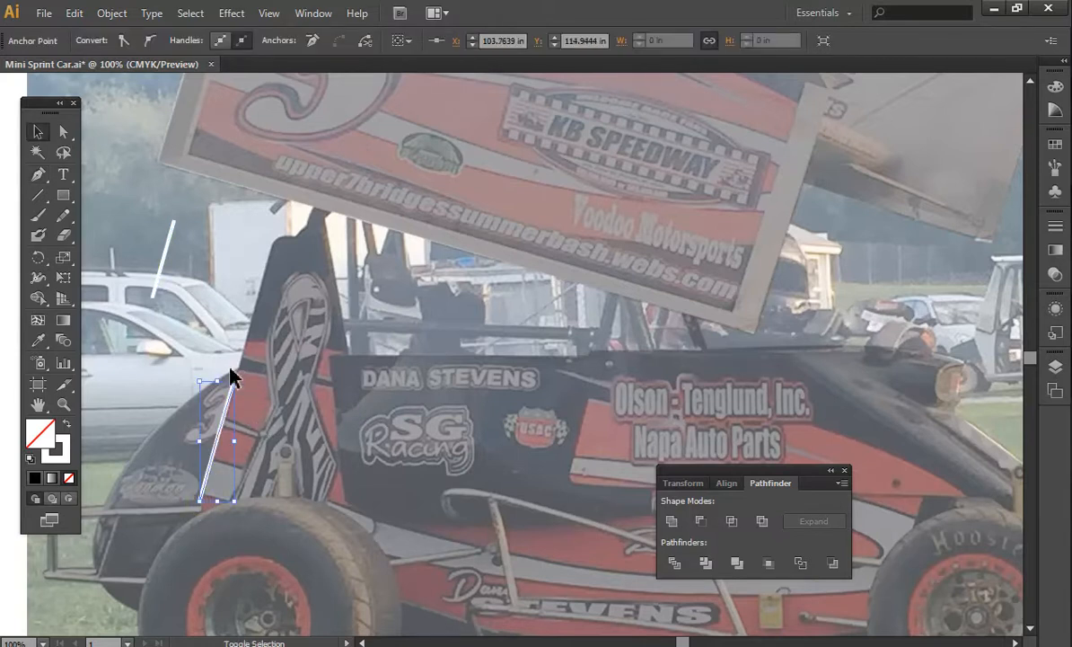
# Step: Try to draw a Pen path over the background trees using the car outline's appearance
pyautogui.click(167, 245)
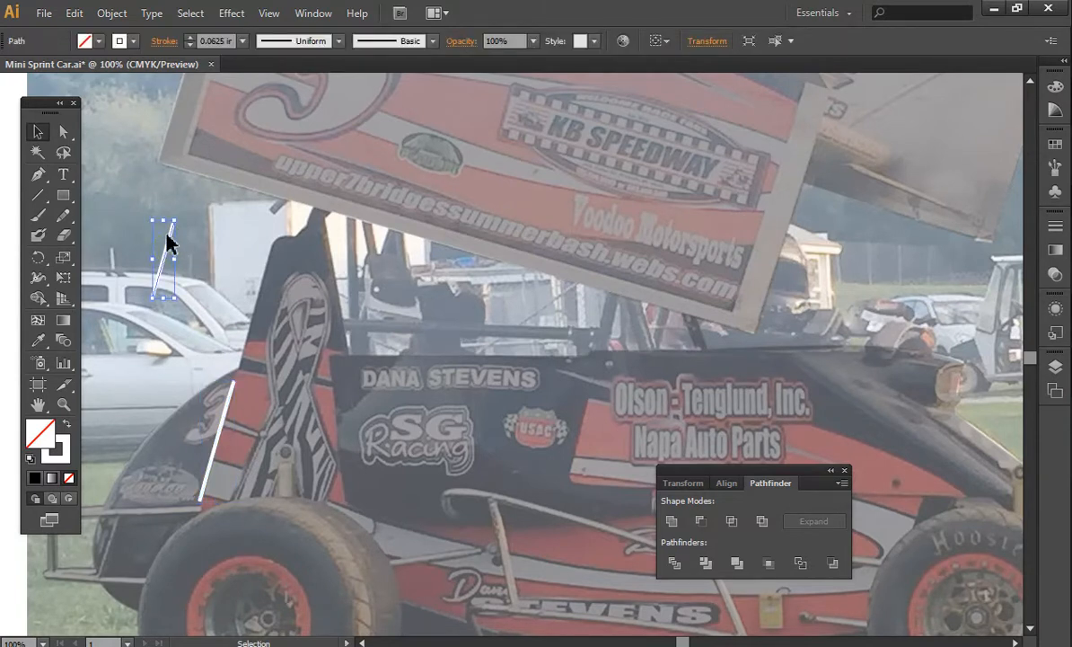
pyautogui.click(38, 404)
pyautogui.moveTo(278, 354); pyautogui.dragTo(369, 364)
pyautogui.press('v')
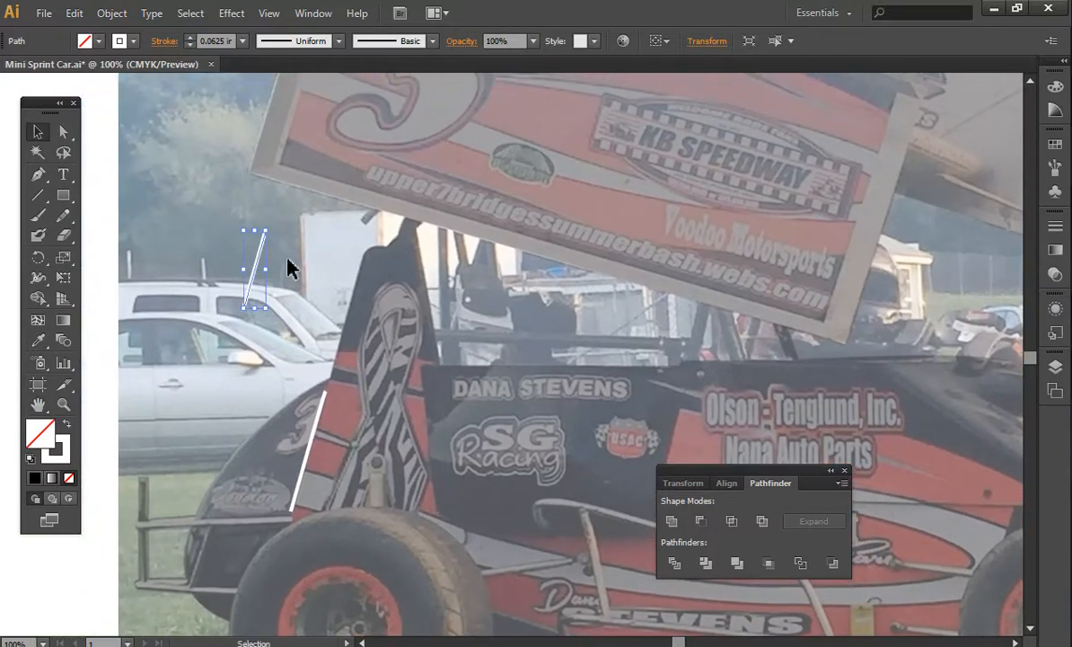
pyautogui.click(293, 260)
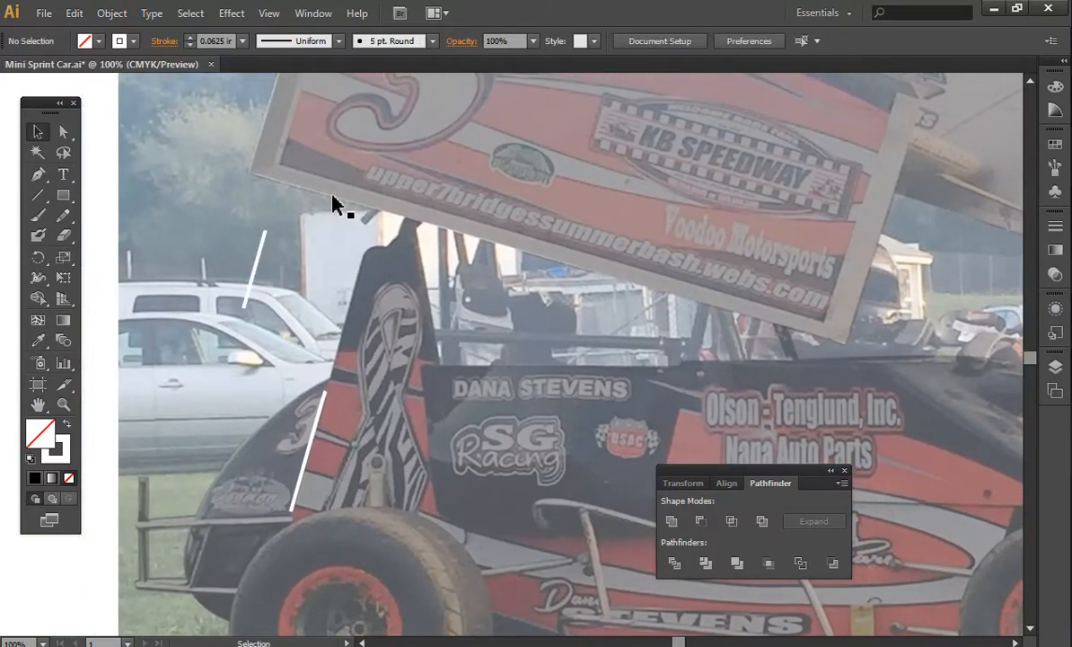
pyautogui.click(333, 196)
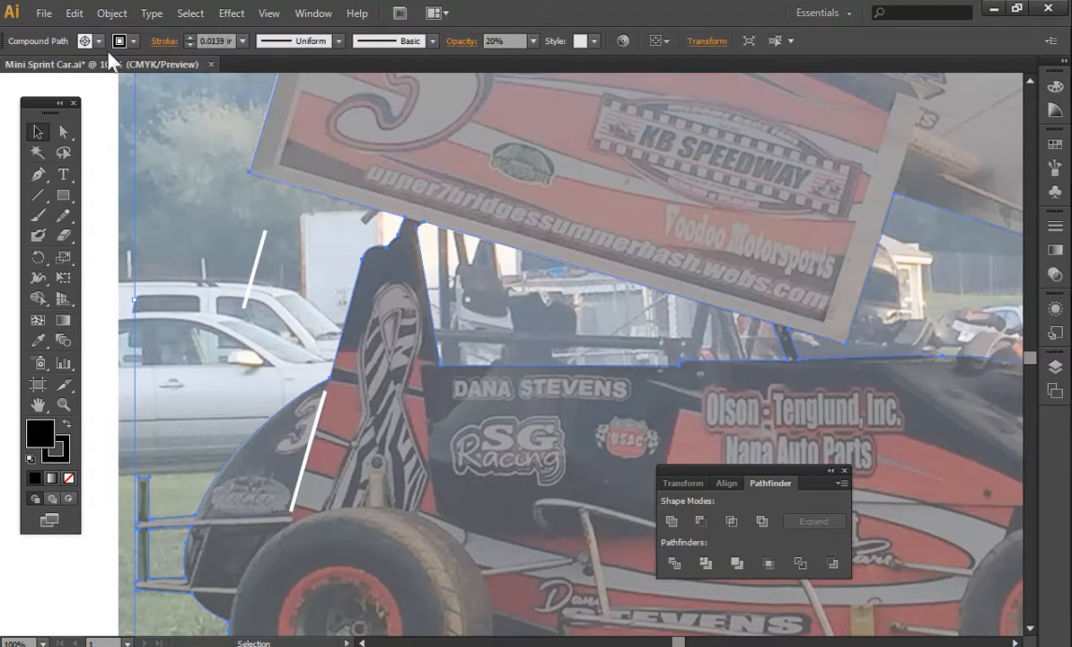
pyautogui.click(38, 174)
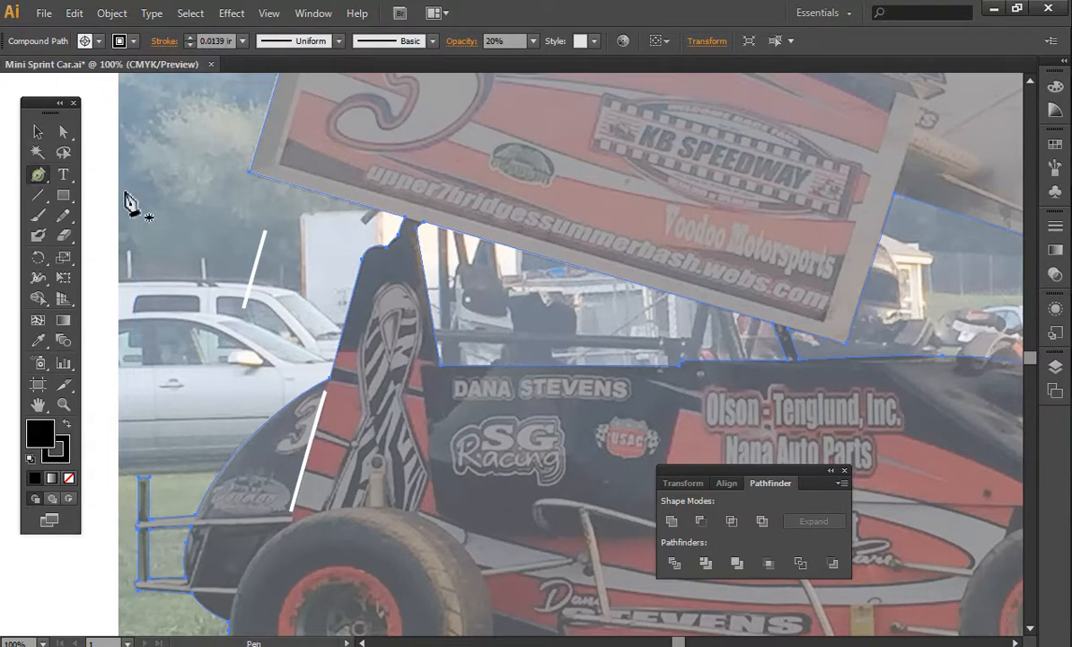
pyautogui.click(150, 175)
pyautogui.moveTo(187, 125); pyautogui.dragTo(223, 155)
pyautogui.press('ctrl')
pyautogui.hotkey('ctrl', 'z')
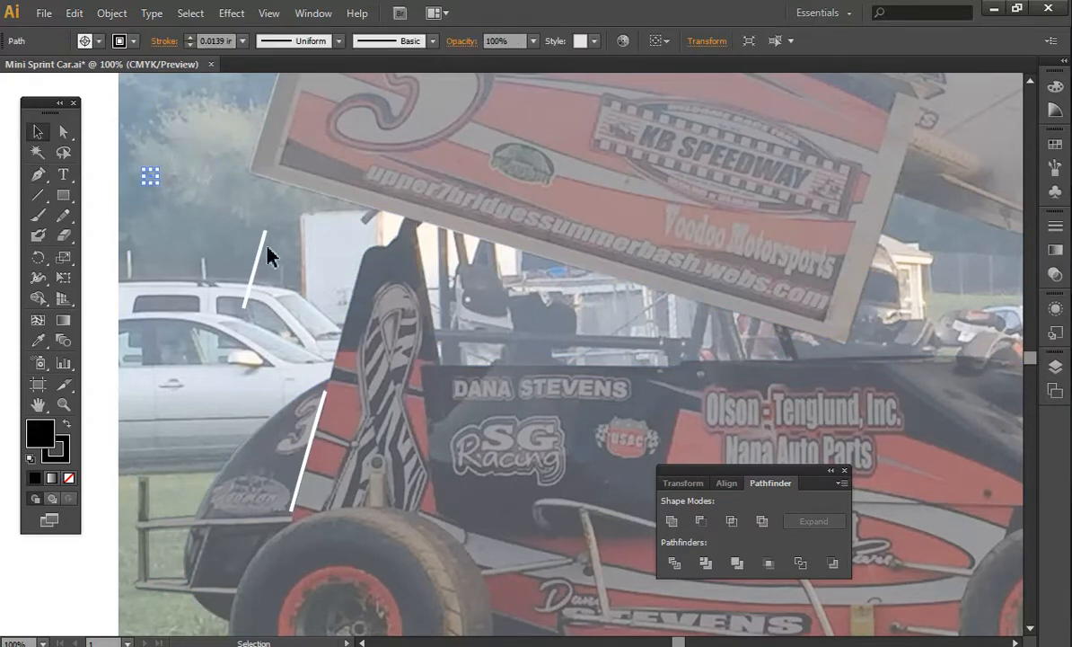
pyautogui.click(240, 237)
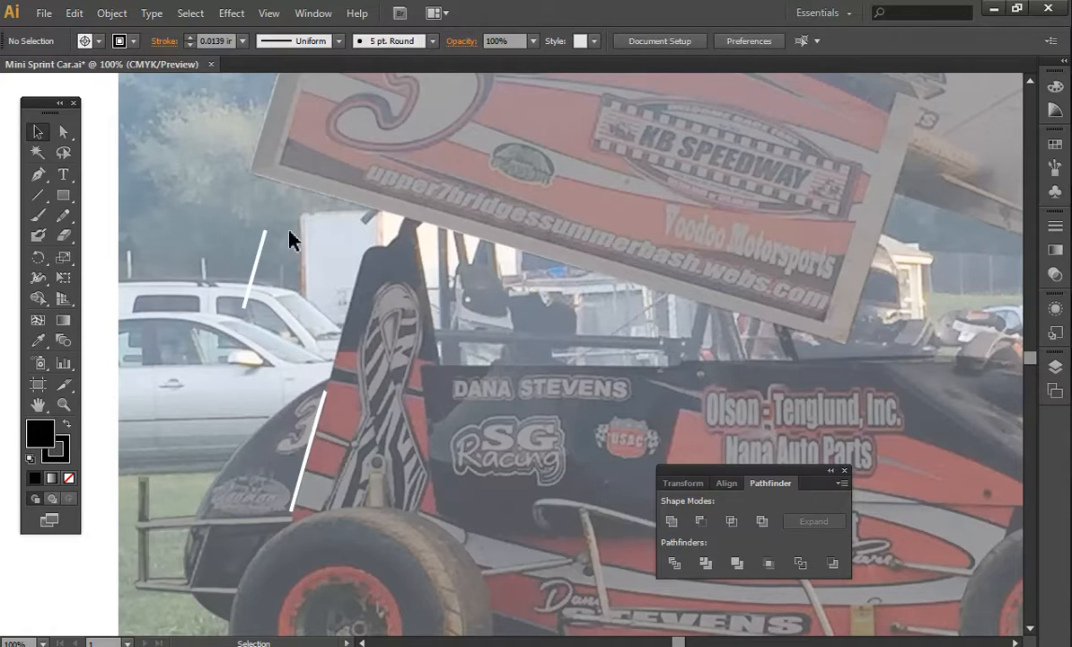
# Step: Try to draw a line along the upper rear bumper bar with nothing selected beforehand
pyautogui.click(38, 404)
pyautogui.moveTo(404, 378); pyautogui.dragTo(503, 283)
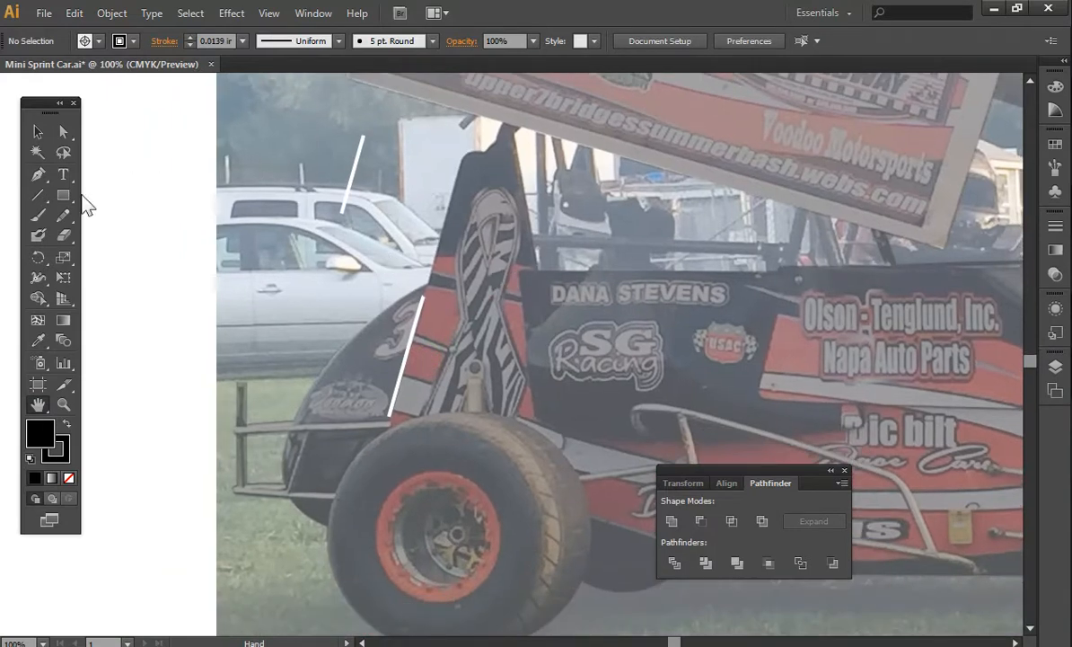
pyautogui.click(37, 173)
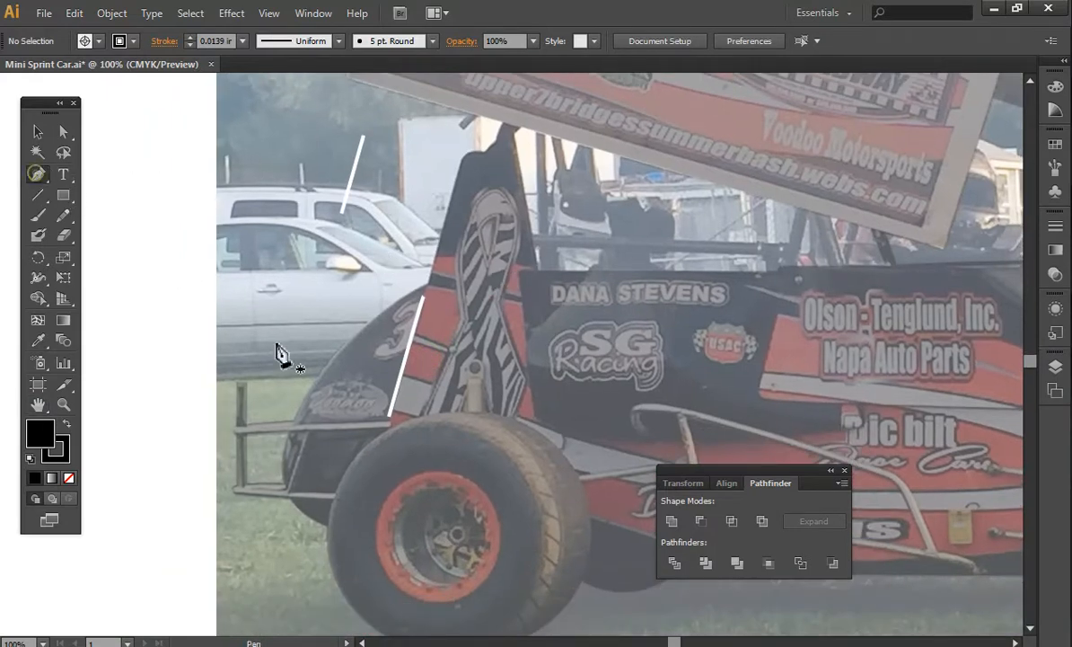
pyautogui.click(378, 423)
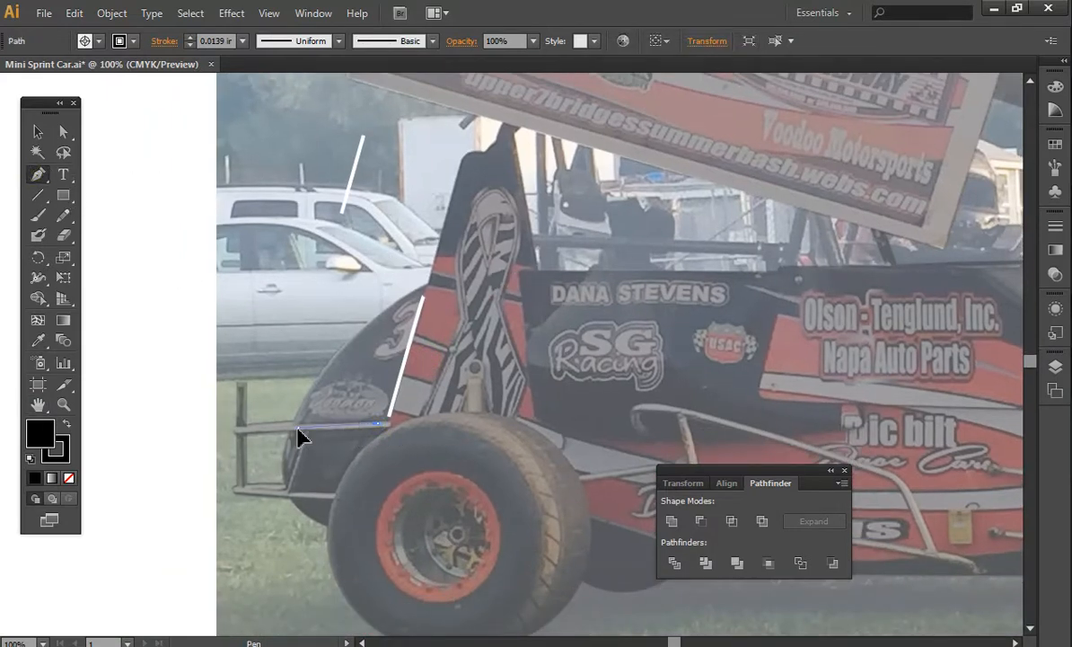
pyautogui.click(298, 428)
pyautogui.press('ctrl')
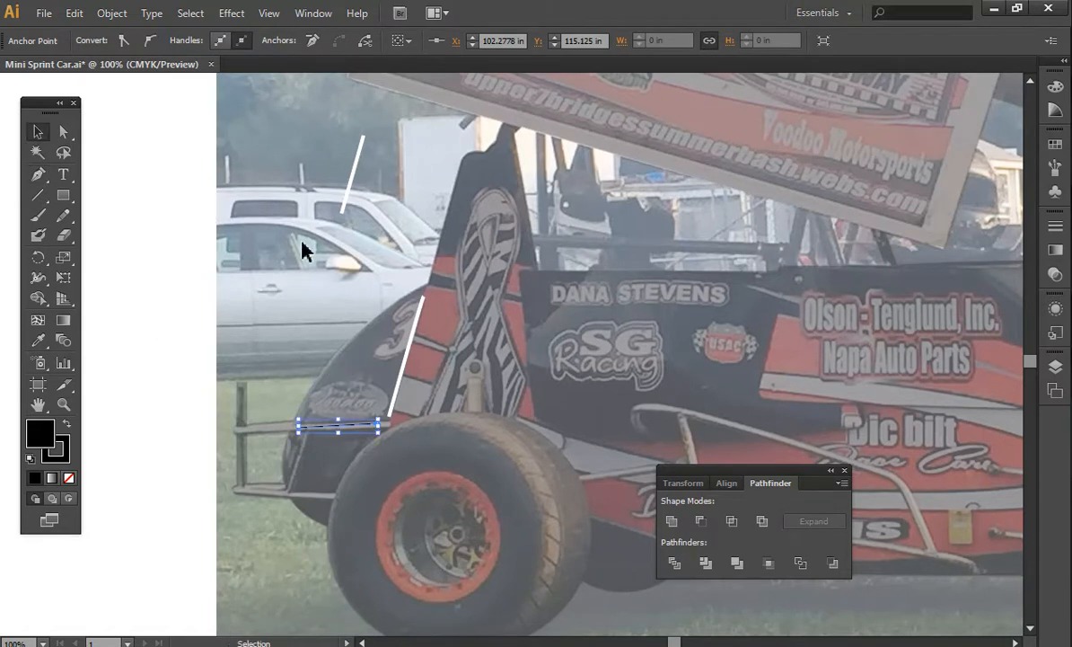
pyautogui.keyDown('ctrl'); pyautogui.click(376, 237); pyautogui.keyUp('ctrl')
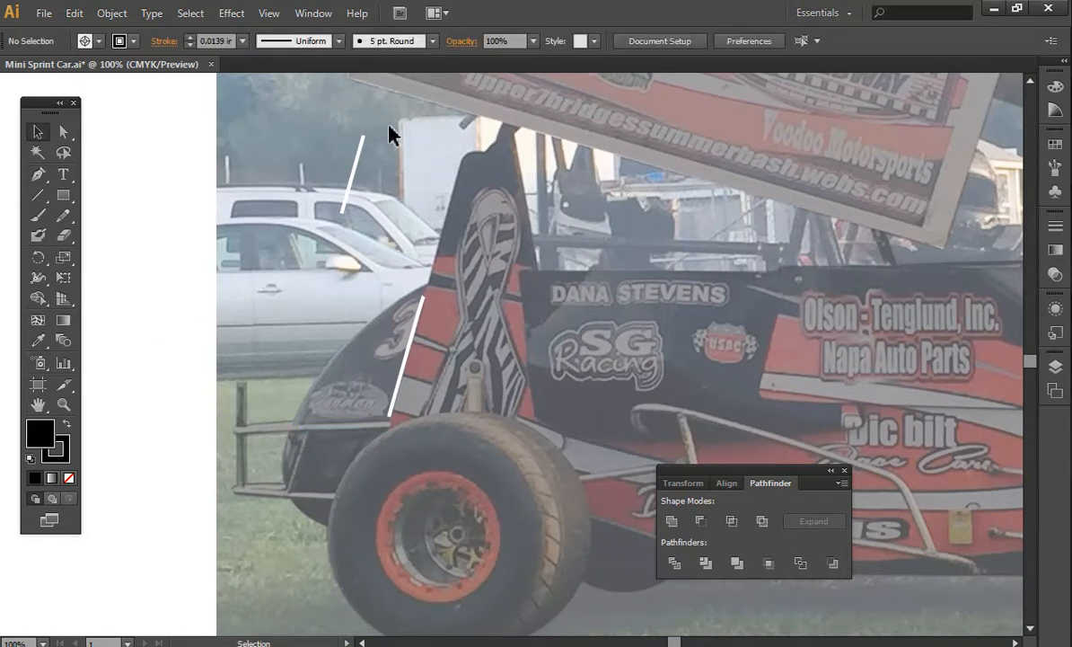
# Step: Using the white sample line's appearance, draw a line along the upper rear bumper bar from near the tire to the tail's edge
pyautogui.click(357, 159)
pyautogui.click(40, 175)
pyautogui.click(376, 425)
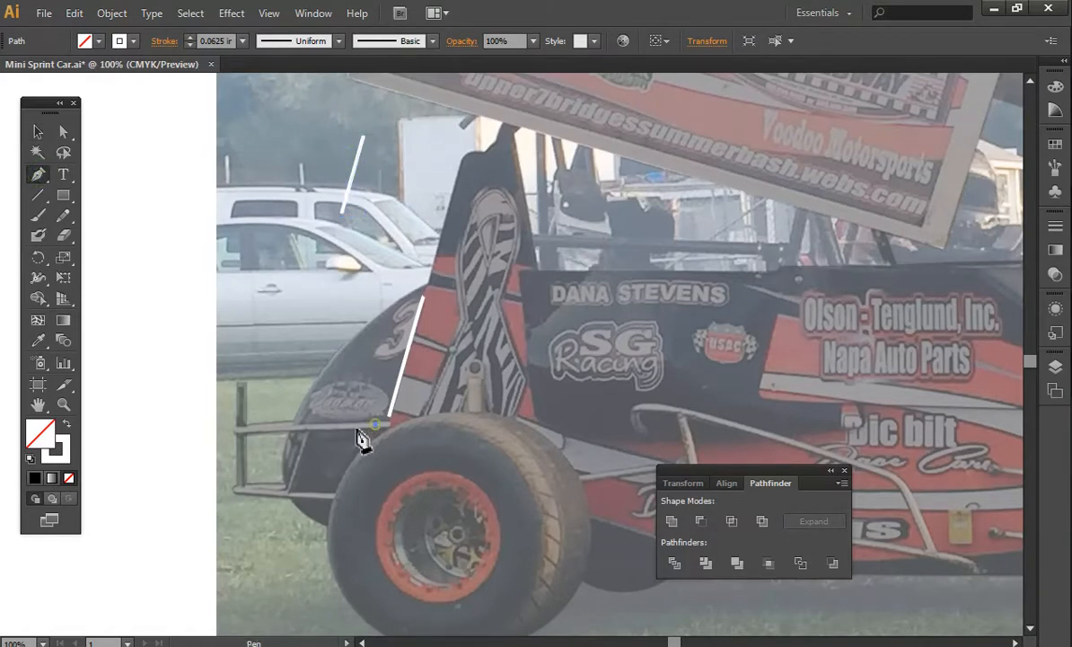
pyautogui.click(301, 428)
# Step: Draw a short white line along the lower rear bumper bar where it crosses the tail beside the tire
pyautogui.click(36, 175)
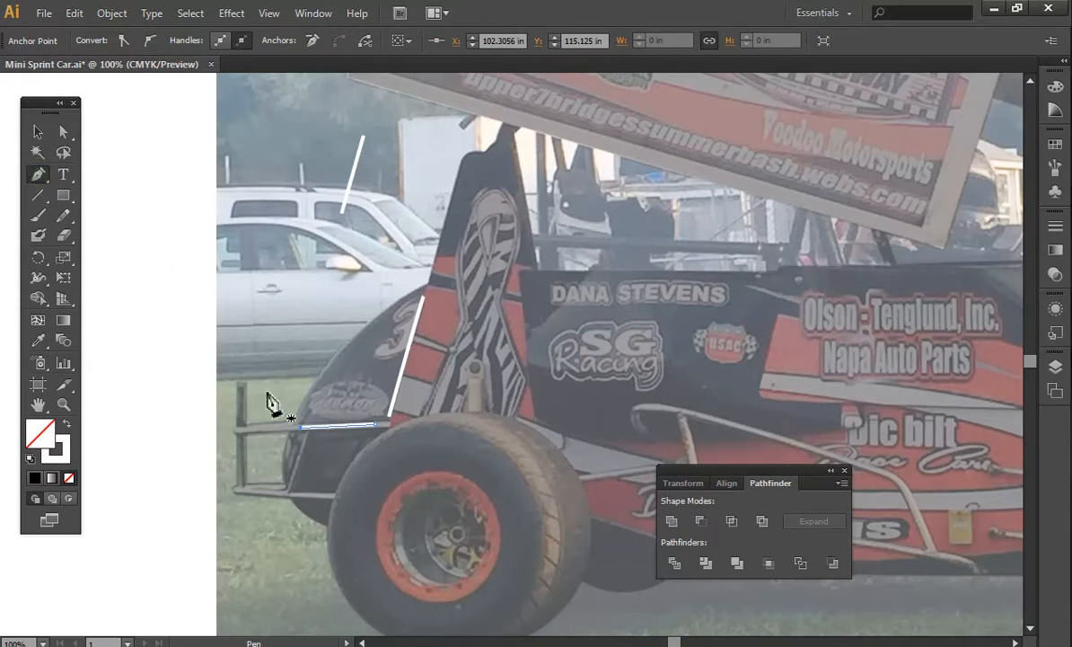
pyautogui.click(325, 495)
pyautogui.click(300, 494)
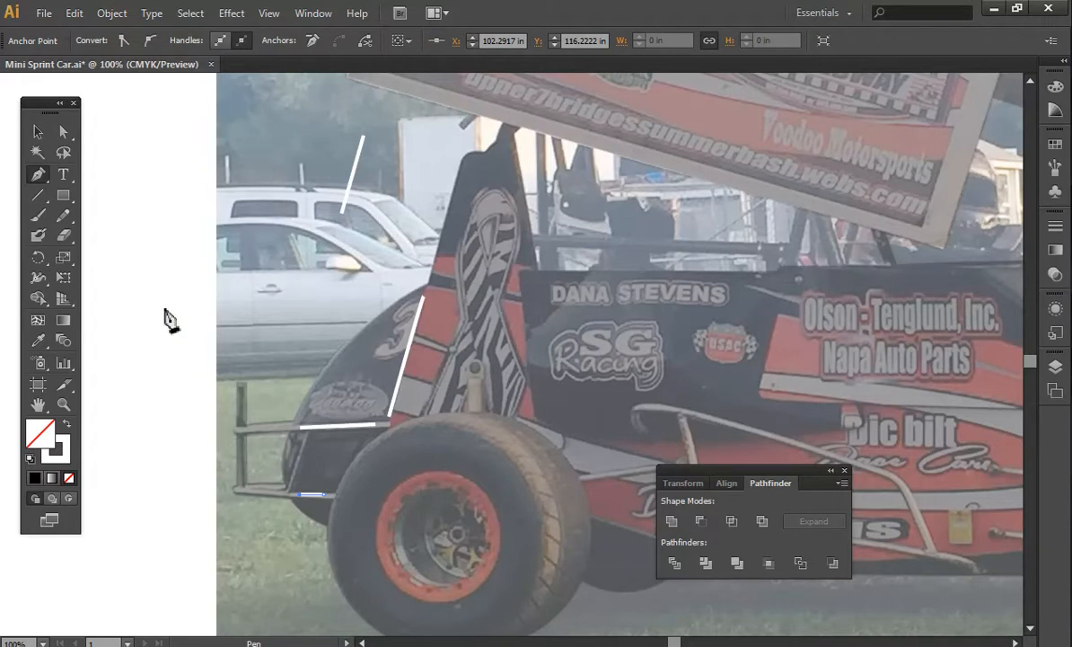
pyautogui.press('v')
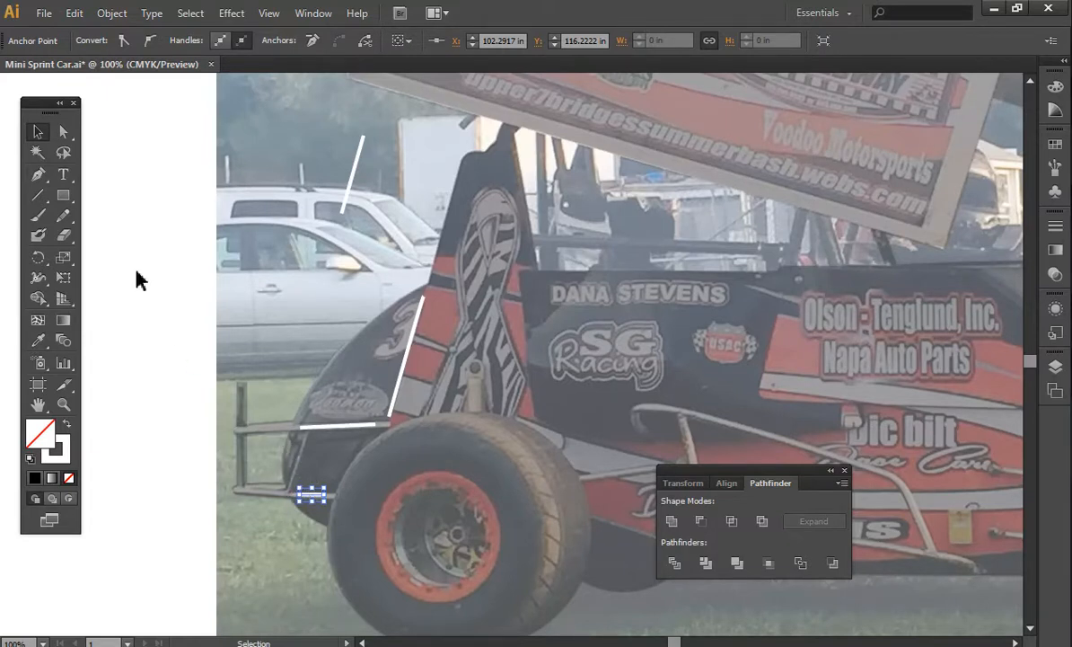
pyautogui.click(37, 174)
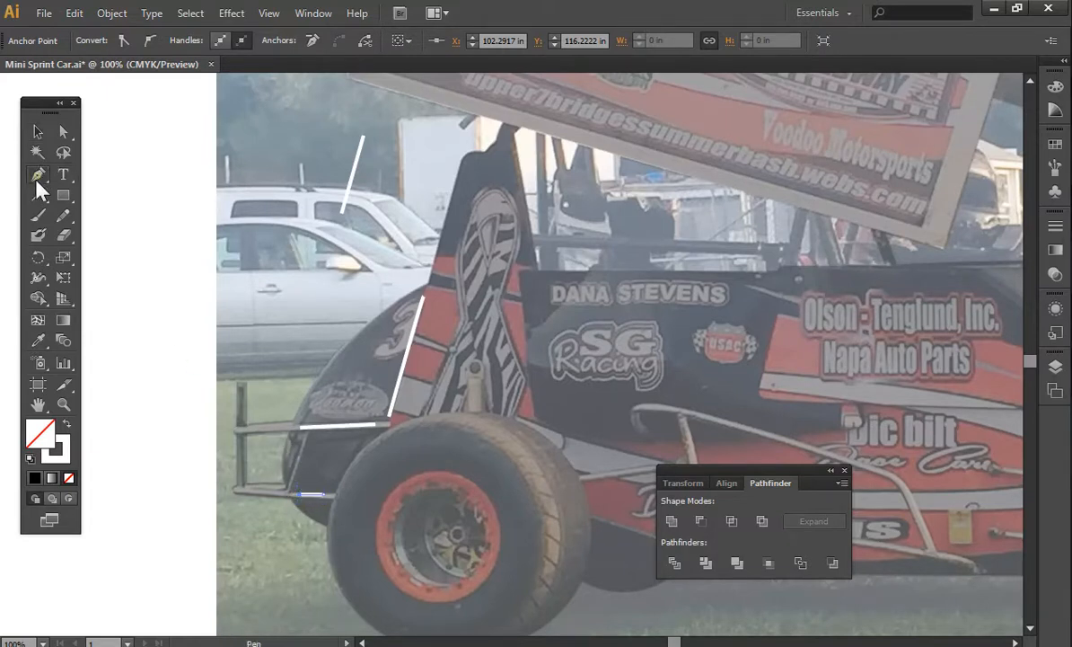
# Step: Draw a short slanted white line along the tail's rear edge between the two bumper bars and nudge its lower end into place
pyautogui.click(306, 442)
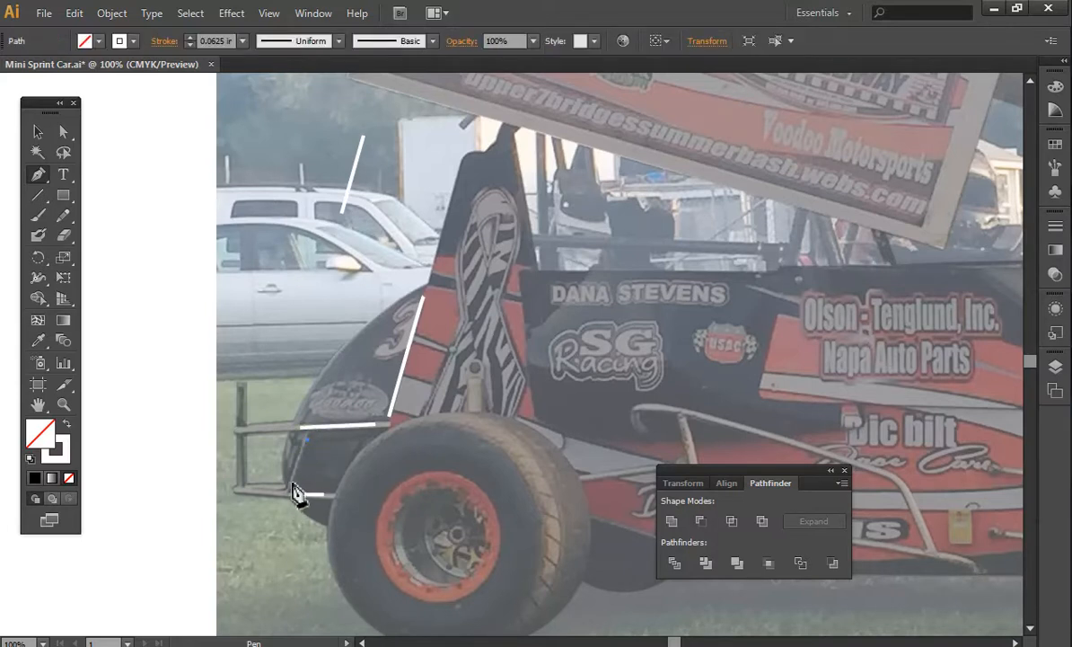
pyautogui.click(290, 486)
pyautogui.press('a')
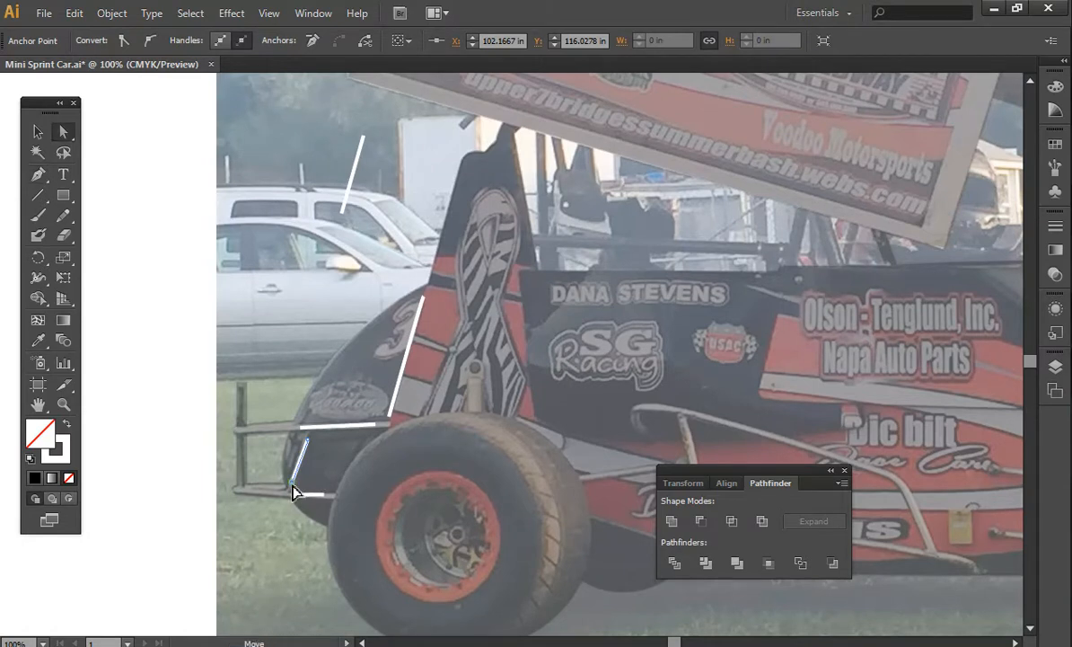
pyautogui.moveTo(294, 485); pyautogui.dragTo(295, 483)
# Step: Draw an ellipse around the whole rear tire and adjust its top and rear sides to fit the tire's outline
pyautogui.click(38, 403)
pyautogui.moveTo(436, 422); pyautogui.dragTo(343, 299)
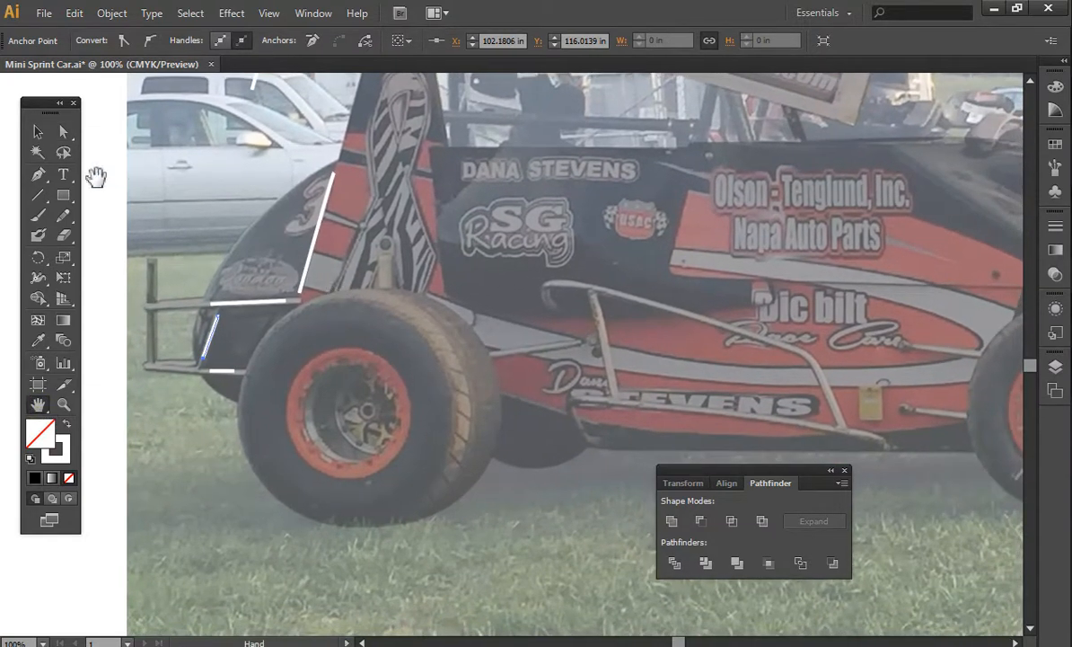
pyautogui.moveTo(63, 196); pyautogui.dragTo(119, 234)
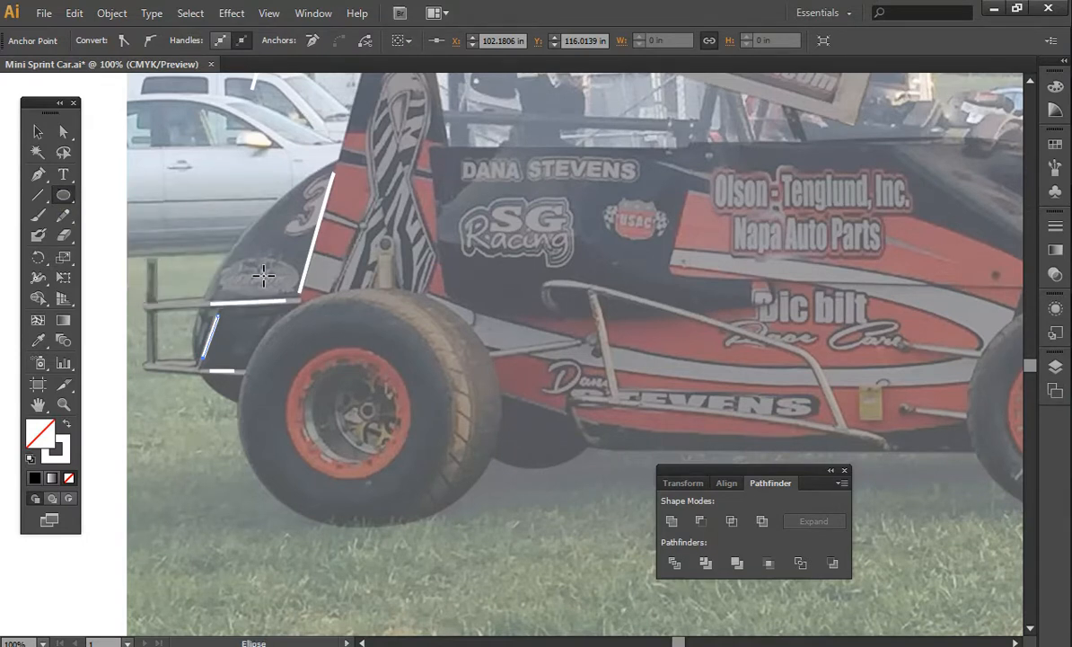
pyautogui.moveTo(239, 282); pyautogui.dragTo(504, 530)
pyautogui.press('v')
pyautogui.moveTo(367, 272); pyautogui.dragTo(368, 285)
pyautogui.moveTo(232, 412); pyautogui.dragTo(237, 411)
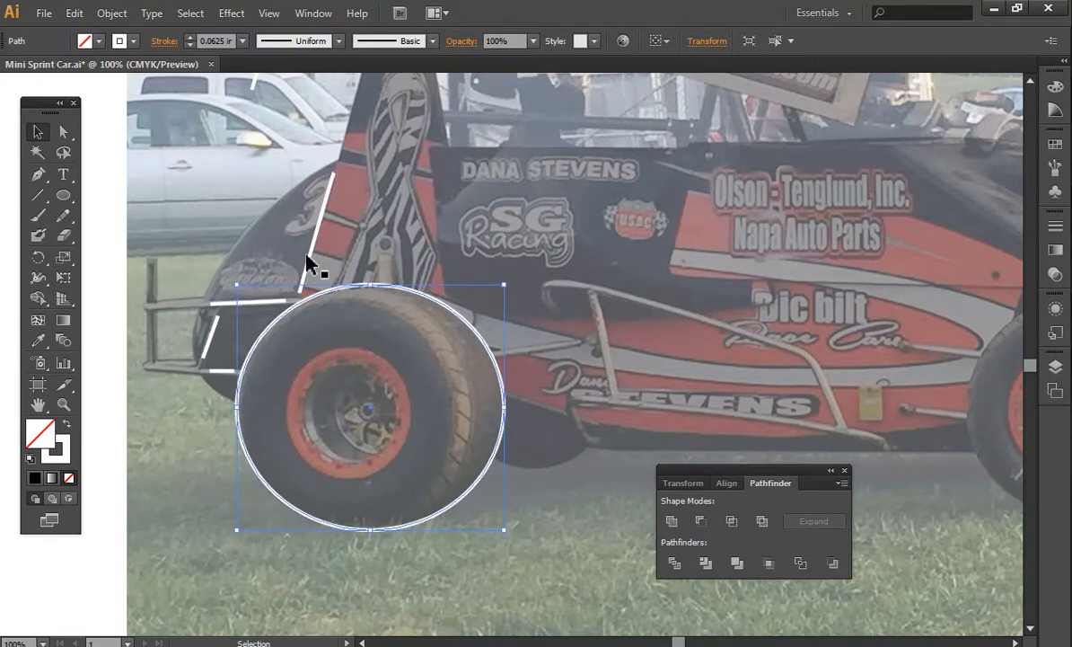
# Step: Cut the rear tire ellipse with the Scissors tool at its lower front side and just below the lower bumper line
pyautogui.click(65, 238)
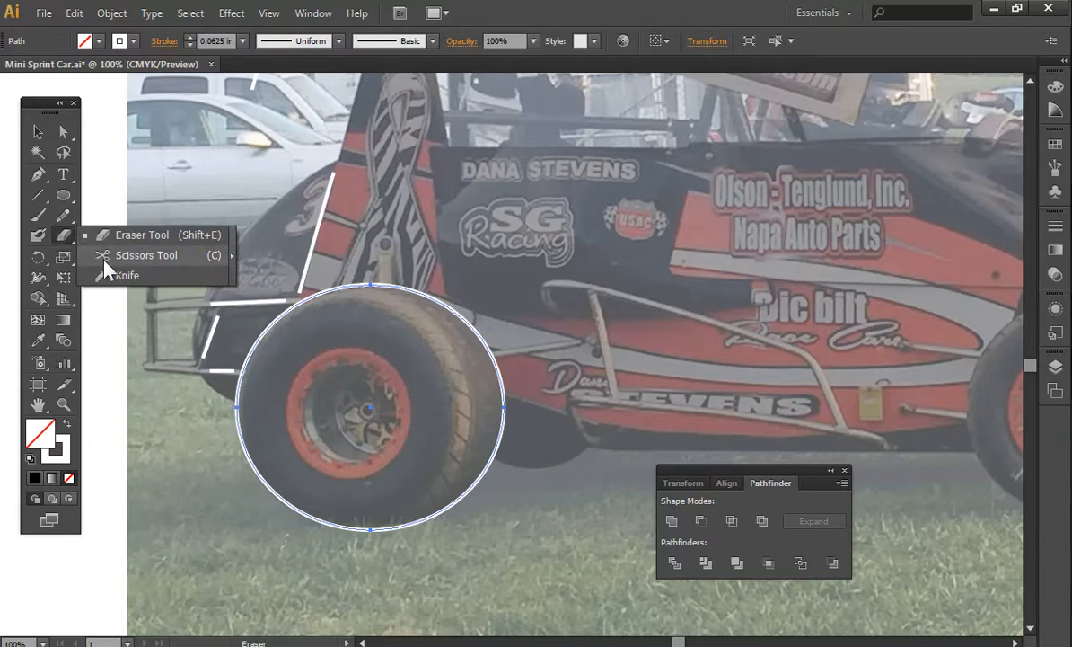
pyautogui.click(104, 258)
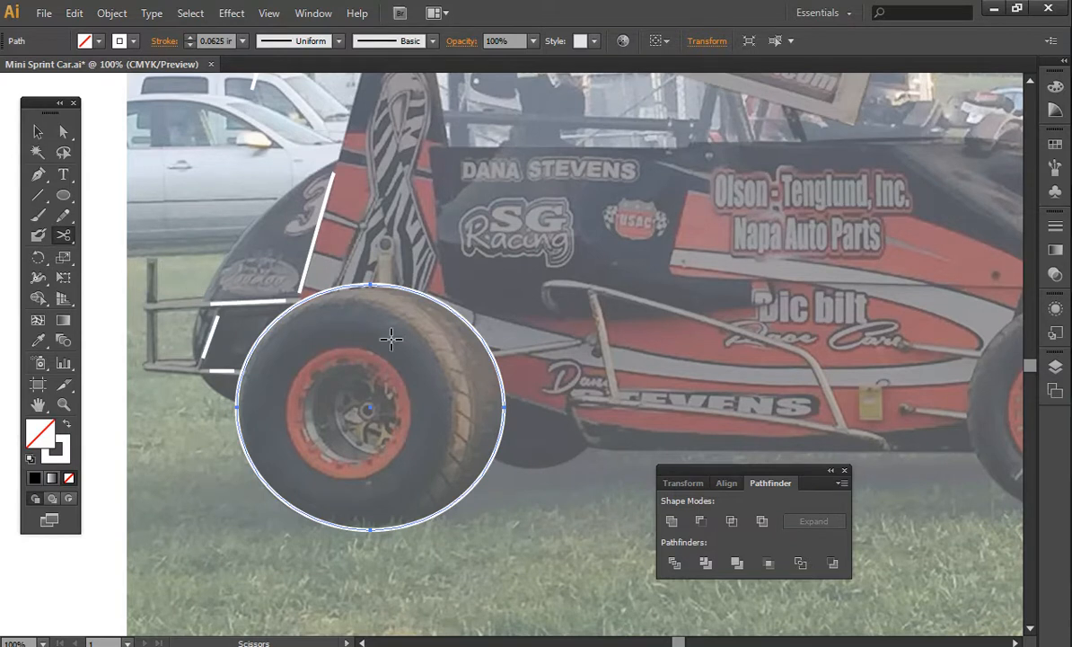
pyautogui.click(505, 439)
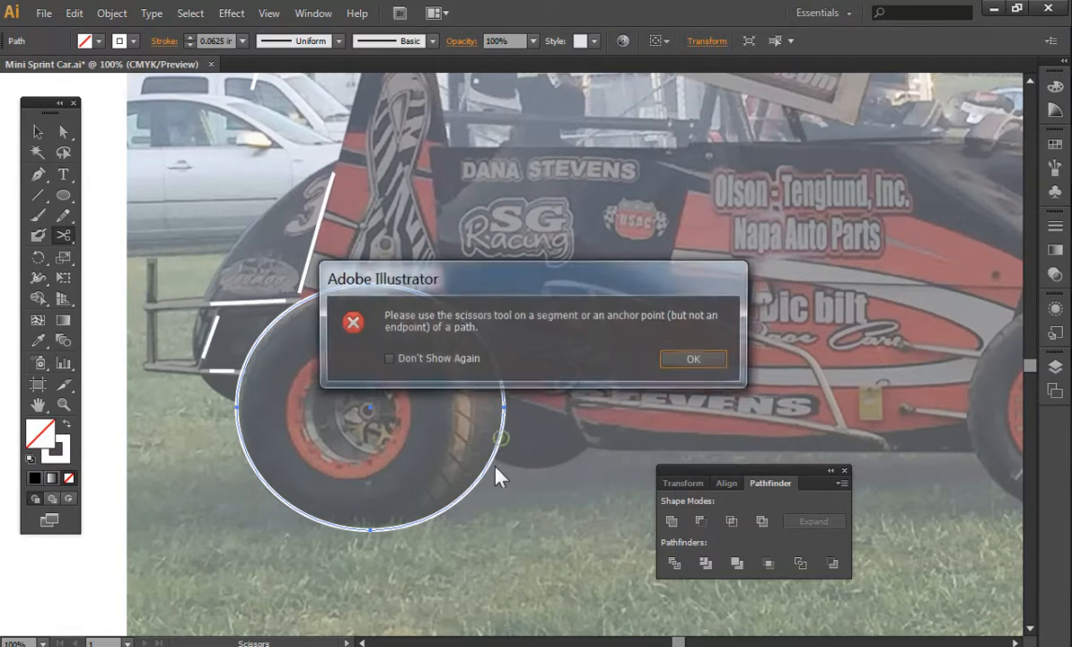
pyautogui.click(679, 360)
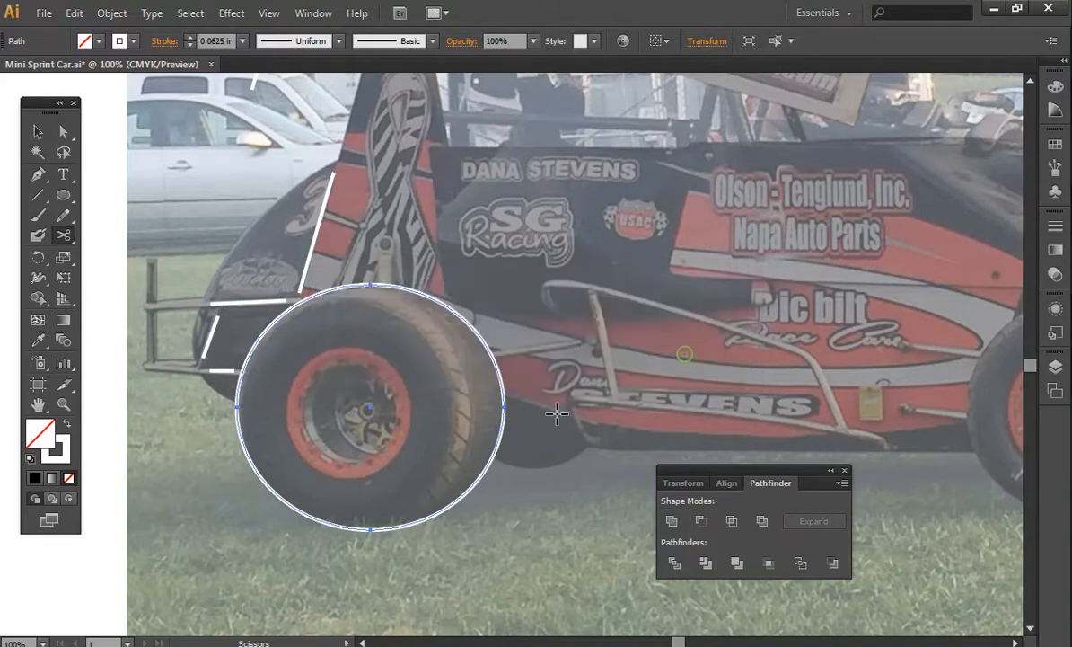
pyautogui.click(503, 440)
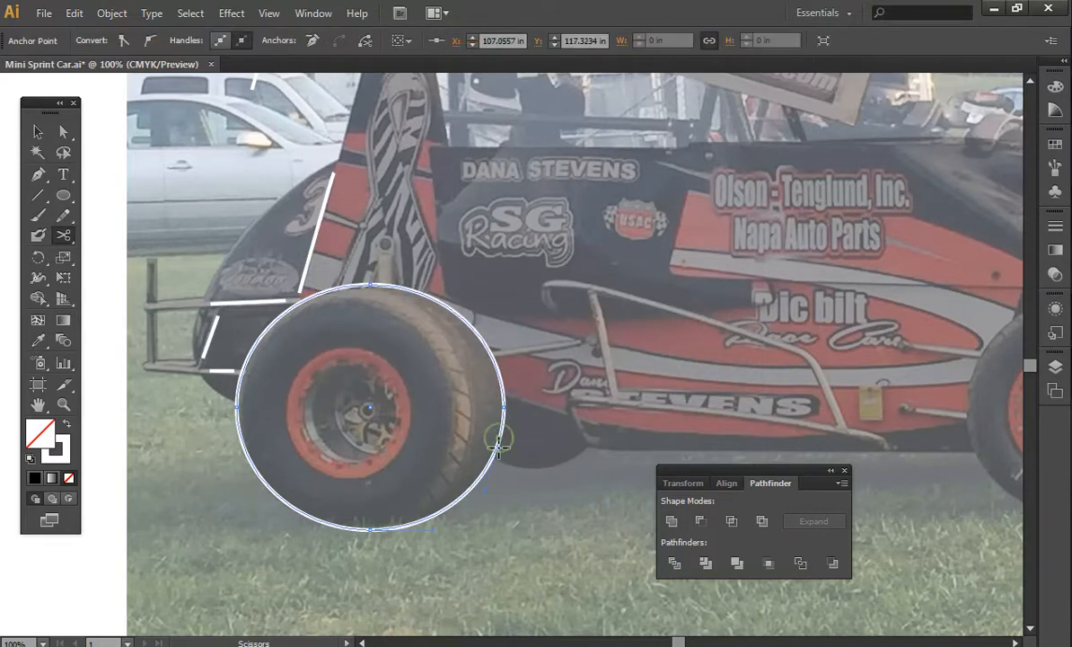
pyautogui.click(240, 388)
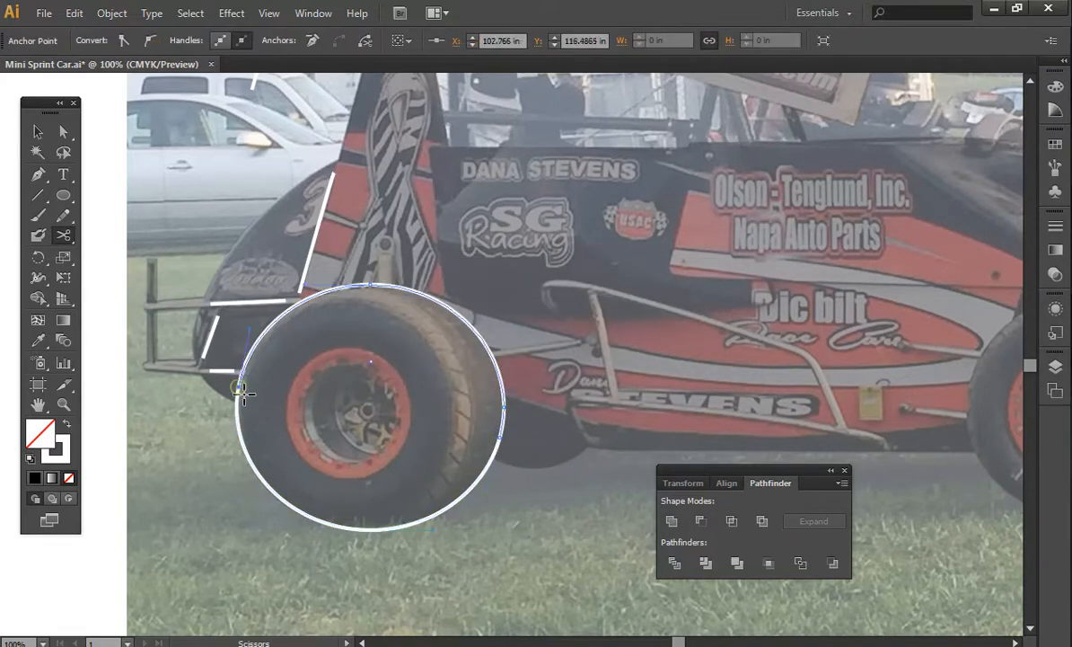
# Step: Delete the lower portion of the cut tire ellipse, keeping the arc over the top of the tire
pyautogui.press('a')
pyautogui.click(36, 130)
pyautogui.click(62, 131)
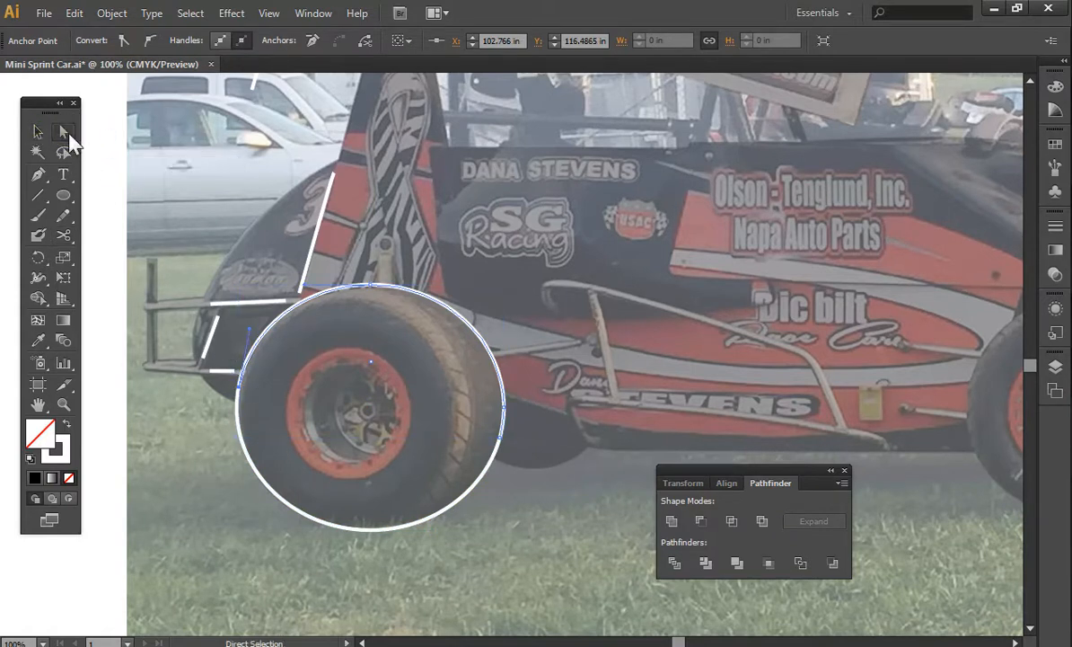
pyautogui.click(250, 463)
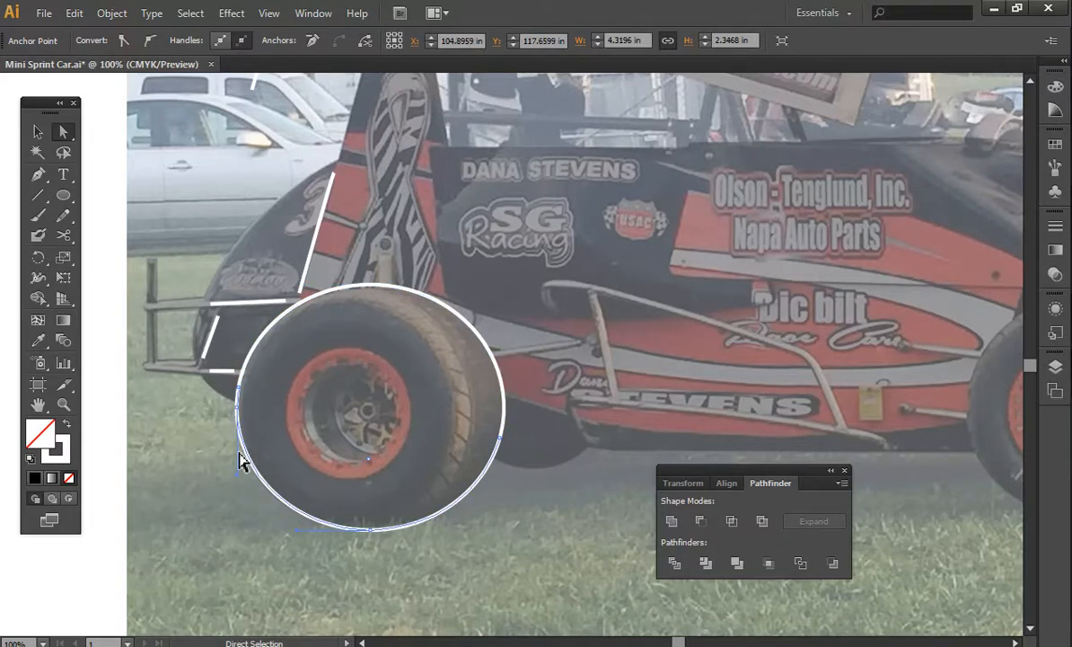
pyautogui.press('Delete')
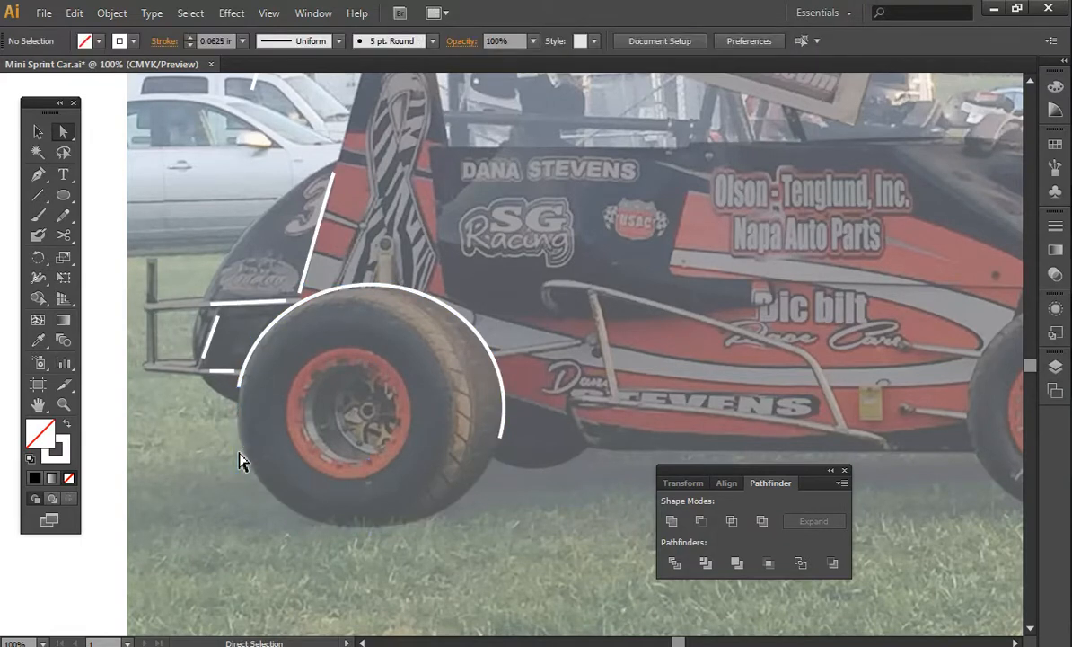
# Step: Try to trace the edge between the rear tire's sidewall and tread with a curved Pen path
pyautogui.moveTo(37, 175); pyautogui.dragTo(81, 175)
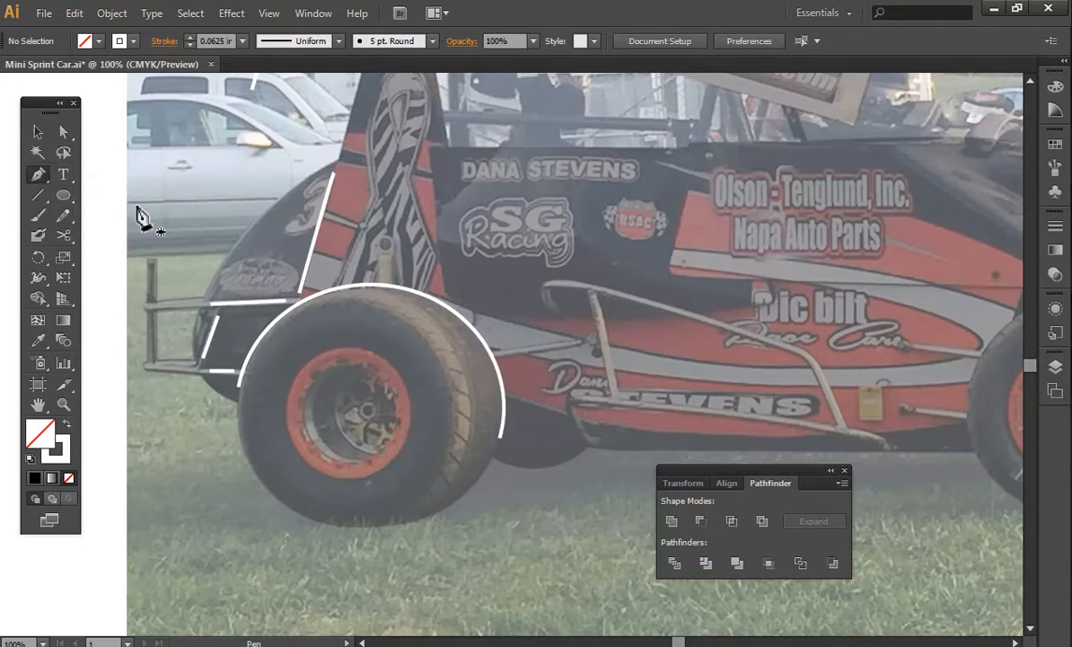
pyautogui.click(337, 301)
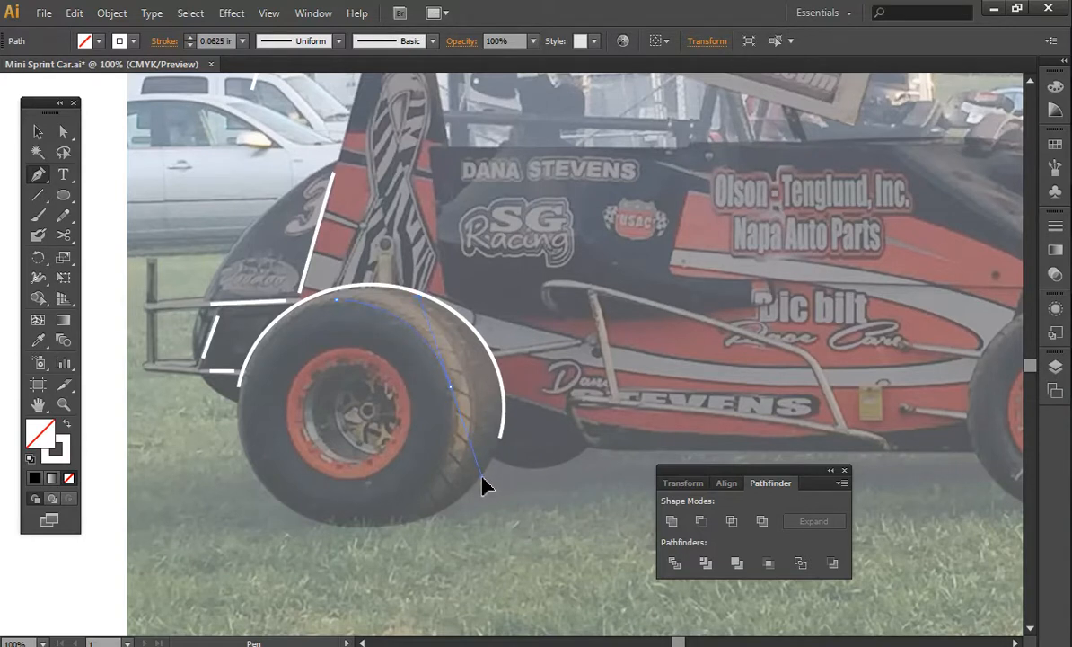
pyautogui.click(450, 389)
pyautogui.moveTo(410, 507); pyautogui.dragTo(356, 547)
pyautogui.press('a')
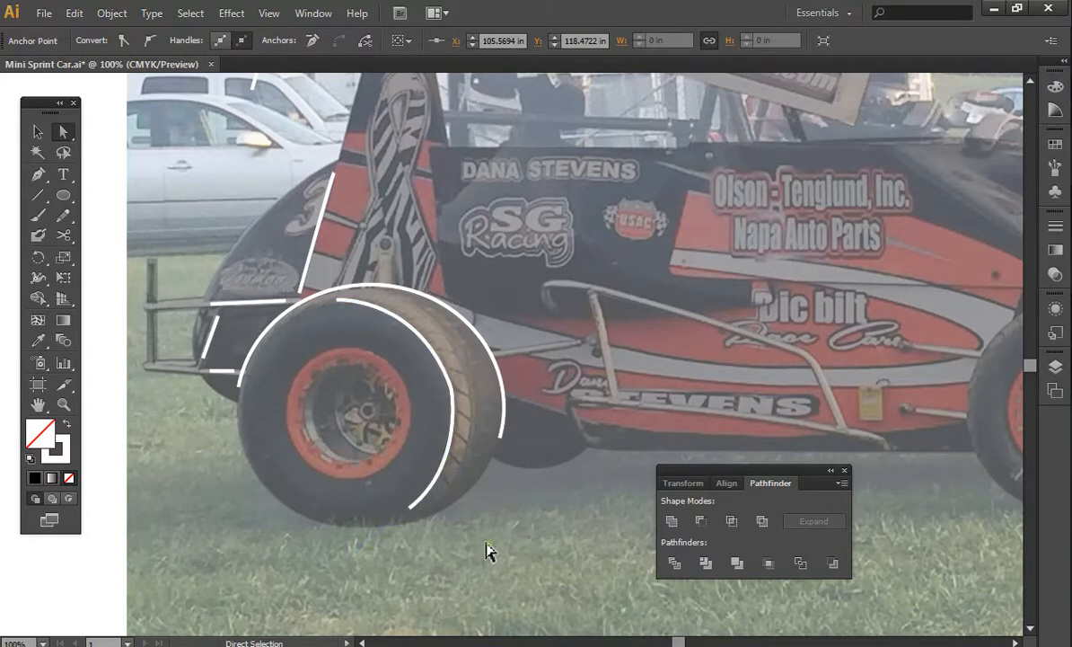
pyautogui.click(490, 552)
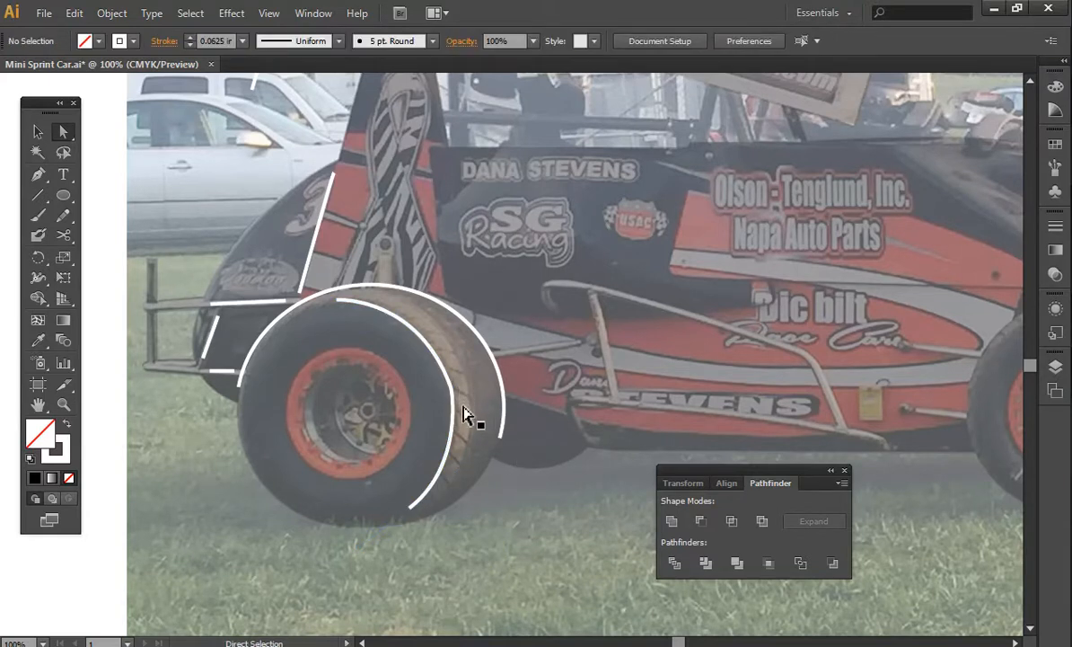
# Step: Inspect the joint of the sidewall curve up close and delete the curve
pyautogui.hotkey('ctrl', '+')
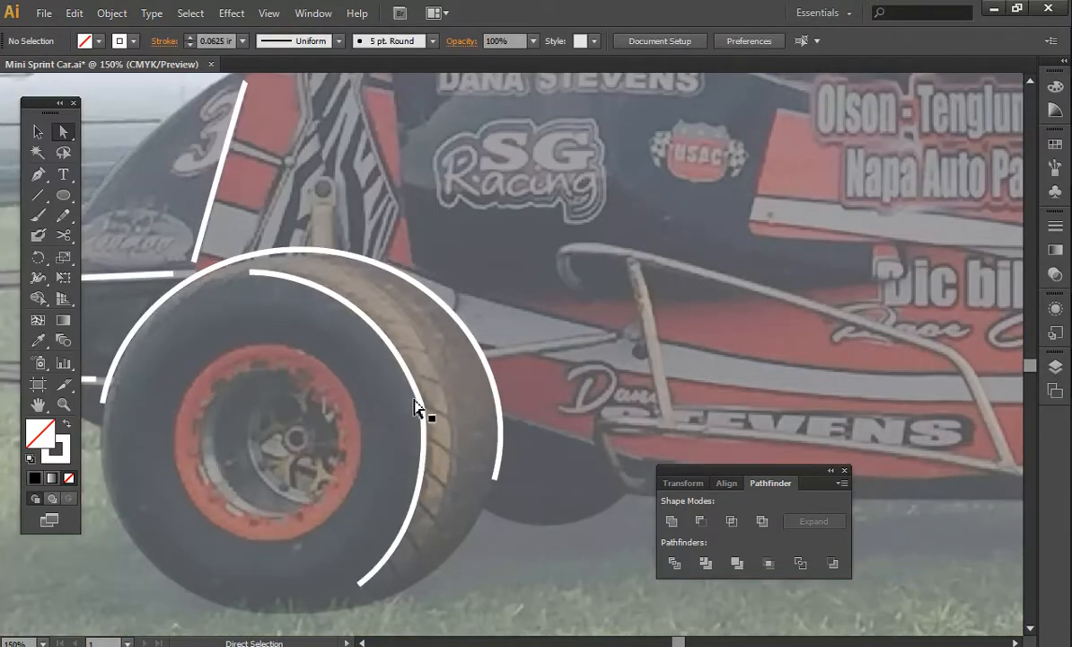
pyautogui.hotkey('ctrl', '+')
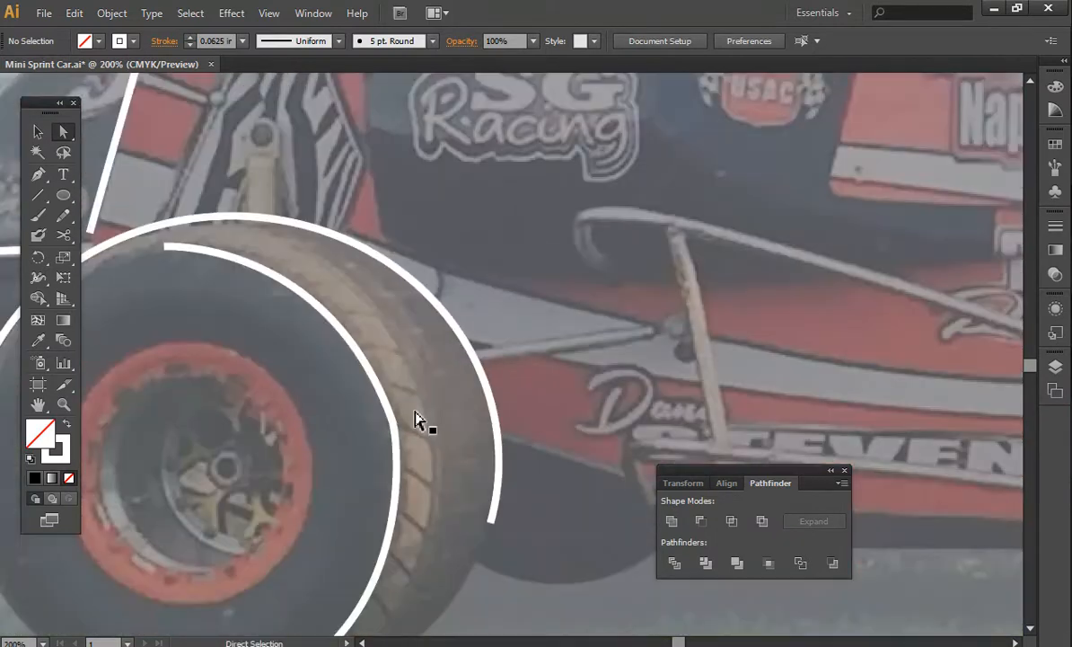
pyautogui.hotkey('ctrl', '+')
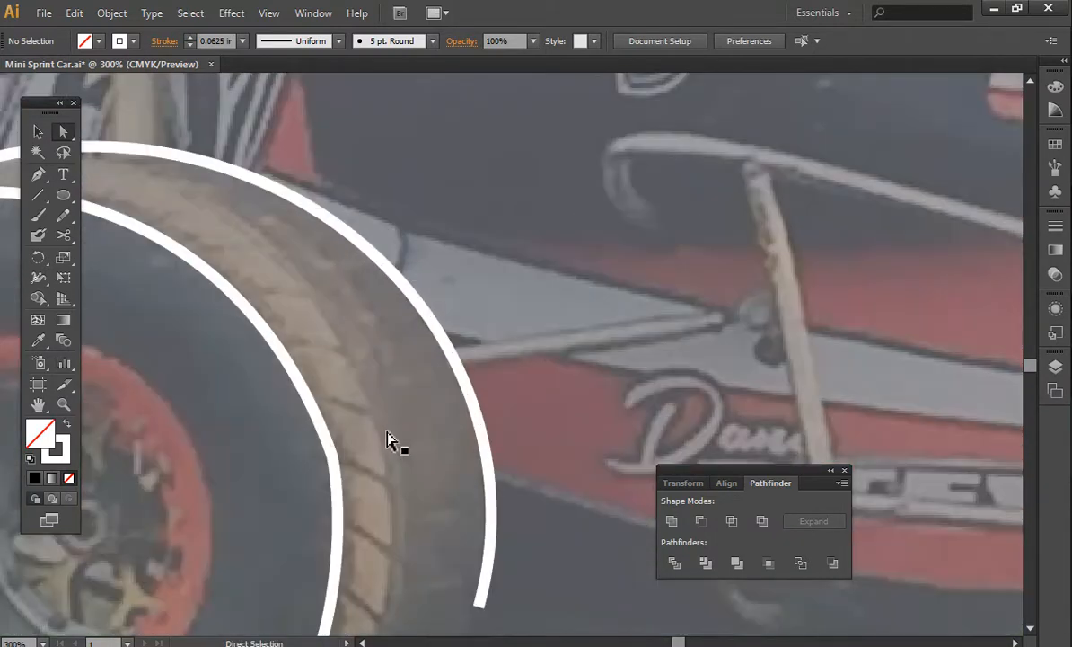
pyautogui.click(332, 457)
pyautogui.hotkey('ctrl', '+')
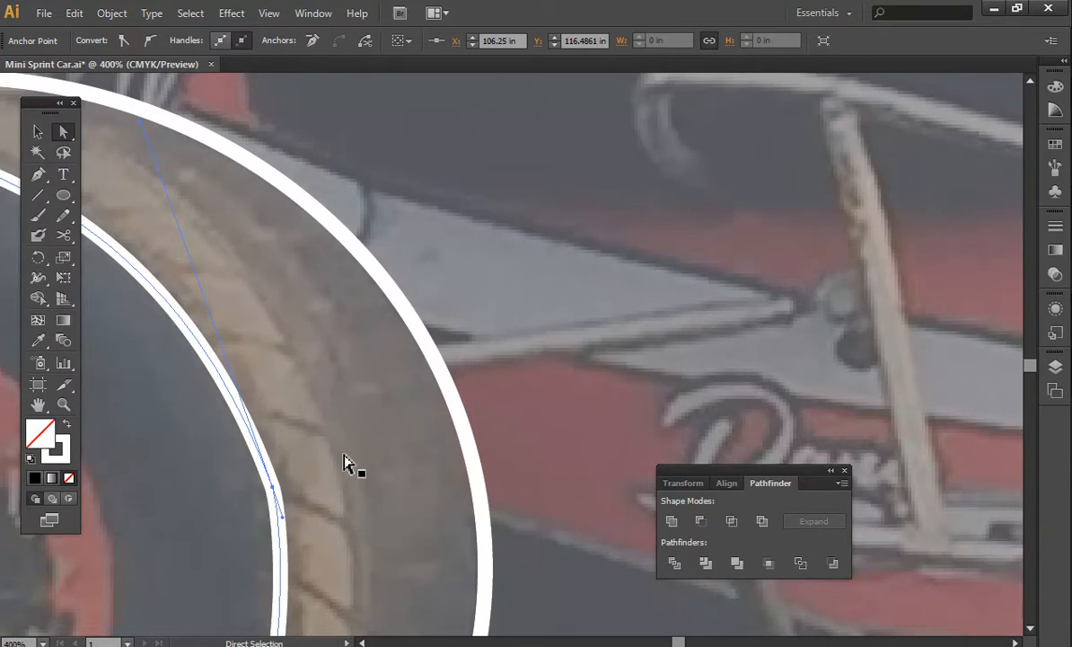
pyautogui.hotkey('ctrl', '1')
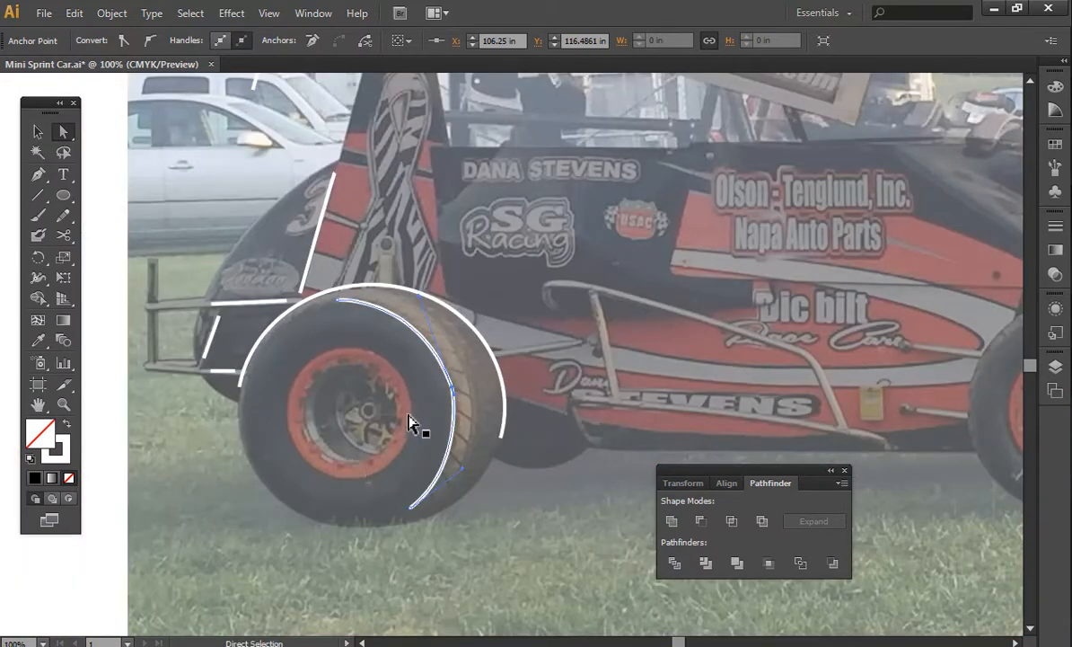
pyautogui.press('Delete')
# Step: Draw an ellipse about 3.4 by 3.6 in over the rear tire's sidewall, fitting it to the inner tread edge
pyautogui.press('l')
pyautogui.moveTo(257, 293); pyautogui.dragTo(457, 520)
pyautogui.press('v')
pyautogui.moveTo(264, 411)
pyautogui.mouseDown()
pyautogui.moveTo(242, 399)
pyautogui.moveTo(249, 405)
pyautogui.mouseUp()
# Step: Cut the sidewall ellipse near its top and bottom with Scissors and delete the rear half, keeping the arc along the tread
pyautogui.click(63, 235)
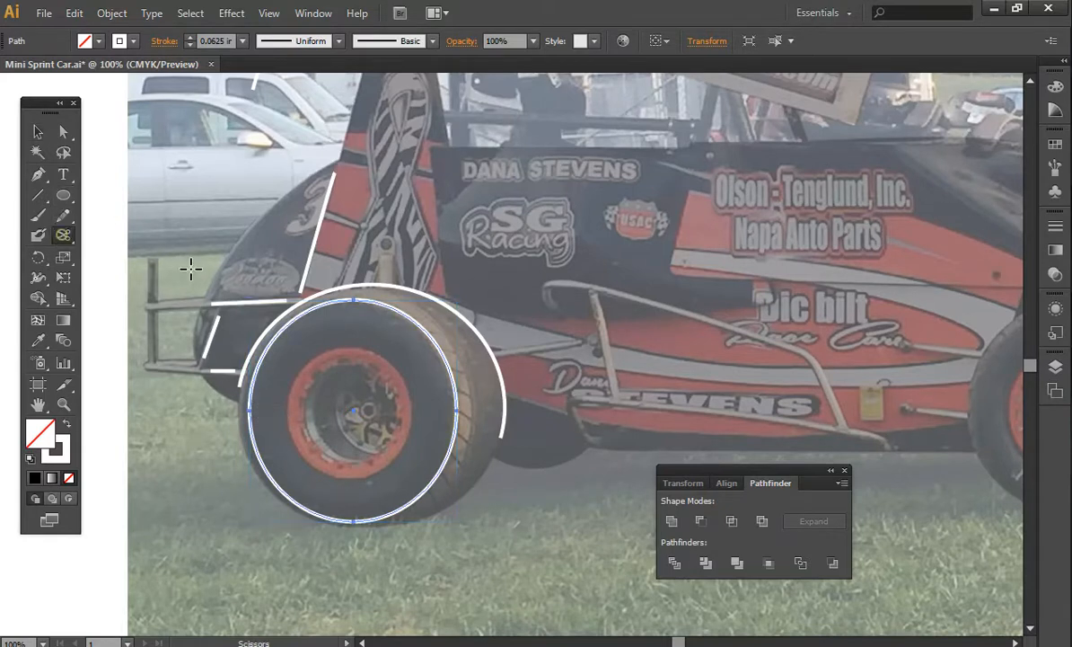
pyautogui.click(339, 303)
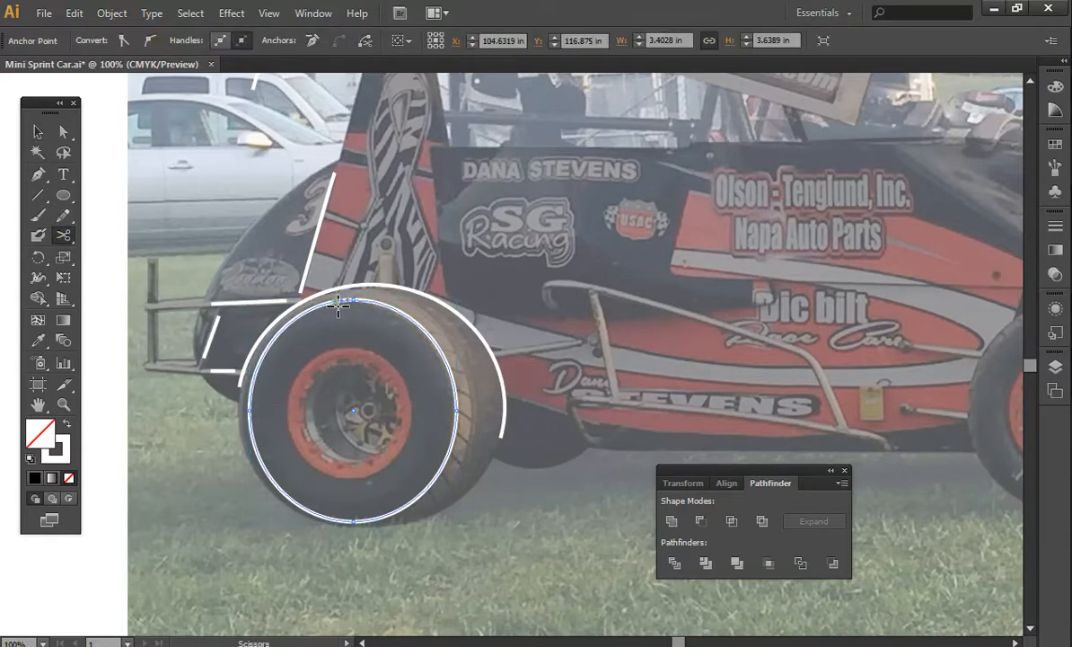
pyautogui.click(374, 522)
pyautogui.press('Delete')
pyautogui.press('Delete')
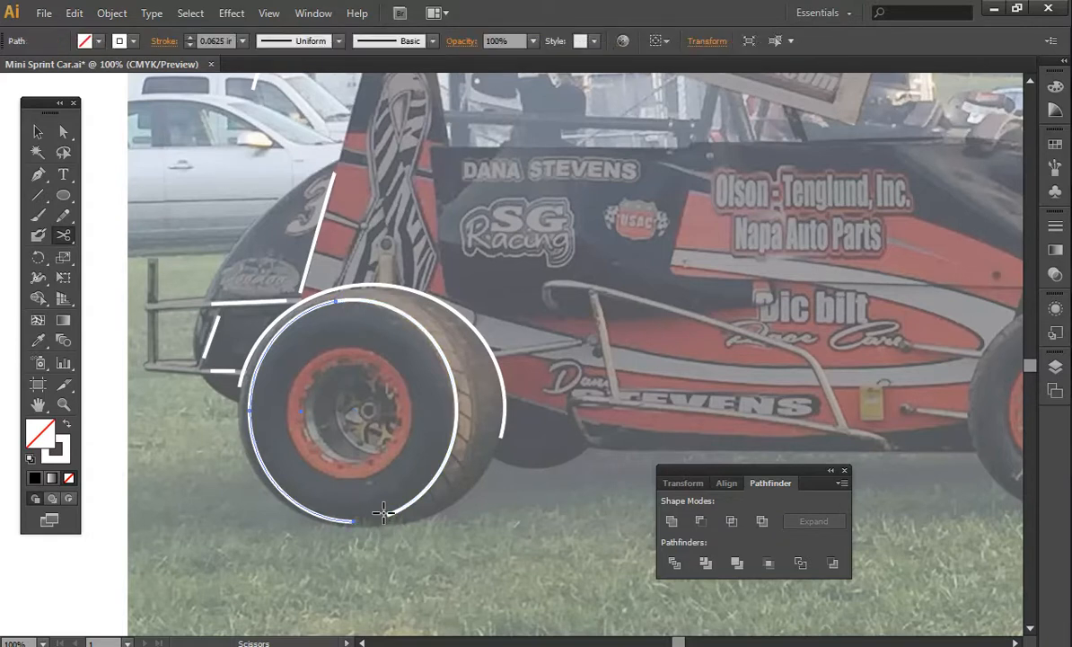
pyautogui.press('v')
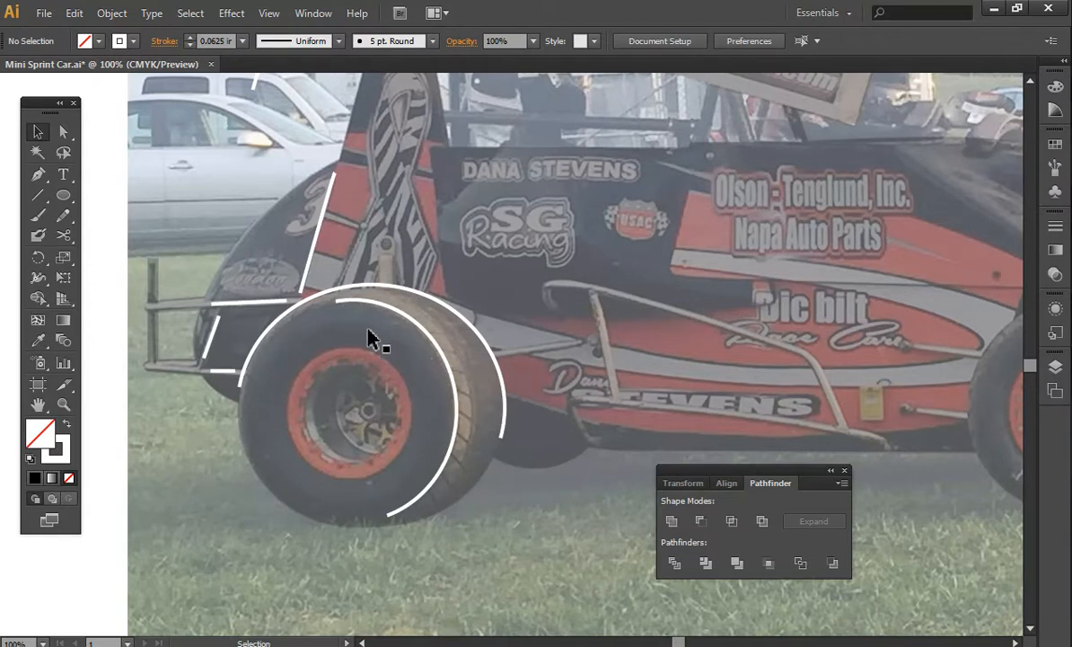
# Step: Draw two short white tread lines between the two arcs near the top of the rear tire
pyautogui.click(38, 174)
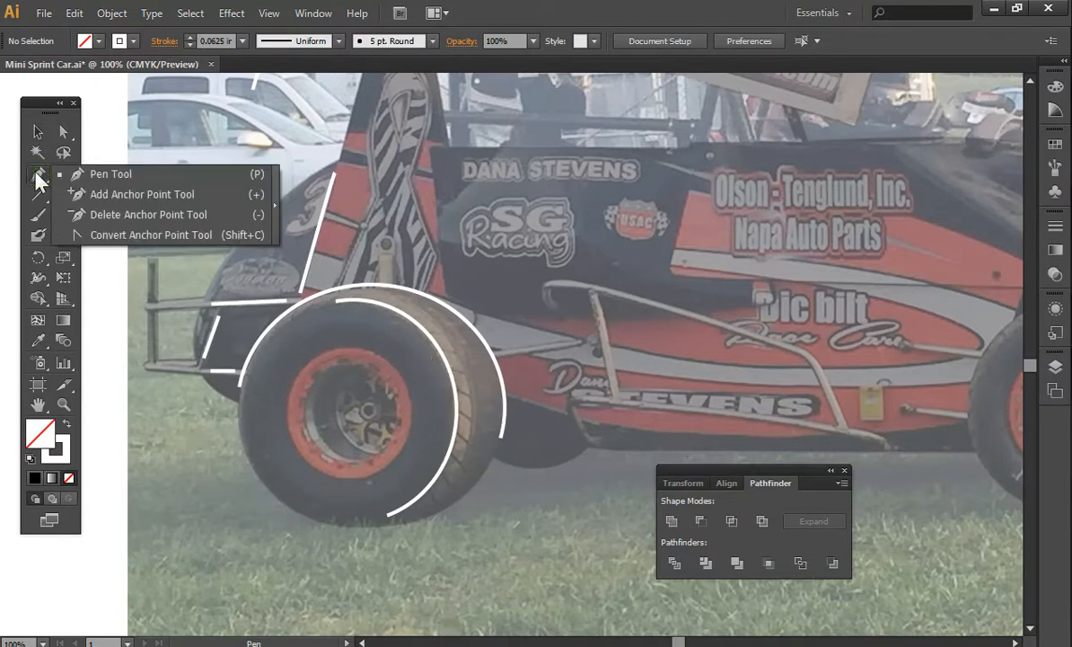
pyautogui.moveTo(38, 177); pyautogui.dragTo(94, 175)
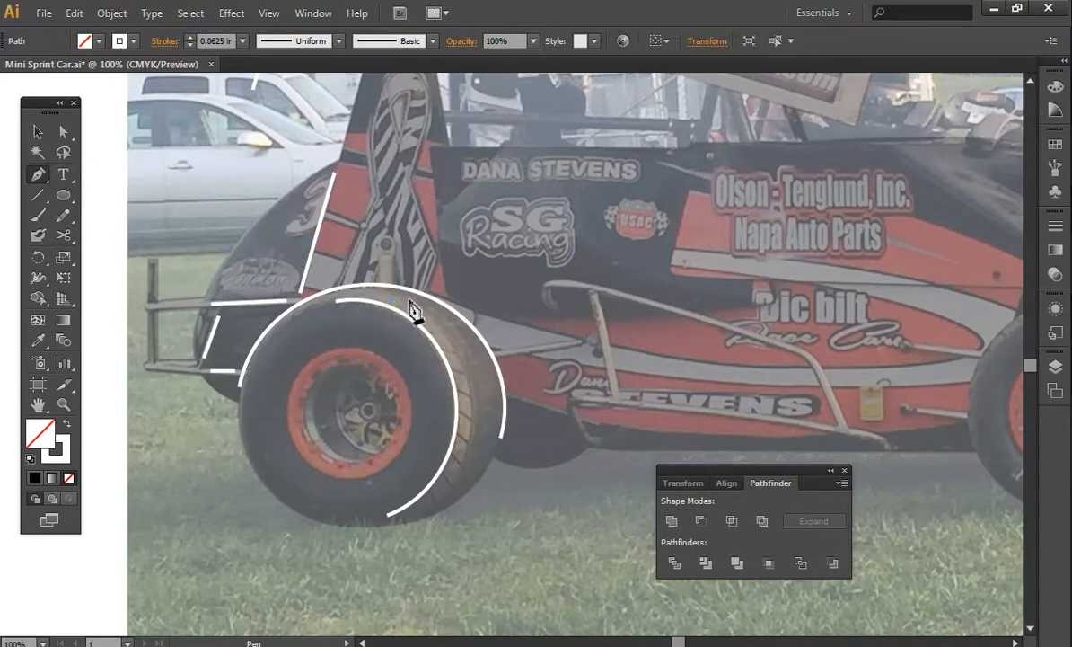
pyautogui.click(400, 298)
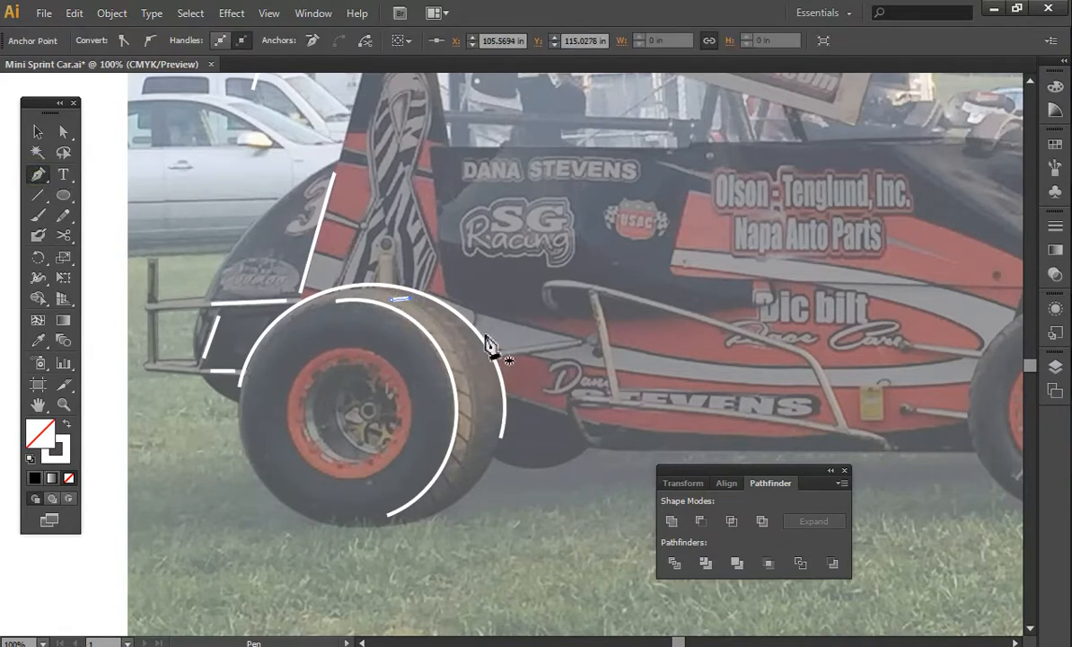
pyautogui.click(414, 311)
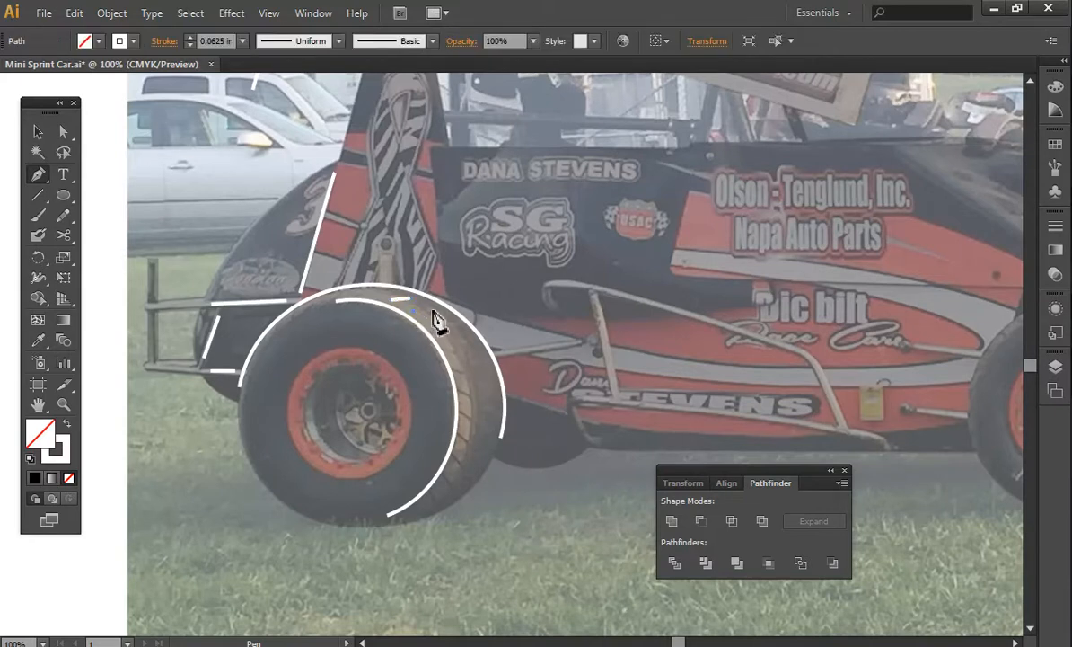
pyautogui.click(435, 313)
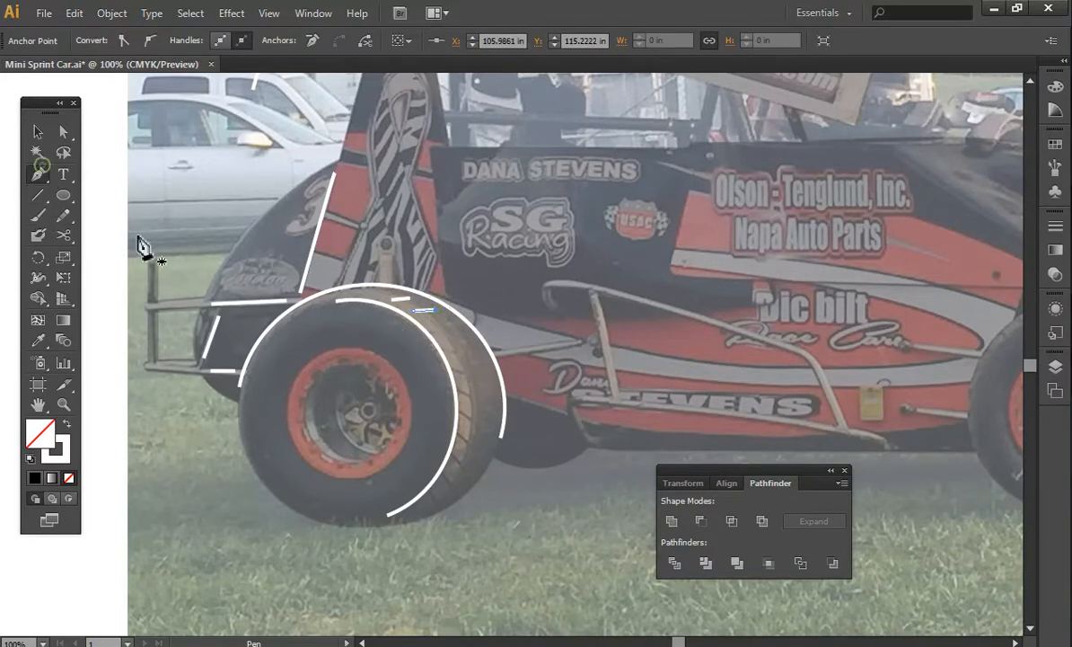
# Step: Add two more short tread lines farther down between the arcs, shortening the upper one so it clears both arcs
pyautogui.click(435, 325)
pyautogui.click(455, 329)
pyautogui.moveTo(462, 324); pyautogui.dragTo(439, 310)
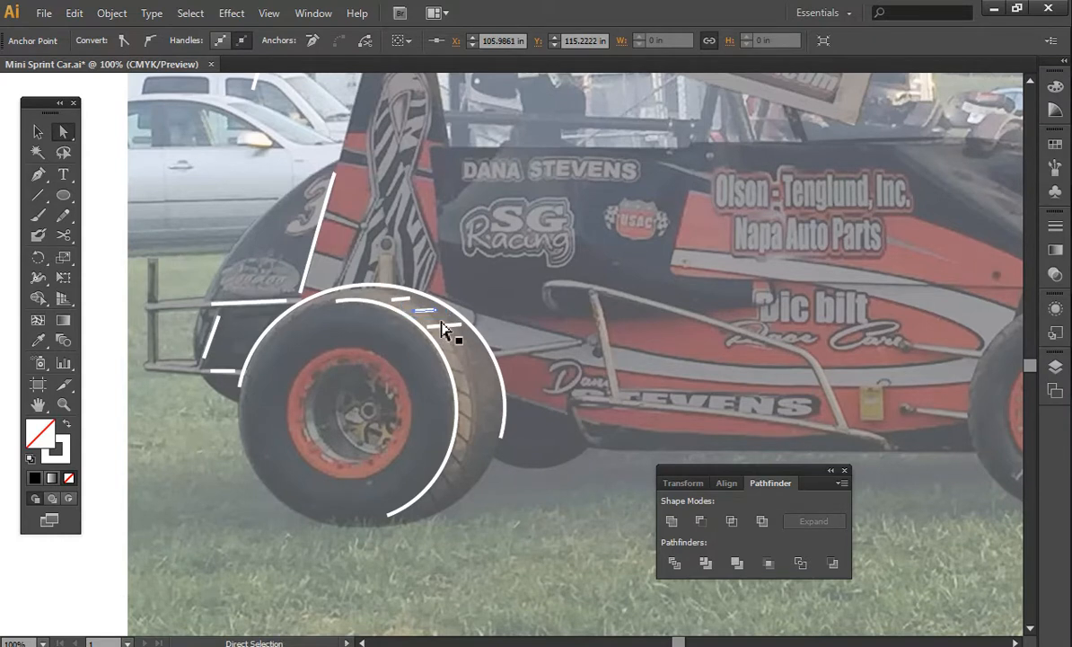
pyautogui.click(441, 325)
pyautogui.click(36, 174)
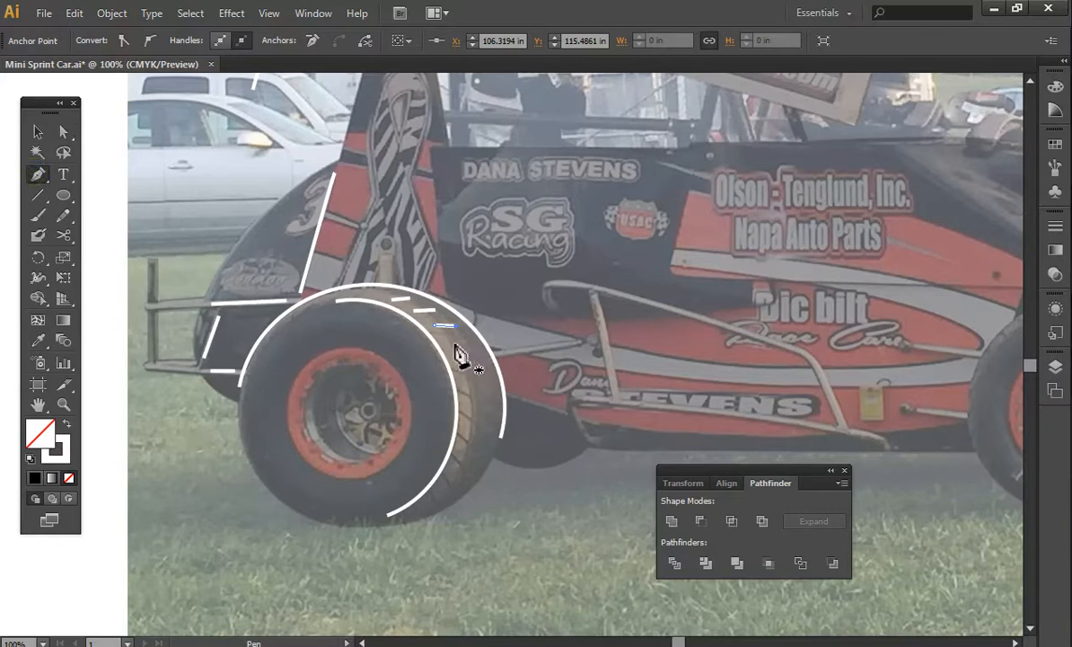
pyautogui.click(448, 342)
pyautogui.click(469, 344)
# Step: Draw a bent three-point tread line midway down the rear tire's tread and shorten nearby tread lines to clear the arcs
pyautogui.click(41, 175)
pyautogui.click(459, 364)
pyautogui.click(474, 370)
pyautogui.click(488, 365)
pyautogui.press('a')
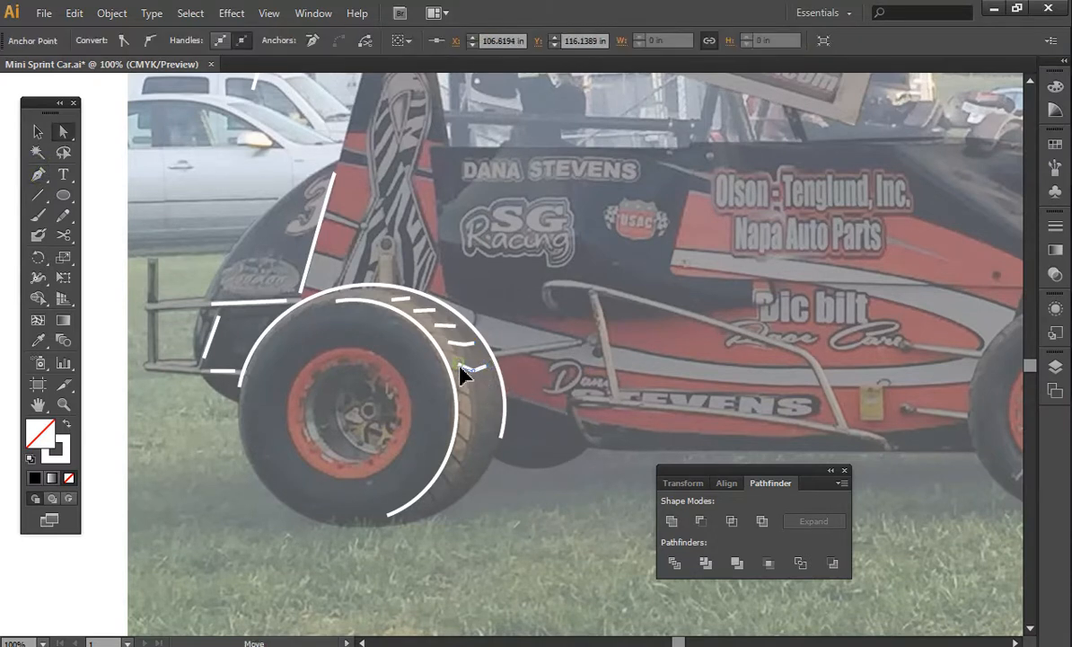
pyautogui.click(431, 312)
pyautogui.moveTo(431, 311); pyautogui.dragTo(406, 300)
pyautogui.moveTo(467, 355); pyautogui.dragTo(477, 378)
# Step: Draw two more bent tread lines farther down between the rear tire's arcs, fitting the lower one's middle point to the groove
pyautogui.click(38, 173)
pyautogui.click(464, 387)
pyautogui.click(477, 393)
pyautogui.click(491, 393)
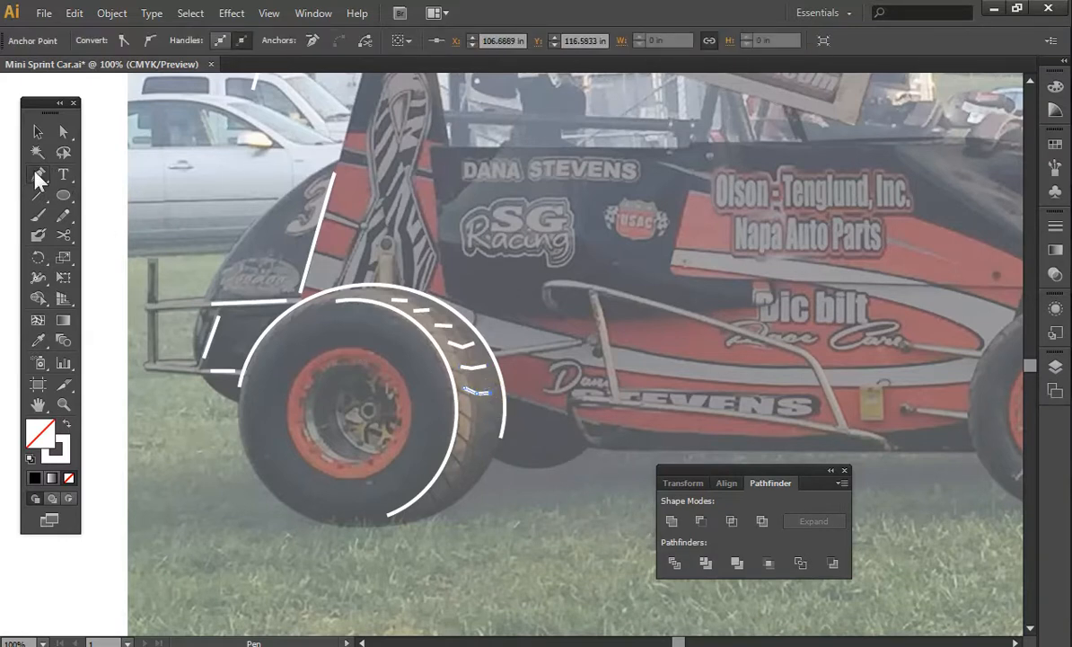
pyautogui.click(35, 174)
pyautogui.click(467, 416)
pyautogui.click(483, 426)
pyautogui.press('ctrl')
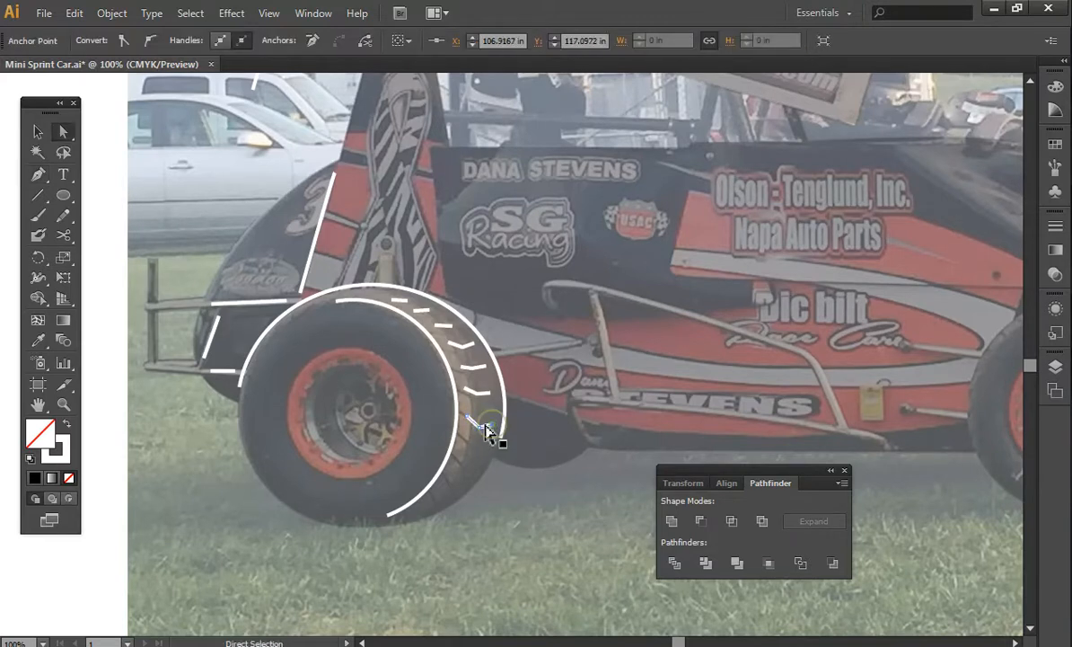
pyautogui.moveTo(481, 426); pyautogui.dragTo(480, 422)
# Step: Draw another bent tread line just below the outer arc's lower end and adjust its middle point to follow the tread
pyautogui.press('p')
pyautogui.click(464, 442)
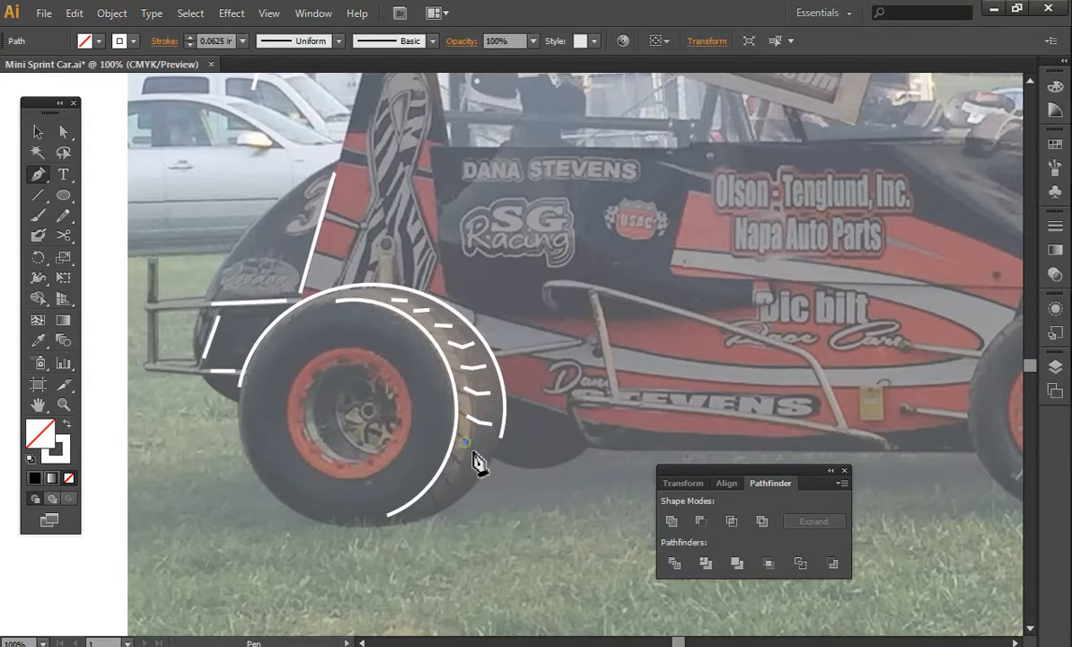
pyautogui.click(474, 452)
pyautogui.press('a')
pyautogui.moveTo(475, 451); pyautogui.dragTo(478, 458)
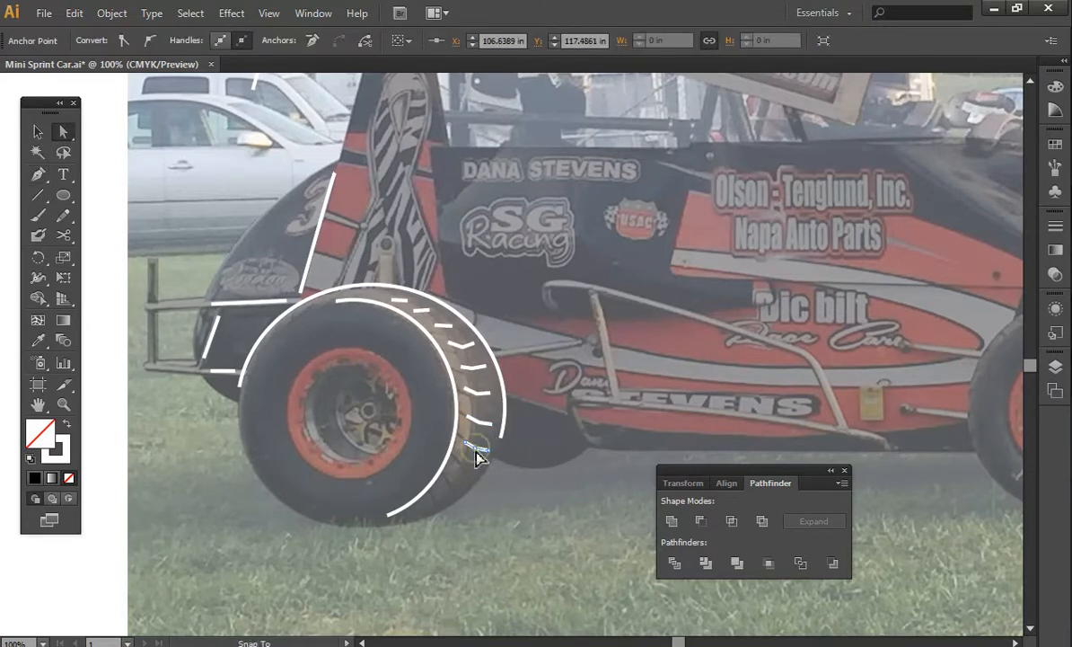
# Step: Draw three short straight tread lines along the lower curve of the rear tire, following the tread down to the ground
pyautogui.click(38, 174)
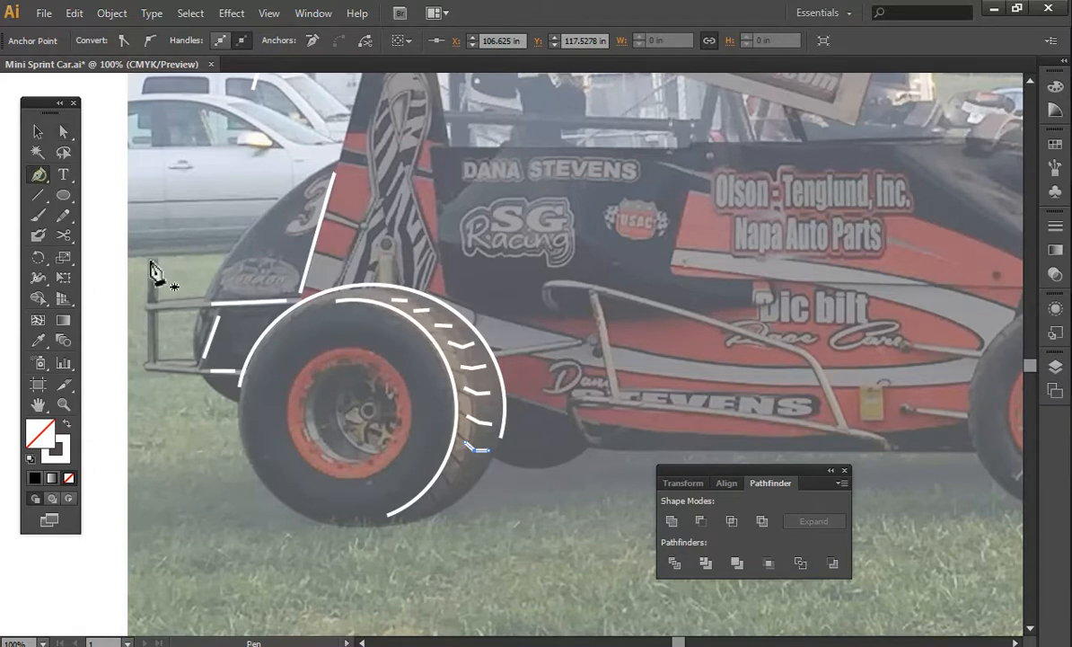
pyautogui.click(457, 462)
pyautogui.click(465, 475)
pyautogui.click(449, 485)
pyautogui.click(452, 494)
pyautogui.click(36, 174)
pyautogui.click(434, 507)
pyautogui.press('v')
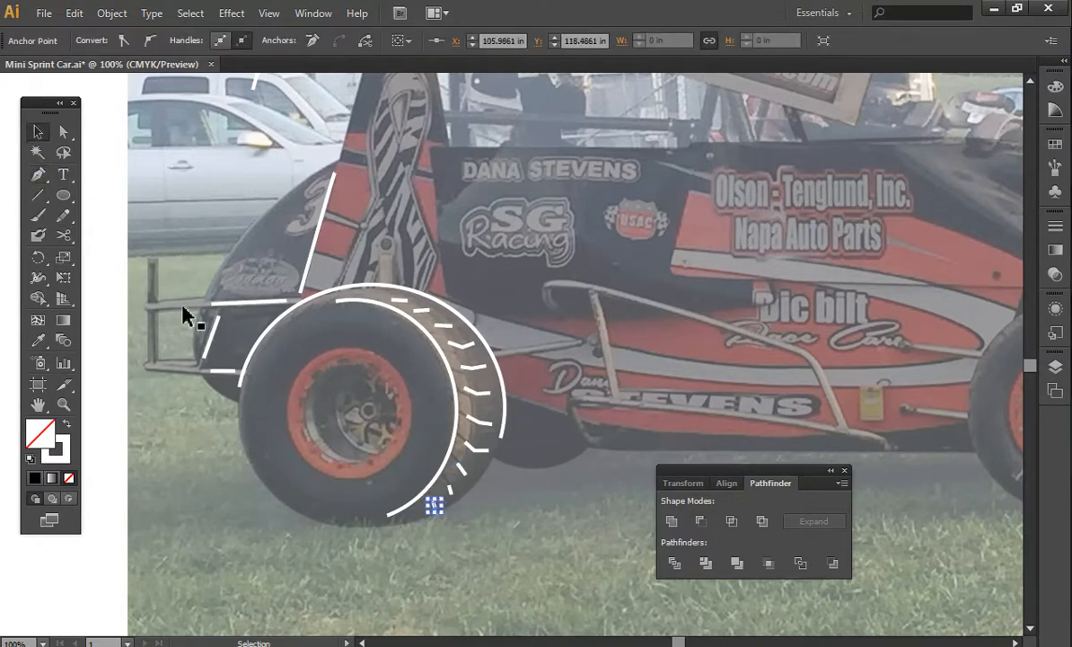
# Step: Draw an unfilled white ellipse around the rear wheel's rim and narrow it to fit the rim's rear edge
pyautogui.click(61, 199)
pyautogui.moveTo(284, 344)
pyautogui.mouseDown()
pyautogui.moveTo(396, 446)
pyautogui.moveTo(415, 481)
pyautogui.mouseUp()
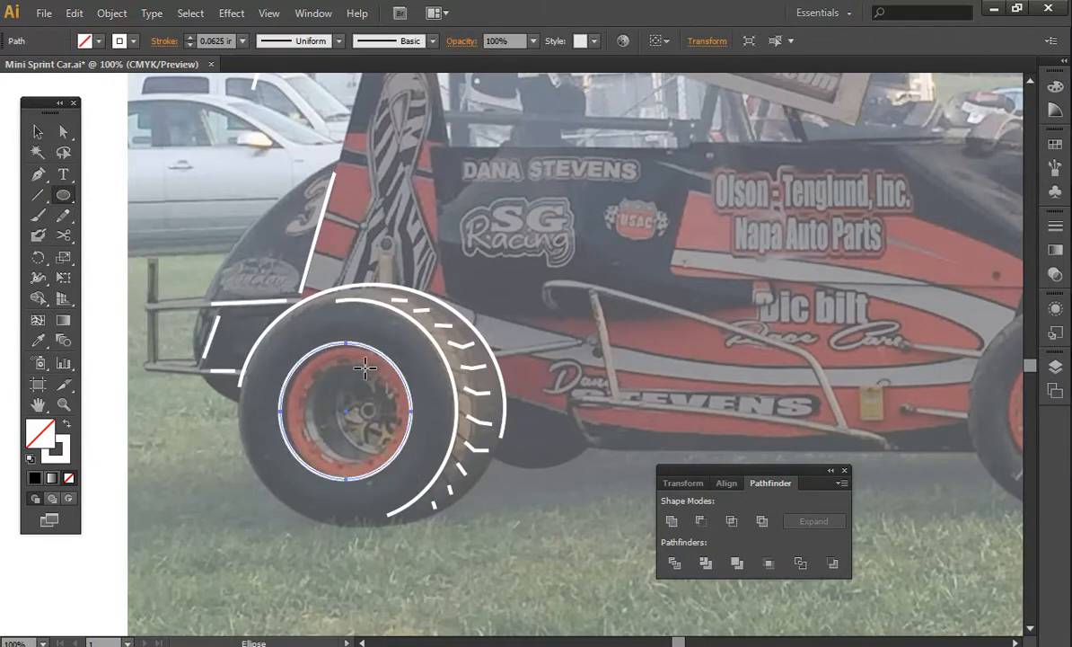
pyautogui.press('v')
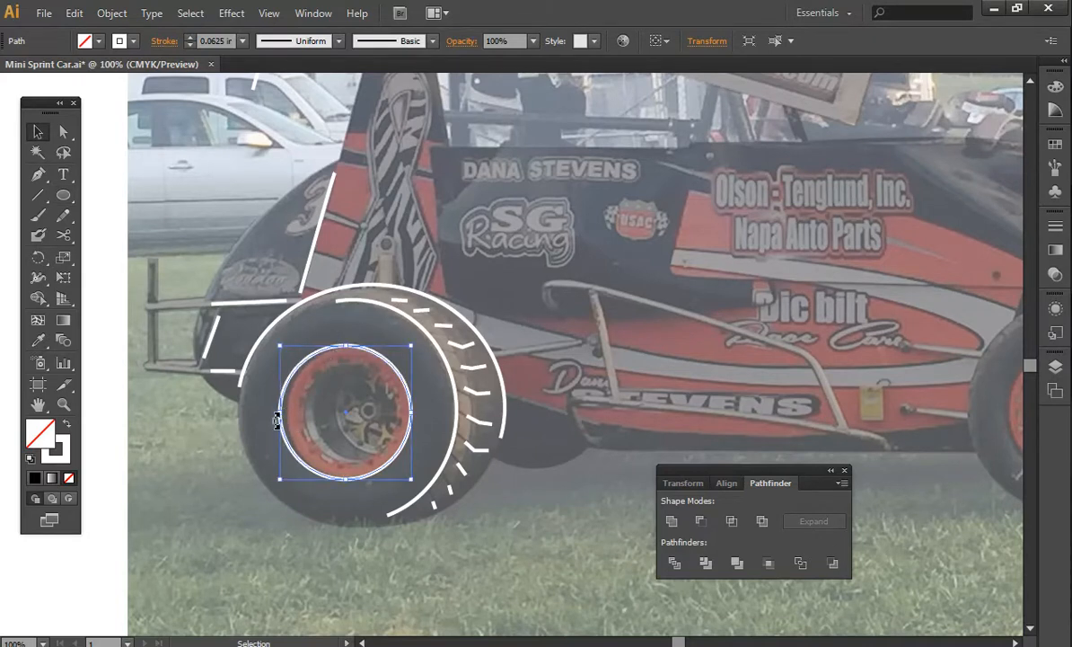
pyautogui.moveTo(284, 417); pyautogui.dragTo(289, 415)
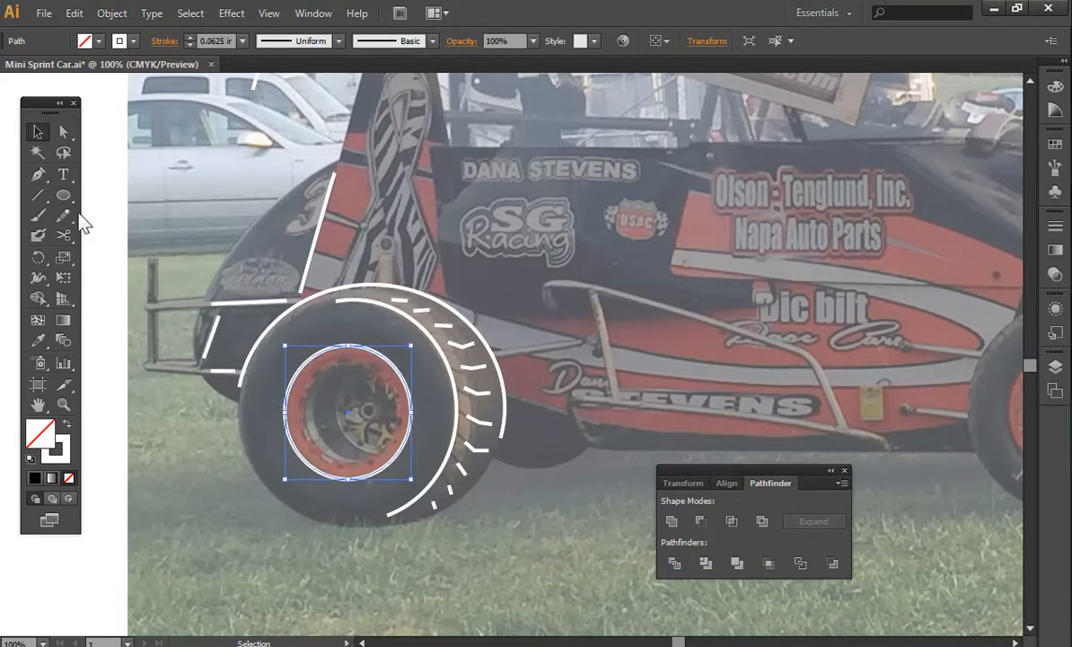
# Step: Cut the rim ellipse with Scissors near its top and bottom and delete the short pieces, leaving two separate arcs
pyautogui.moveTo(62, 234); pyautogui.dragTo(146, 254)
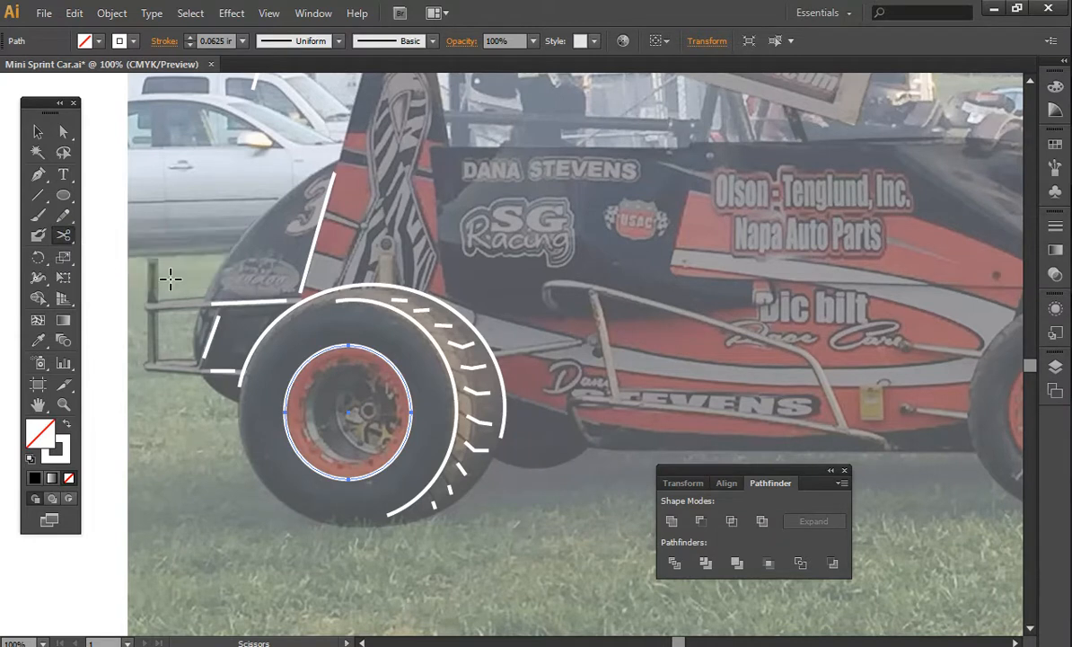
pyautogui.click(361, 347)
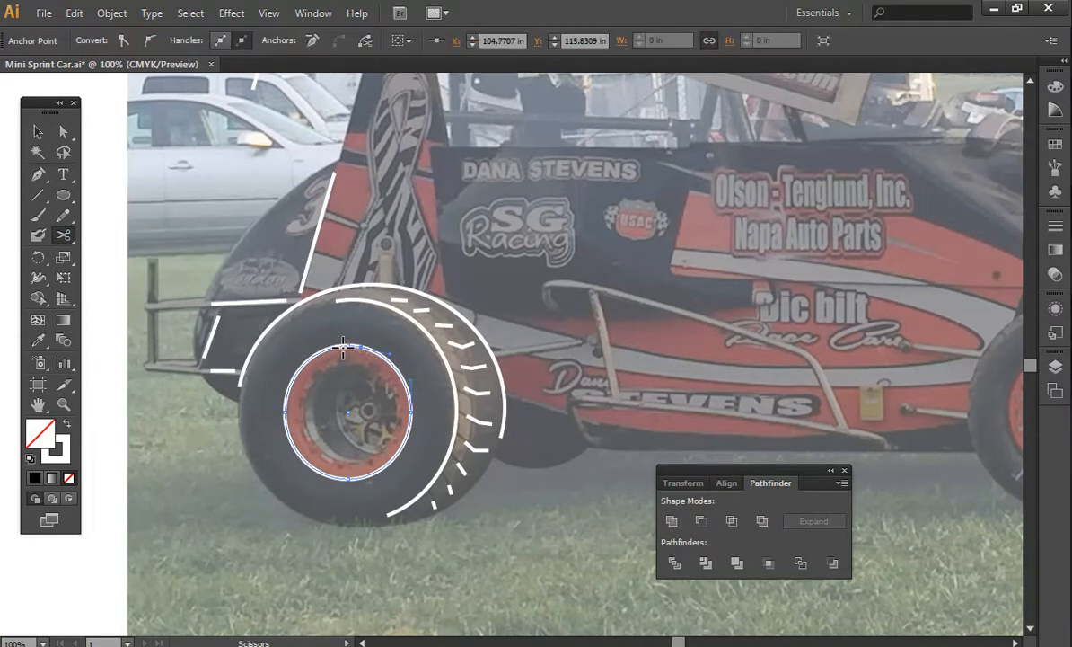
pyautogui.click(341, 346)
pyautogui.click(696, 359)
pyautogui.click(342, 350)
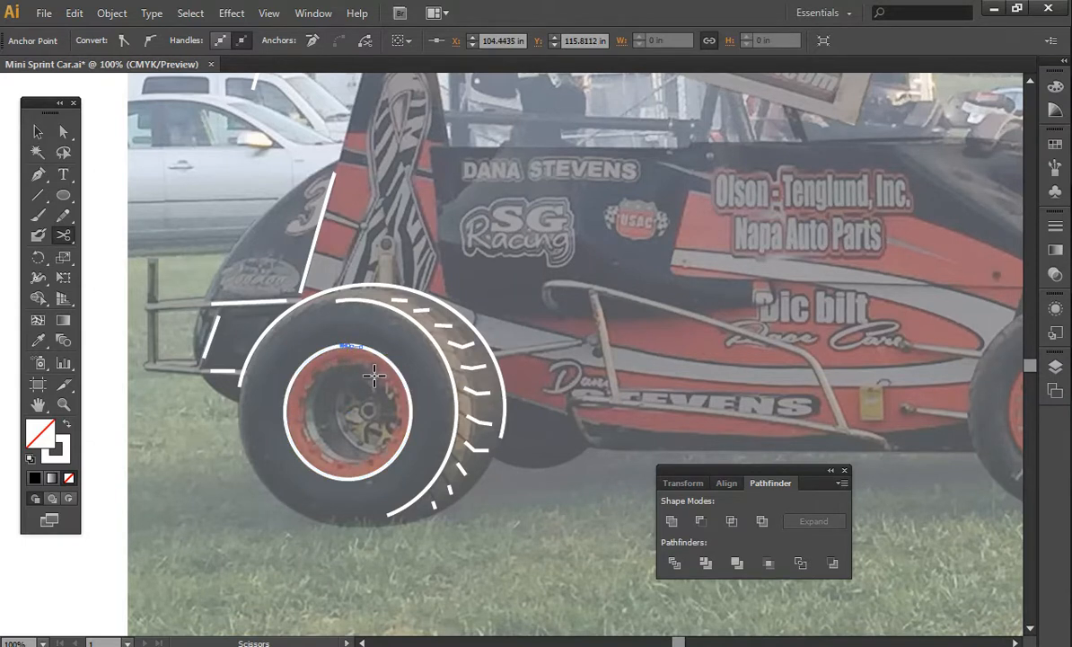
pyautogui.press('Delete')
pyautogui.click(357, 480)
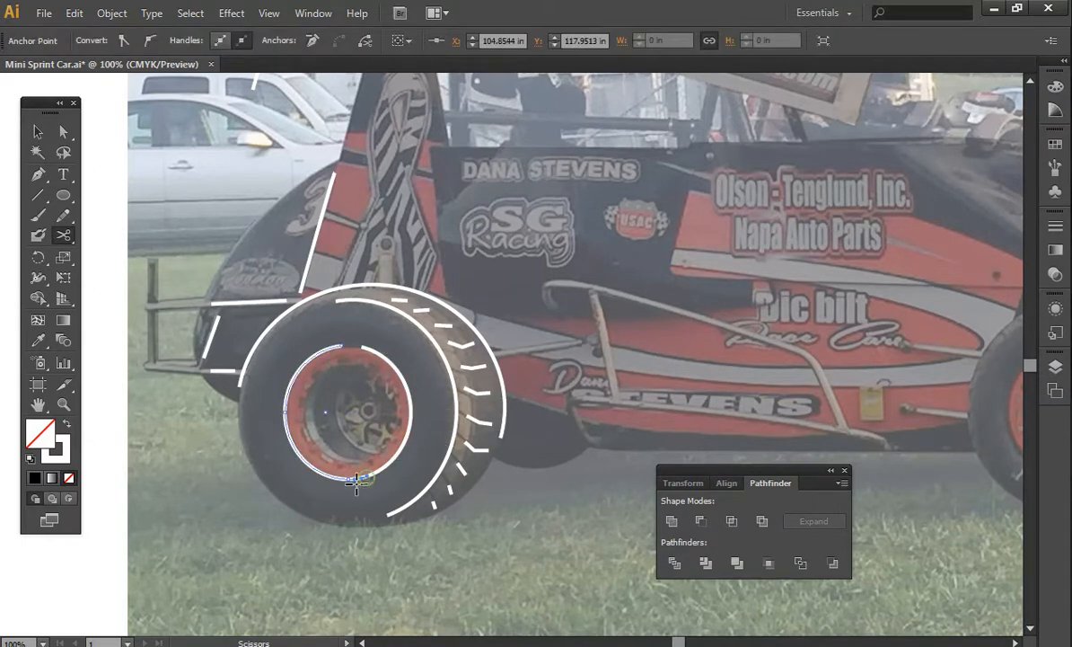
pyautogui.press('a')
pyautogui.click(355, 482)
pyautogui.press('Delete')
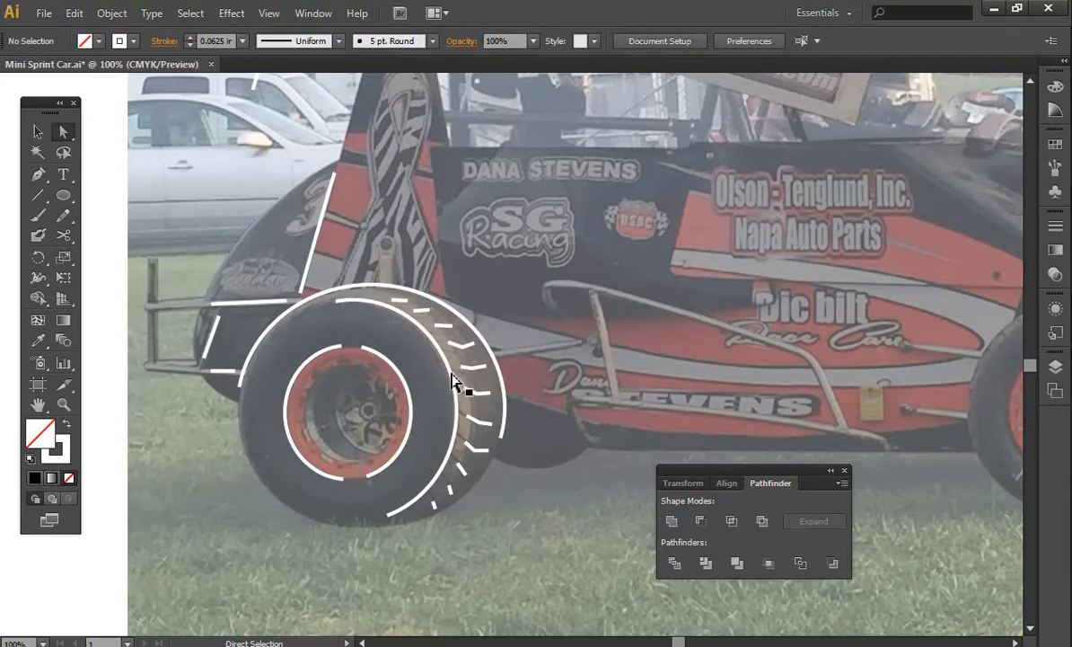
# Step: Draw a closed crescent about 1.1 by 1.5 in with the Pen tool along the rear half of the wheel's opening
pyautogui.click(38, 405)
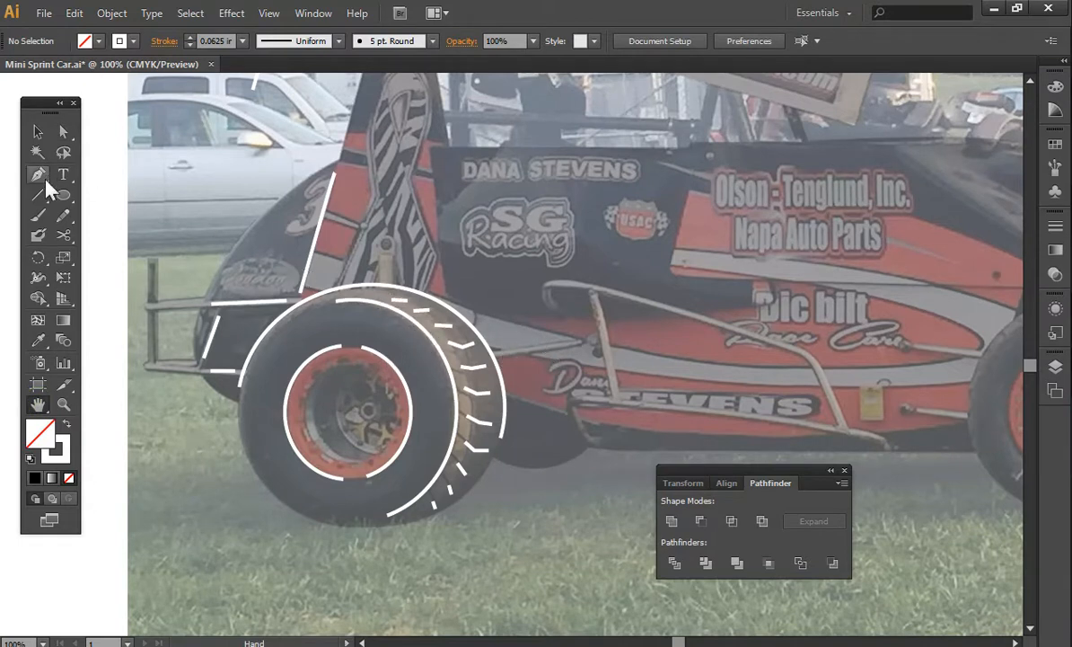
pyautogui.press('v')
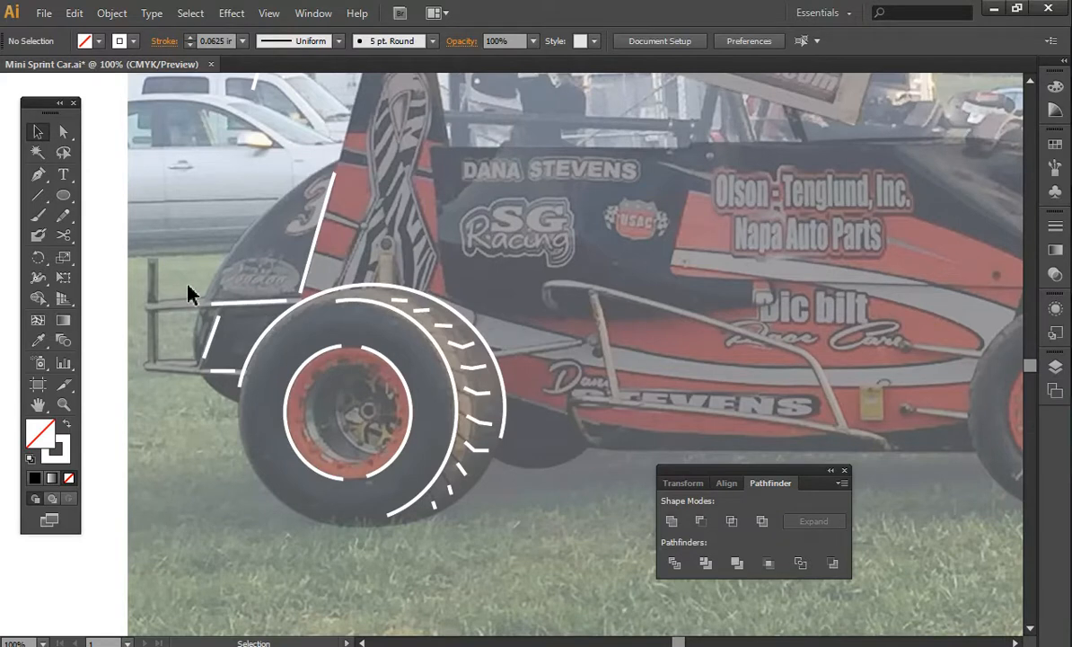
pyautogui.click(37, 177)
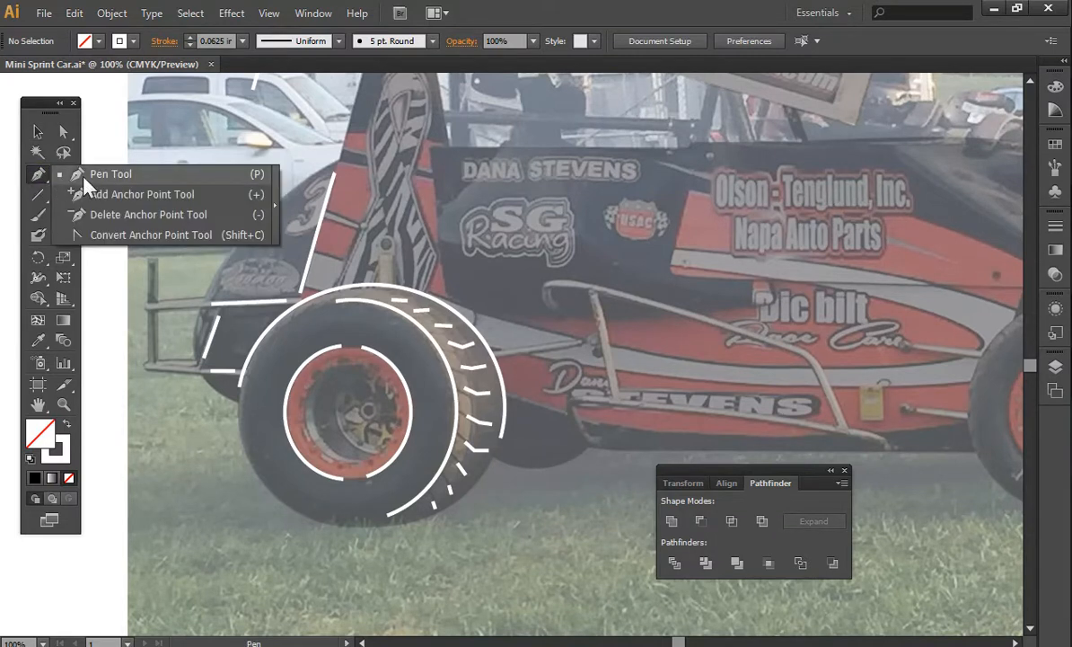
pyautogui.click(83, 178)
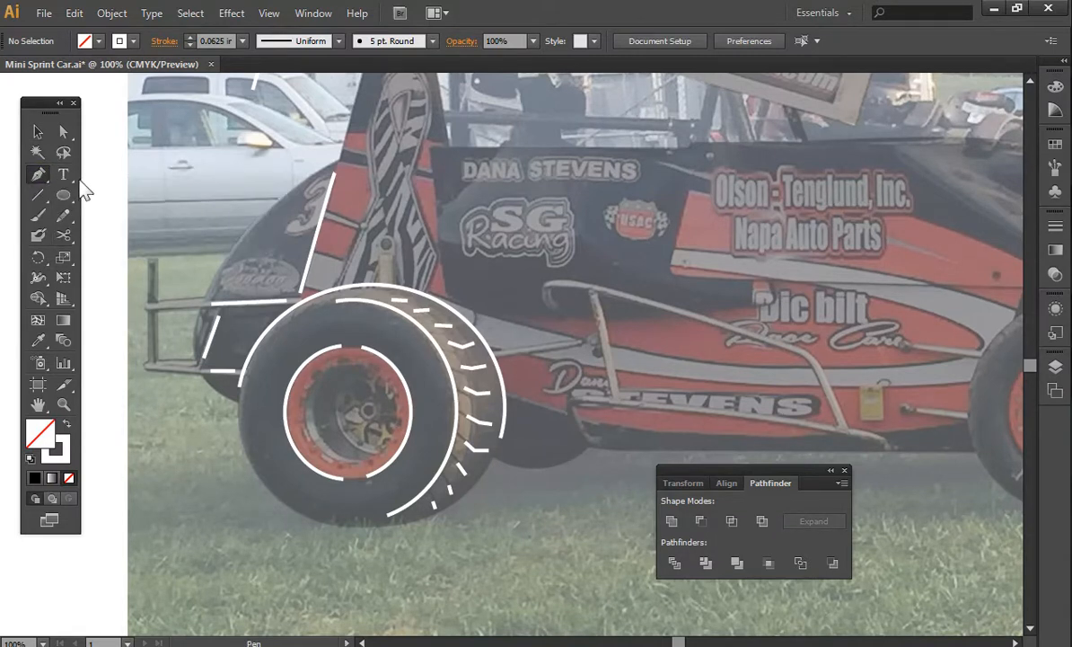
pyautogui.click(354, 367)
pyautogui.moveTo(346, 434); pyautogui.dragTo(365, 458)
pyautogui.moveTo(313, 416); pyautogui.dragTo(304, 380)
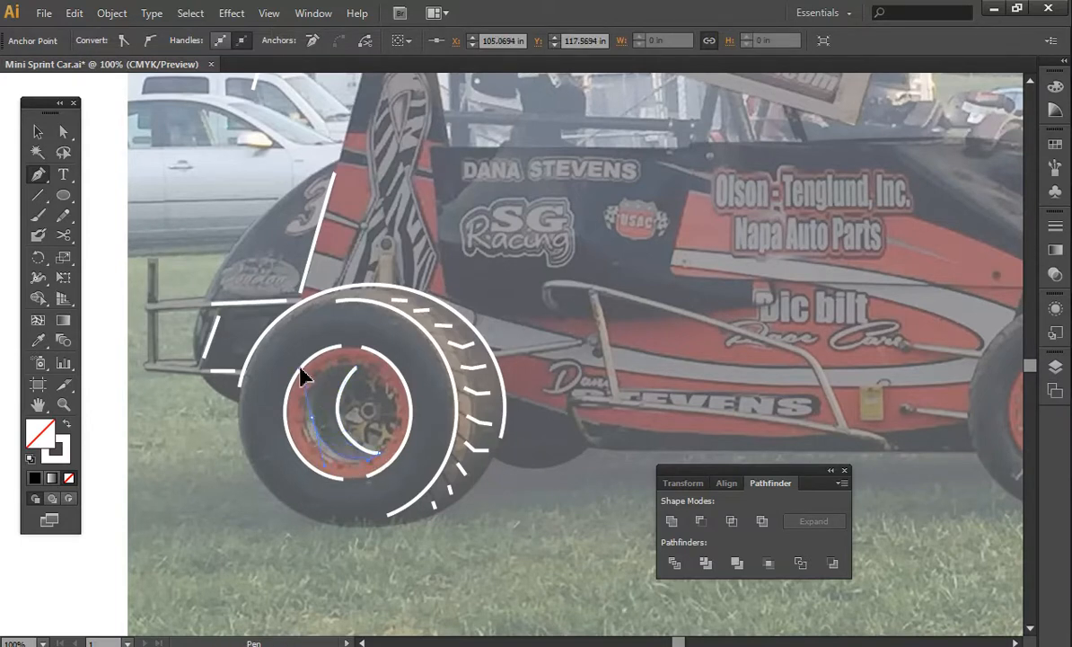
pyautogui.moveTo(311, 399); pyautogui.dragTo(311, 398)
pyautogui.moveTo(357, 366); pyautogui.dragTo(396, 370)
pyautogui.press('v')
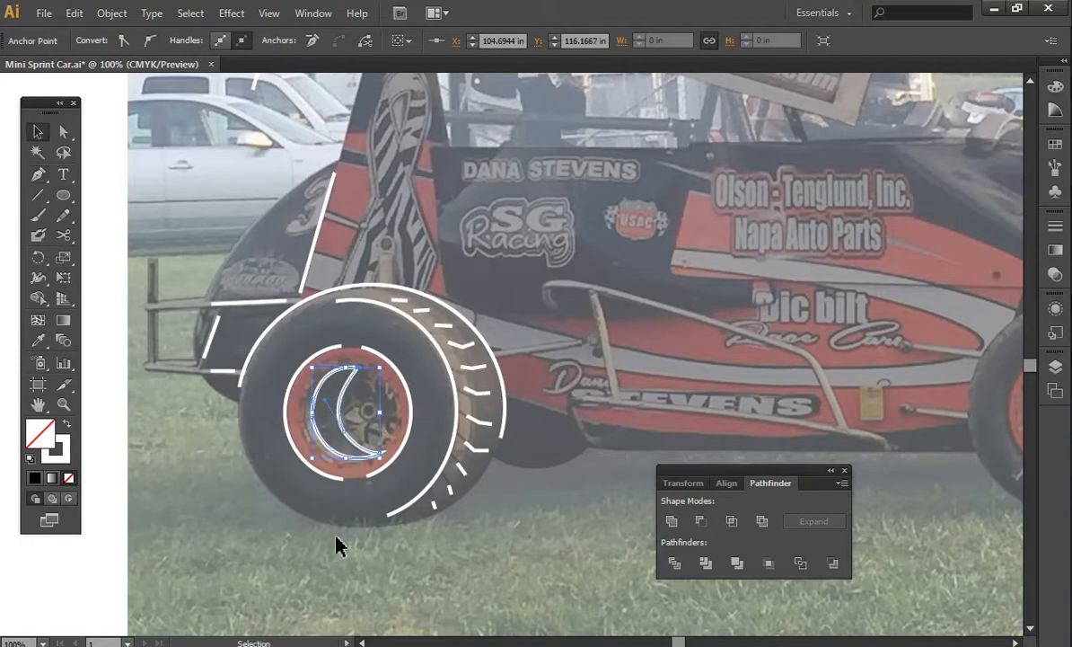
pyautogui.click(334, 535)
pyautogui.press('a')
pyautogui.click(315, 409)
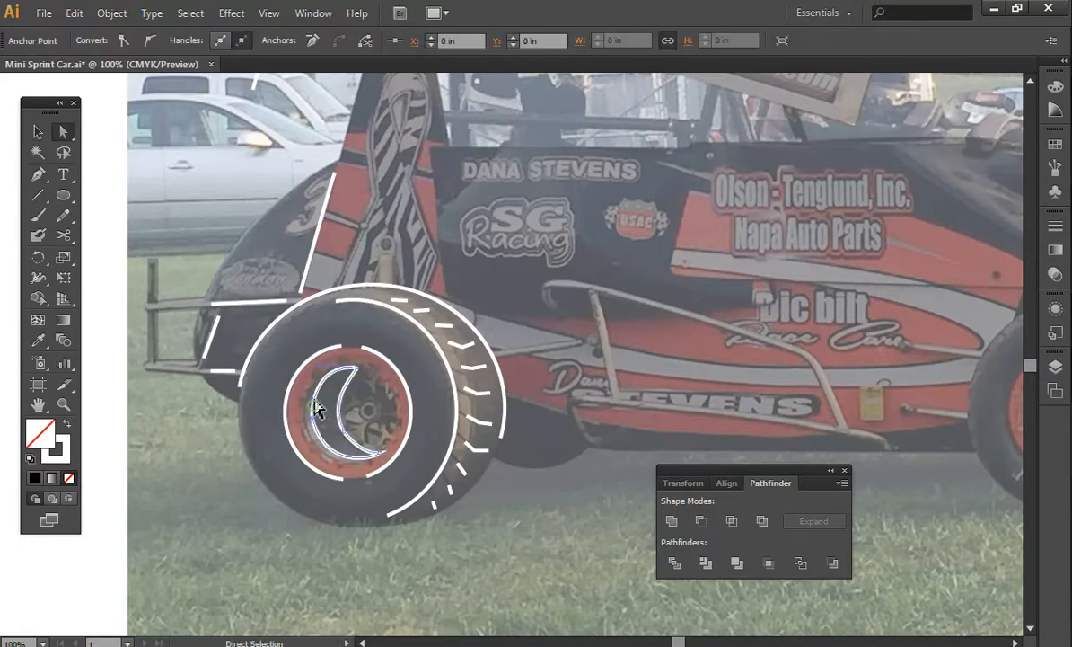
pyautogui.press('v')
pyautogui.click(180, 247)
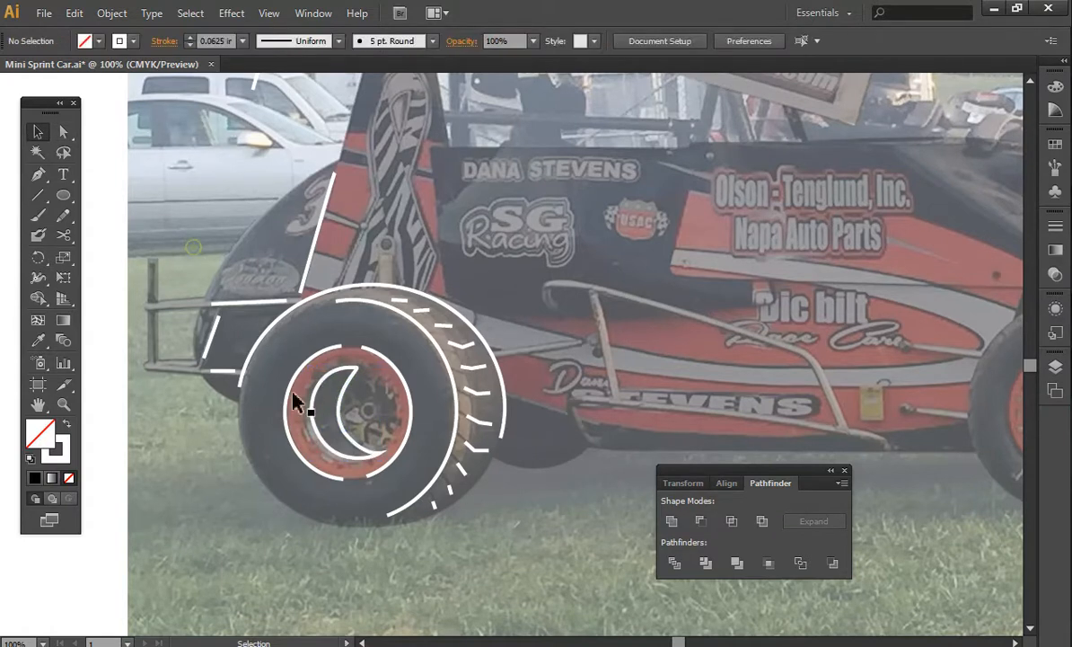
# Step: Give the wheel crescent a 0.001 in Registration stroke and a white fill
pyautogui.click(342, 375)
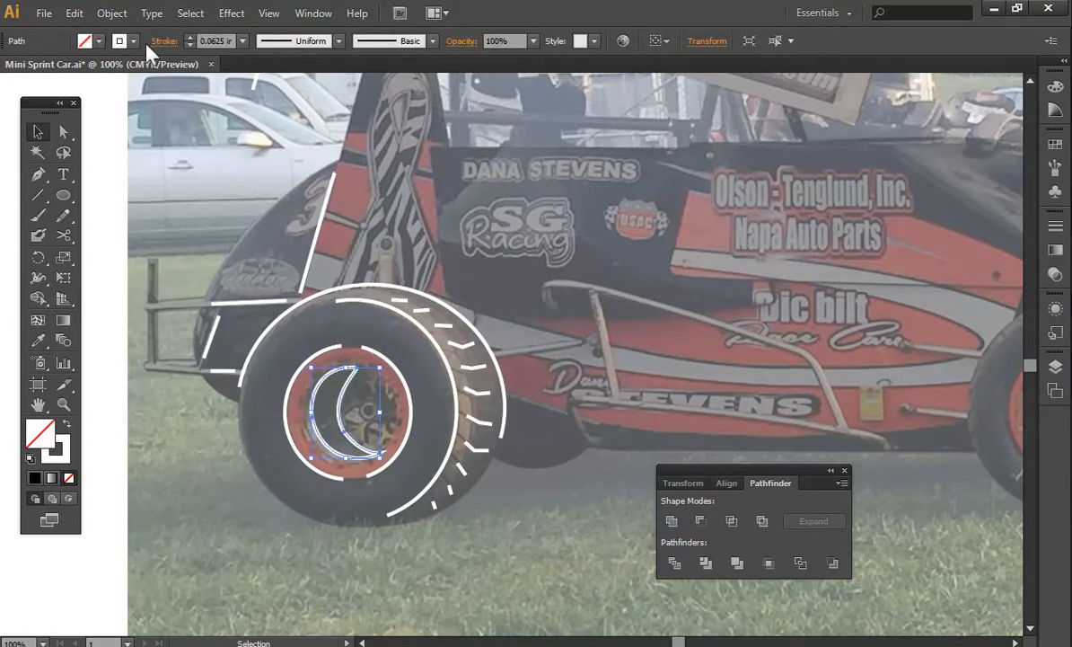
pyautogui.click(121, 42)
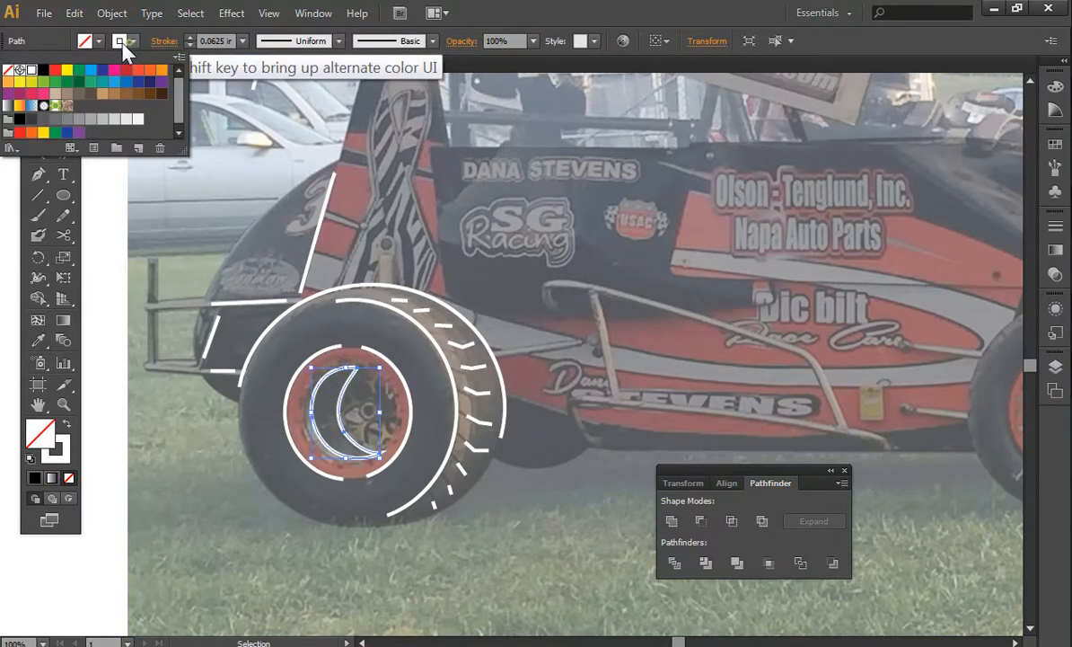
pyautogui.click(19, 70)
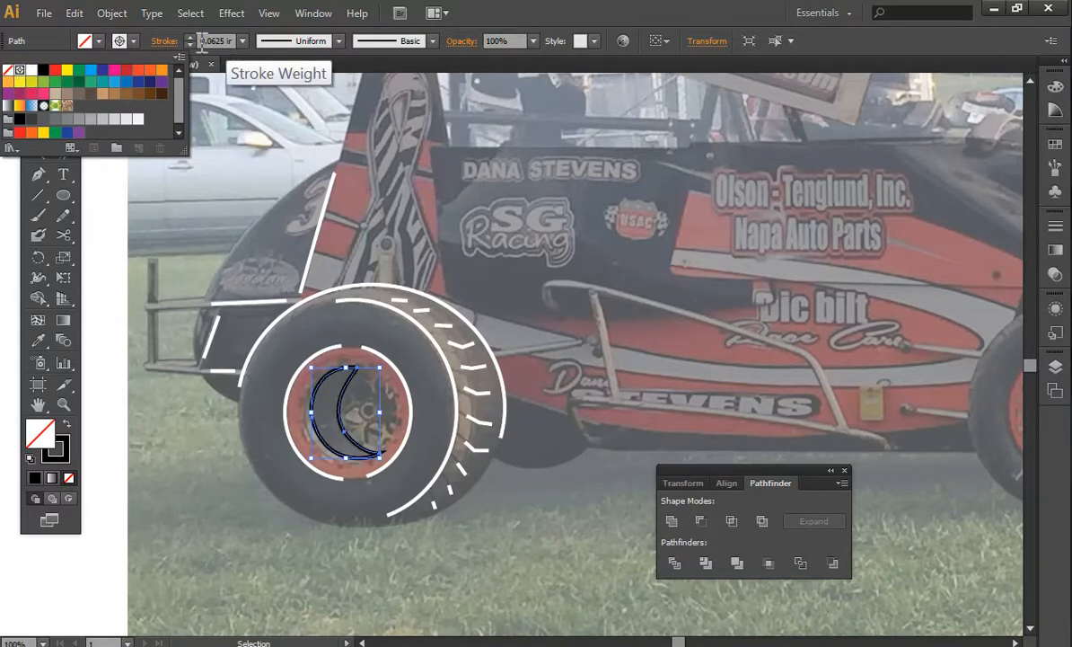
pyautogui.click(203, 40)
pyautogui.write('.001')
pyautogui.press('Return')
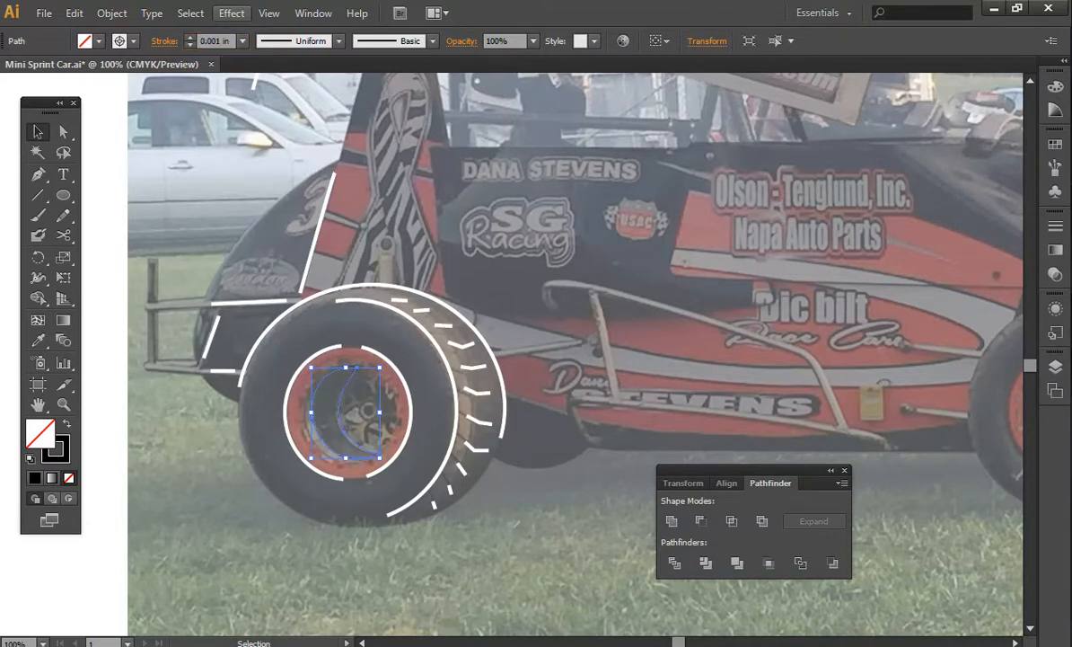
pyautogui.click(85, 40)
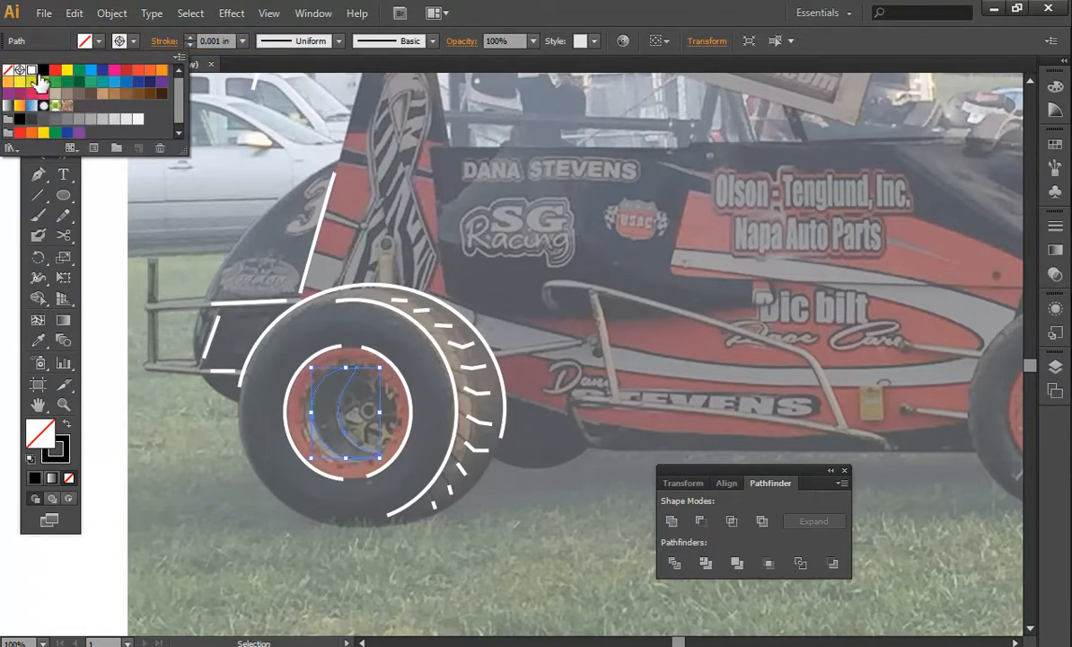
pyautogui.click(32, 69)
pyautogui.click(312, 543)
# Step: Refine the white crescent's inner curve by adjusting its upper tip and the inner anchor's handle
pyautogui.press('a')
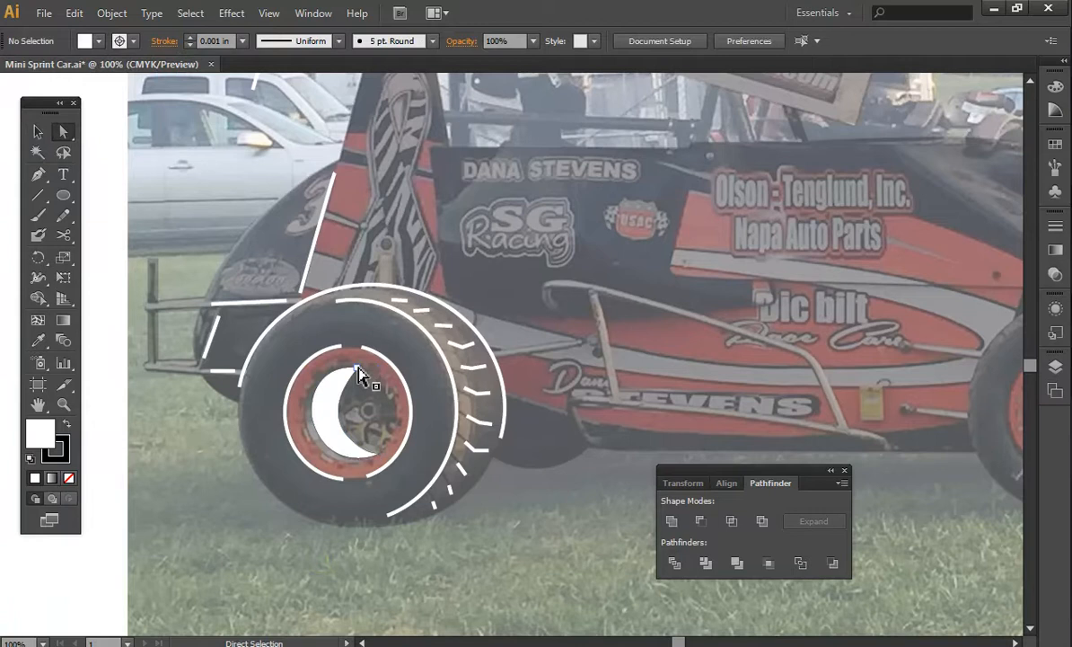
pyautogui.click(361, 381)
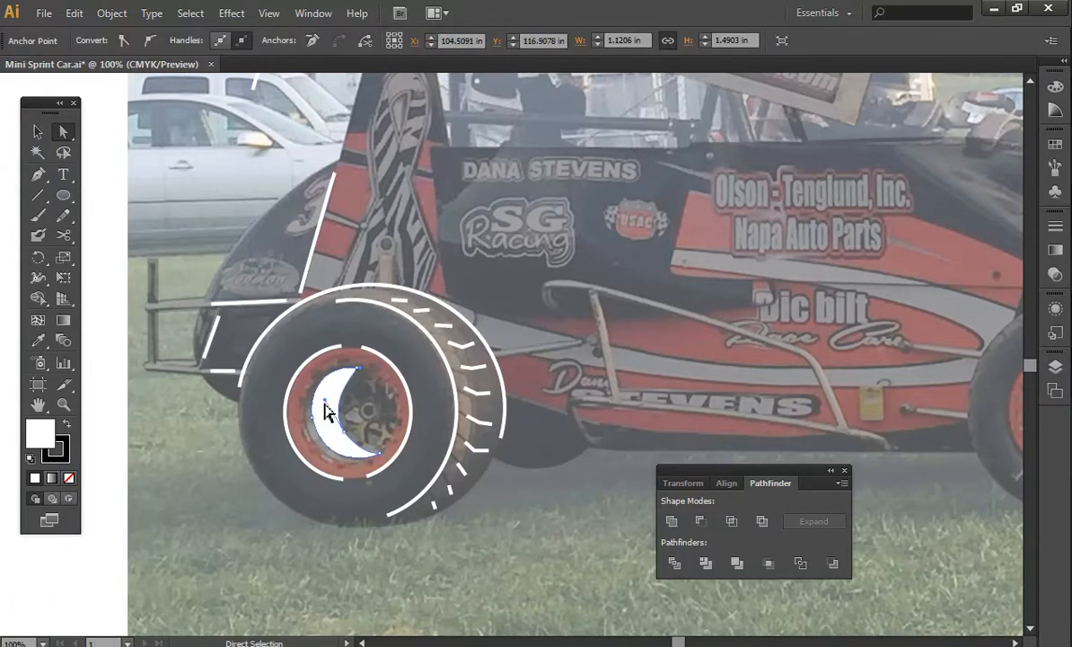
pyautogui.moveTo(323, 400); pyautogui.dragTo(359, 441)
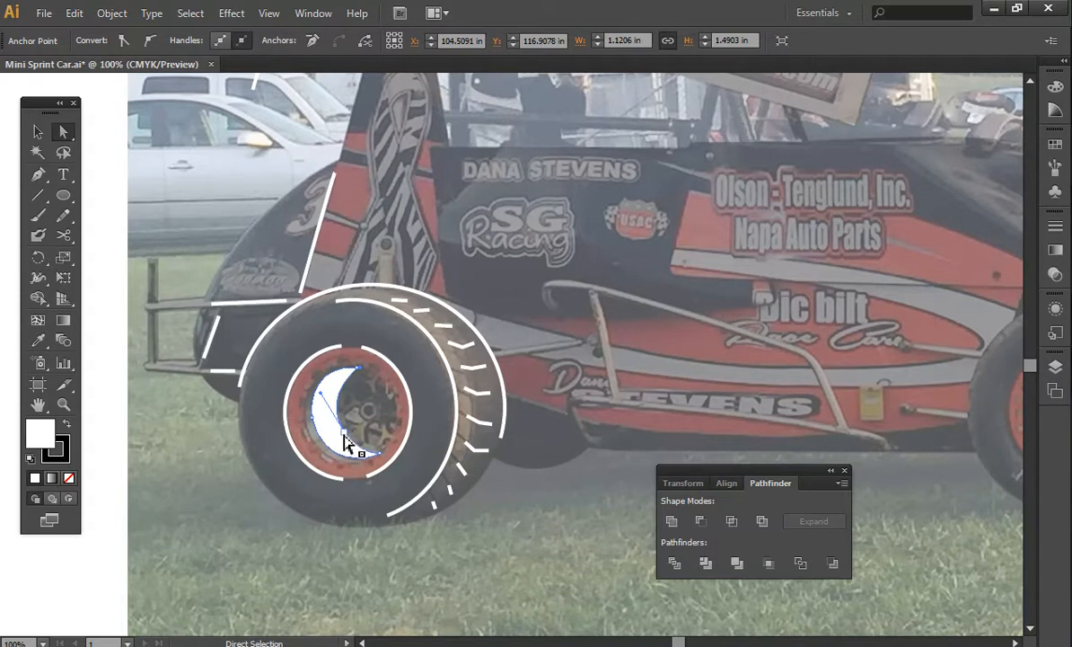
pyautogui.moveTo(351, 451); pyautogui.dragTo(358, 451)
pyautogui.press('v')
pyautogui.click(514, 539)
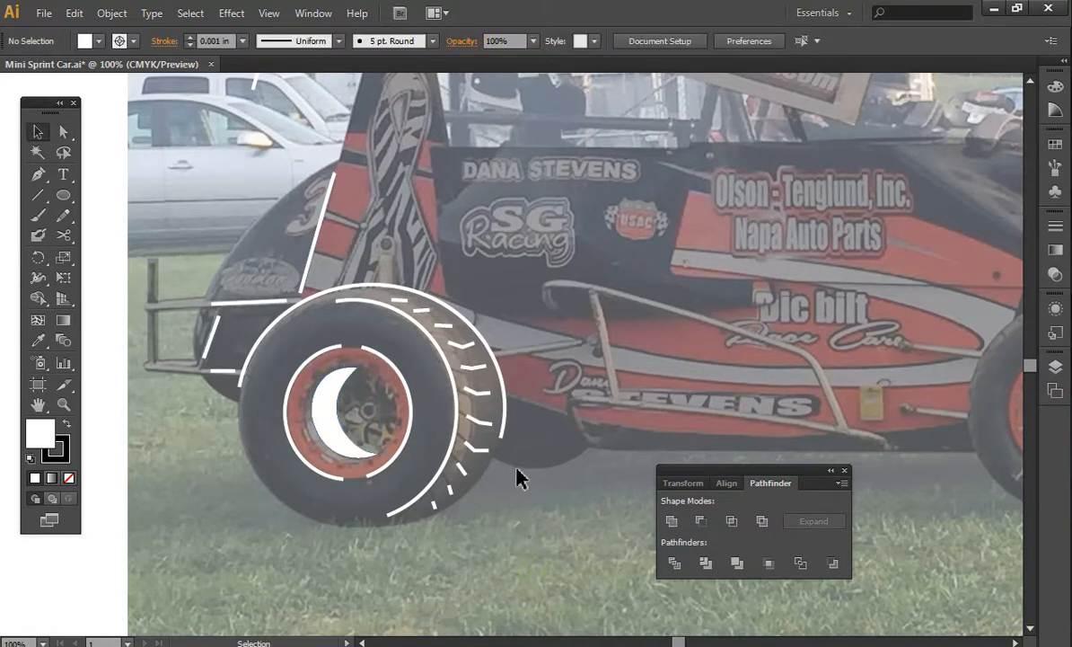
pyautogui.scroll(-1, 516, 482)
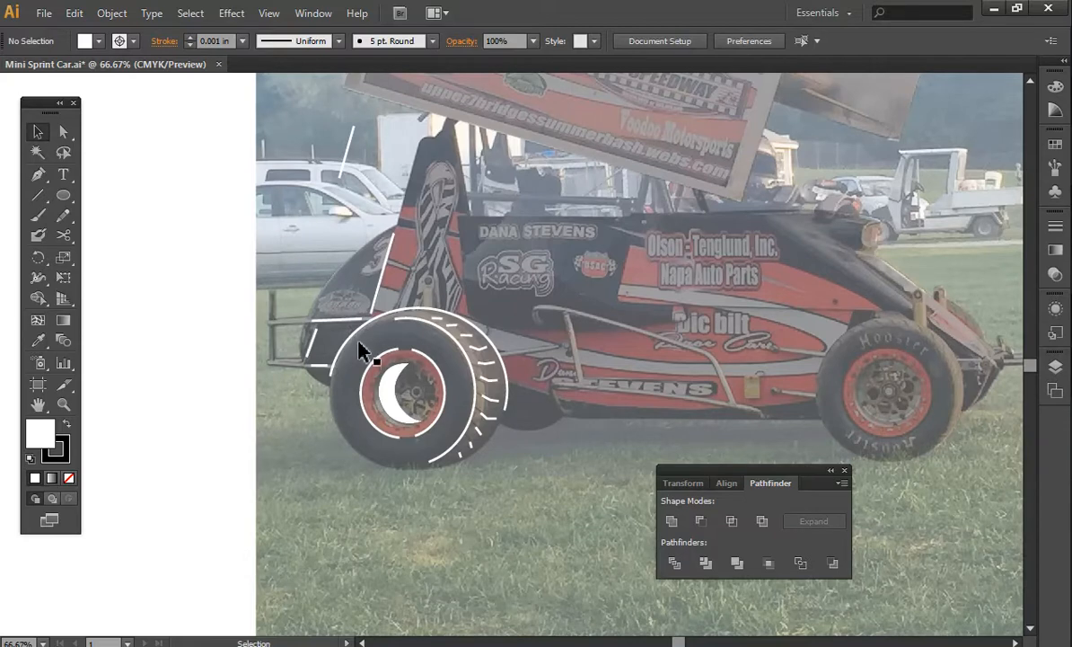
pyautogui.hotkey('ctrl', '-')
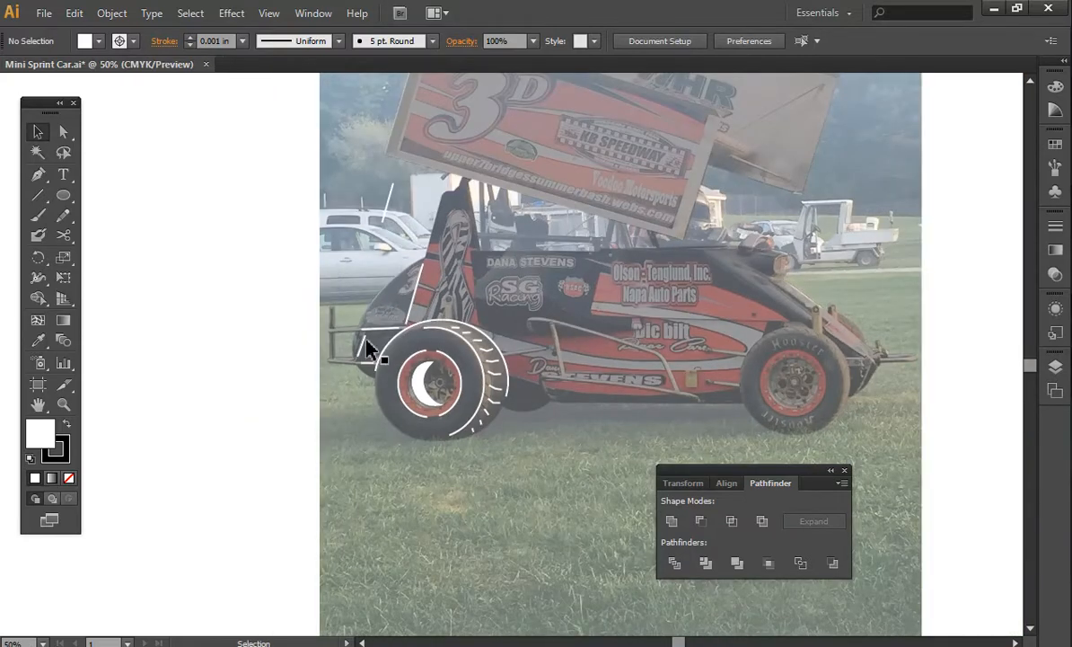
pyautogui.hotkey('ctrl', '+')
pyautogui.hotkey('ctrl', '+')
pyautogui.hotkey('ctrl', '-')
pyautogui.hotkey('ctrl', '+')
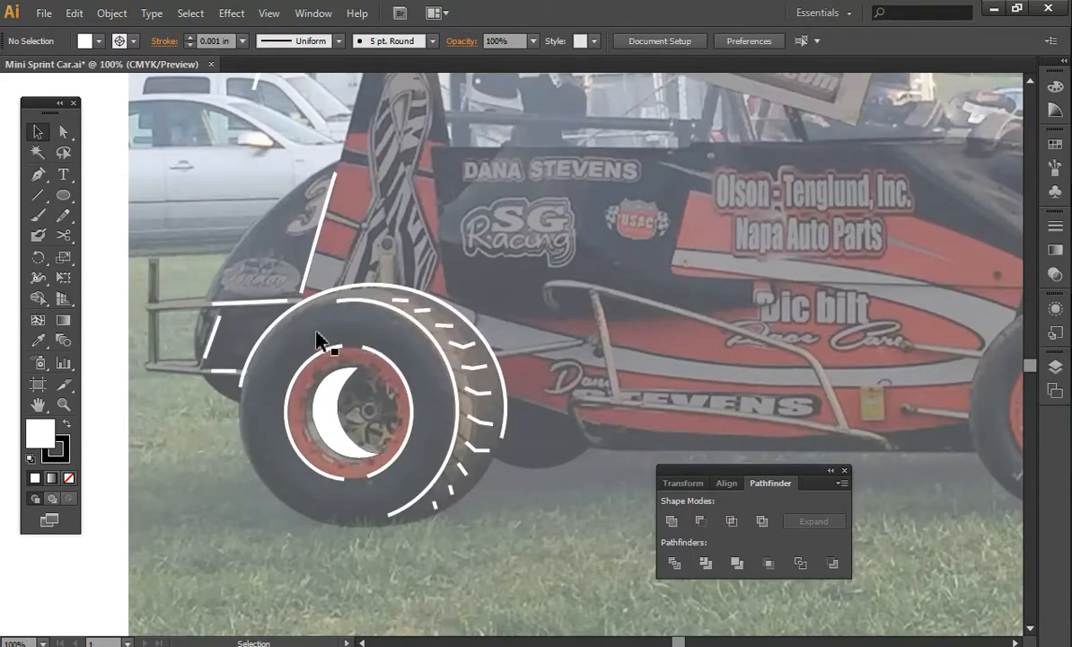
# Step: Nudge the rear tire's outer white arc two increments down and one increment to the left
pyautogui.click(251, 360)
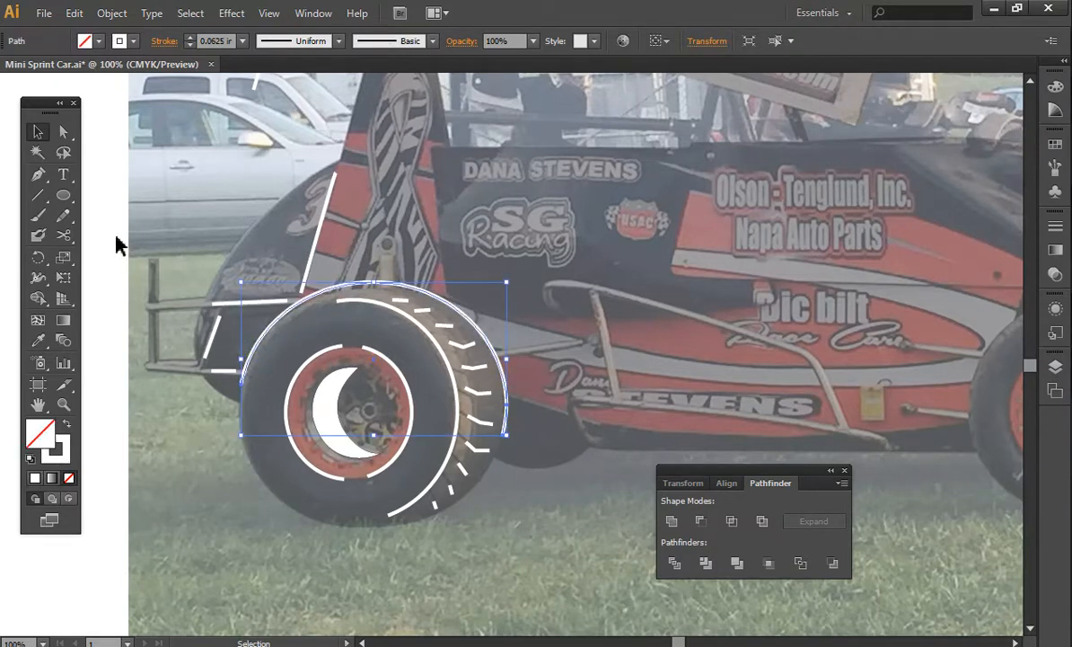
pyautogui.press('Down')
pyautogui.press('Down')
pyautogui.press('Left')
# Step: Draw a nearly horizontal line about 0.9 in long just ahead of the rear tire's lower front edge and fine-tune both endpoints
pyautogui.click(37, 174)
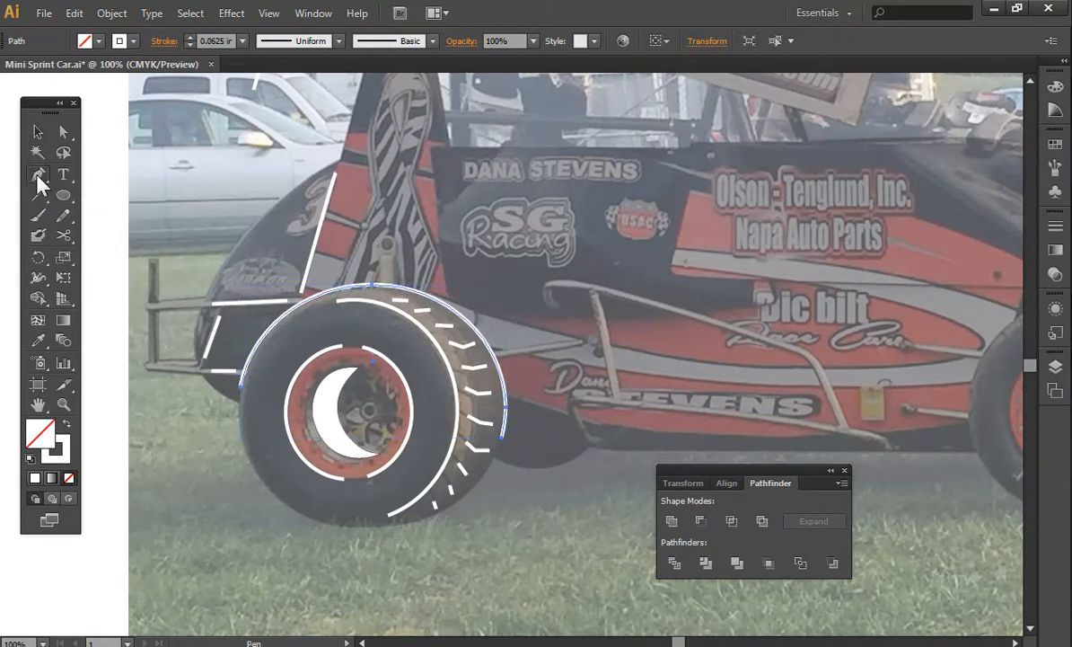
pyautogui.click(514, 435)
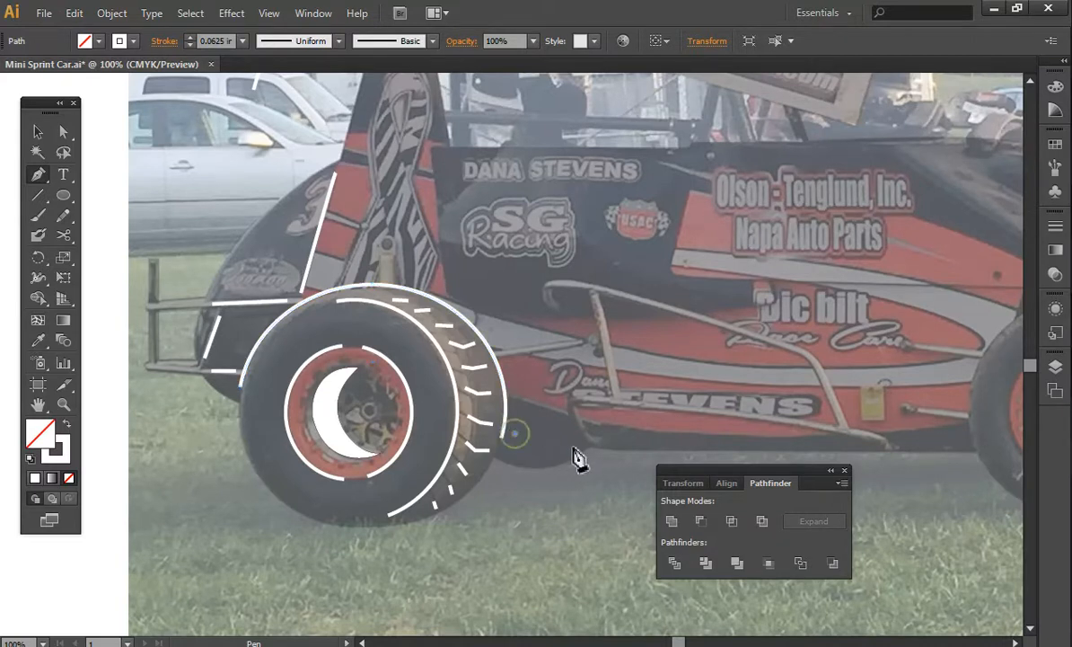
pyautogui.click(571, 441)
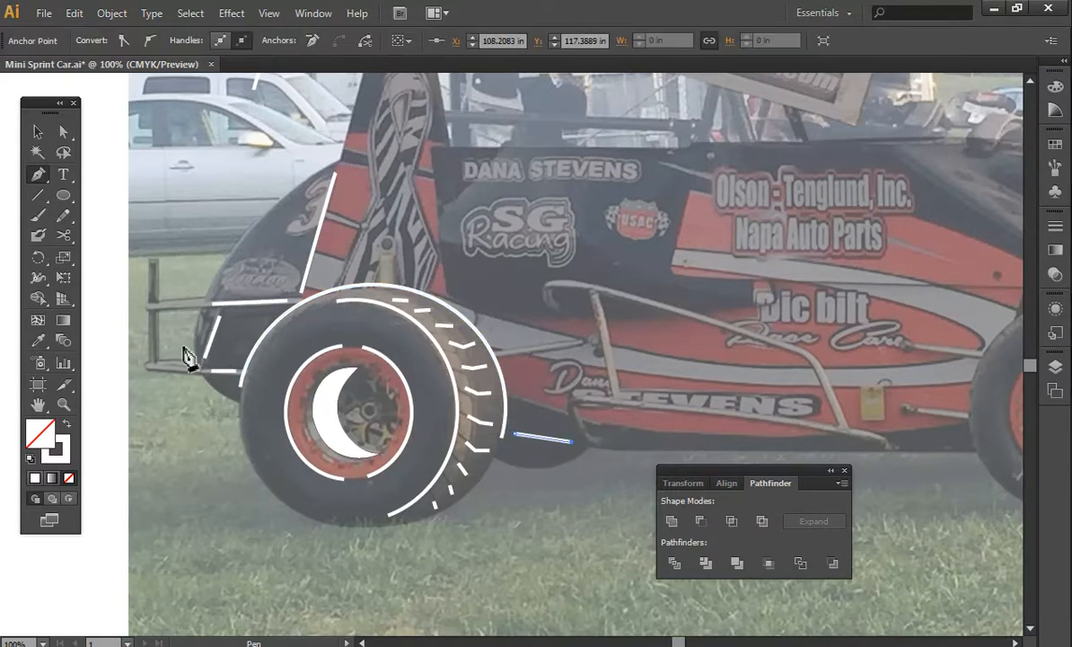
pyautogui.press('a')
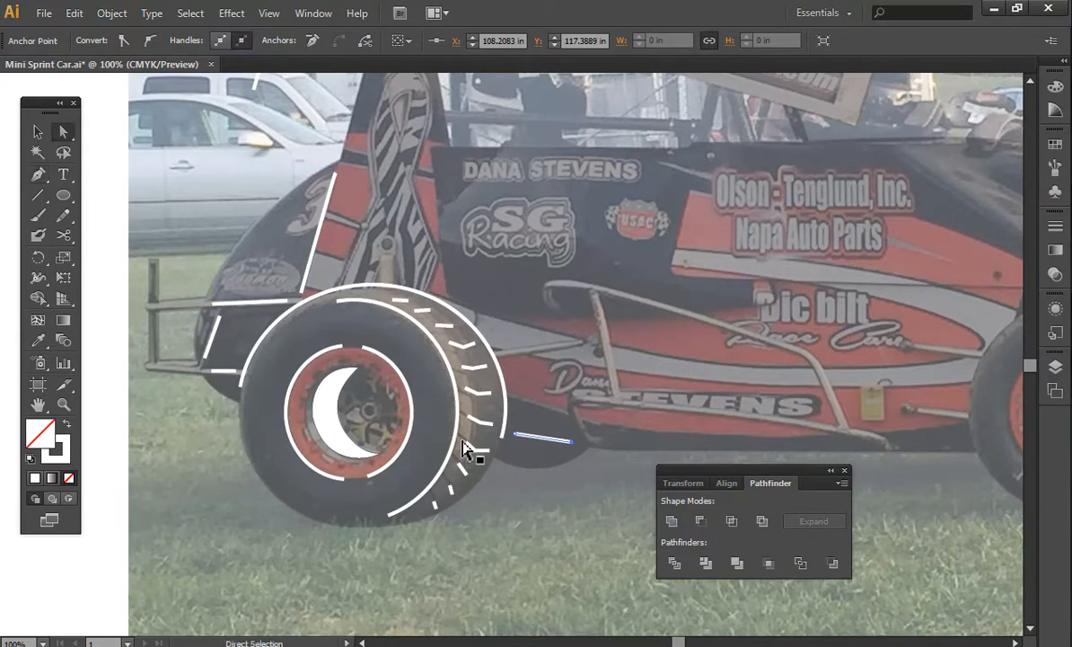
pyautogui.moveTo(516, 434); pyautogui.dragTo(516, 439)
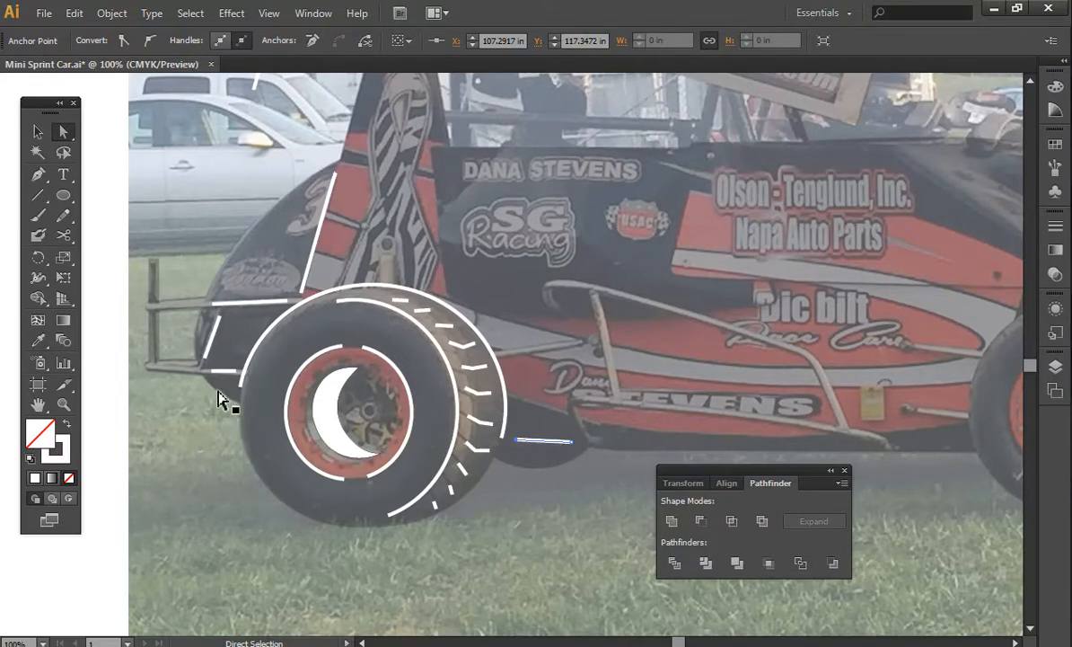
pyautogui.moveTo(572, 442); pyautogui.dragTo(568, 442)
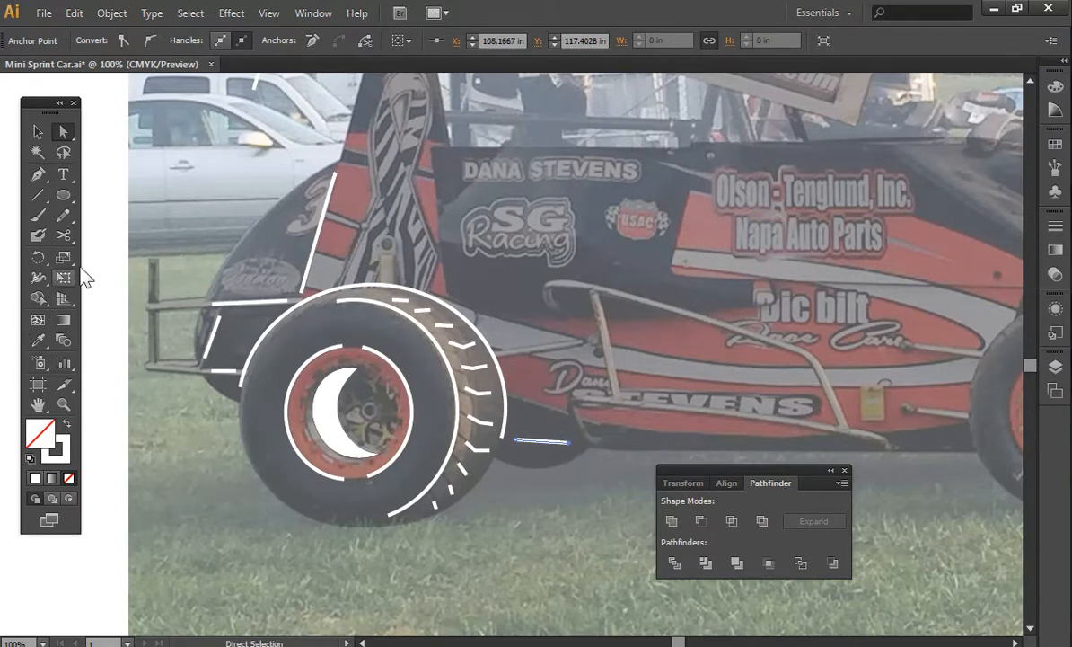
# Step: Trace the lower side nerf bar with the Pen tool from its front end back around the rear bend to the short foot at the body's underside
pyautogui.click(37, 173)
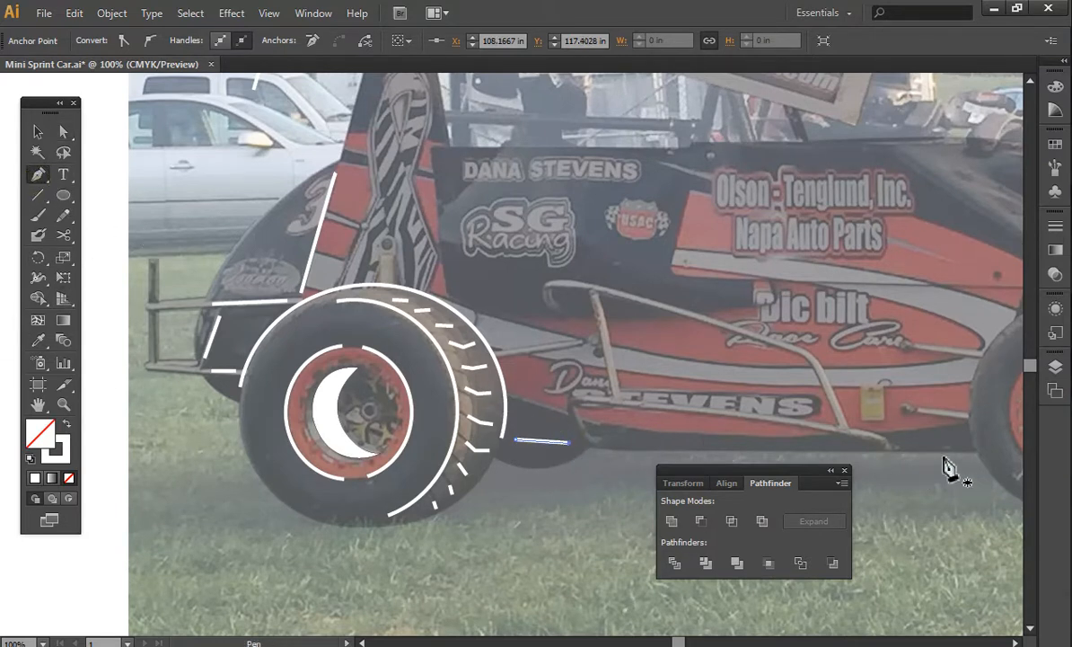
pyautogui.click(881, 438)
pyautogui.moveTo(826, 426); pyautogui.dragTo(781, 426)
pyautogui.click(613, 401)
pyautogui.click(571, 406)
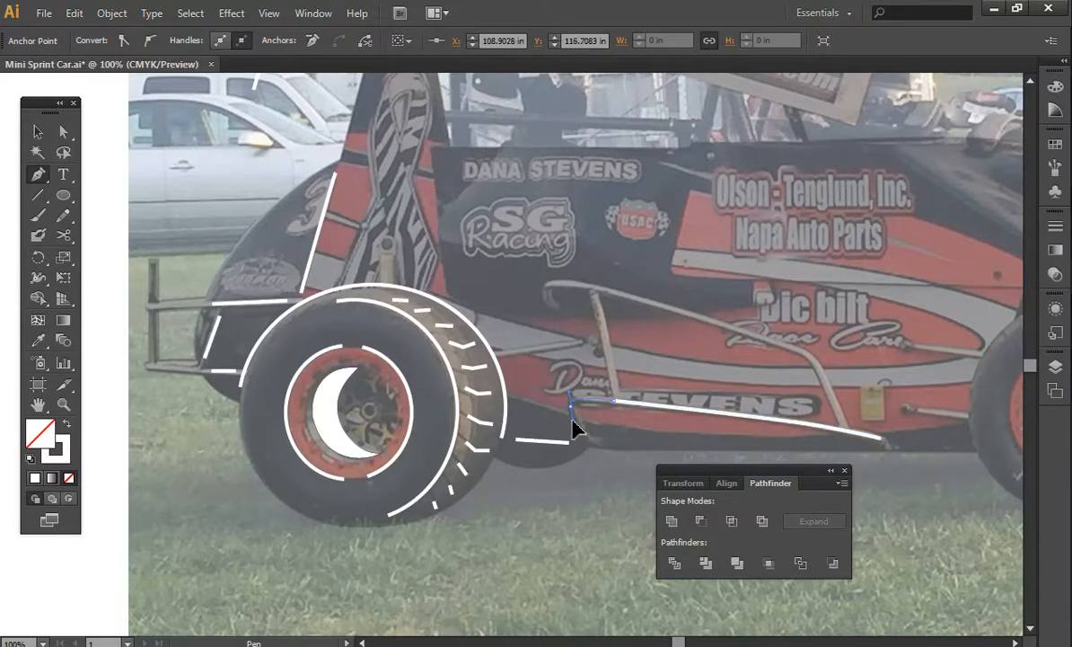
pyautogui.click(583, 437)
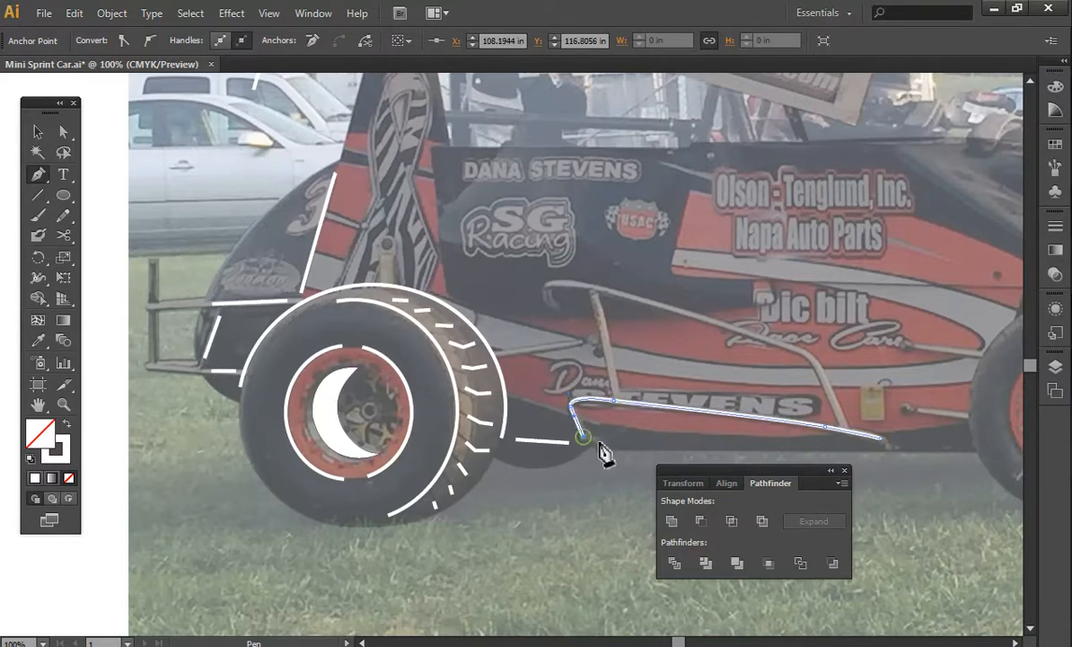
pyautogui.click(605, 441)
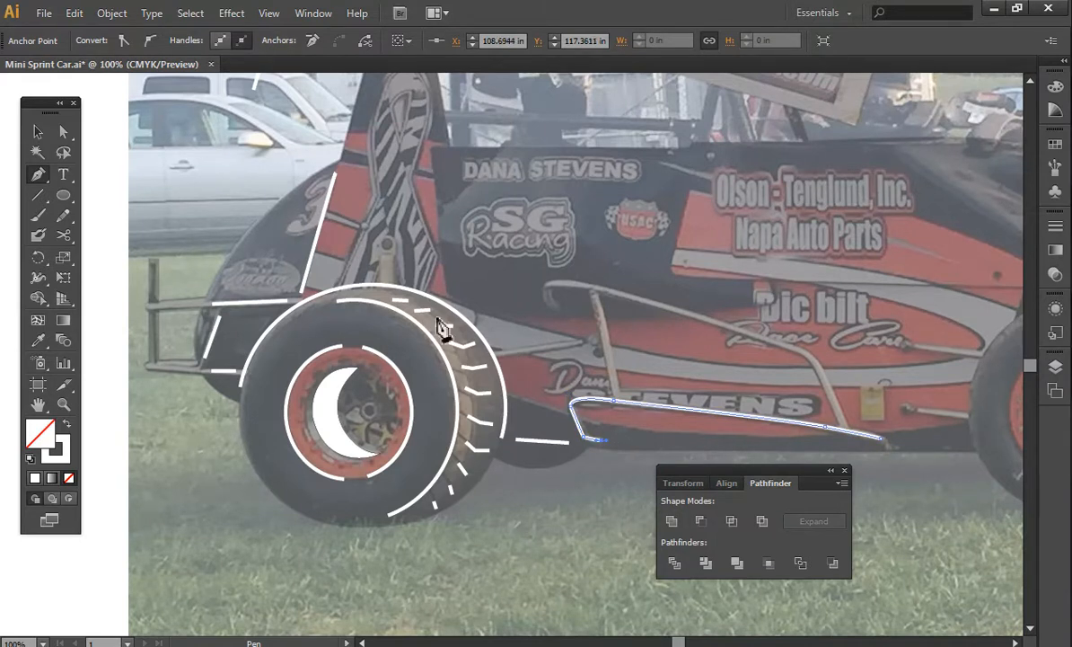
# Step: Trace the upper side nerf bar with the Pen tool from its front leg over the bend to the hooked rear end
pyautogui.click(841, 421)
pyautogui.click(810, 361)
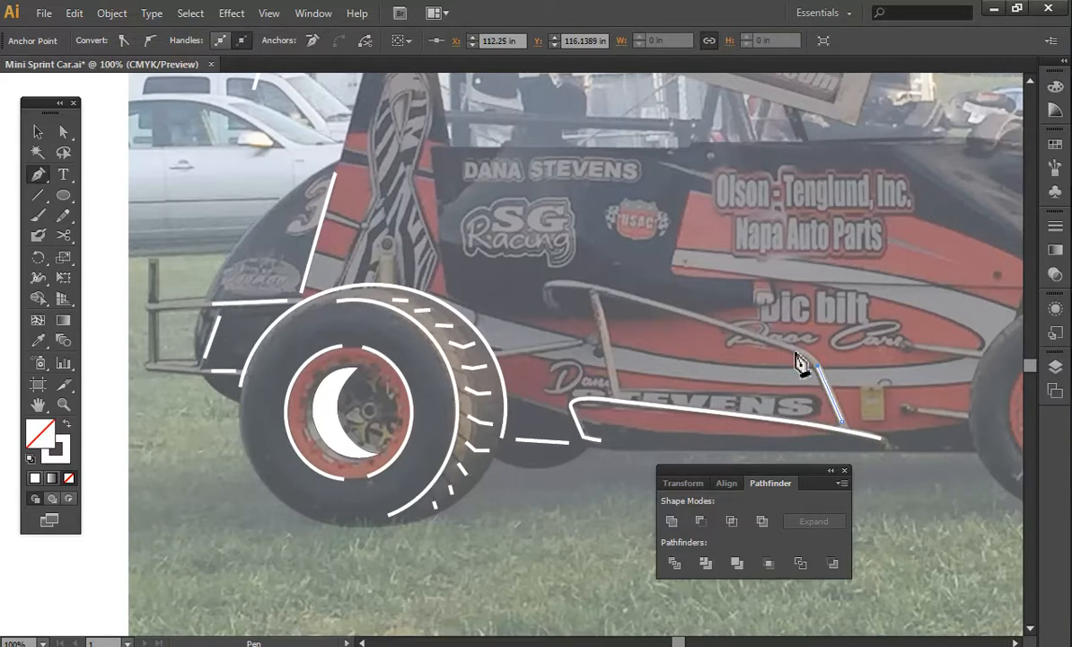
pyautogui.moveTo(802, 359); pyautogui.dragTo(783, 351)
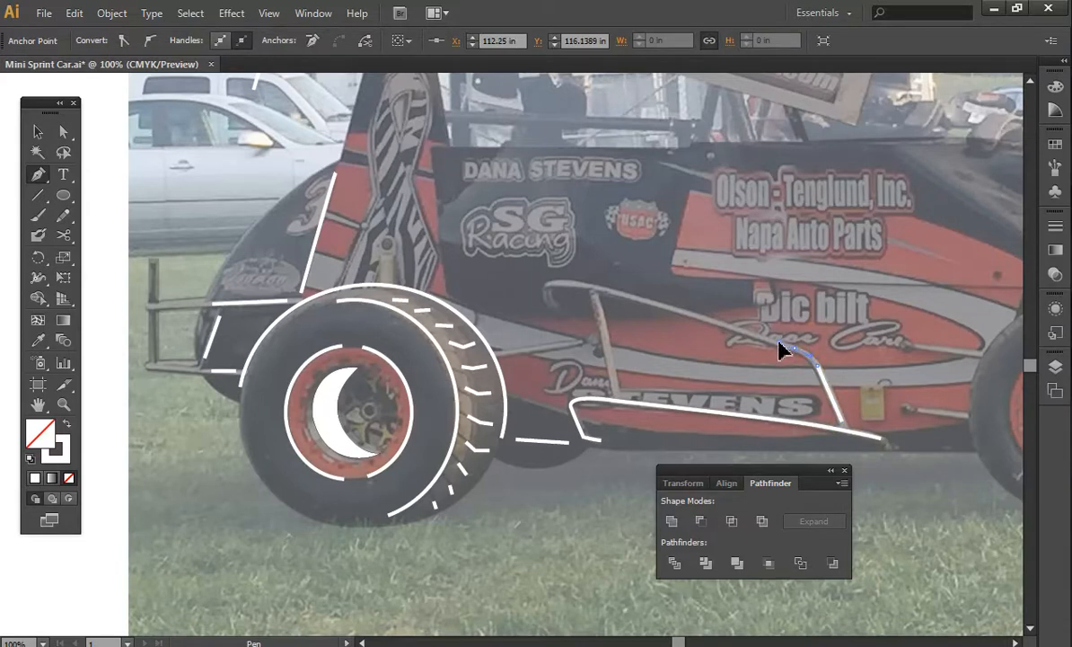
pyautogui.click(591, 289)
pyautogui.click(549, 286)
pyautogui.moveTo(543, 288); pyautogui.dragTo(569, 312)
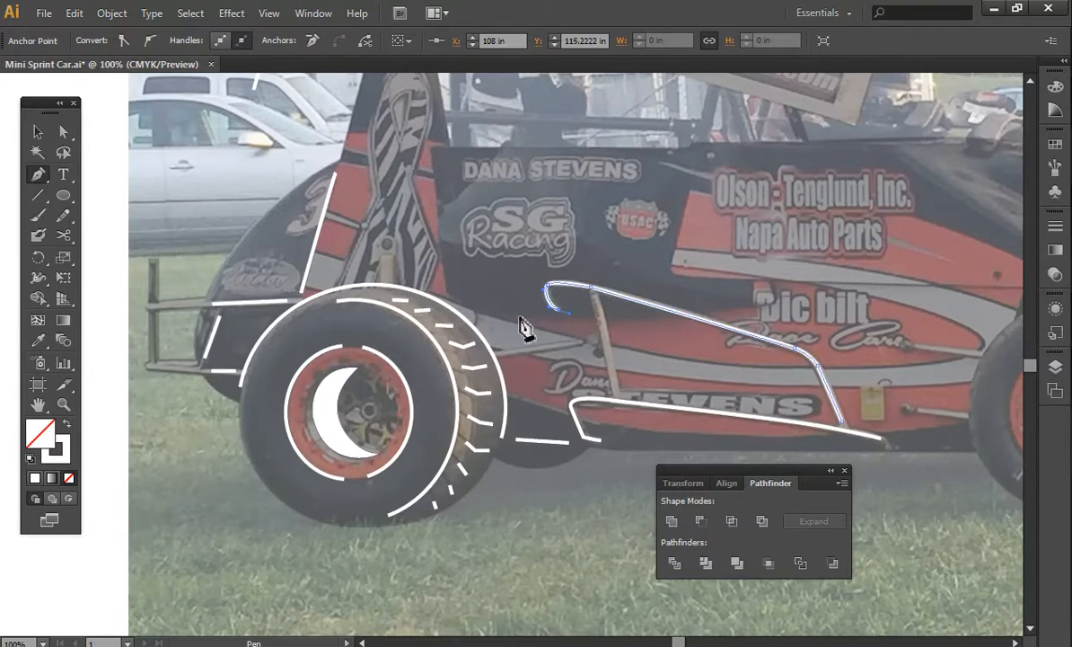
# Step: Draw the rear strut between the two nerf bars and shorten the upper bar's front leg to end just above the lower bar
pyautogui.click(39, 174)
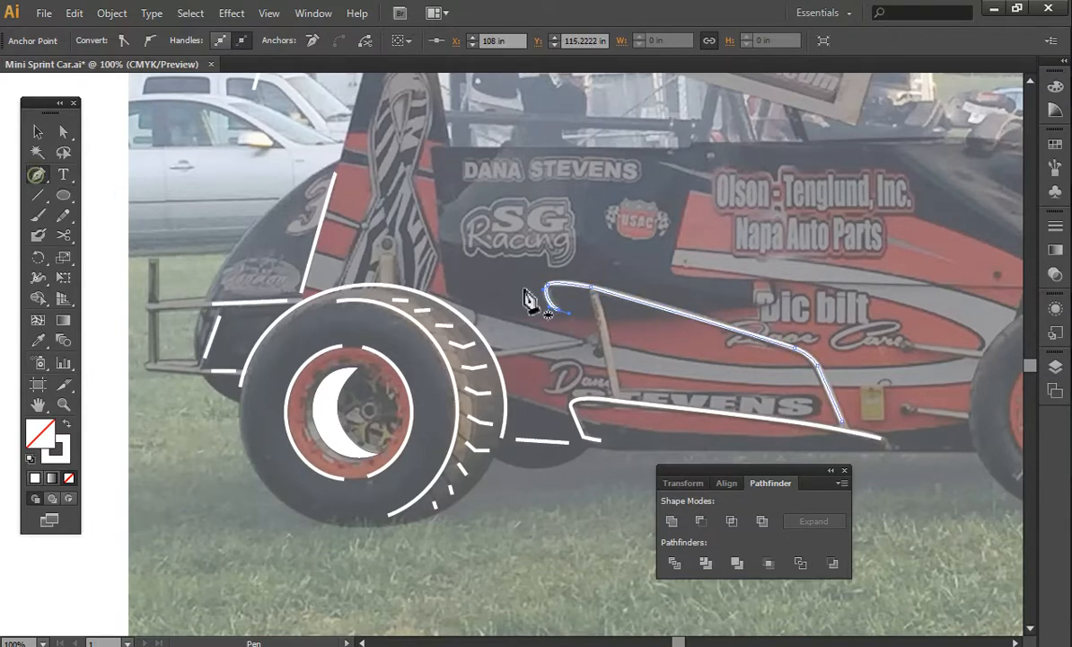
pyautogui.click(594, 298)
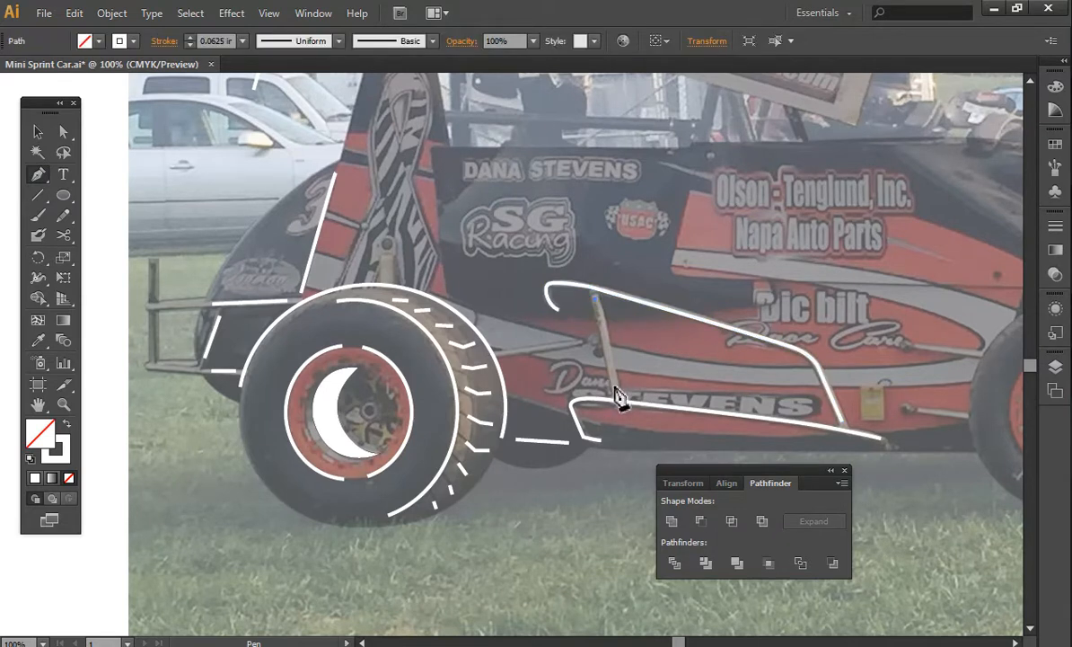
pyautogui.click(614, 388)
pyautogui.press('a')
pyautogui.click(844, 430)
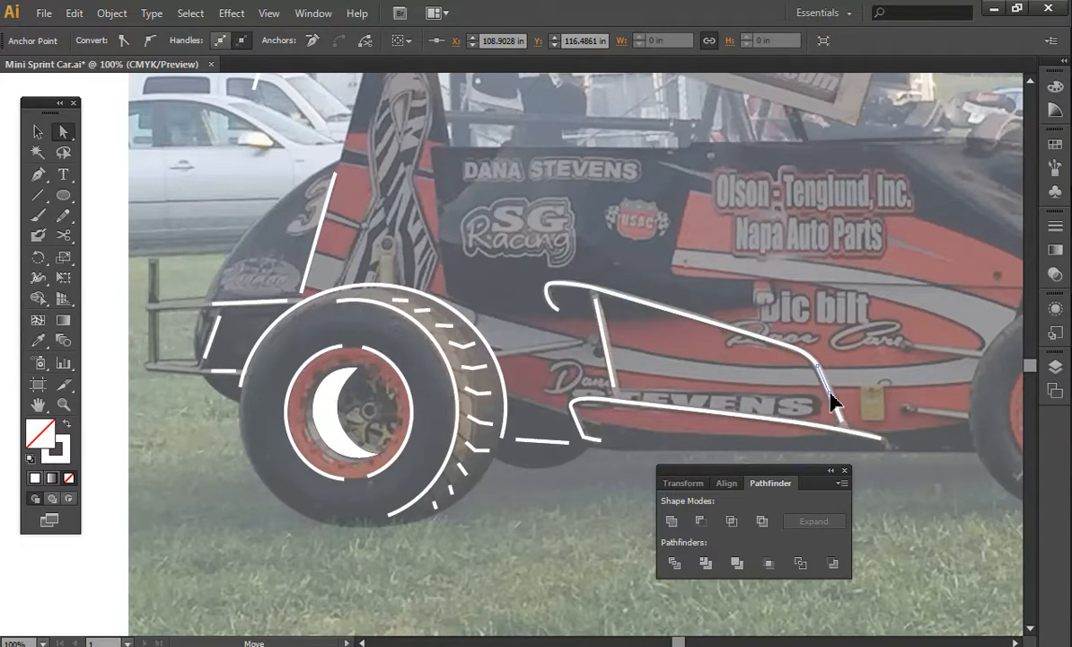
pyautogui.click(840, 418)
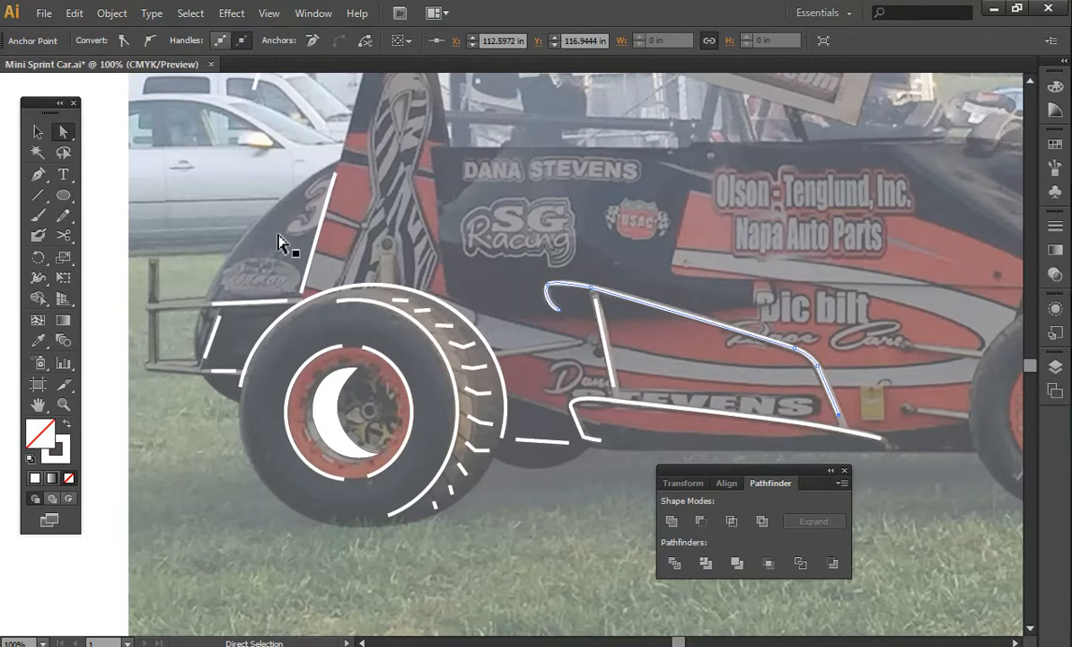
# Step: Draw a straight line along the rod running from the rear tire's front edge to the nerf bar's rear strut
pyautogui.click(41, 176)
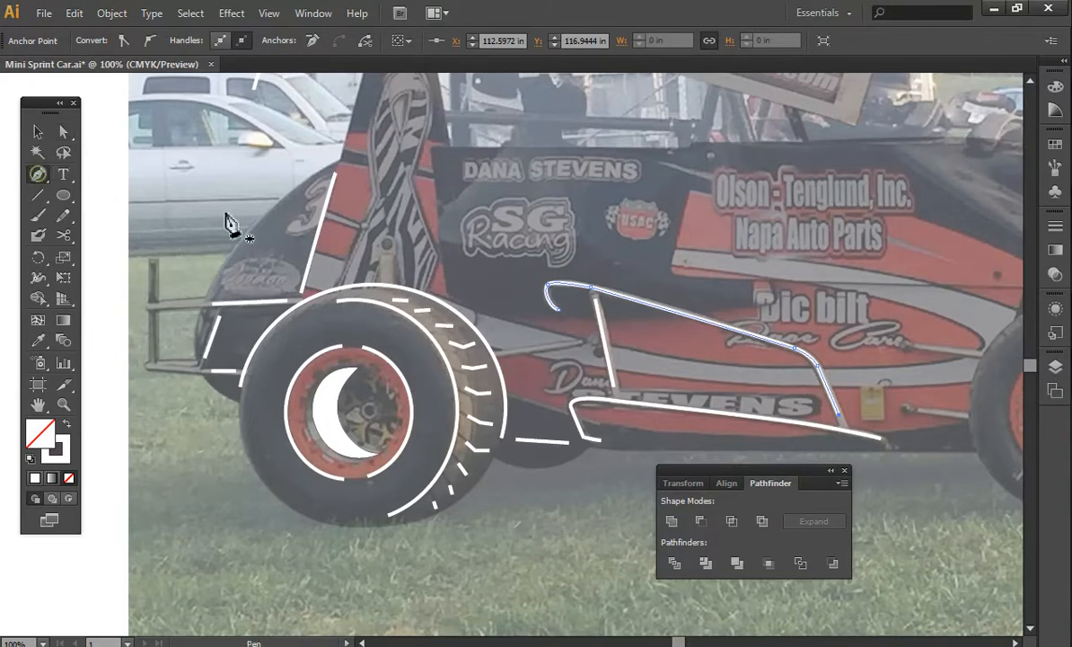
pyautogui.click(505, 351)
pyautogui.click(583, 342)
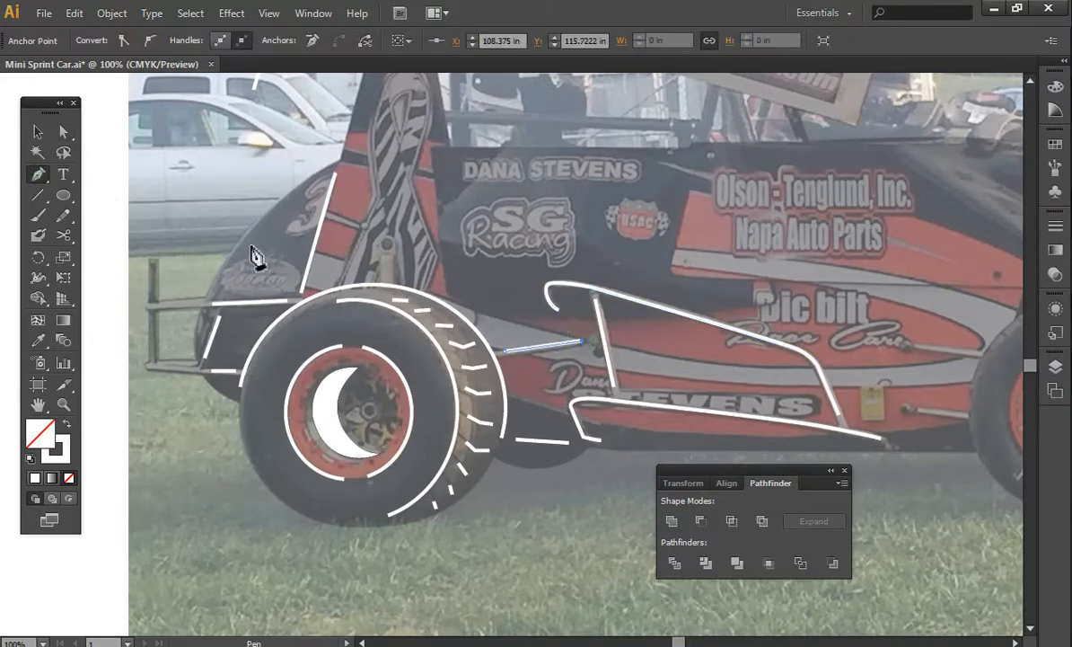
# Step: Draw a short line on the rear bumper's lower tube beside the tail and shorten it at its rear end
pyautogui.click(38, 404)
pyautogui.moveTo(871, 328)
pyautogui.mouseDown()
pyautogui.moveTo(690, 306)
pyautogui.moveTo(878, 322)
pyautogui.mouseUp()
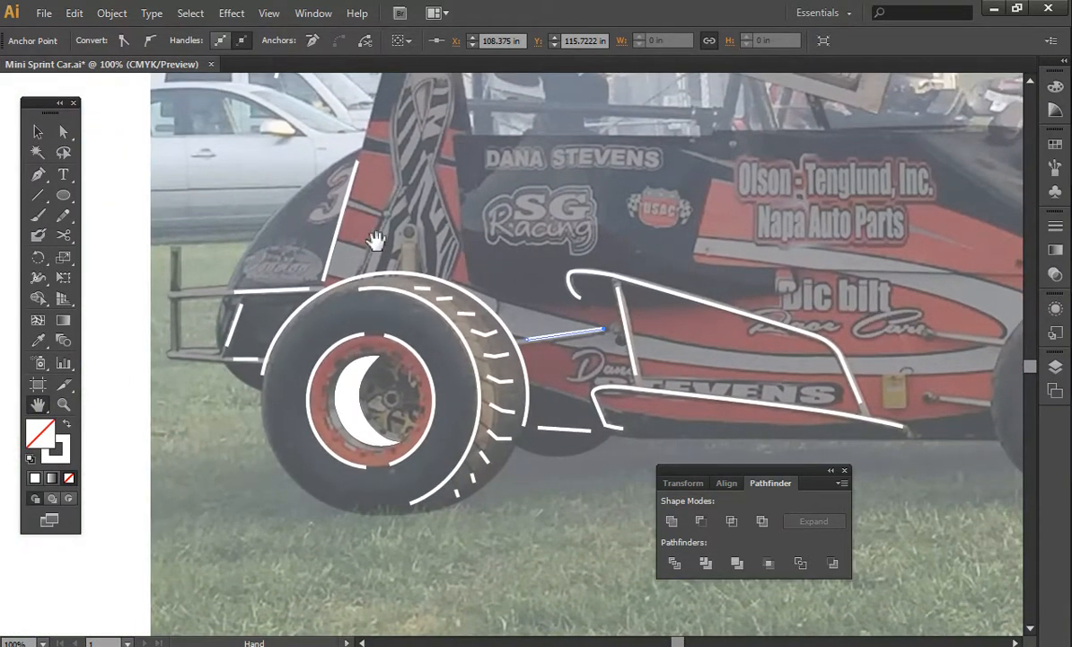
pyautogui.click(38, 175)
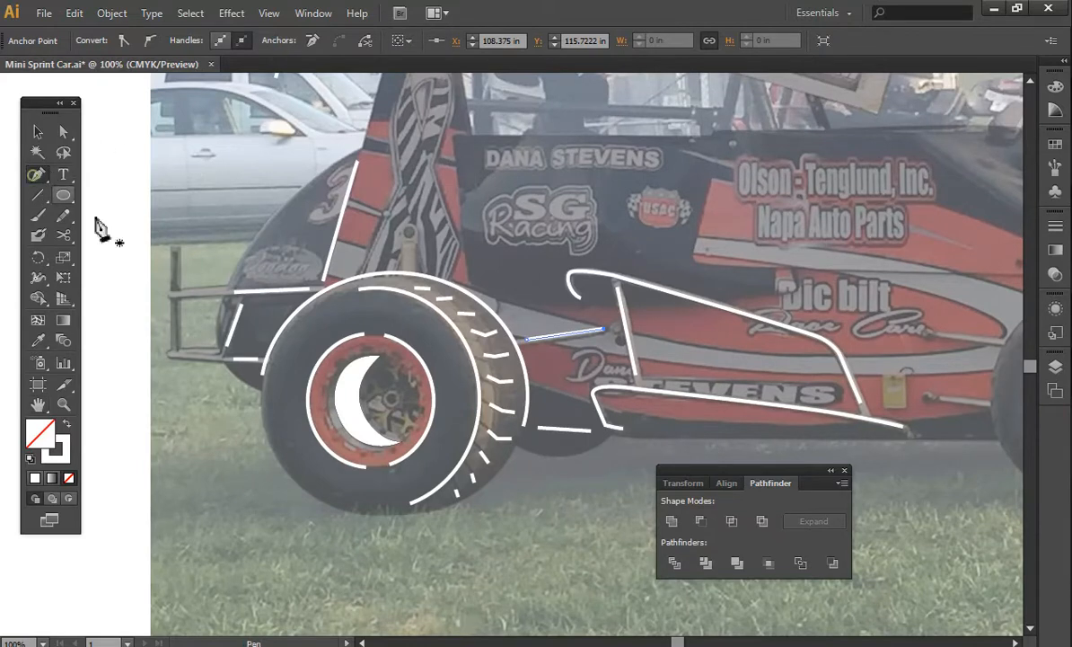
pyautogui.click(214, 351)
pyautogui.click(195, 353)
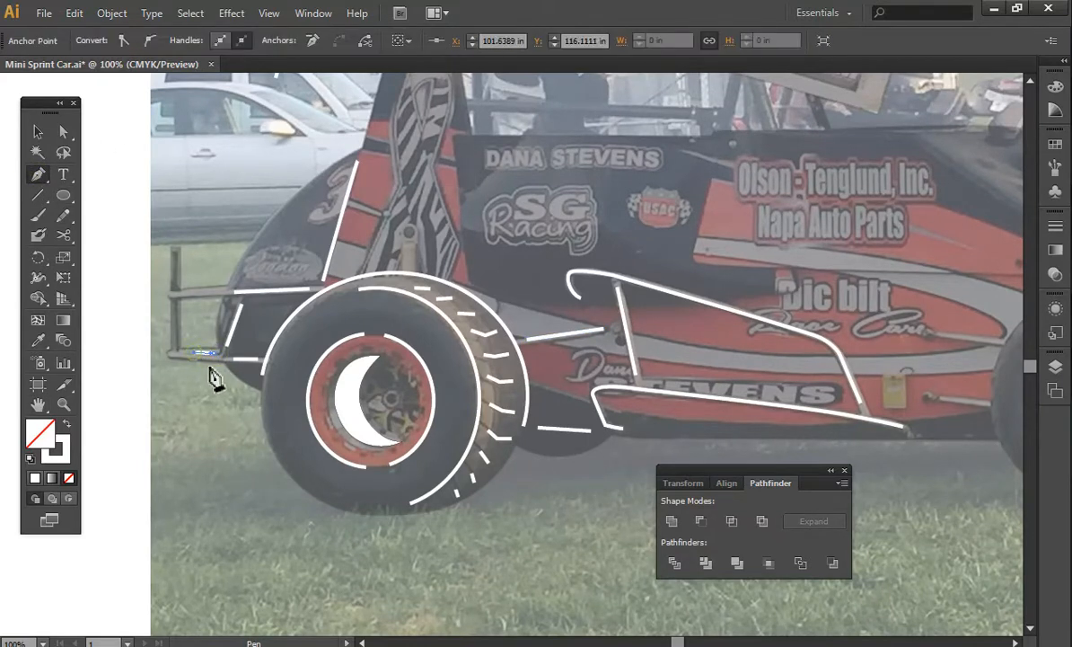
pyautogui.press('a')
pyautogui.moveTo(197, 353)
pyautogui.mouseDown()
pyautogui.moveTo(216, 357)
pyautogui.moveTo(200, 356)
pyautogui.mouseUp()
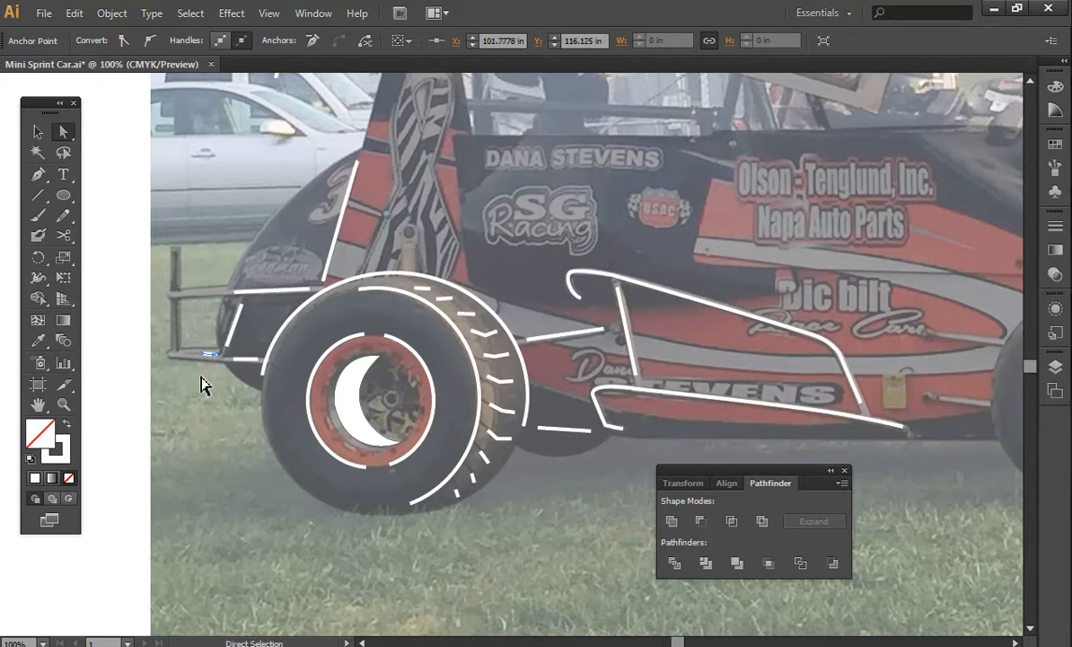
# Step: Level the short lower bumper line by moving its rear endpoint to about X 101.84 in, Y 116.12 in
pyautogui.hotkey('ctrl', '-')
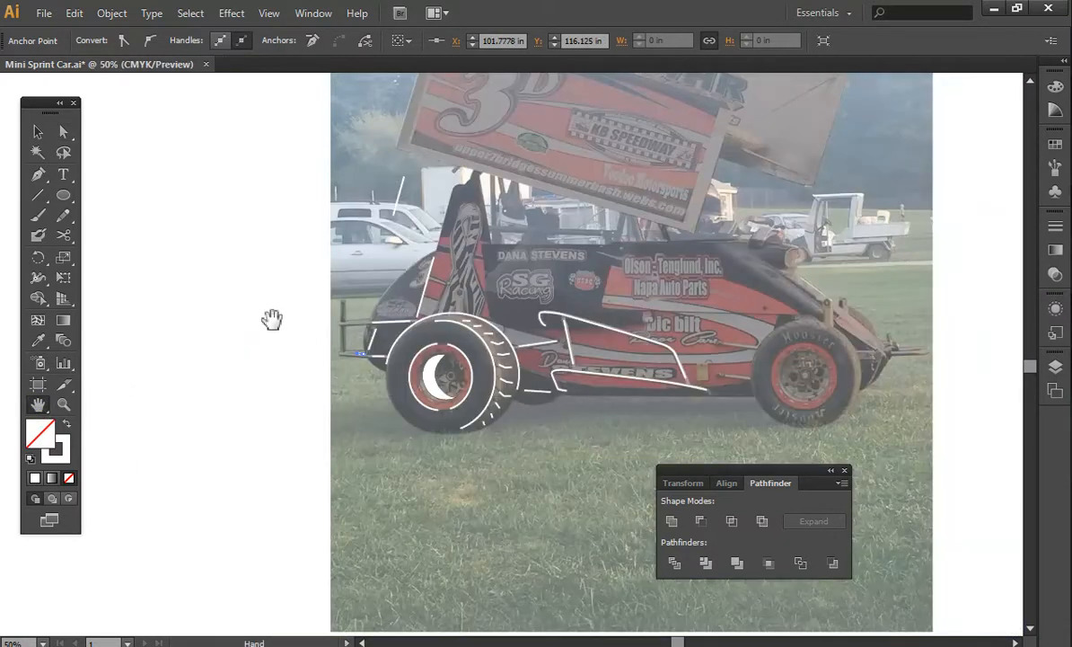
pyautogui.hotkey('ctrl', '+')
pyautogui.hotkey('ctrl', '+')
pyautogui.moveTo(265, 309); pyautogui.dragTo(655, 352)
pyautogui.hotkey('ctrl', '+')
pyautogui.hotkey('ctrl', '+')
pyautogui.hotkey('ctrl', '+')
pyautogui.moveTo(434, 356); pyautogui.dragTo(439, 356)
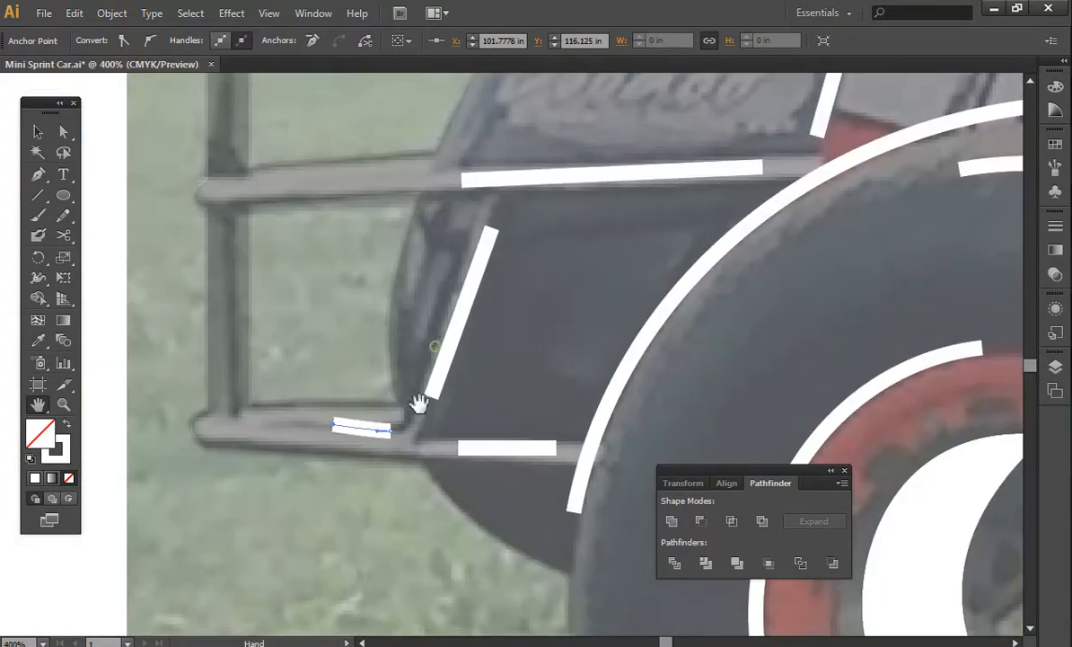
pyautogui.moveTo(390, 438); pyautogui.dragTo(349, 423)
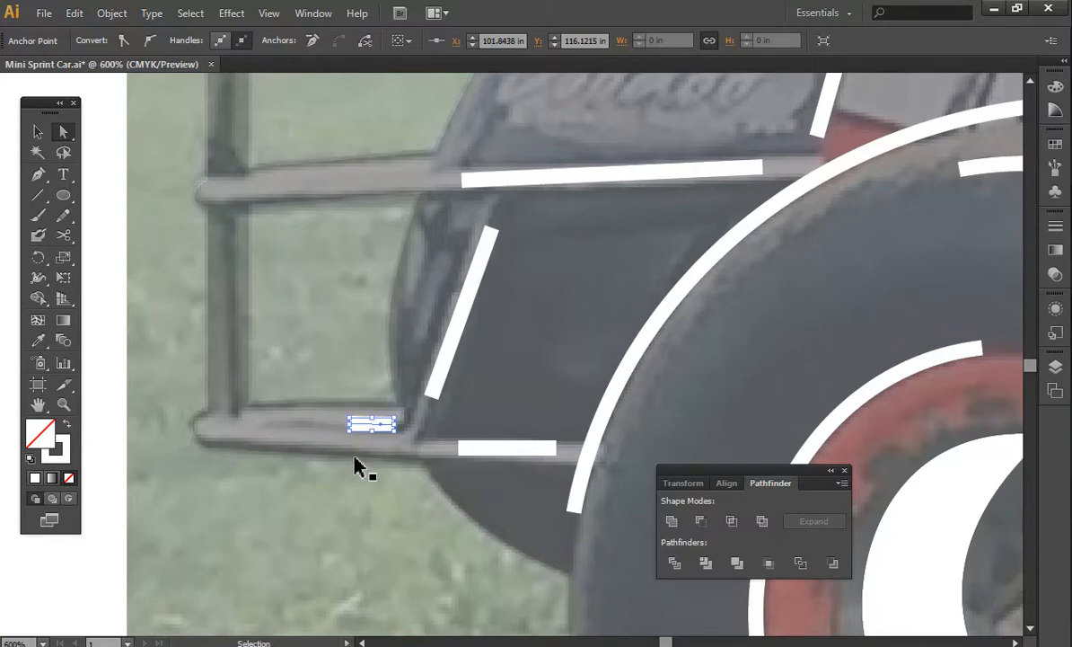
pyautogui.hotkey('ctrl', '+')
pyautogui.hotkey('ctrl', '-')
# Step: Draw two straight lines with the Pen tool along the lower and upper suspension rods just behind the front tire
pyautogui.press('p')
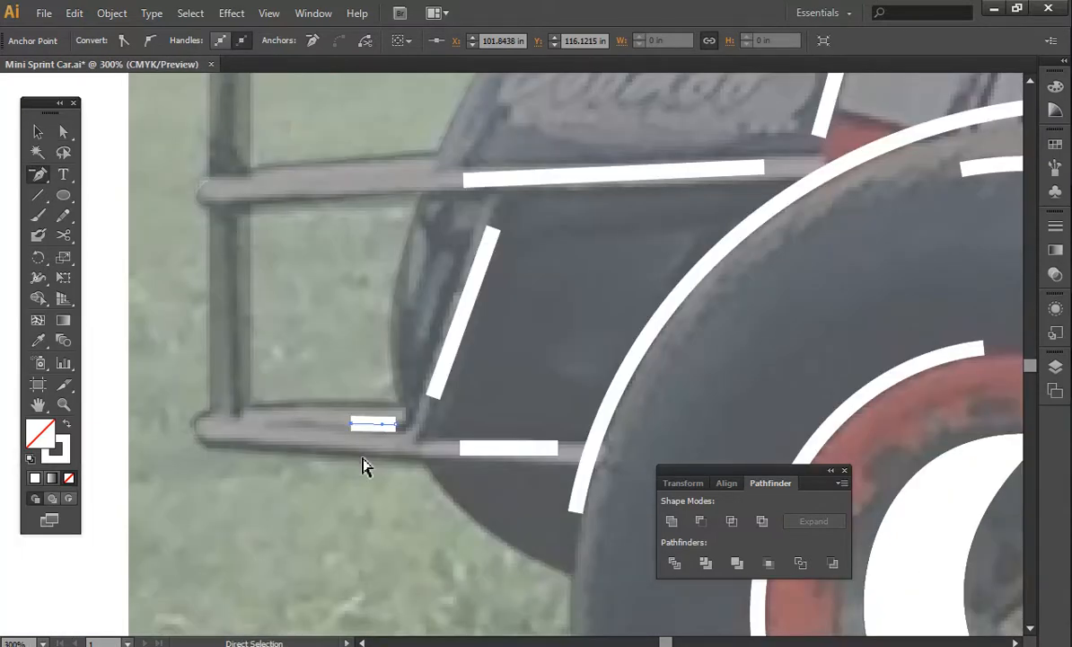
pyautogui.hotkey('ctrl', '-')
pyautogui.hotkey('ctrl', '-')
pyautogui.hotkey('ctrl', '-')
pyautogui.click(37, 404)
pyautogui.moveTo(805, 385); pyautogui.dragTo(392, 305)
pyautogui.moveTo(781, 338); pyautogui.dragTo(319, 250)
pyautogui.moveTo(621, 250); pyautogui.dragTo(440, 335)
pyautogui.moveTo(40, 168); pyautogui.dragTo(101, 173)
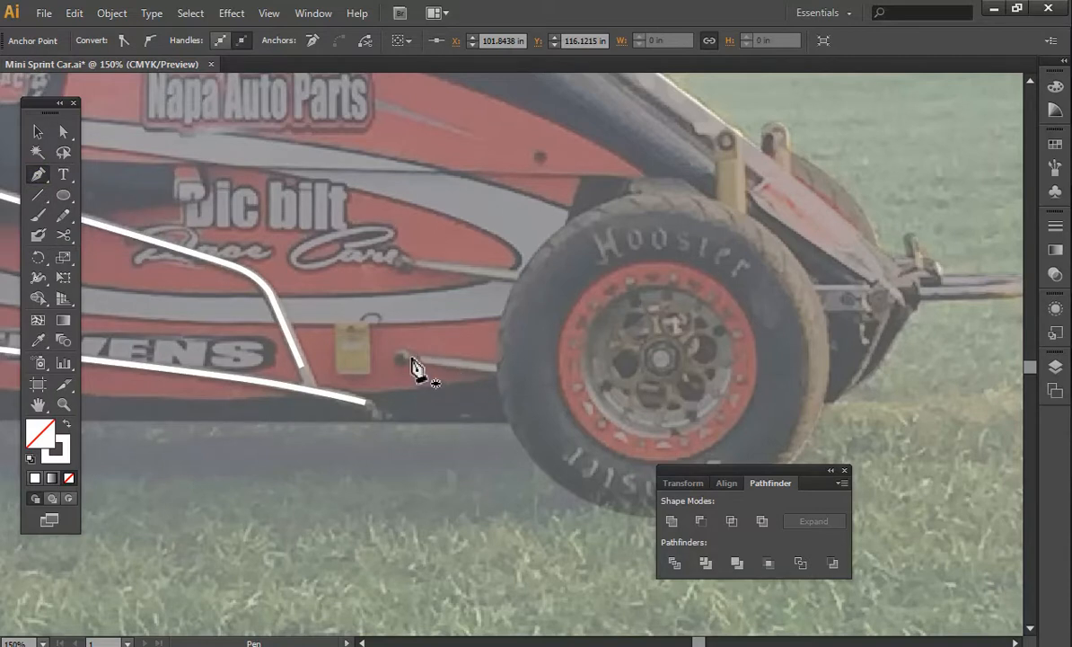
pyautogui.click(403, 357)
pyautogui.click(482, 367)
pyautogui.click(406, 261)
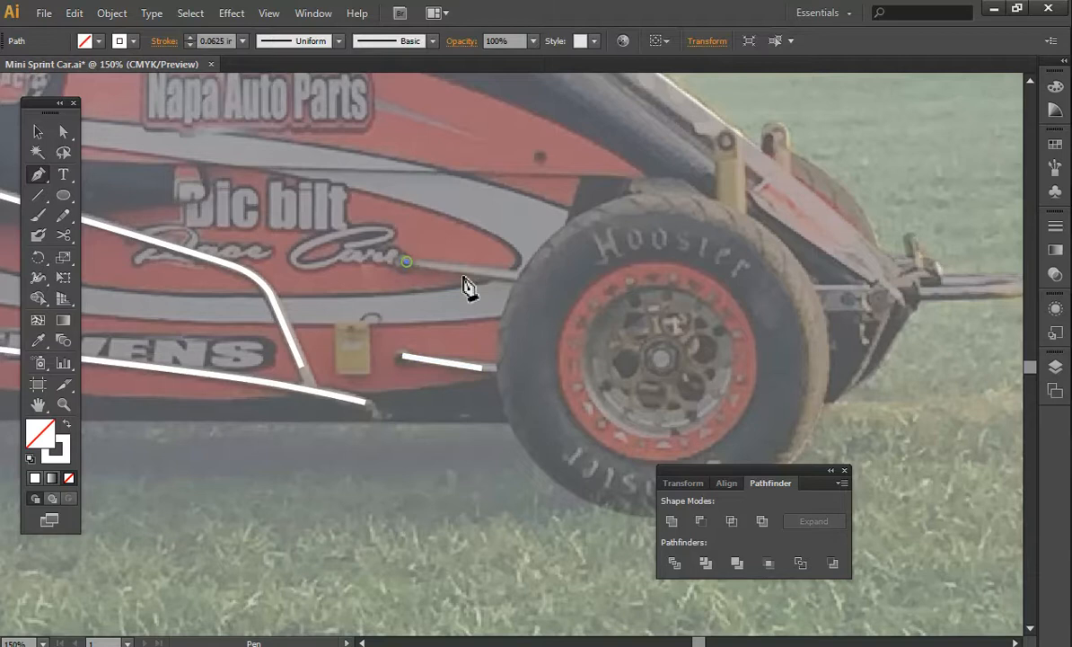
pyautogui.click(499, 272)
# Step: Finish the straight line along the upper suspension rod just behind the front tire and deselect it
pyautogui.hotkey('ctrl', '=')
pyautogui.hotkey('ctrl', '=')
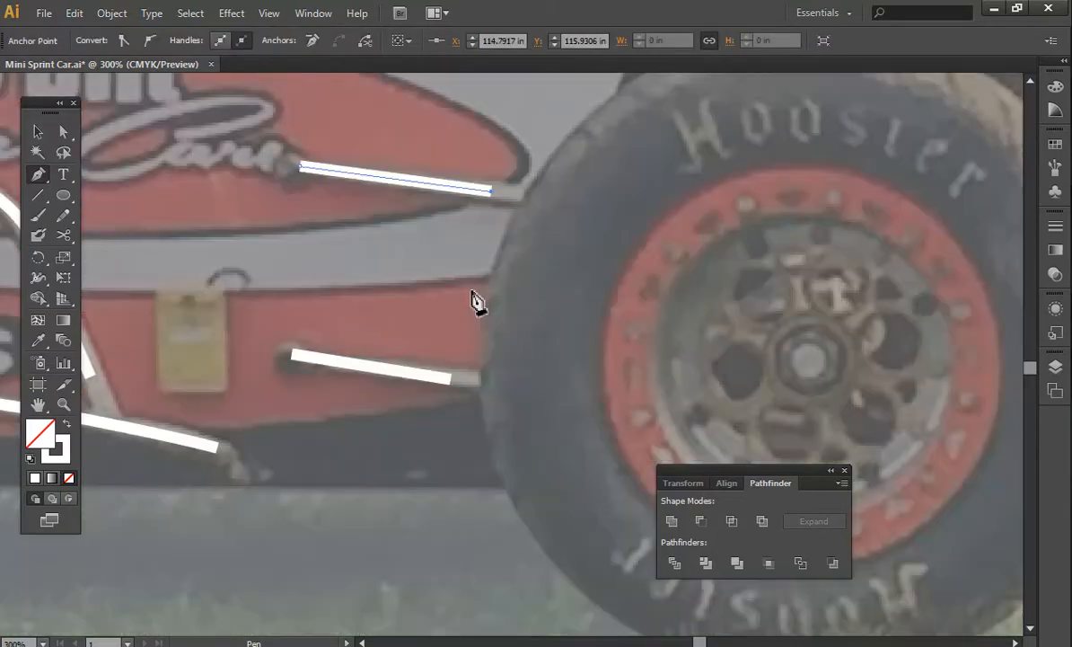
pyautogui.hotkey('ctrl', '-')
pyautogui.hotkey('ctrl', '-')
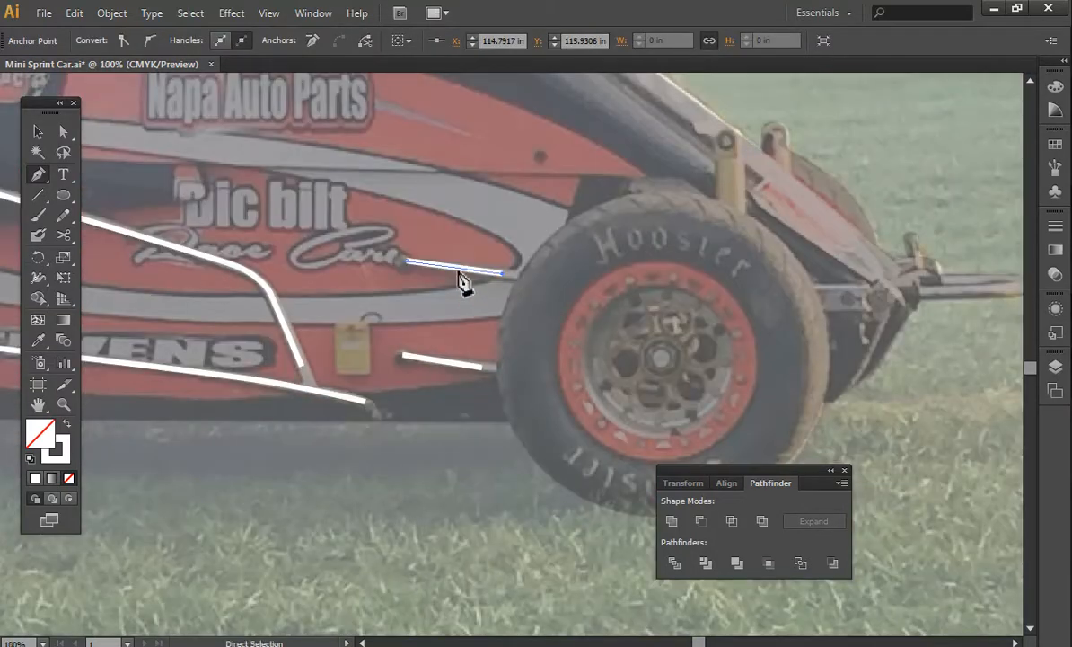
pyautogui.hotkey('ctrl', '-')
pyautogui.hotkey('ctrl', '-')
pyautogui.press('ctrl')
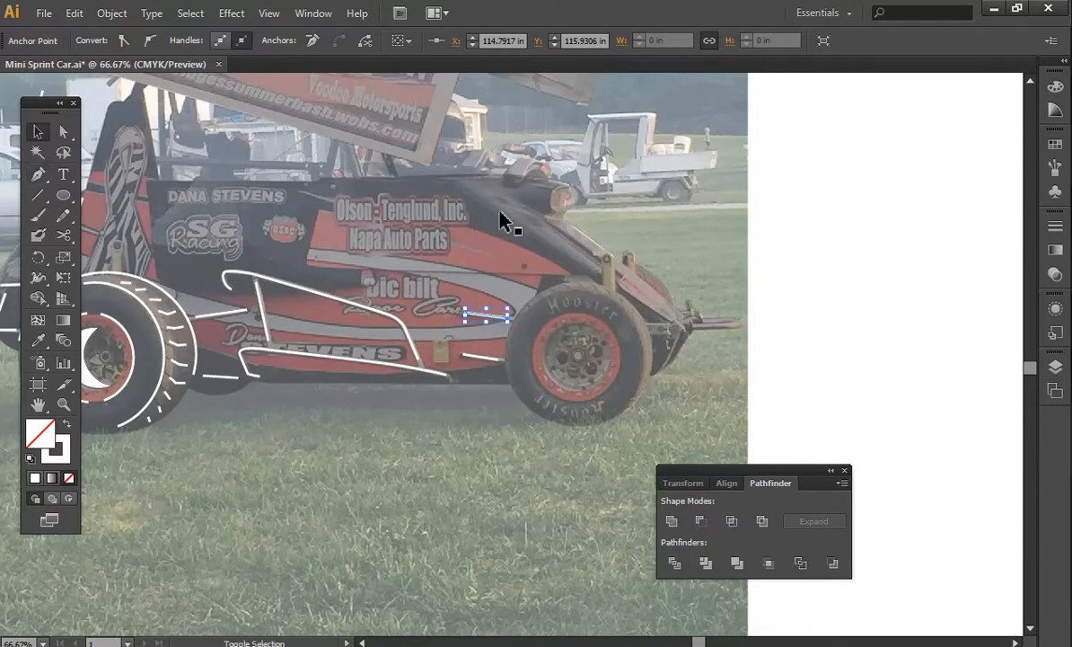
pyautogui.click(820, 184)
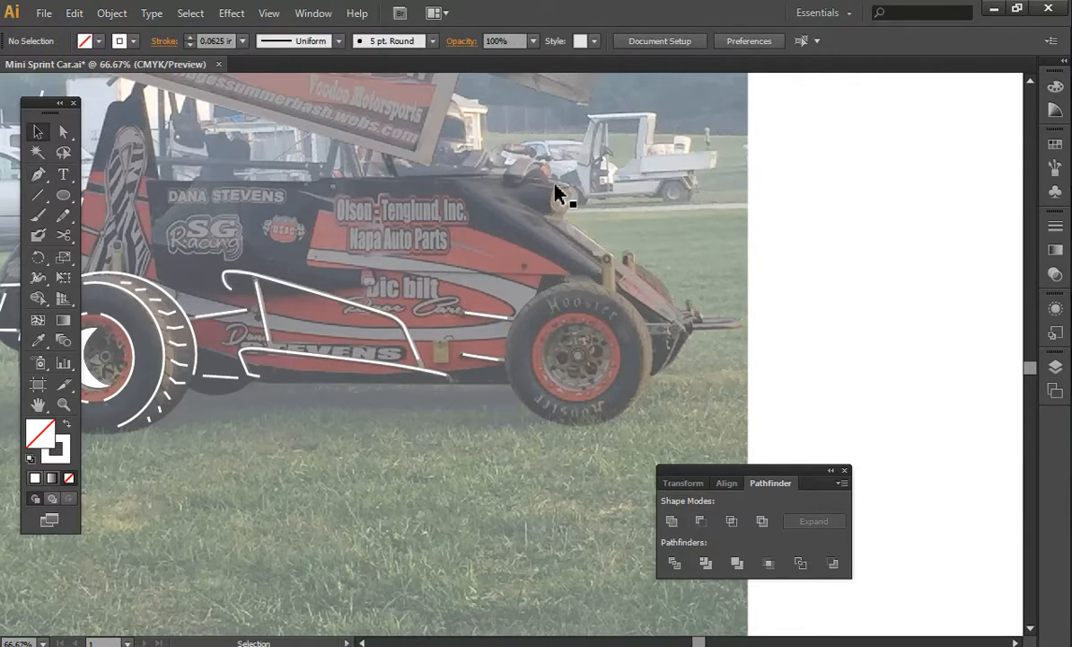
# Step: Set the car silhouette's opacity to 100% and check the white details against it
pyautogui.click(565, 196)
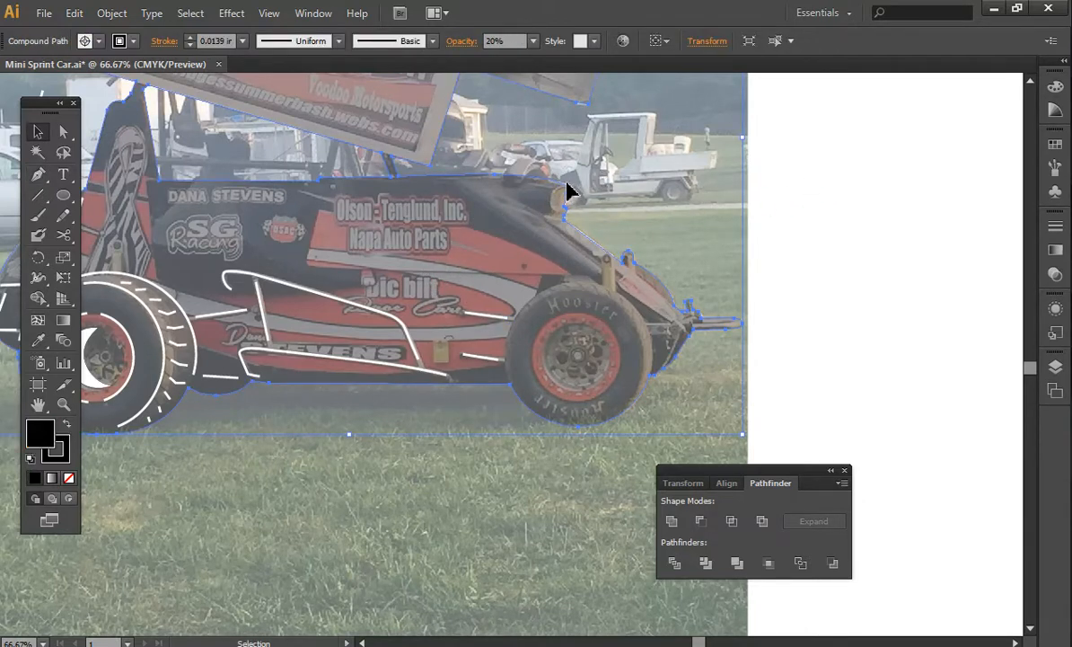
pyautogui.click(533, 41)
pyautogui.click(545, 239)
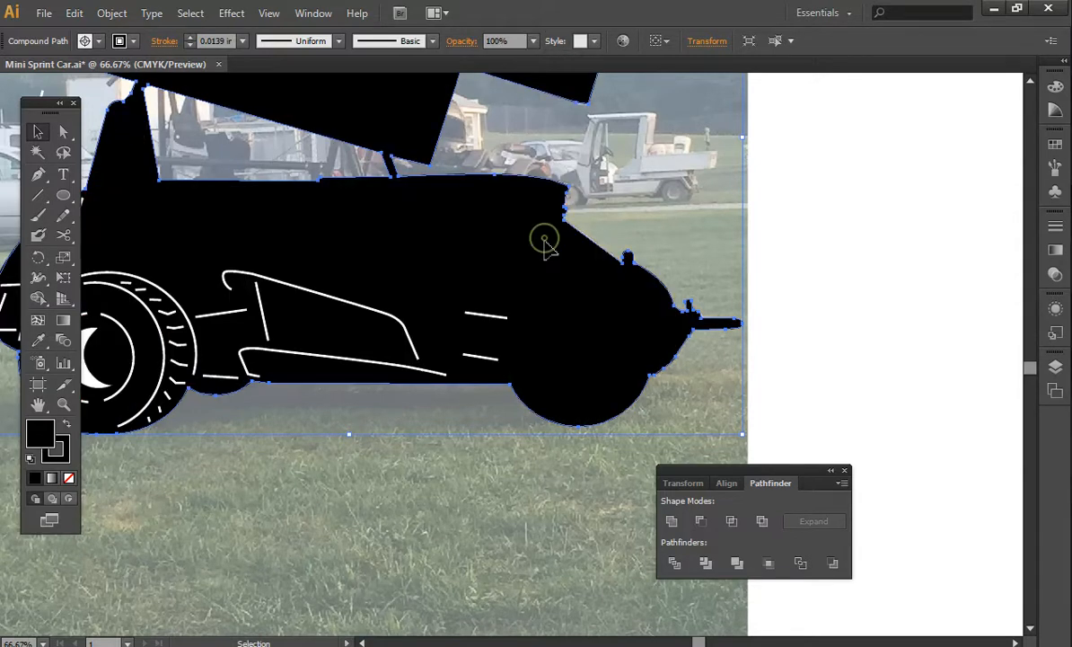
pyautogui.click(848, 330)
pyautogui.hotkey('ctrl', '+')
pyautogui.hotkey('ctrl', '+')
pyautogui.hotkey('ctrl', '+')
pyautogui.hotkey('ctrl', '+')
pyautogui.hotkey('ctrl', '1')
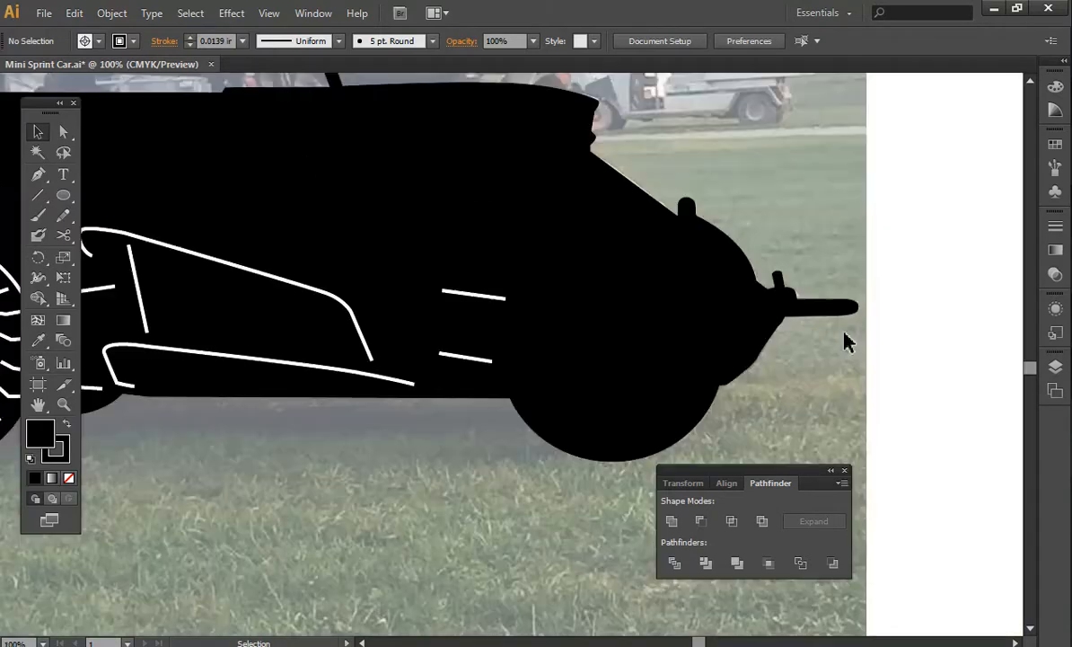
pyautogui.hotkey('ctrl', '-')
pyautogui.hotkey('ctrl', '-')
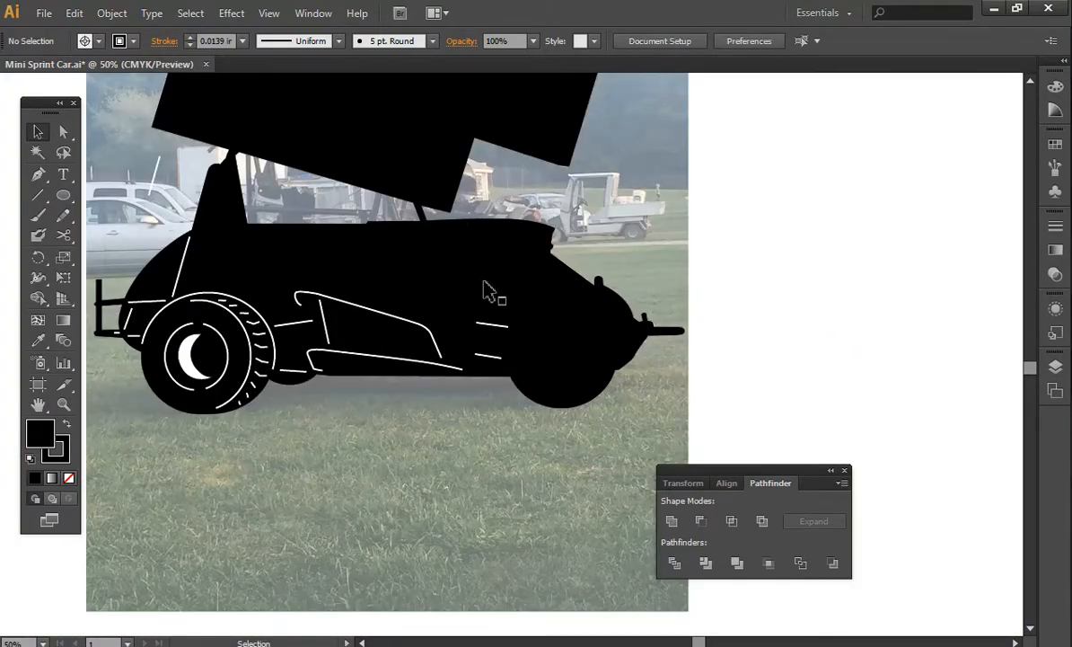
# Step: Undo the silhouette's opacity change
pyautogui.hotkey('ctrl', 'z')
pyautogui.hotkey('ctrl', 'z')
pyautogui.hotkey('ctrl', '+')
pyautogui.hotkey('ctrl', '+')
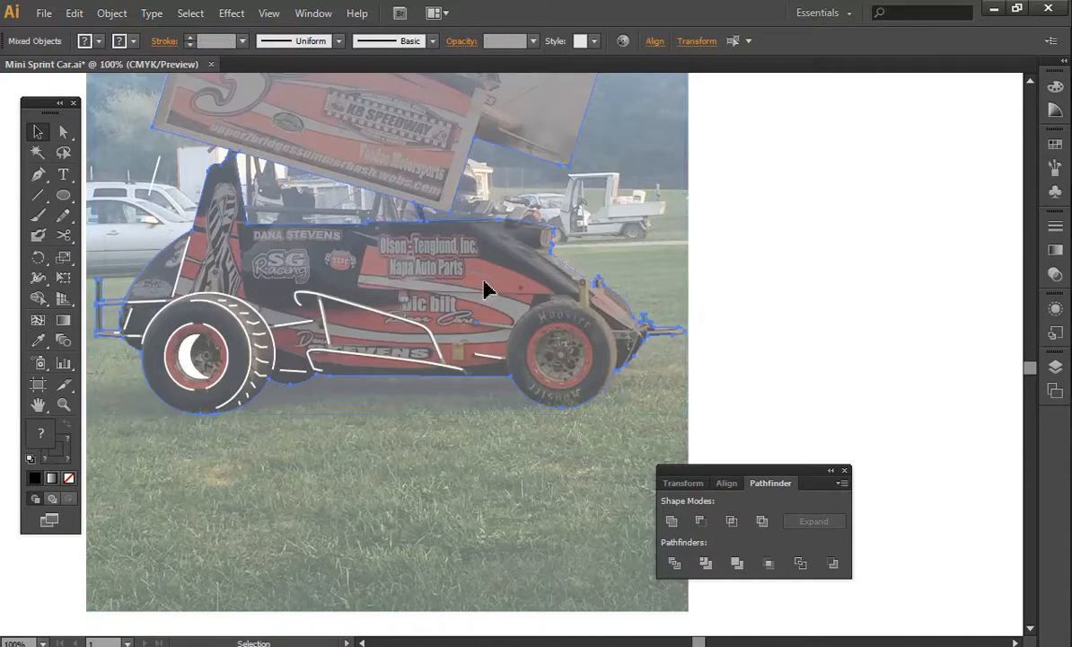
pyautogui.hotkey('ctrl', 'z')
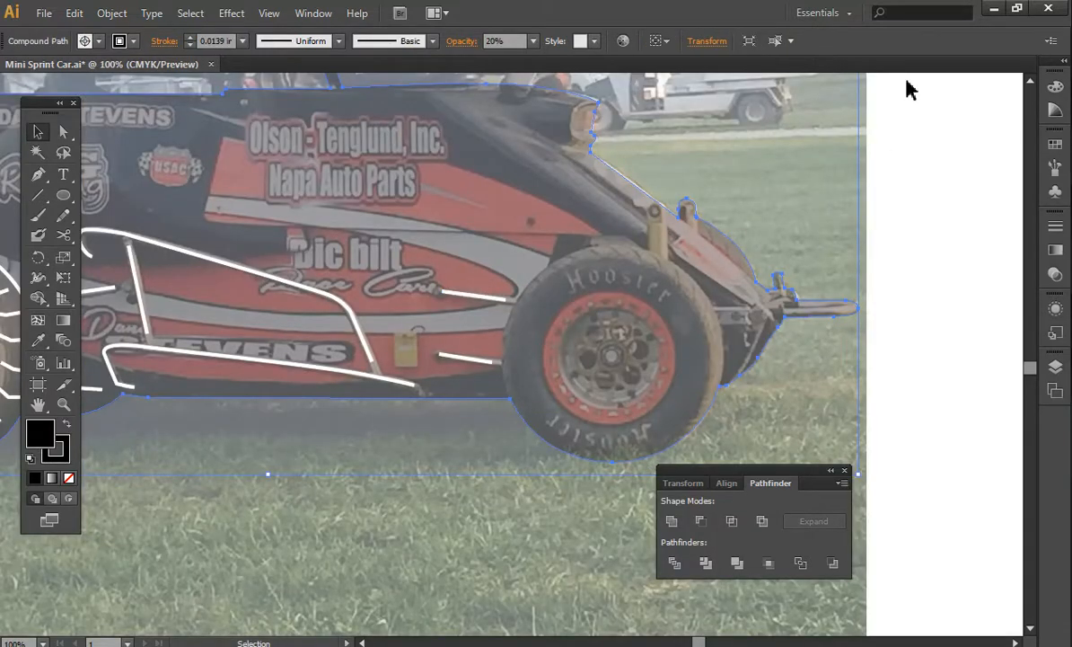
# Step: Draw an ellipse over the front tire and adjust its edges to match the tire's outer outline
pyautogui.moveTo(666, 329); pyautogui.dragTo(642, 310)
pyautogui.moveTo(63, 195); pyautogui.dragTo(98, 235)
pyautogui.moveTo(537, 193); pyautogui.dragTo(759, 423)
pyautogui.press('v')
pyautogui.moveTo(651, 206); pyautogui.dragTo(650, 203)
pyautogui.moveTo(541, 310); pyautogui.dragTo(535, 311)
# Step: Give the front tire ellipse no fill and a white 0.0625 in stroke
pyautogui.click(99, 41)
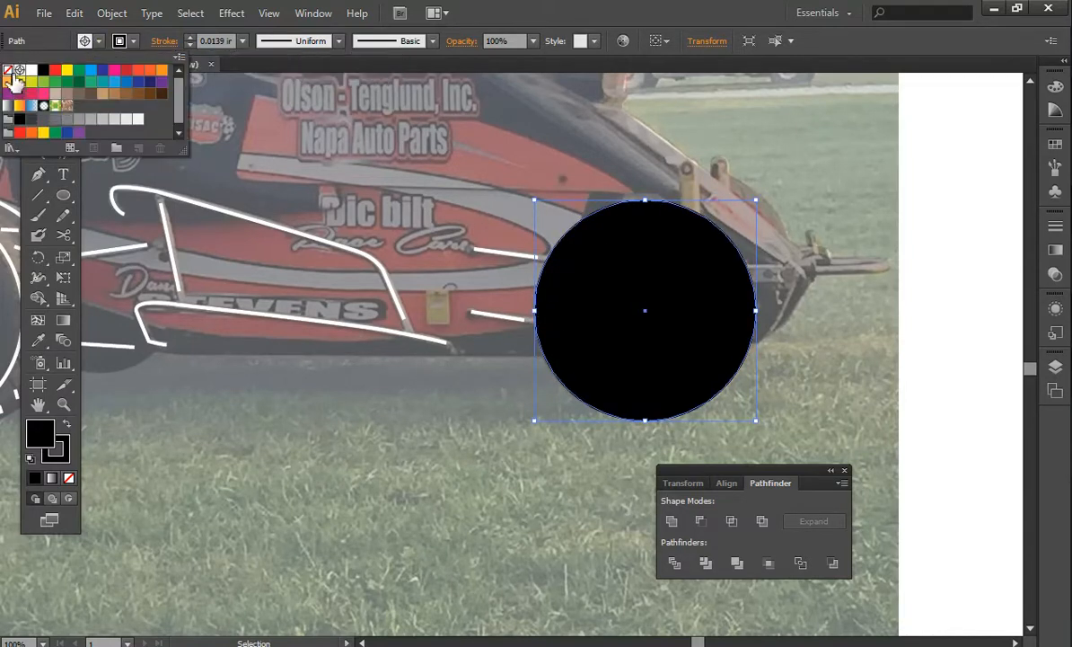
pyautogui.click(8, 69)
pyautogui.click(133, 42)
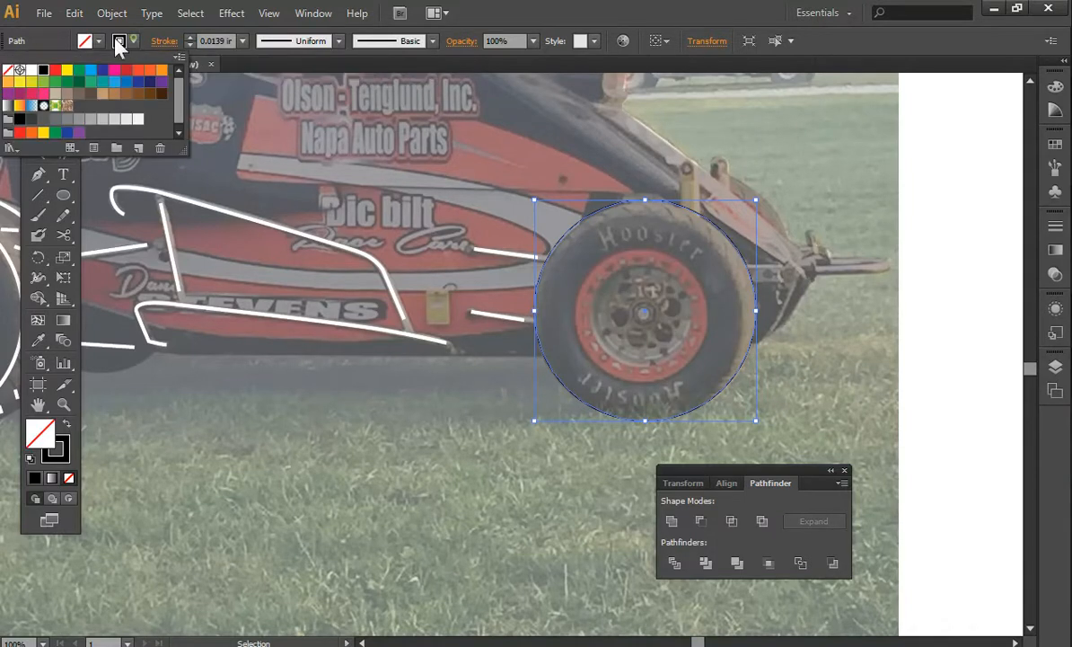
pyautogui.click(31, 69)
pyautogui.click(201, 41)
pyautogui.moveTo(201, 41); pyautogui.dragTo(223, 41)
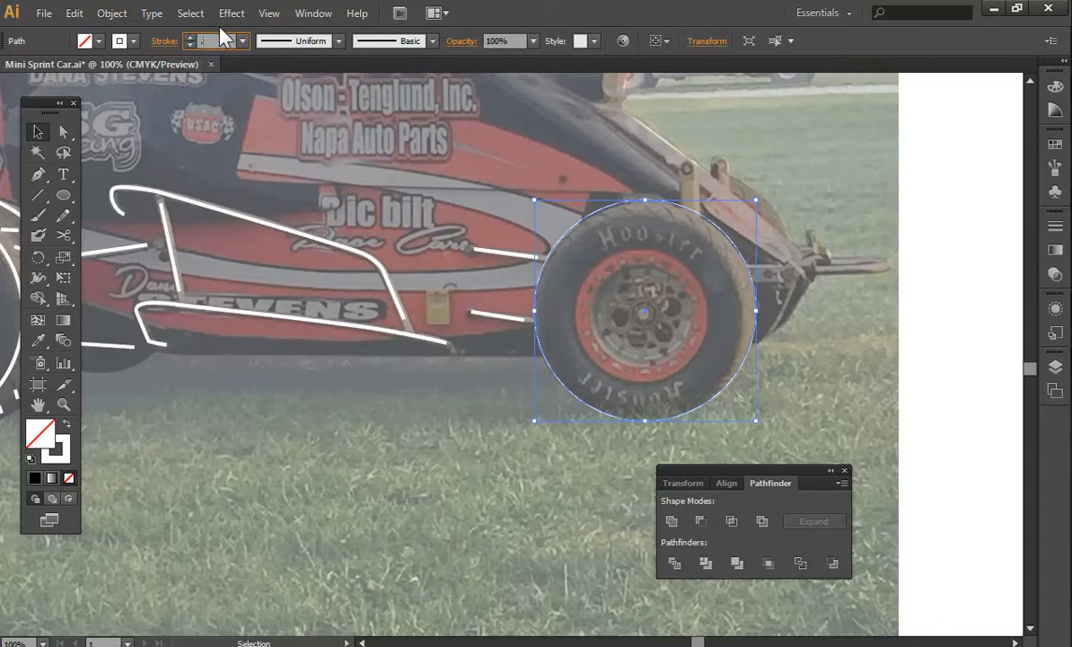
pyautogui.press('Return')
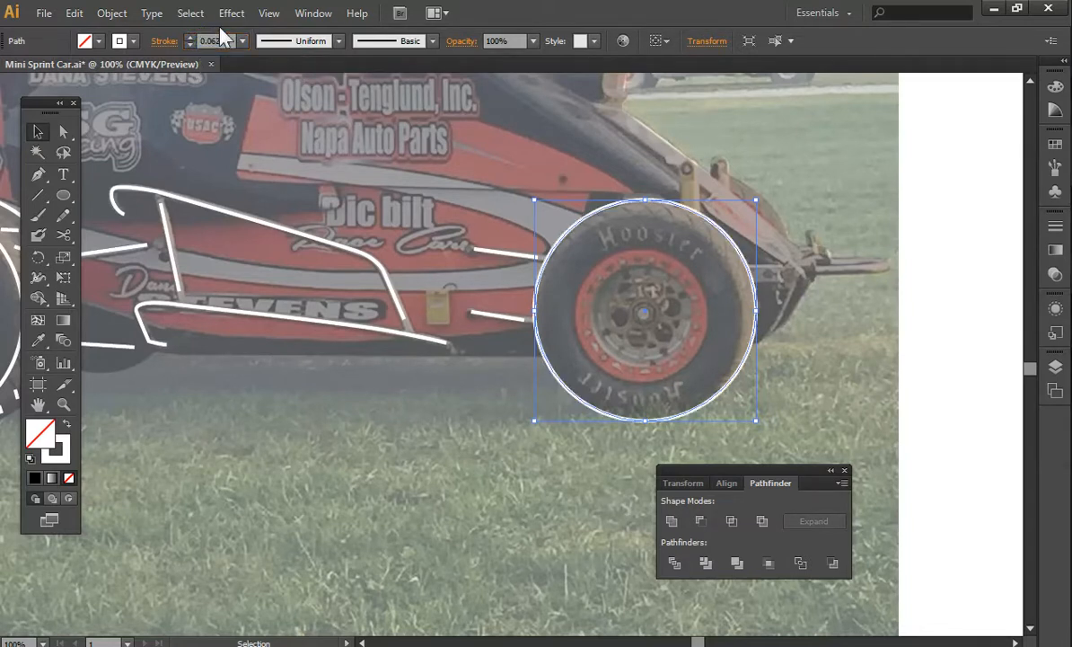
# Step: Cut the front tire's outer ellipse at both sides with the Scissors tool and delete its lower arc
pyautogui.moveTo(63, 236); pyautogui.dragTo(101, 254)
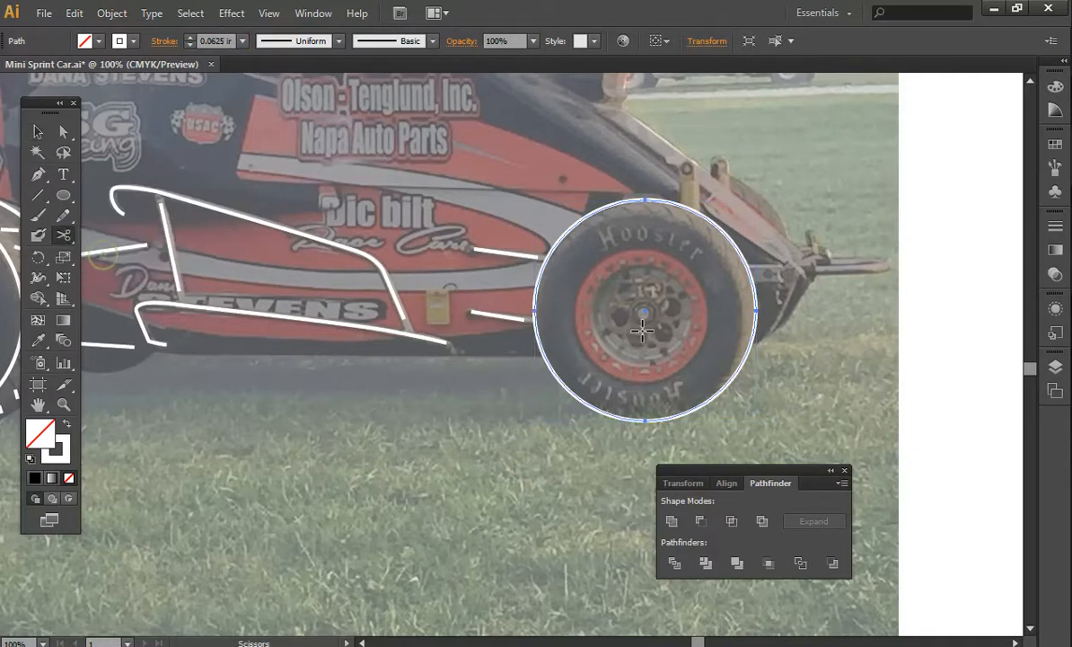
pyautogui.click(757, 327)
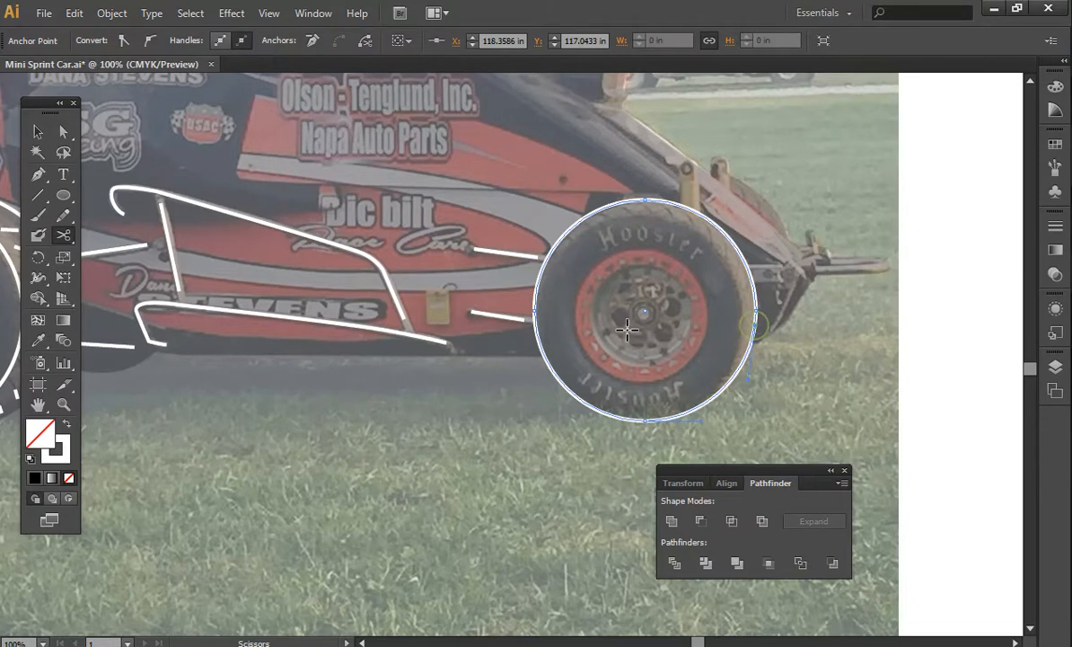
pyautogui.click(543, 347)
pyautogui.press('a')
pyautogui.click(562, 389)
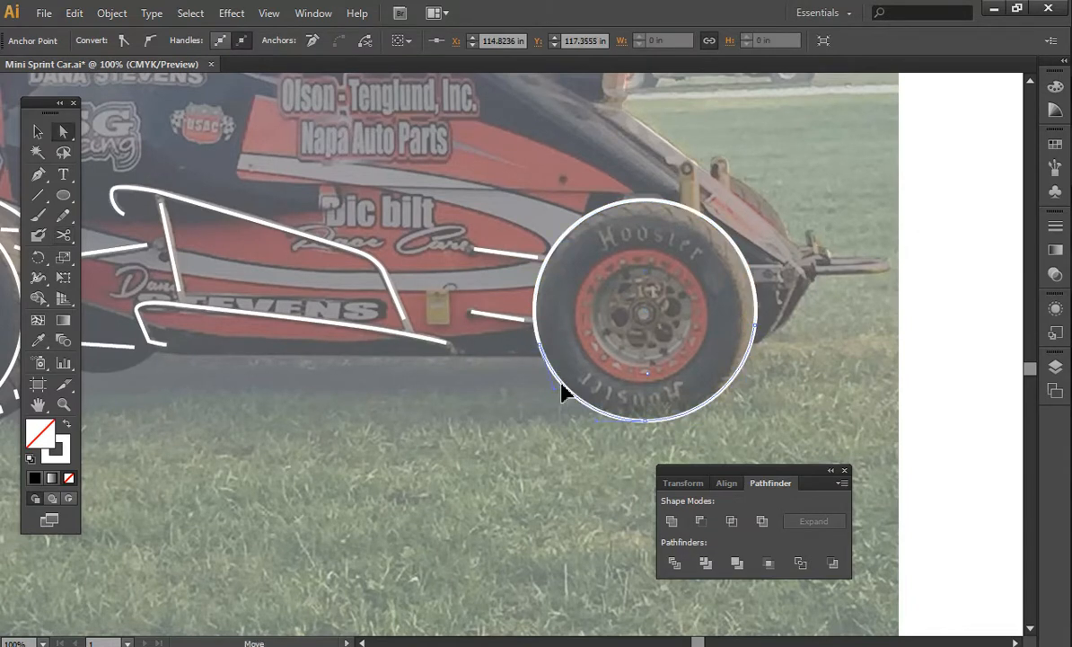
pyautogui.press('Delete')
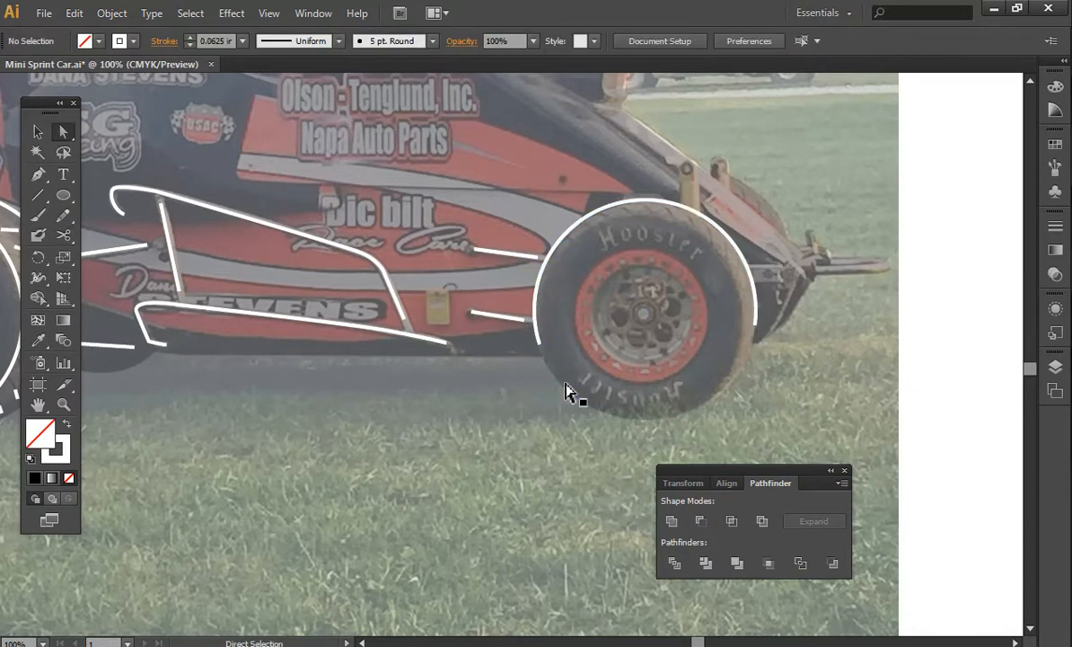
# Step: Draw a second, slightly smaller ellipse along the front tire's sidewall edge and adjust its width and height to fit
pyautogui.click(37, 405)
pyautogui.moveTo(505, 349); pyautogui.dragTo(507, 307)
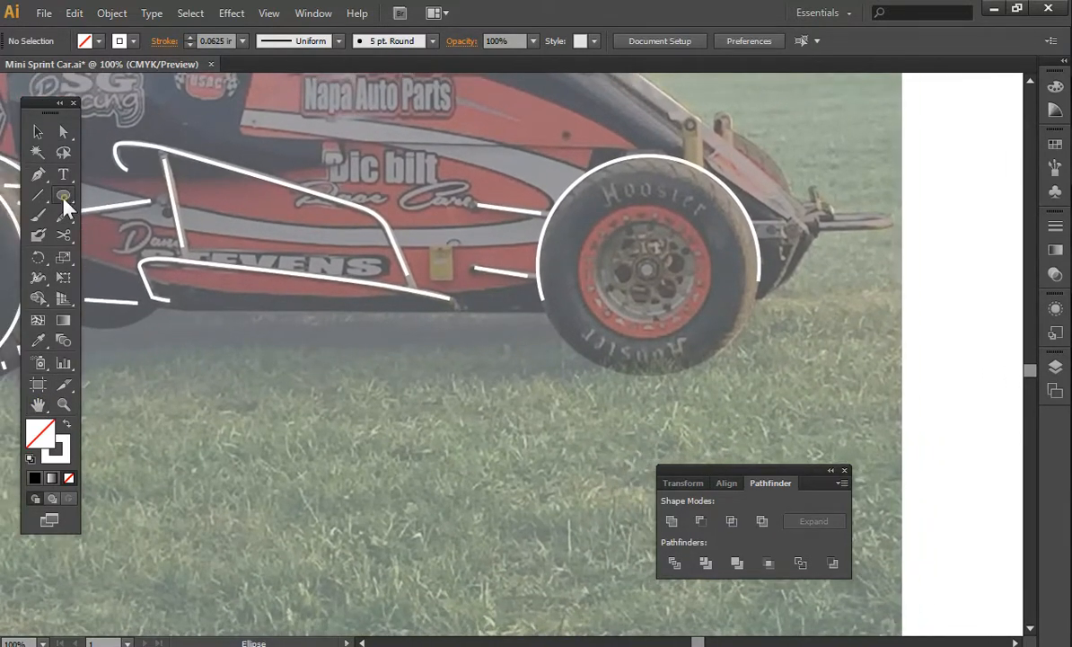
pyautogui.click(62, 195)
pyautogui.click(126, 236)
pyautogui.moveTo(597, 180); pyautogui.dragTo(745, 368)
pyautogui.press('v')
pyautogui.moveTo(599, 270); pyautogui.dragTo(546, 270)
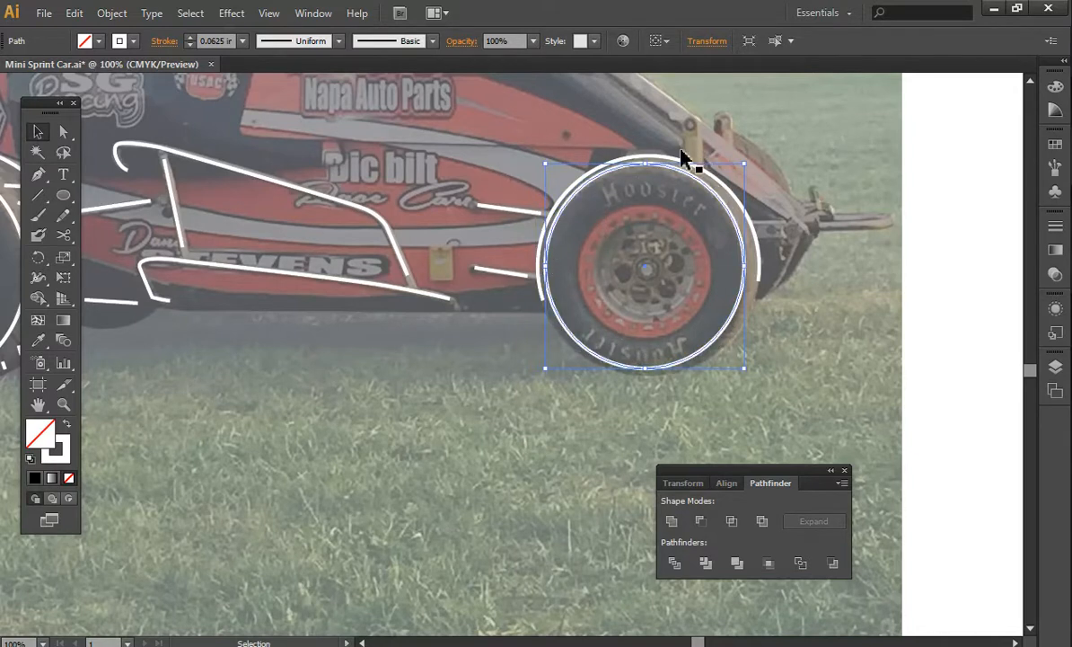
pyautogui.moveTo(645, 164); pyautogui.dragTo(647, 176)
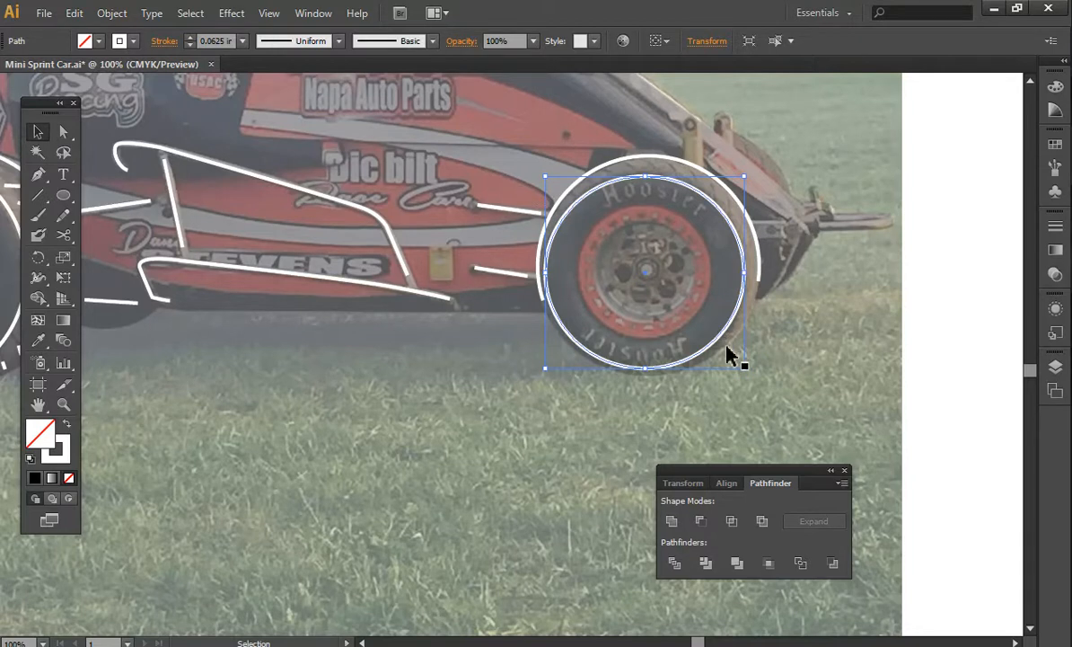
pyautogui.moveTo(648, 179); pyautogui.dragTo(650, 171)
# Step: Cut the front tire's sidewall ellipse at its upper rear and lower front and delete the rear part
pyautogui.click(67, 228)
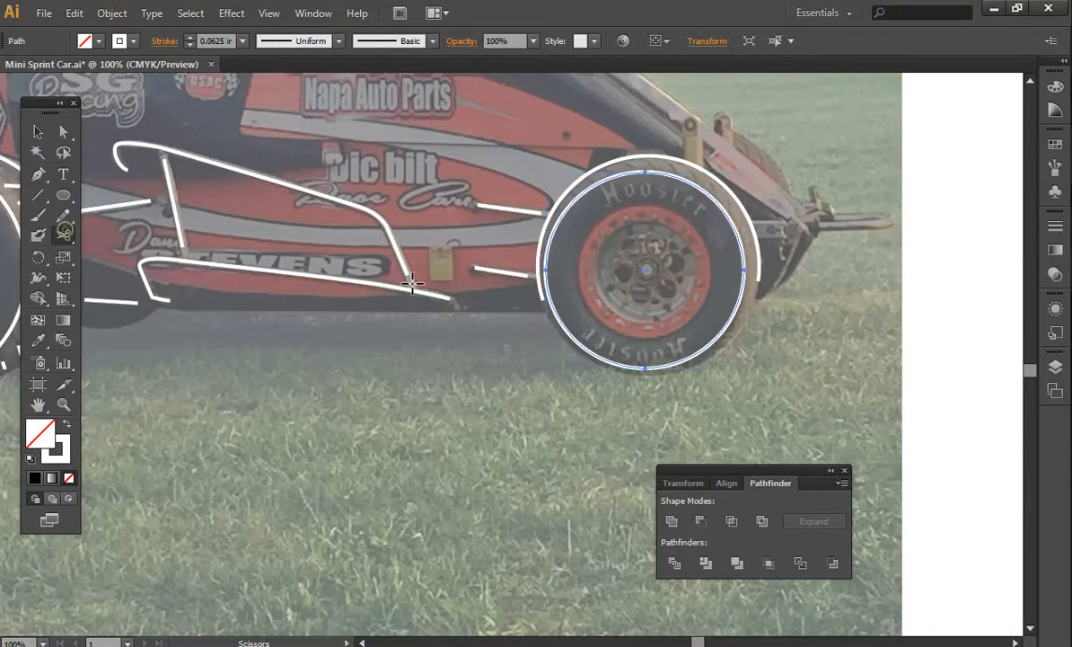
pyautogui.click(715, 349)
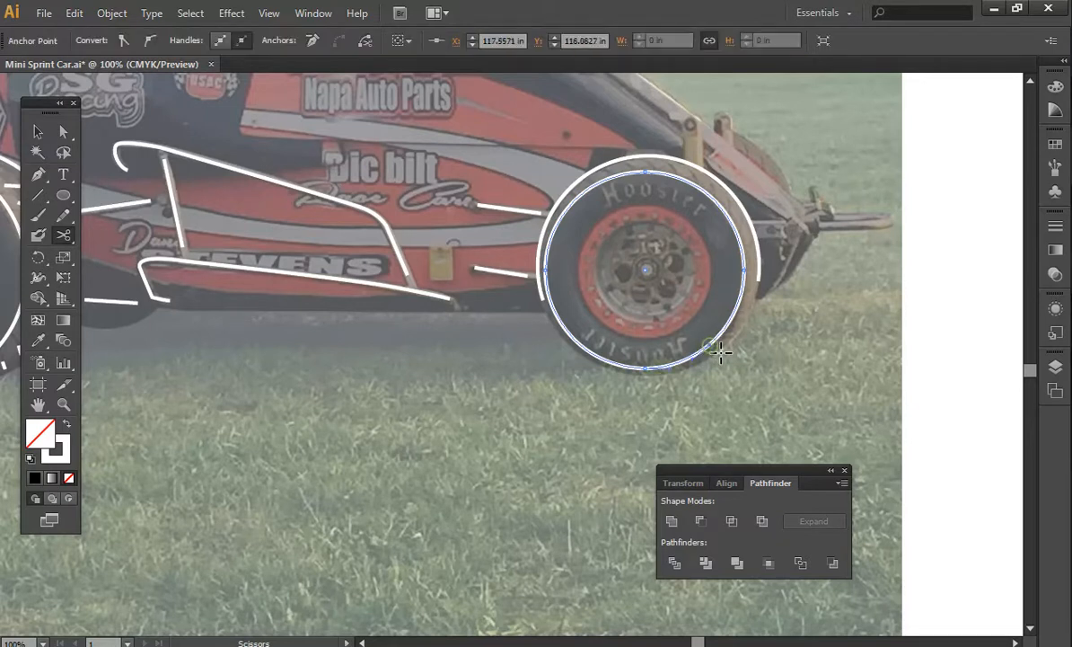
pyautogui.click(599, 186)
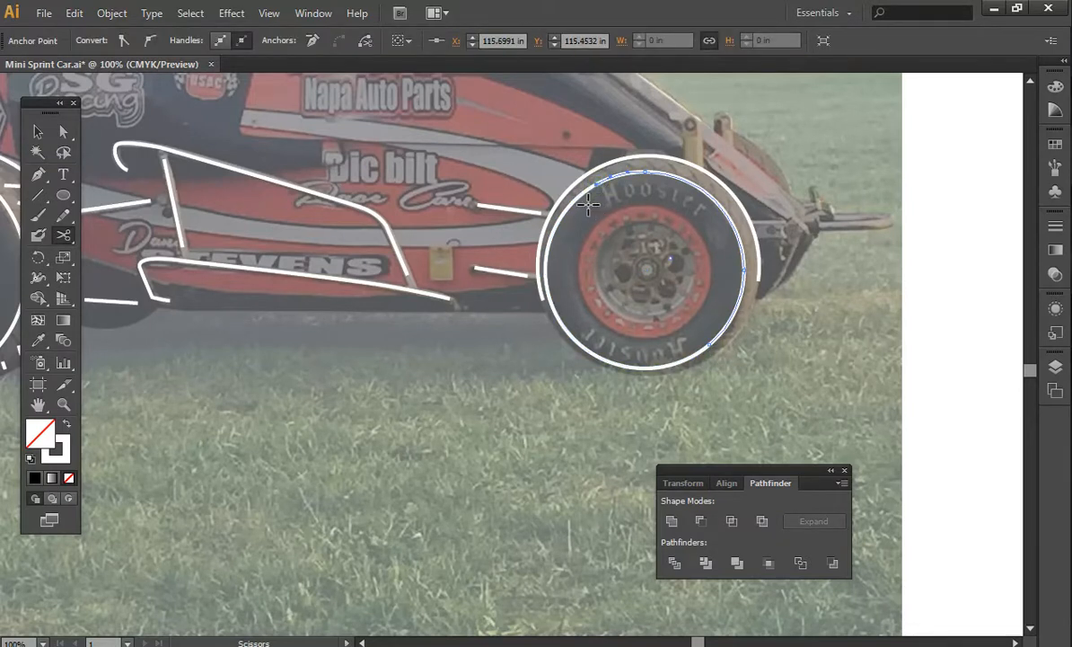
pyautogui.press('a')
pyautogui.click(589, 191)
pyautogui.press('Delete')
pyautogui.press('Delete')
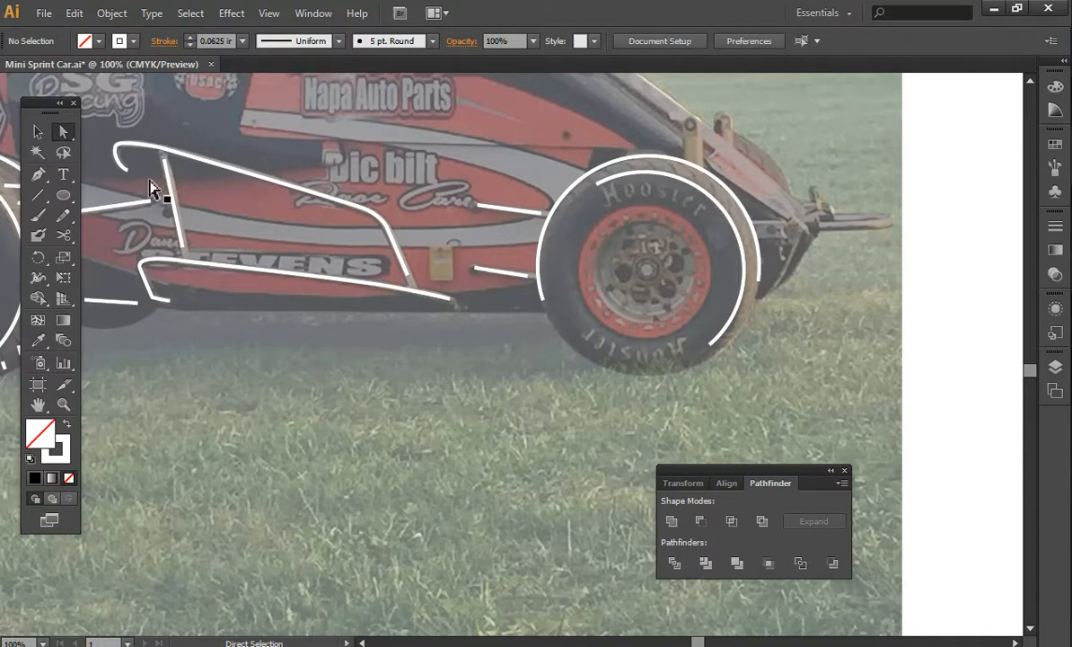
# Step: Draw an ellipse around the front wheel's red rim and adjust its edges to fit
pyautogui.click(62, 196)
pyautogui.moveTo(584, 207)
pyautogui.mouseDown()
pyautogui.moveTo(694, 330)
pyautogui.moveTo(715, 337)
pyautogui.mouseUp()
pyautogui.press('v')
pyautogui.moveTo(585, 276); pyautogui.dragTo(585, 274)
pyautogui.moveTo(712, 270); pyautogui.dragTo(715, 269)
pyautogui.moveTo(651, 335); pyautogui.dragTo(650, 338)
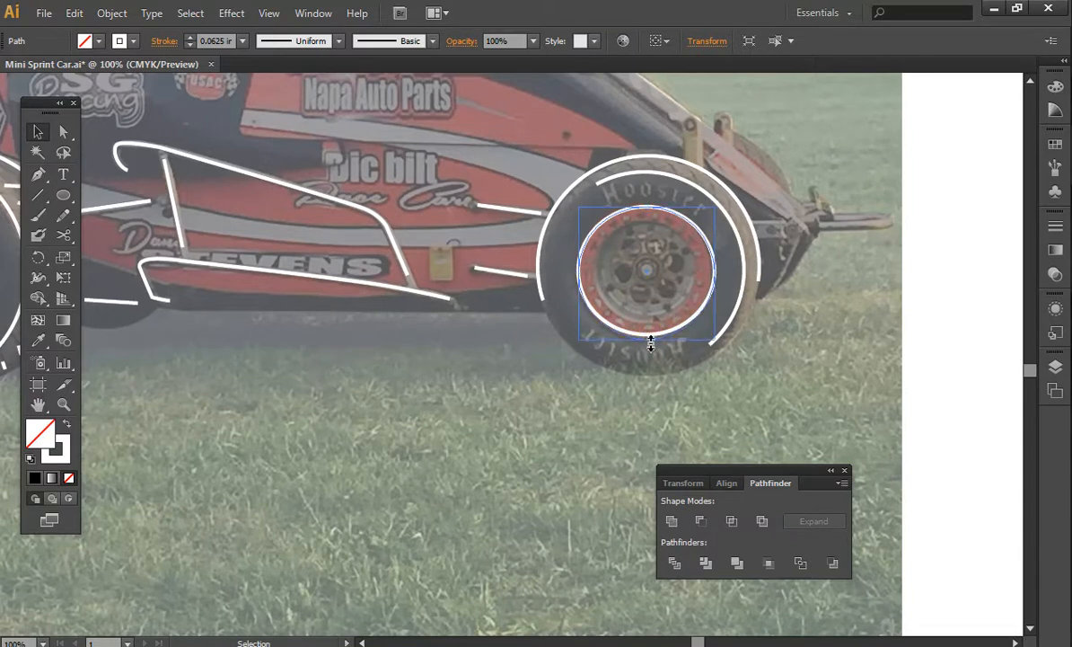
pyautogui.moveTo(651, 208); pyautogui.dragTo(651, 203)
# Step: Cut short gaps into the front rim ellipse at its top and lower front with the Scissors tool and delete the pieces
pyautogui.click(65, 235)
pyautogui.click(634, 208)
pyautogui.click(618, 210)
pyautogui.press('Delete')
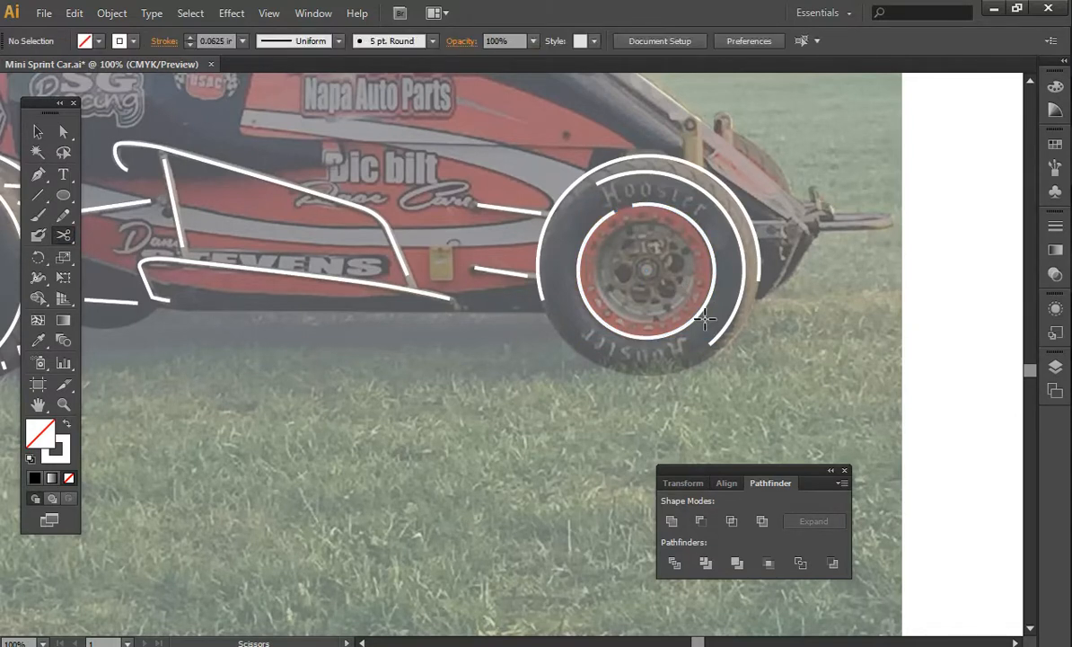
pyautogui.click(664, 339)
pyautogui.click(688, 323)
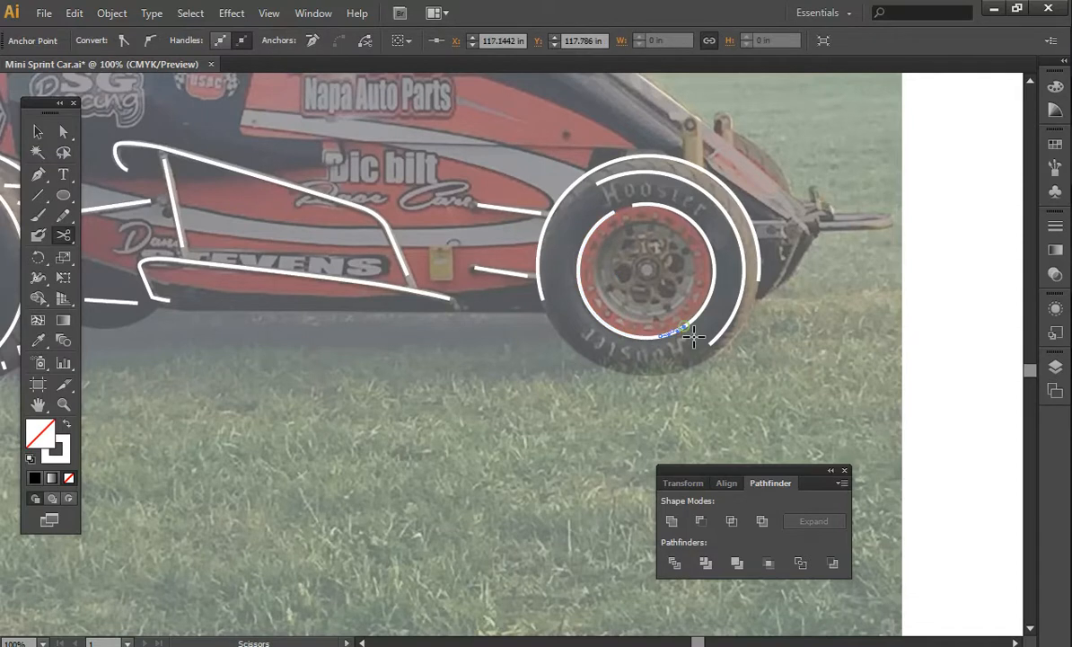
pyautogui.press('Delete')
# Step: Pick up the white fill and 0.001 in stroke of the rear wheel's crescent for drawing on the front wheel
pyautogui.click(38, 404)
pyautogui.moveTo(464, 338); pyautogui.dragTo(636, 336)
pyautogui.moveTo(395, 274); pyautogui.dragTo(521, 251)
pyautogui.press('v')
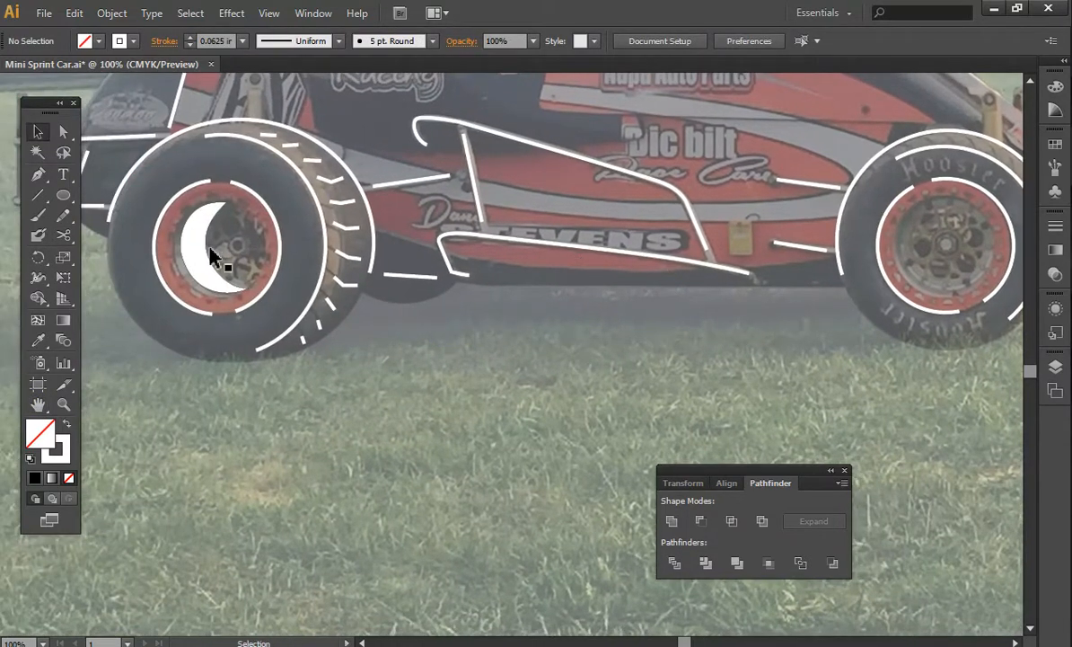
pyautogui.click(188, 253)
pyautogui.click(37, 405)
pyautogui.moveTo(828, 270); pyautogui.dragTo(742, 267)
pyautogui.press('v')
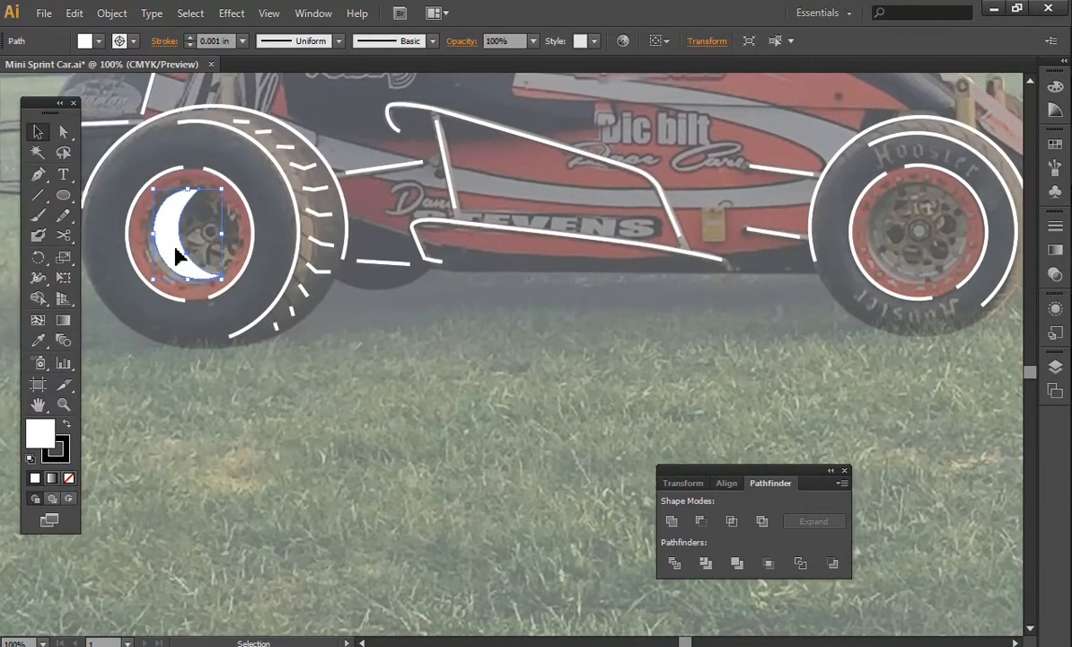
pyautogui.click(38, 404)
pyautogui.moveTo(835, 289); pyautogui.dragTo(475, 357)
pyautogui.moveTo(45, 174); pyautogui.dragTo(79, 172)
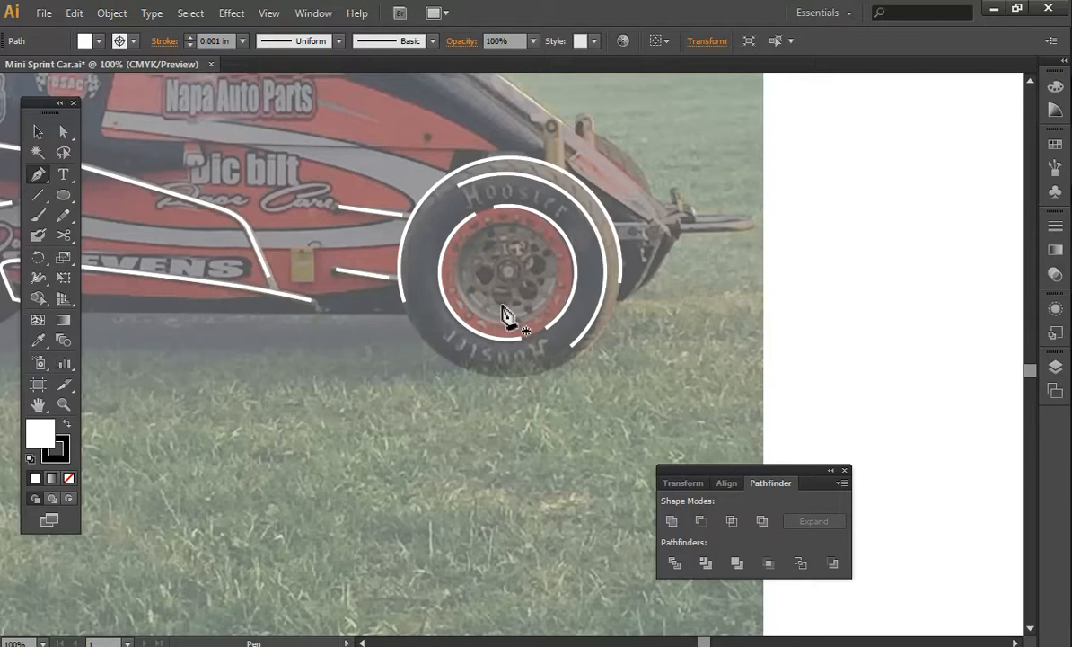
# Step: Draw a white-filled crescent with the Pen tool along the rear and lower inner edge of the front wheel's rim
pyautogui.click(486, 235)
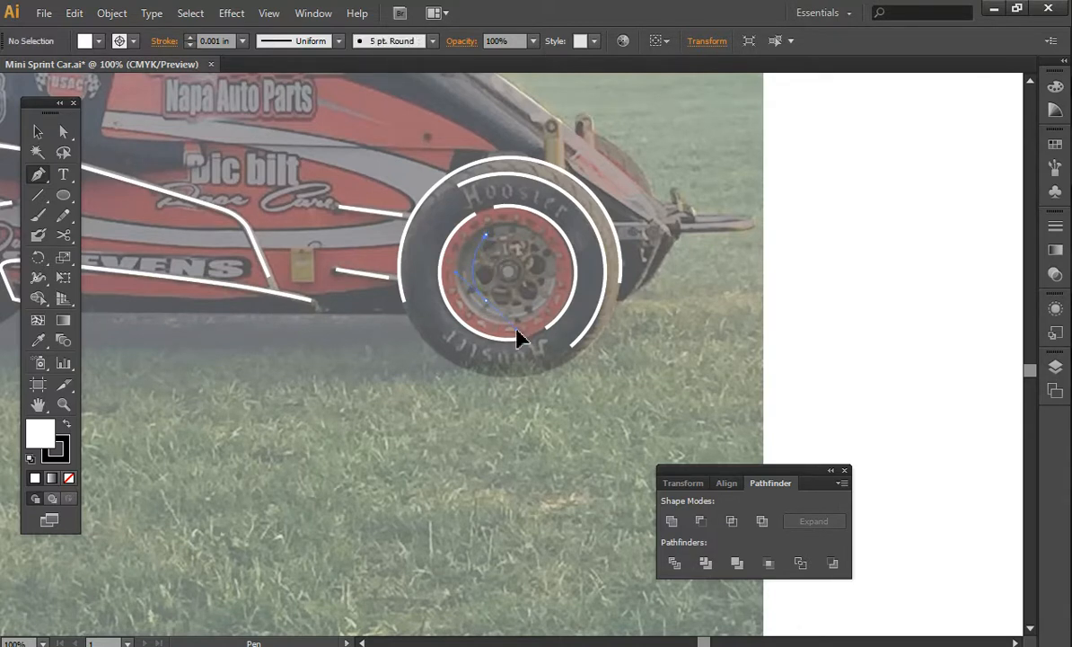
pyautogui.moveTo(519, 338); pyautogui.dragTo(545, 299)
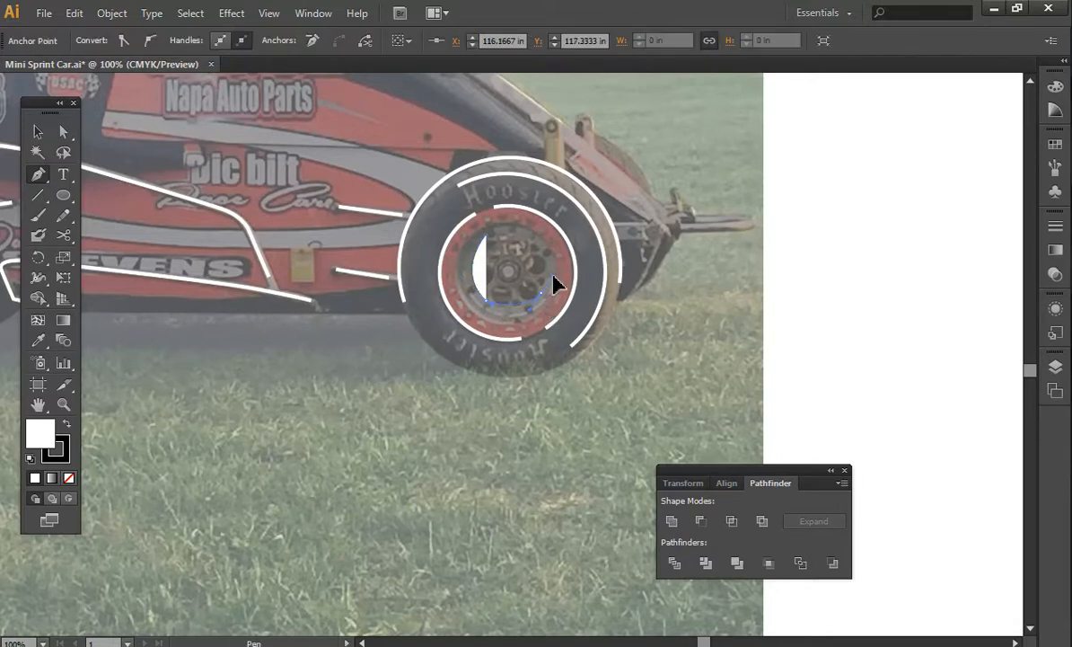
pyautogui.moveTo(541, 309); pyautogui.dragTo(451, 304)
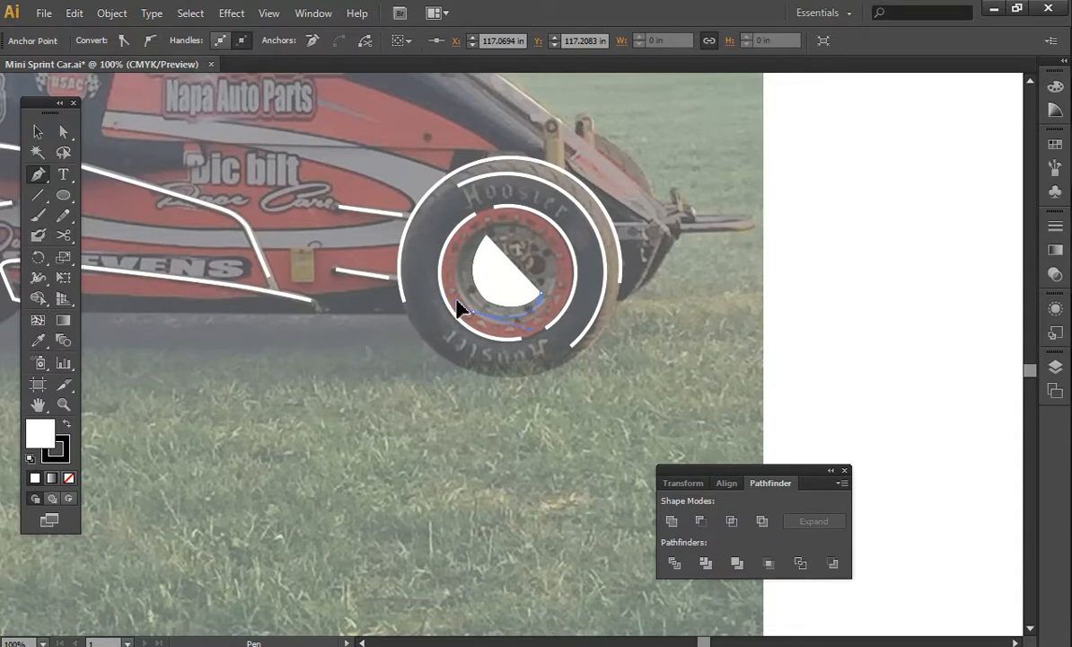
pyautogui.moveTo(456, 299); pyautogui.dragTo(458, 300)
pyautogui.moveTo(474, 235)
pyautogui.mouseDown()
pyautogui.moveTo(502, 212)
pyautogui.moveTo(498, 245)
pyautogui.moveTo(490, 240)
pyautogui.mouseUp()
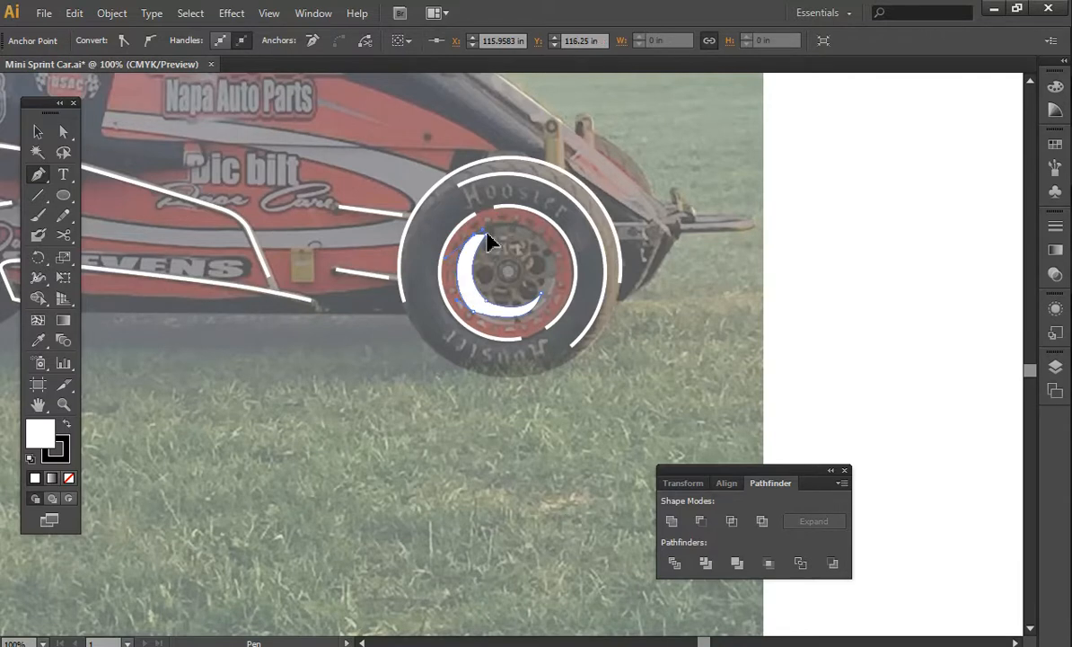
# Step: Adjust the lower edge of the front wheel's white crescent with the Direct Selection tool
pyautogui.press('a')
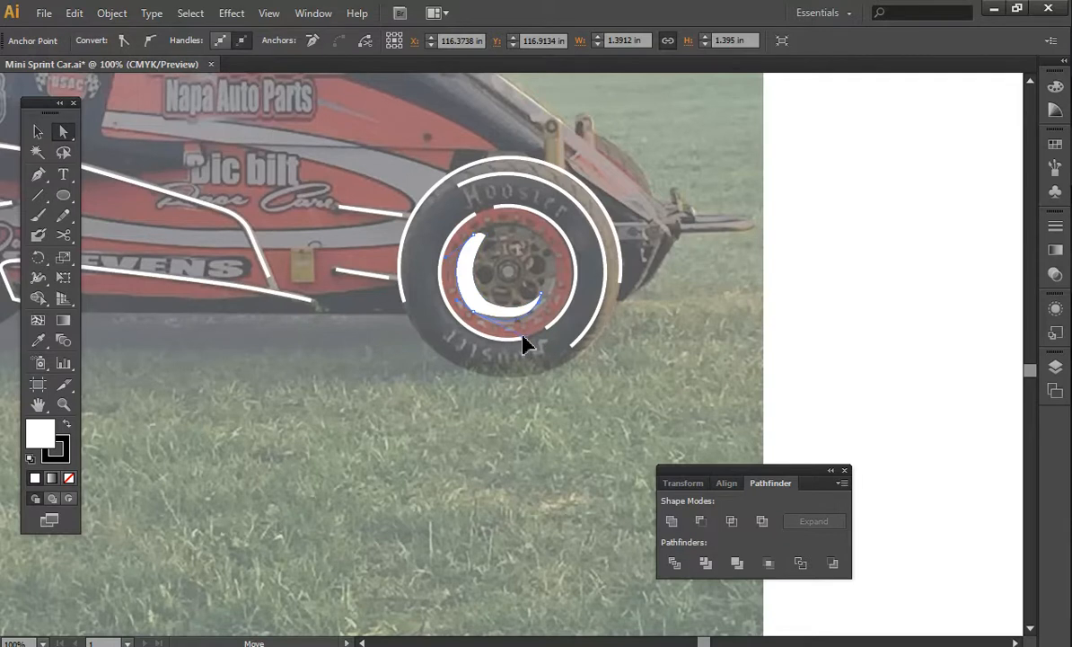
pyautogui.moveTo(516, 336)
pyautogui.mouseDown()
pyautogui.moveTo(539, 311)
pyautogui.moveTo(514, 336)
pyautogui.mouseUp()
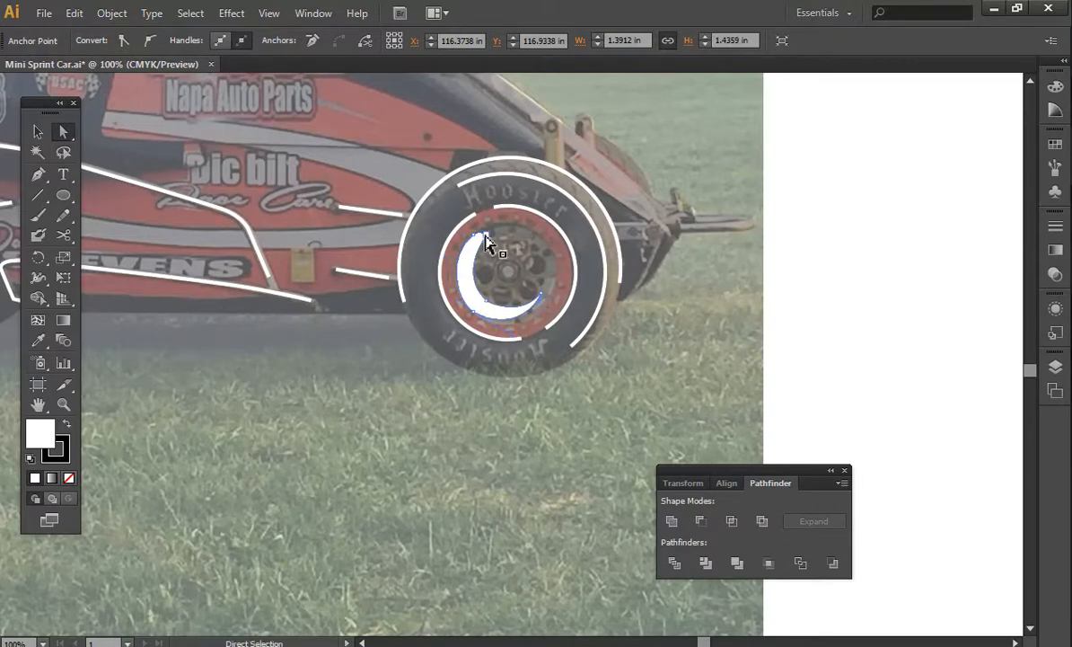
pyautogui.press('v')
pyautogui.click(841, 279)
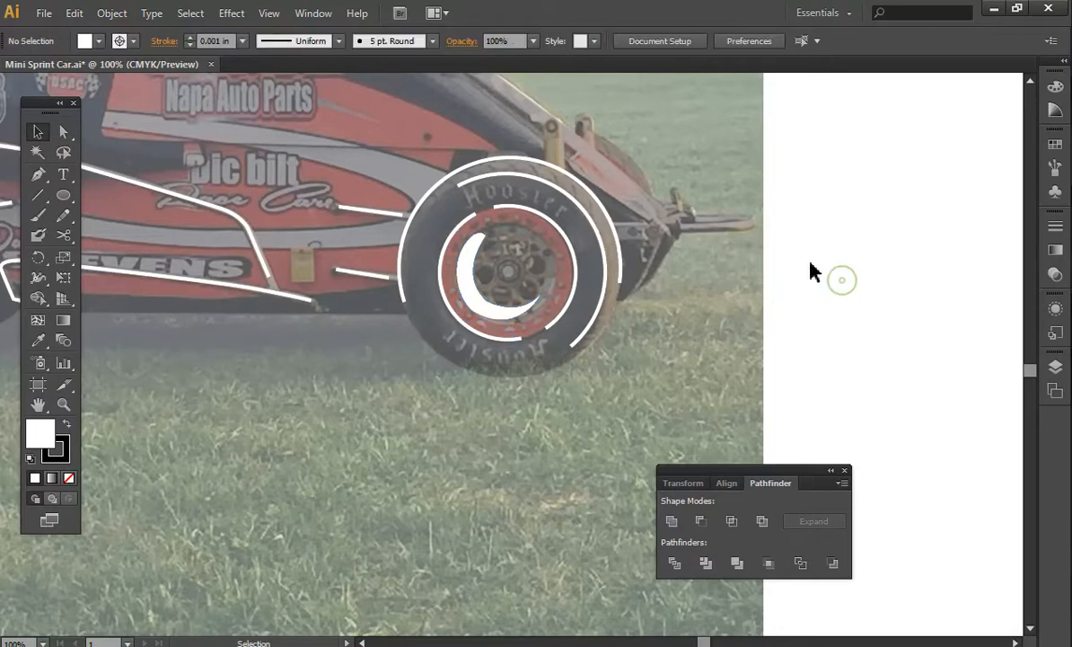
# Step: Delete the pen-drawn white crescent from the front wheel
pyautogui.hotkey('ctrl', '+')
pyautogui.hotkey('ctrl', '+')
pyautogui.hotkey('ctrl', '+')
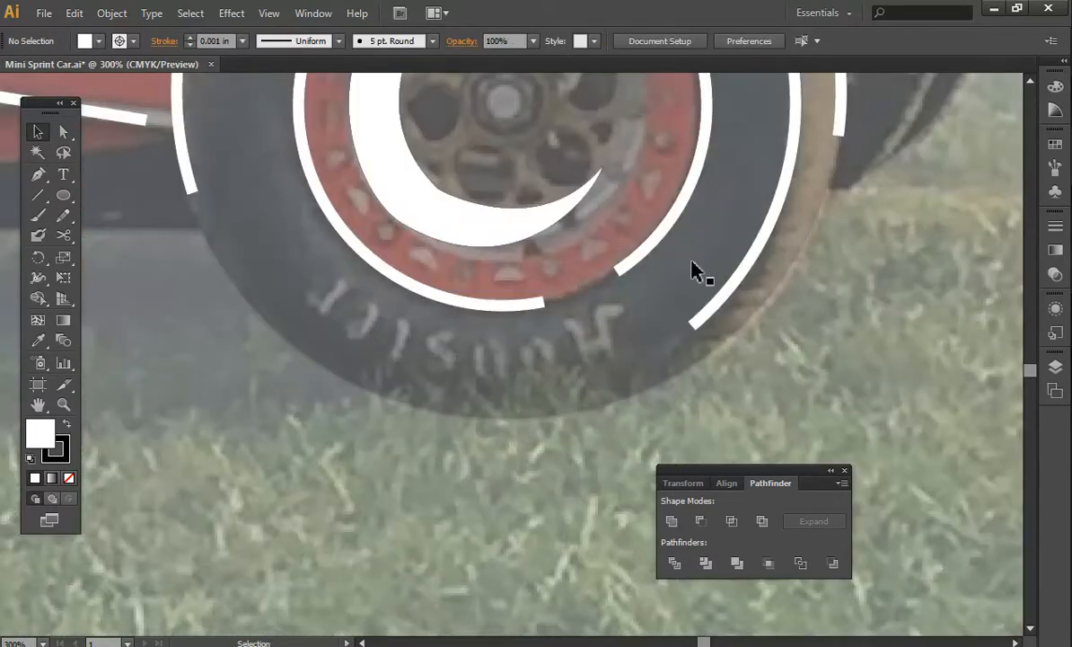
pyautogui.hotkey('ctrl', '-')
pyautogui.hotkey('ctrl', '-')
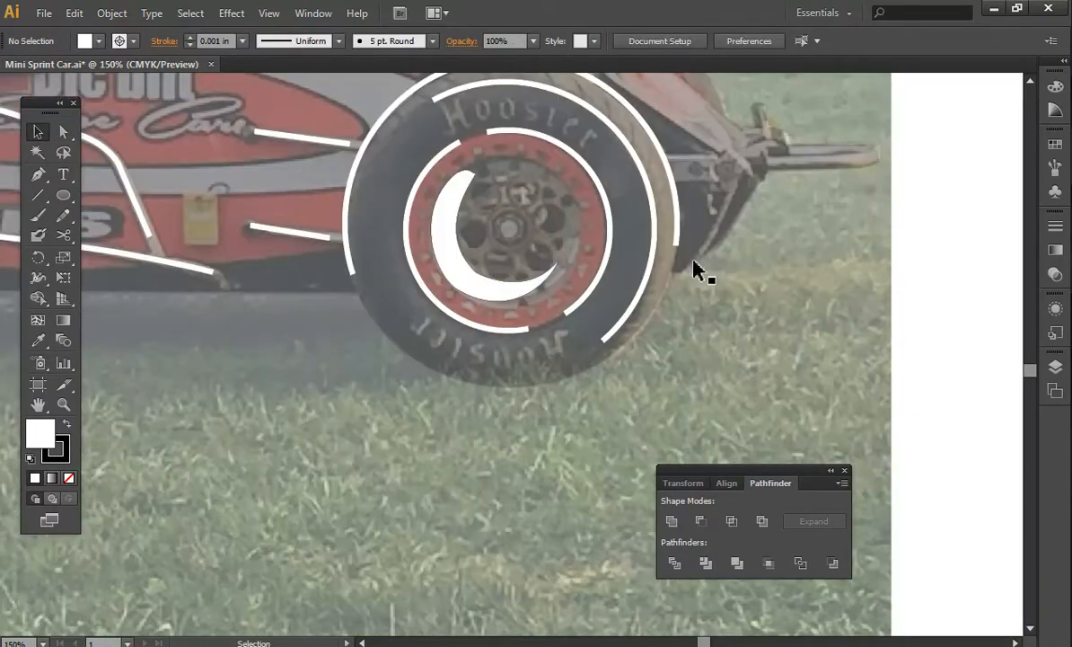
pyautogui.click(455, 210)
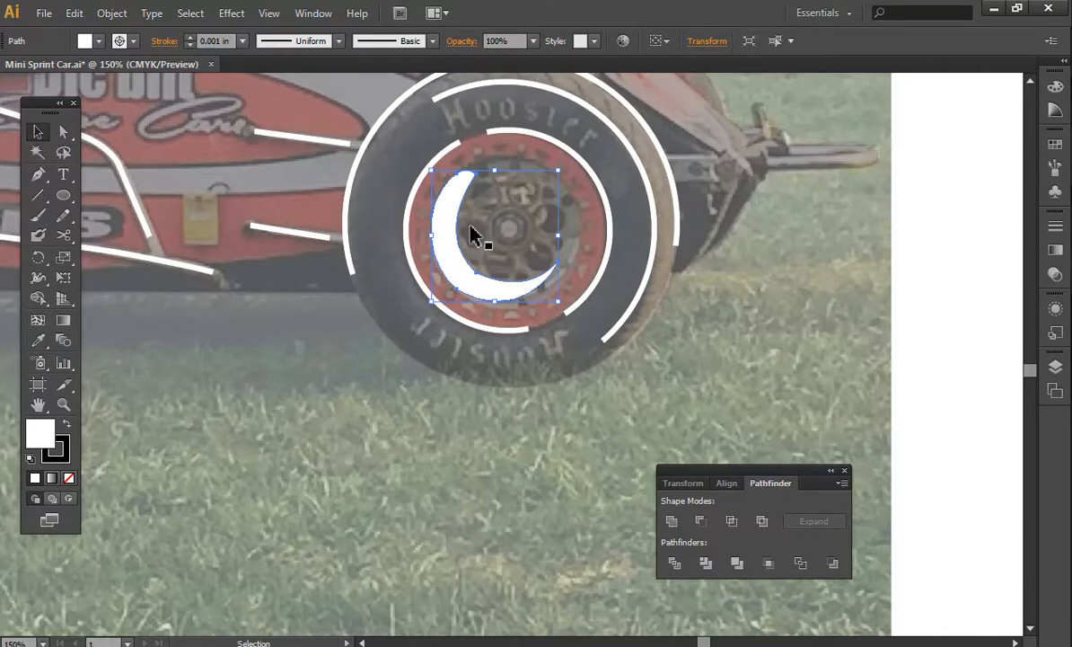
pyautogui.press('Delete')
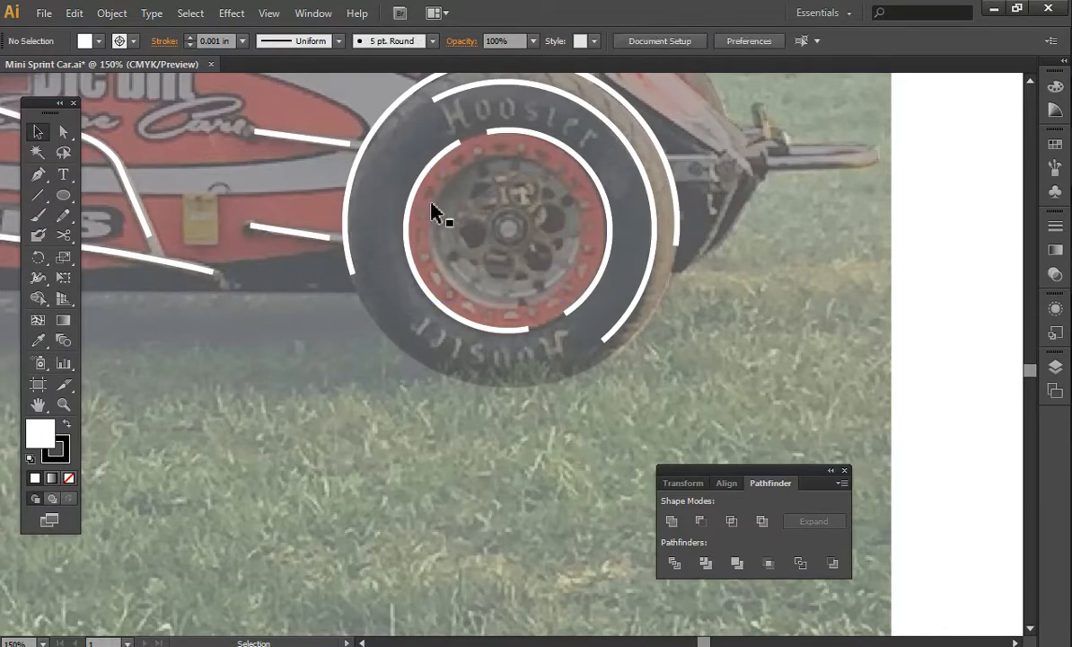
# Step: Draw a circle over the front wheel's hub and a larger overlapping one fitted to the rim's inner edge
pyautogui.click(66, 192)
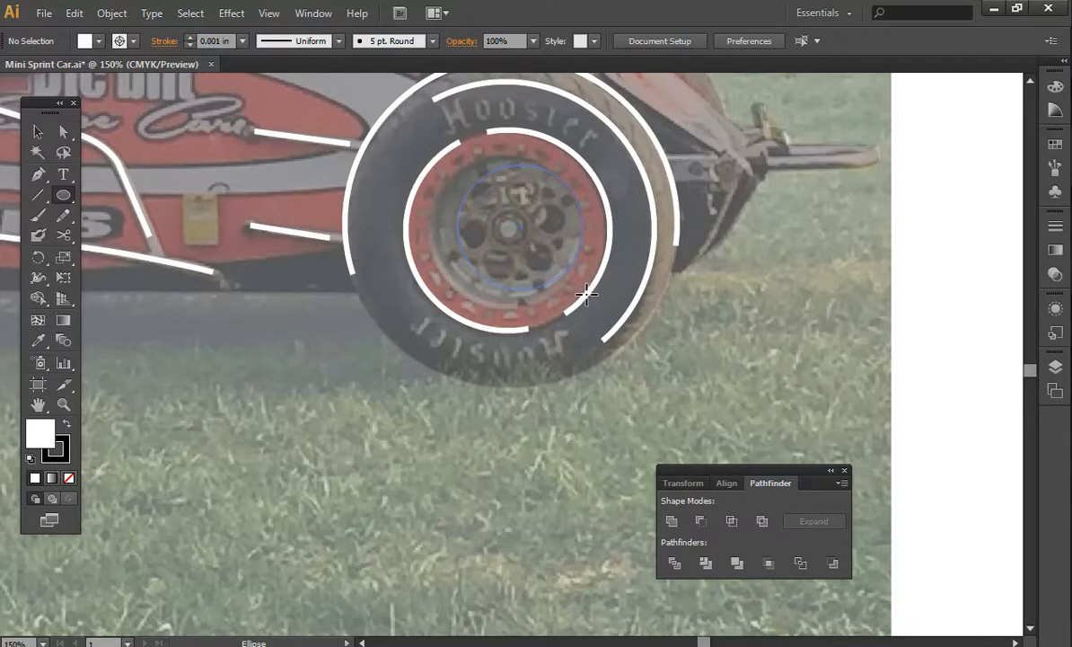
pyautogui.moveTo(585, 293); pyautogui.dragTo(584, 291)
pyautogui.press('v')
pyautogui.click(63, 196)
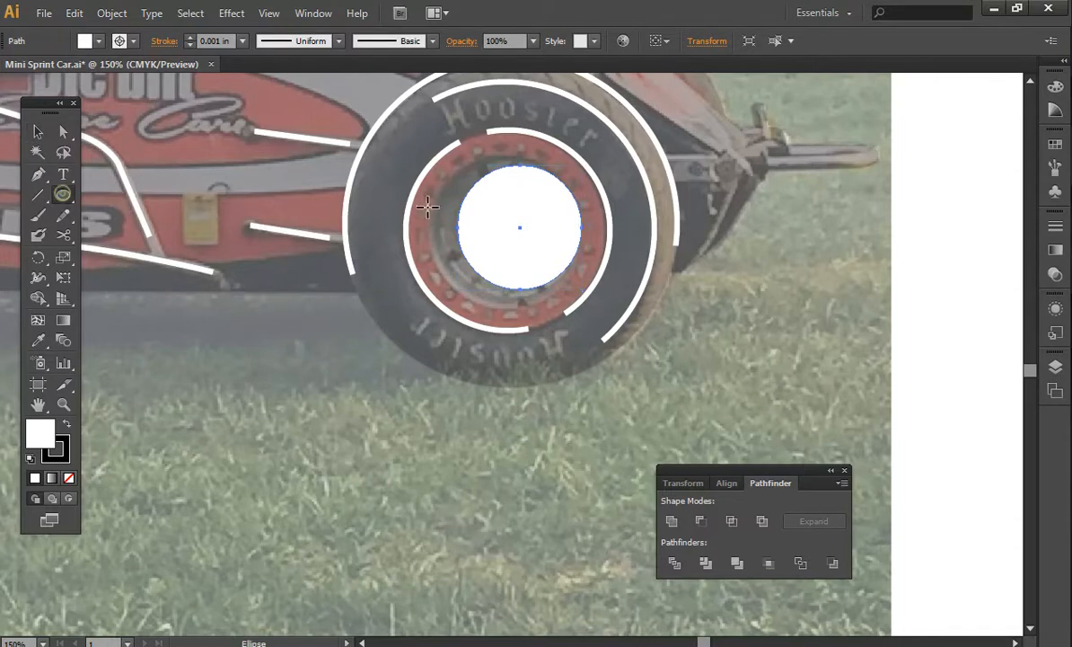
pyautogui.moveTo(423, 155); pyautogui.dragTo(586, 307)
pyautogui.press('v')
pyautogui.moveTo(425, 232); pyautogui.dragTo(434, 232)
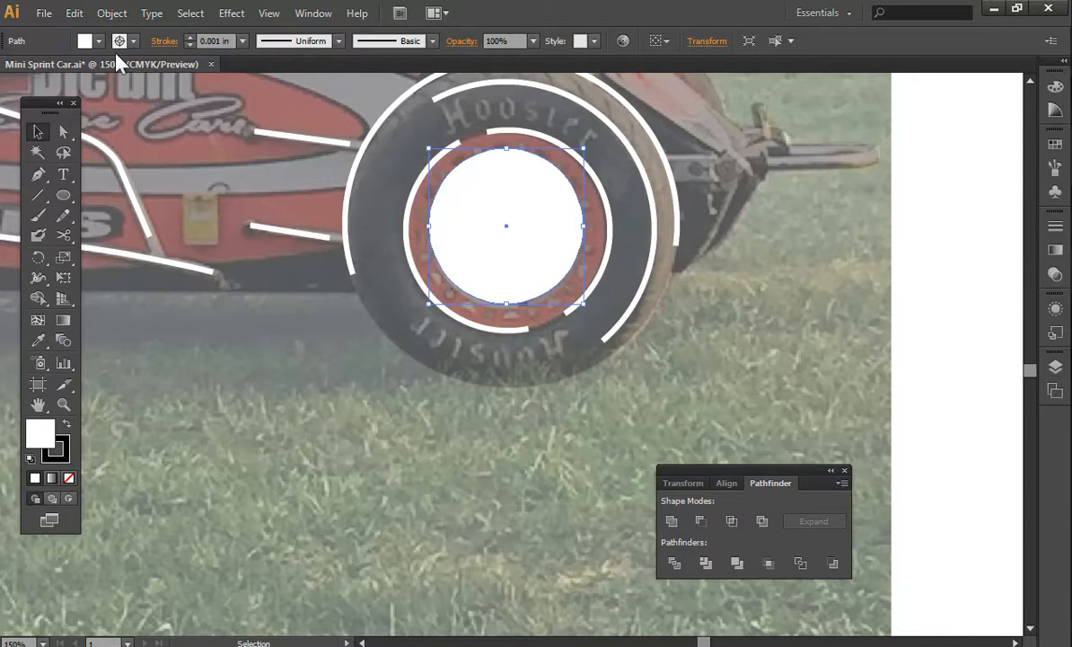
# Step: Fill the larger front wheel circle with black
pyautogui.click(99, 41)
pyautogui.click(20, 72)
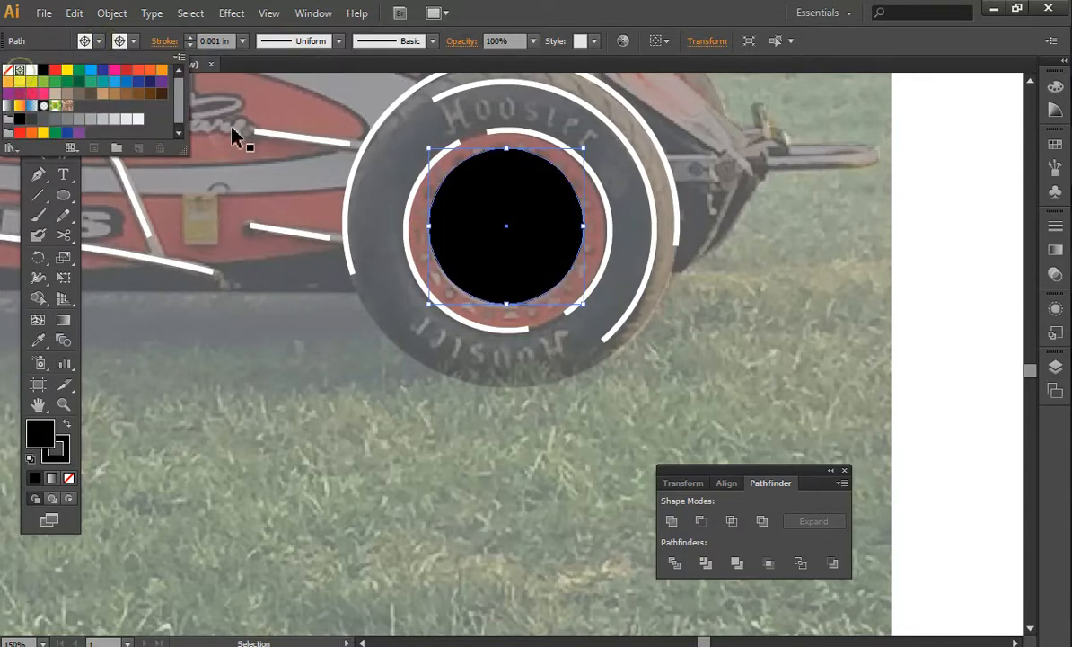
pyautogui.click(674, 263)
# Step: Bring the smaller white hub circle in front of the larger black circle
pyautogui.moveTo(533, 260); pyautogui.dragTo(501, 304)
pyautogui.press('shift')
pyautogui.keyDown('shift'); pyautogui.click(473, 177); pyautogui.keyUp('shift')
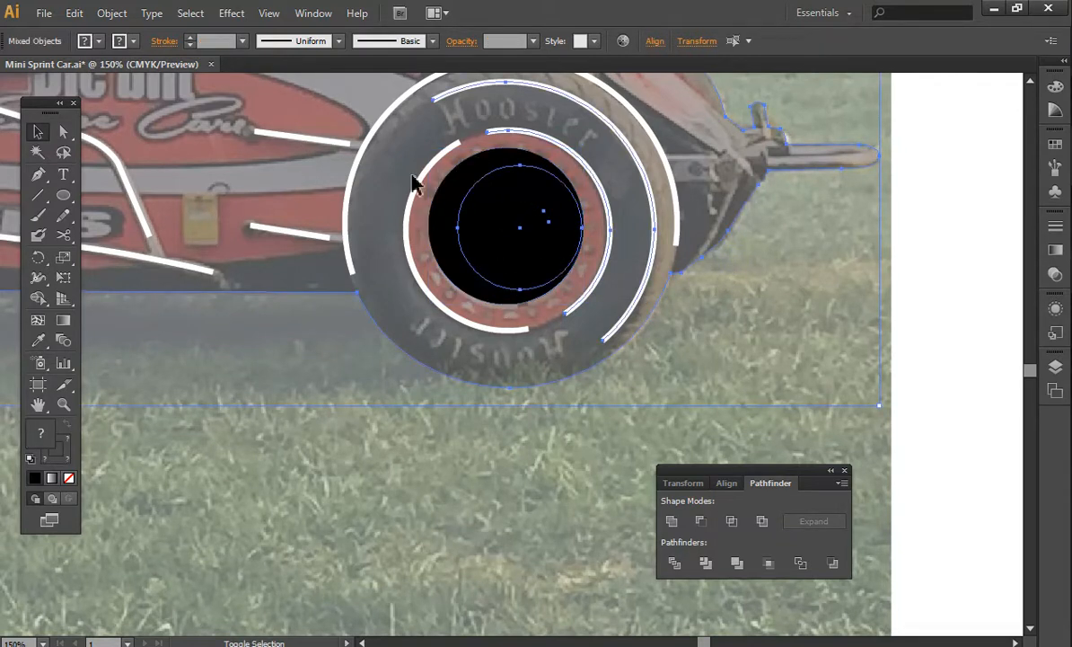
pyautogui.keyDown('shift'); pyautogui.click(302, 208); pyautogui.keyUp('shift')
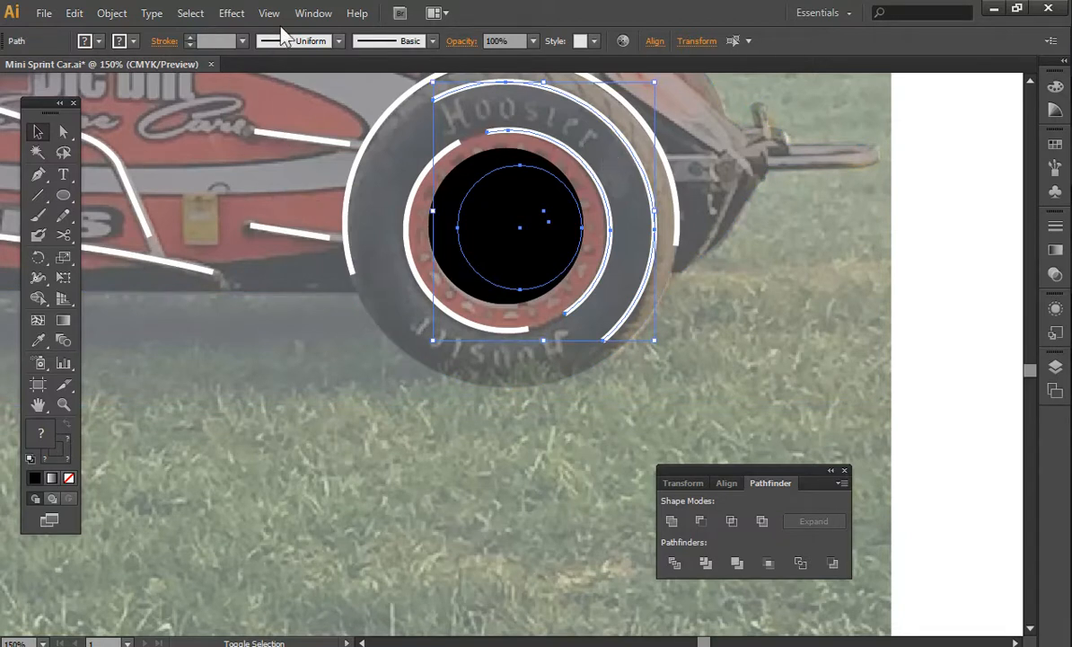
pyautogui.click(112, 13)
pyautogui.moveTo(265, 77)
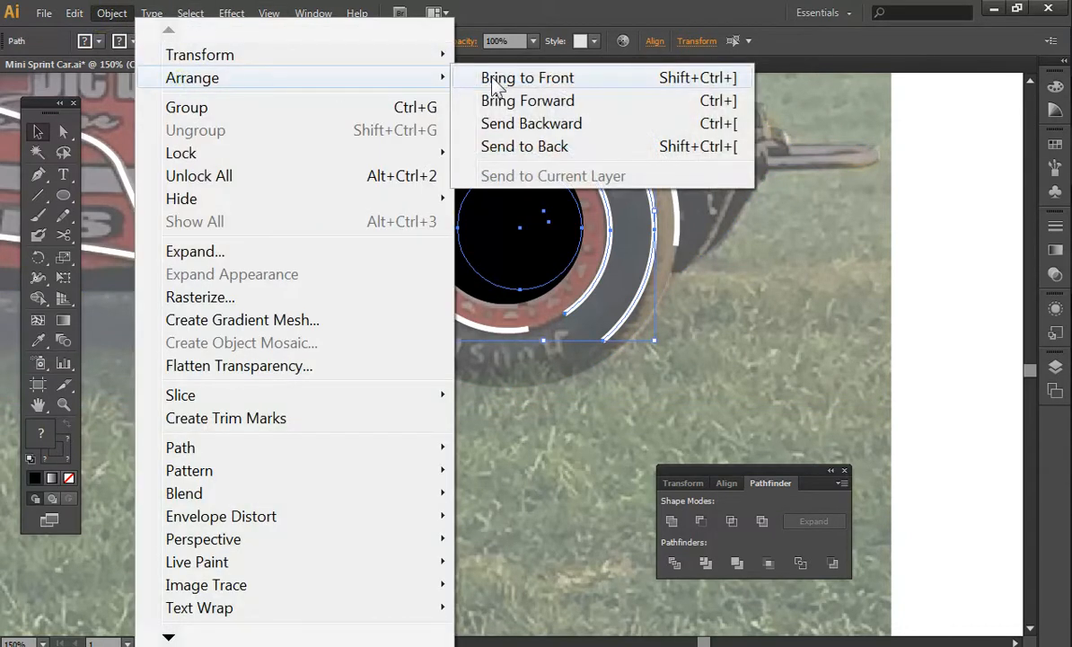
pyautogui.click(527, 78)
pyautogui.hotkey('ctrl', 'shift', 'a')
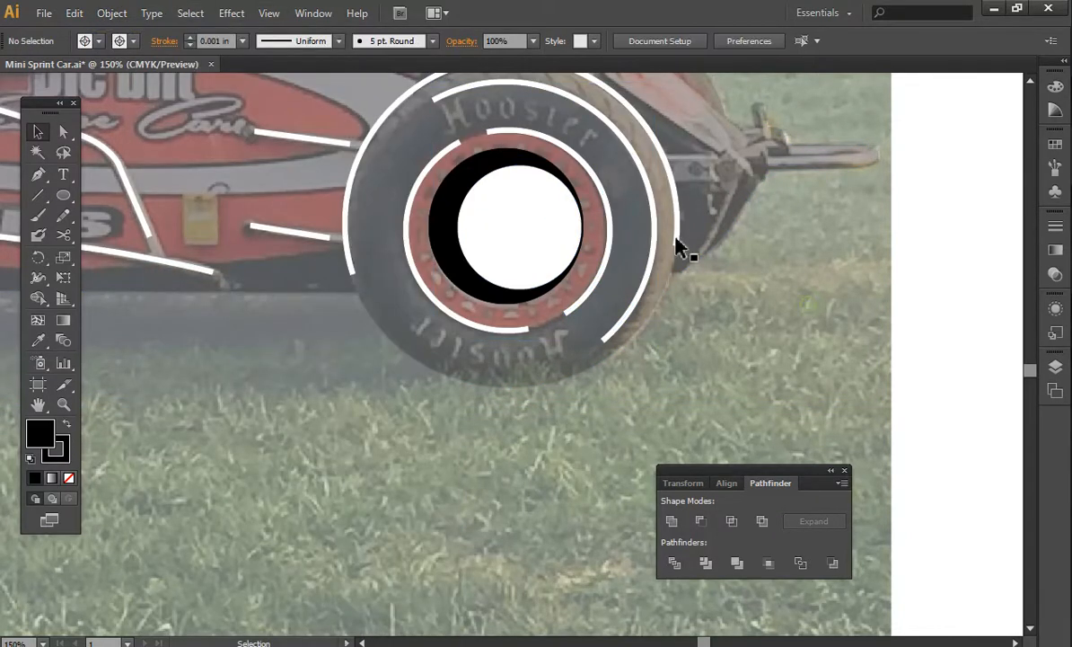
# Step: Subtract the smaller white circle from the larger black one using Minus Front
pyautogui.click(550, 209)
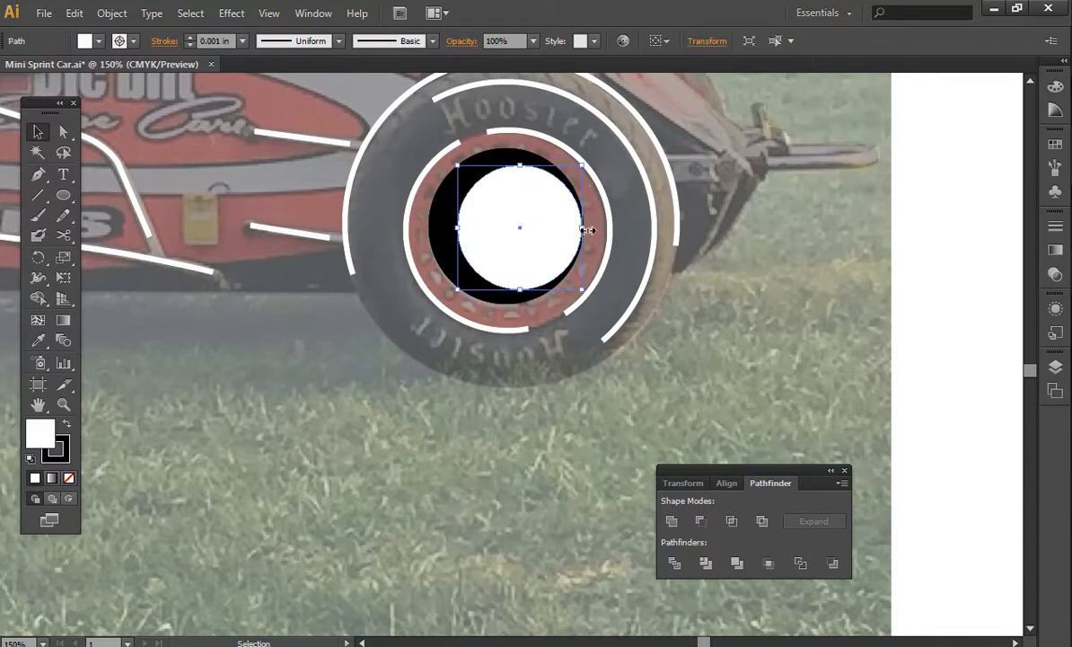
pyautogui.keyDown('shift'); pyautogui.click(441, 233); pyautogui.keyUp('shift')
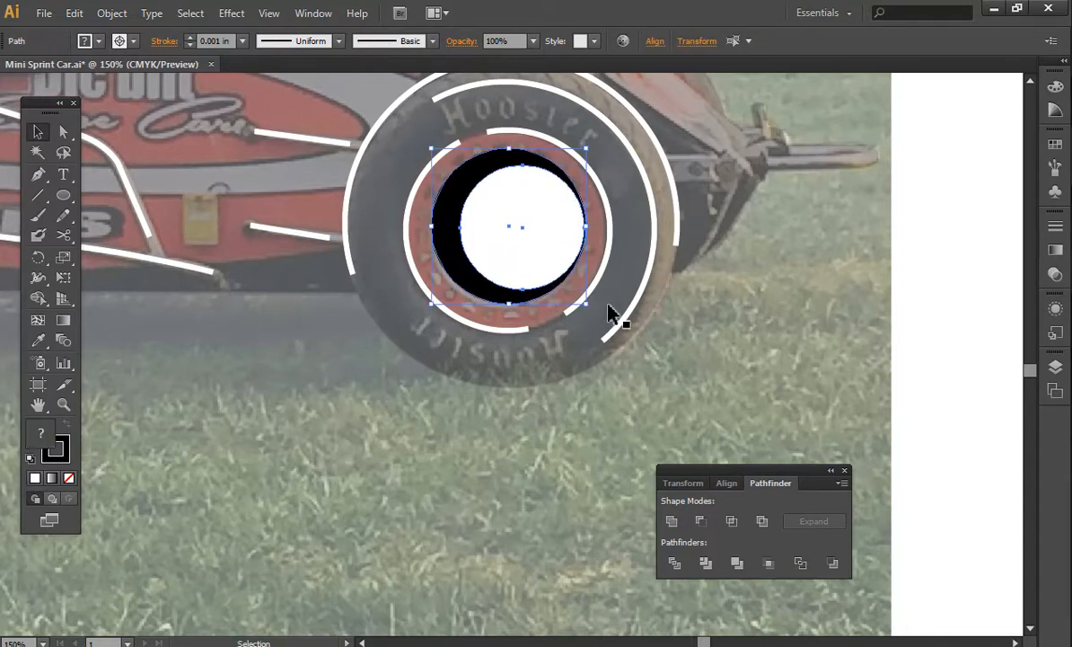
pyautogui.hotkey('ctrl', 'Left')
pyautogui.hotkey('ctrl', 'Left')
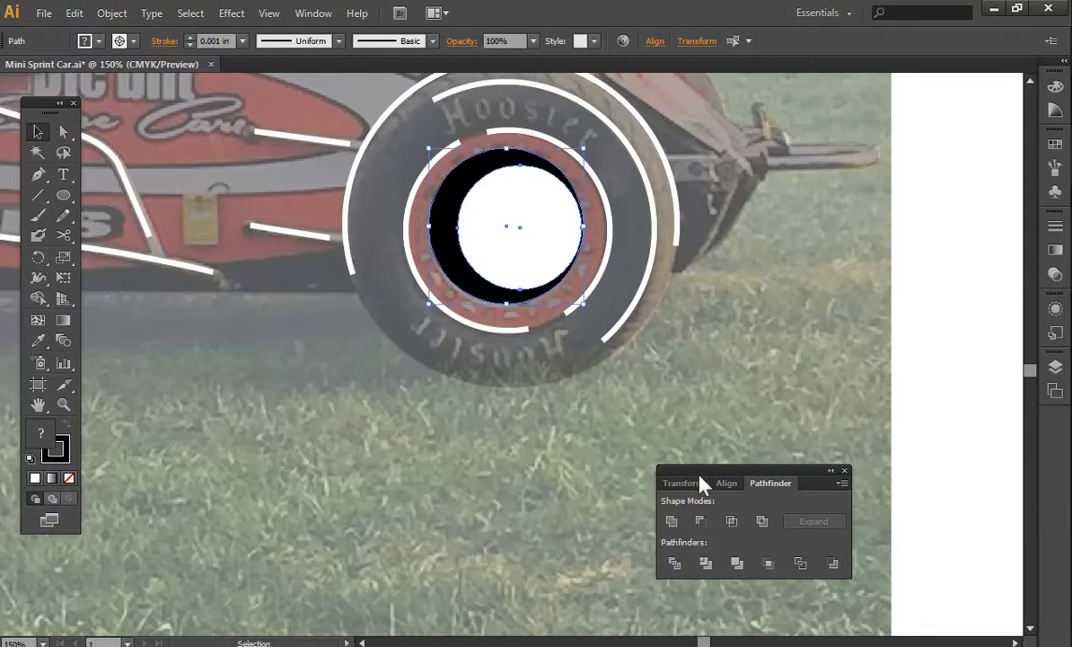
pyautogui.click(701, 522)
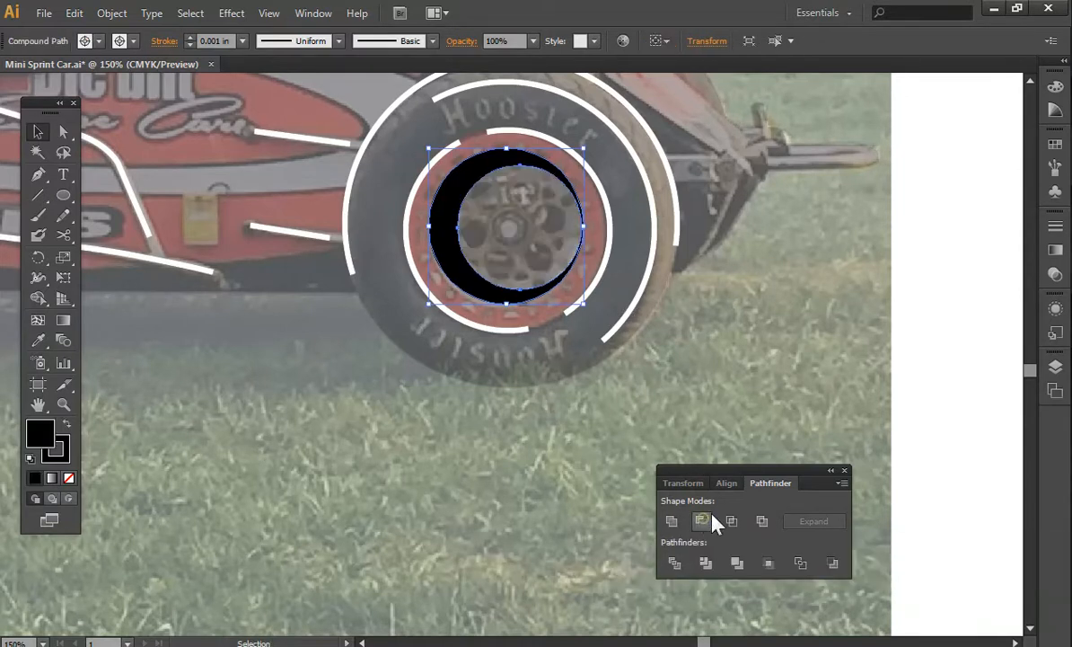
pyautogui.press('a')
pyautogui.click(582, 412)
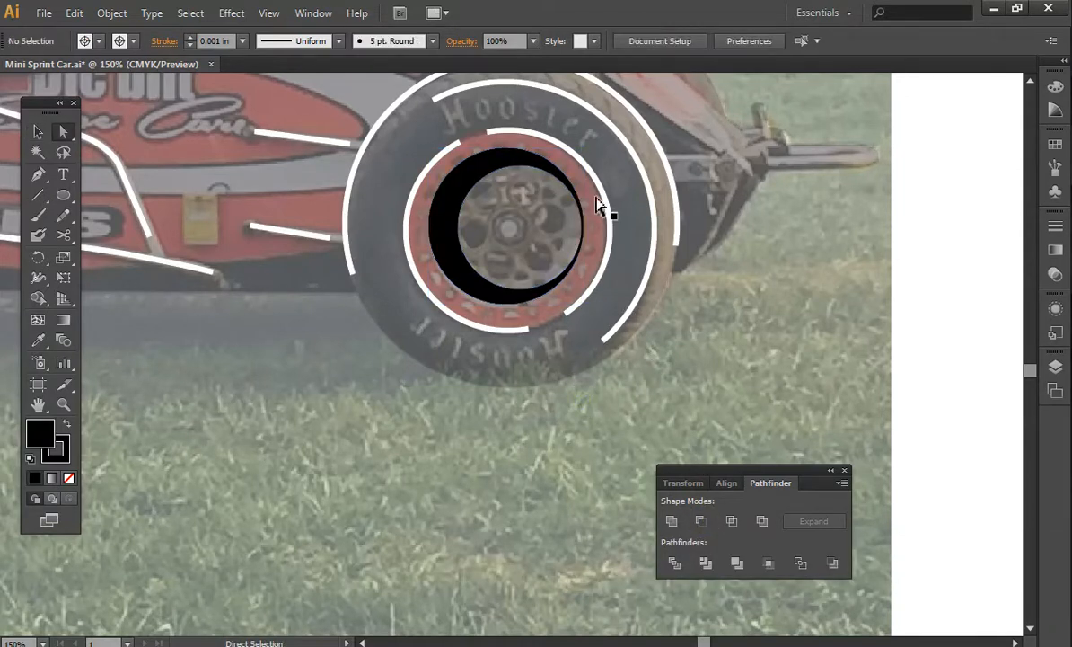
# Step: Draw a closed freehand Pencil shape over the thin front part of the black ring and fill it white
pyautogui.click(574, 205)
pyautogui.click(64, 216)
pyautogui.moveTo(508, 149)
pyautogui.mouseDown()
pyautogui.moveTo(489, 136)
pyautogui.moveTo(516, 175)
pyautogui.moveTo(496, 215)
pyautogui.moveTo(503, 247)
pyautogui.moveTo(539, 292)
pyautogui.moveTo(564, 289)
pyautogui.moveTo(589, 274)
pyautogui.moveTo(594, 219)
pyautogui.moveTo(575, 180)
pyautogui.moveTo(526, 144)
pyautogui.mouseUp()
pyautogui.press('v')
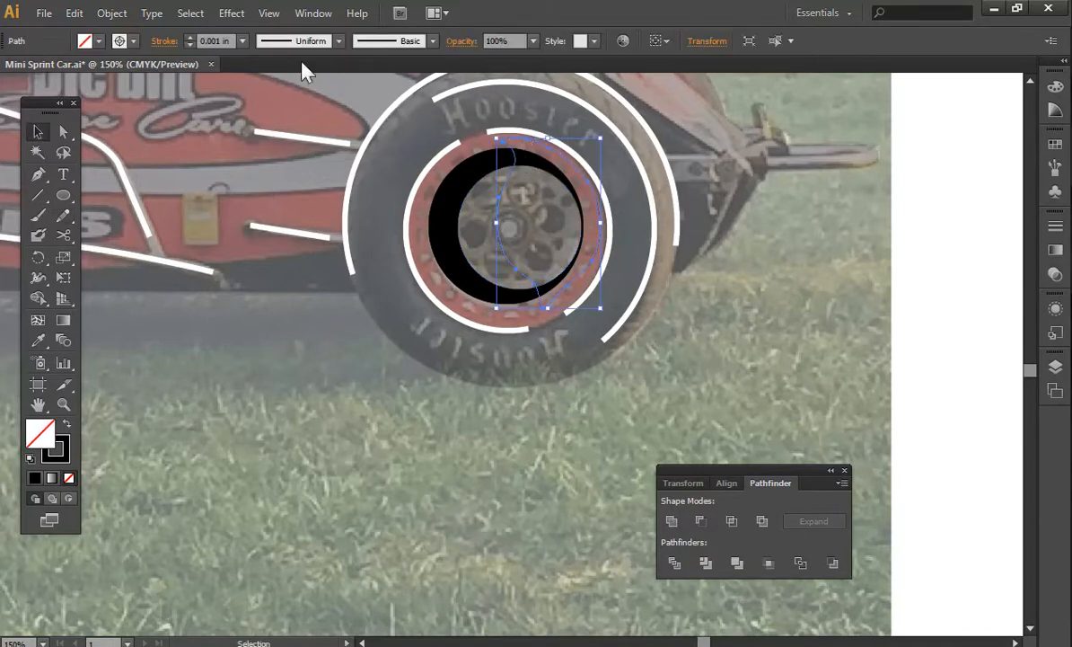
pyautogui.click(99, 41)
pyautogui.click(31, 70)
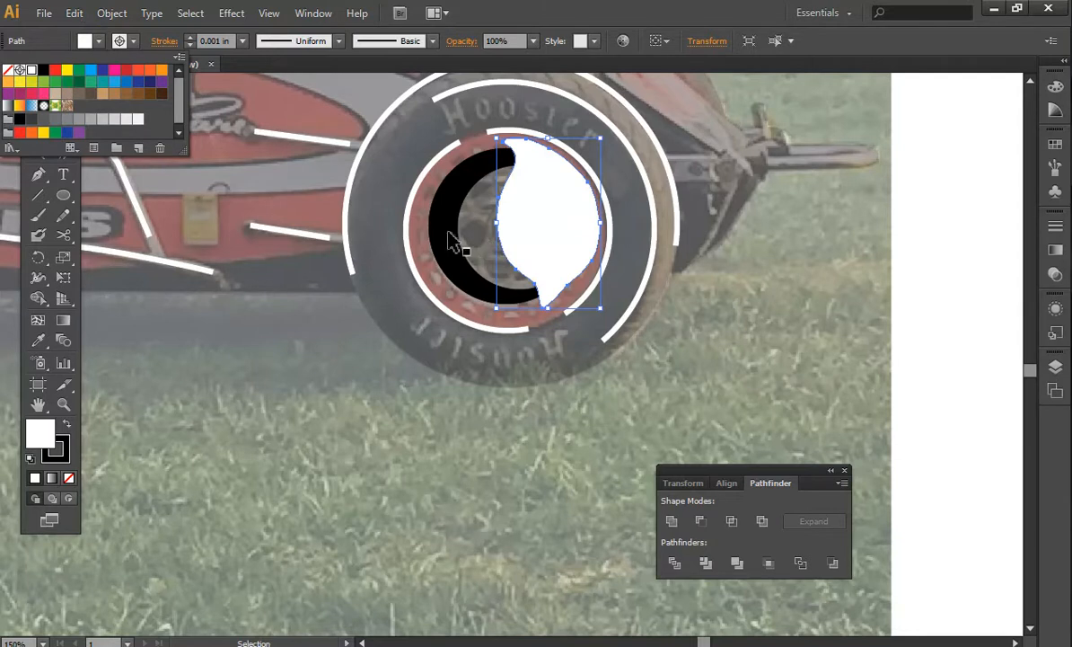
# Step: Subtract the white freehand shape from the black ring with Minus Front, leaving a crescent along the rear of the rim
pyautogui.keyDown('shift'); pyautogui.click(447, 196); pyautogui.keyUp('shift')
pyautogui.keyDown('shift'); pyautogui.click(471, 240); pyautogui.keyUp('shift')
pyautogui.click(700, 521)
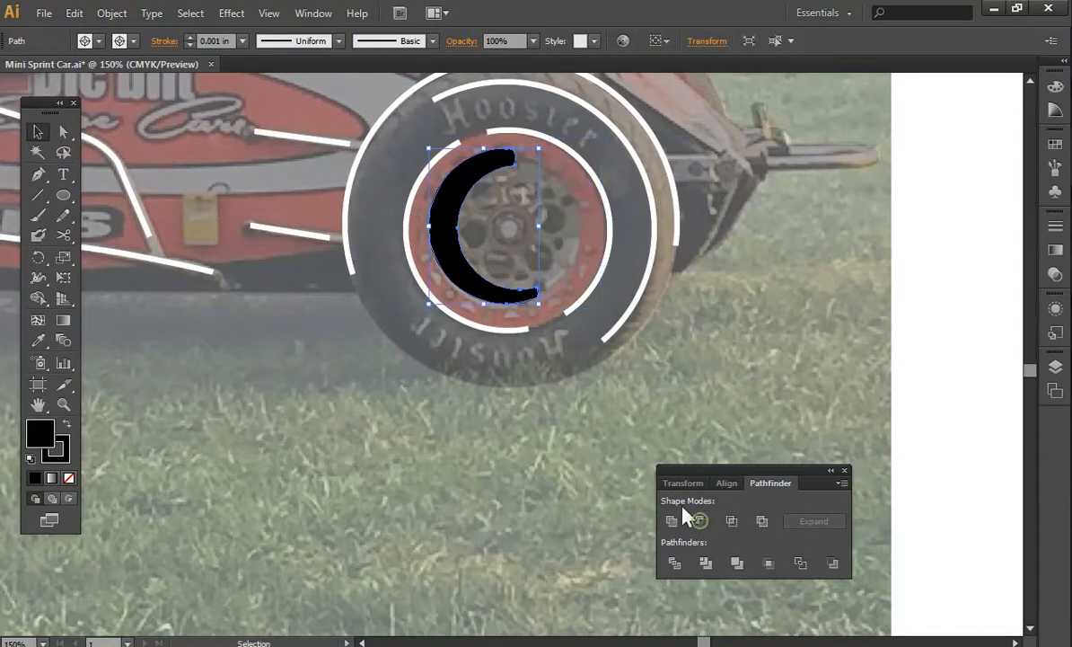
pyautogui.click(589, 512)
# Step: Fill the front wheel's black crescent with white
pyautogui.click(456, 241)
pyautogui.click(86, 40)
pyautogui.click(32, 70)
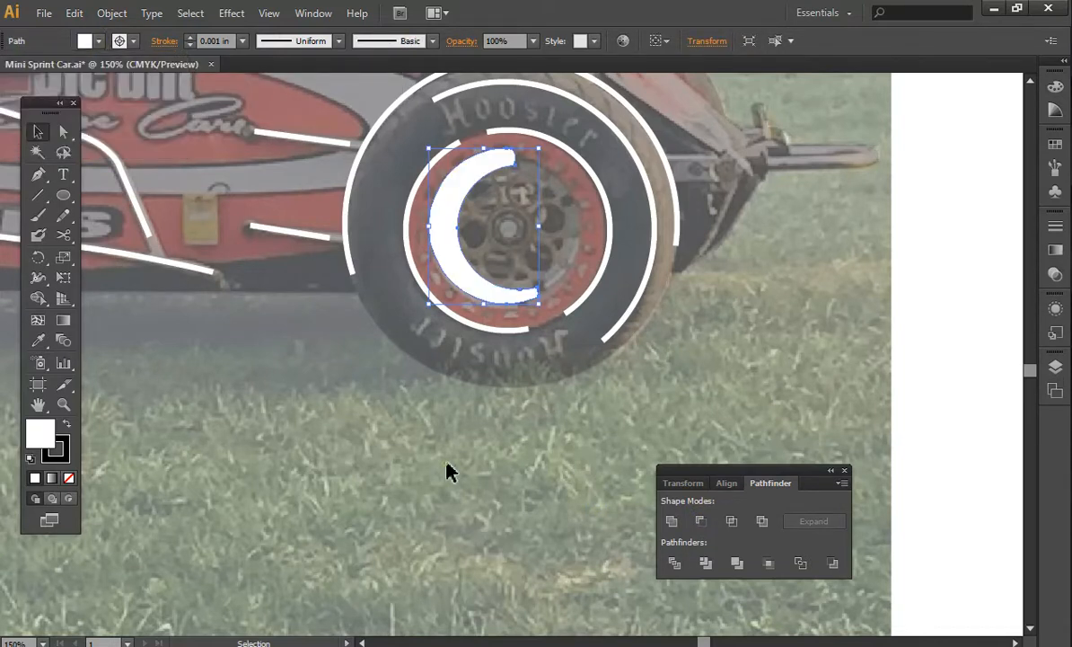
pyautogui.click(530, 456)
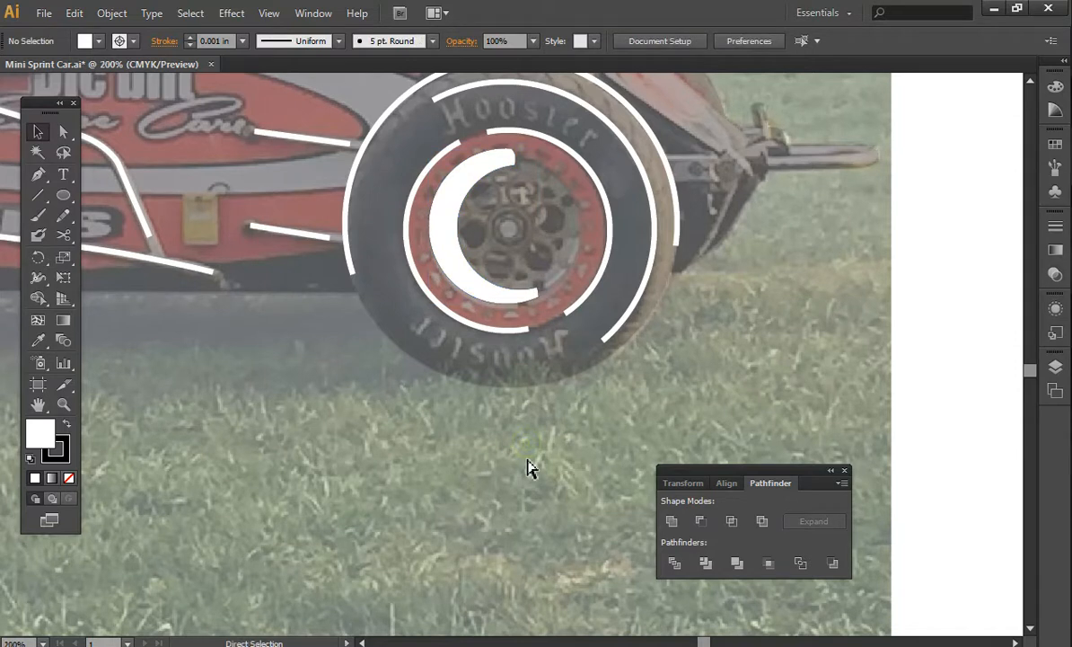
pyautogui.hotkey('ctrl', '=')
pyautogui.hotkey('ctrl', '=')
pyautogui.hotkey('ctrl', '=')
pyautogui.hotkey('ctrl', '-')
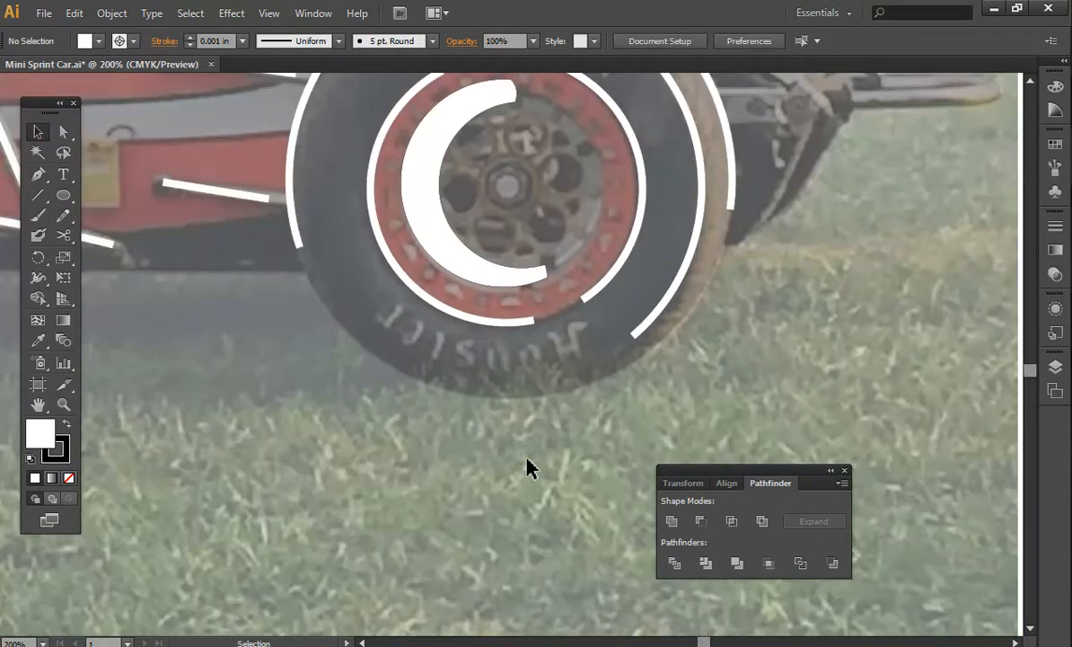
pyautogui.hotkey('ctrl', '-')
pyautogui.hotkey('ctrl', '-')
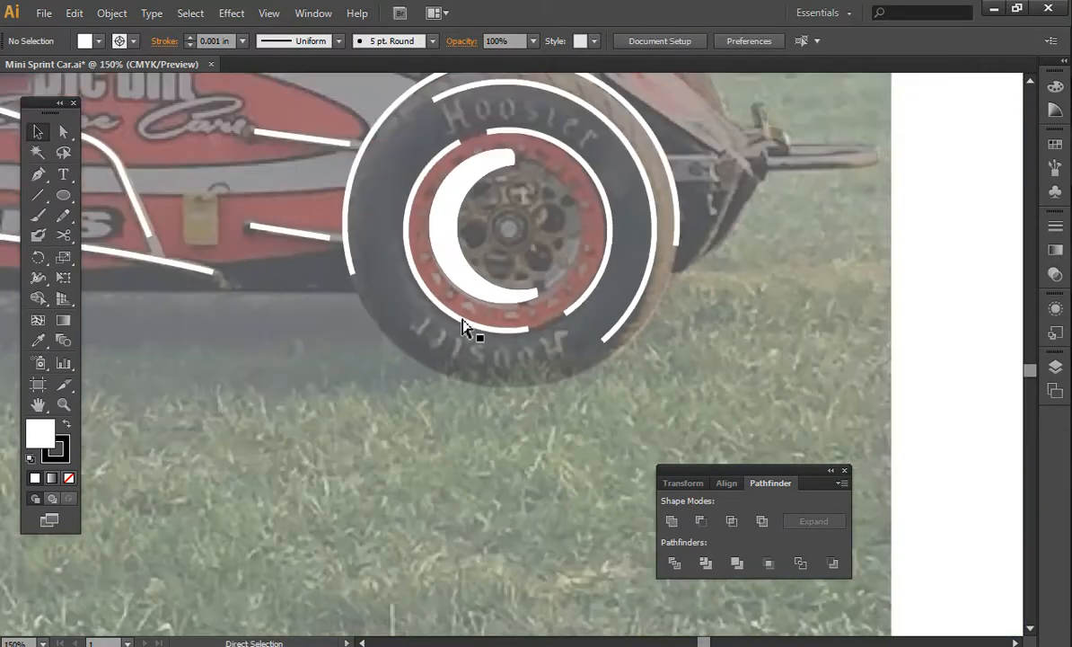
# Step: Draw a small white circle over the hole just in front of the front wheel's hub nut
pyautogui.click(39, 406)
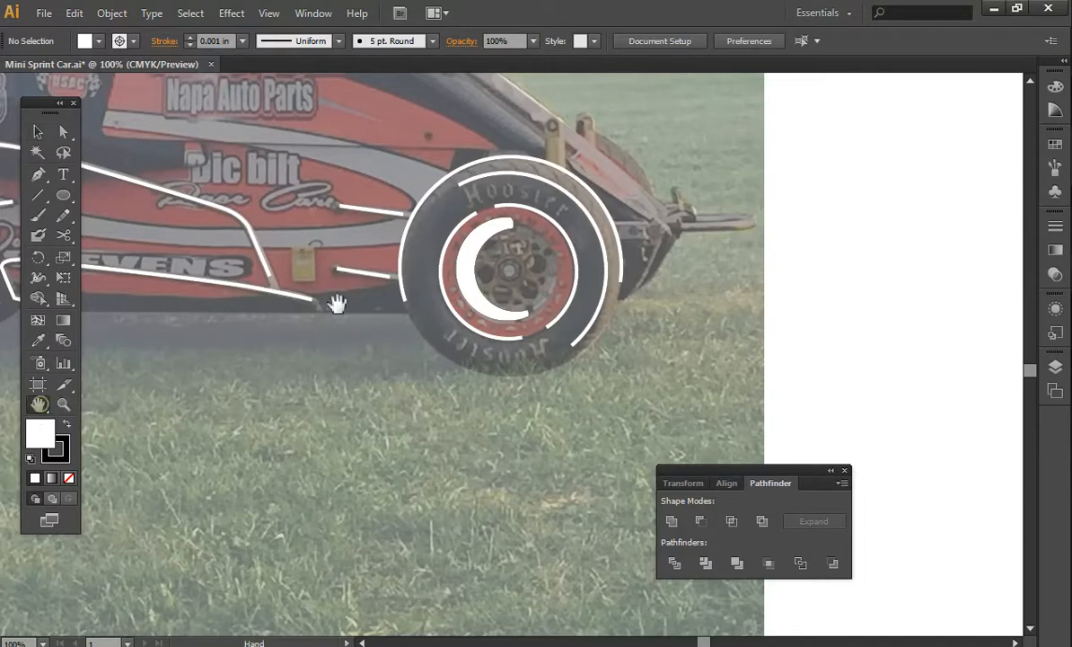
pyautogui.moveTo(578, 257); pyautogui.dragTo(546, 292)
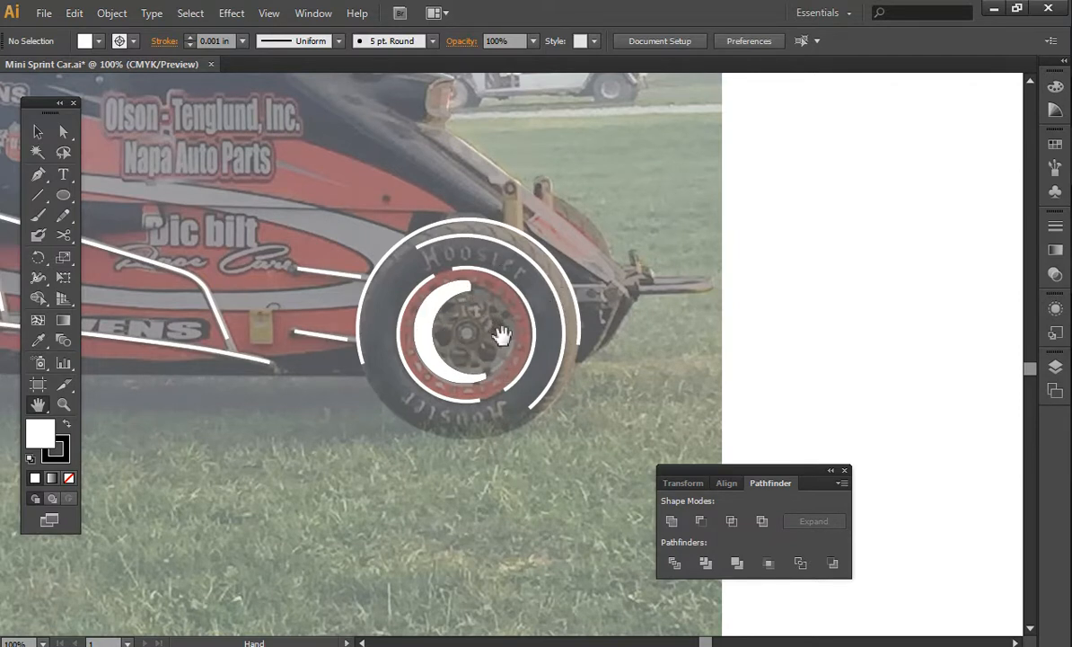
pyautogui.hotkey('ctrl', '+')
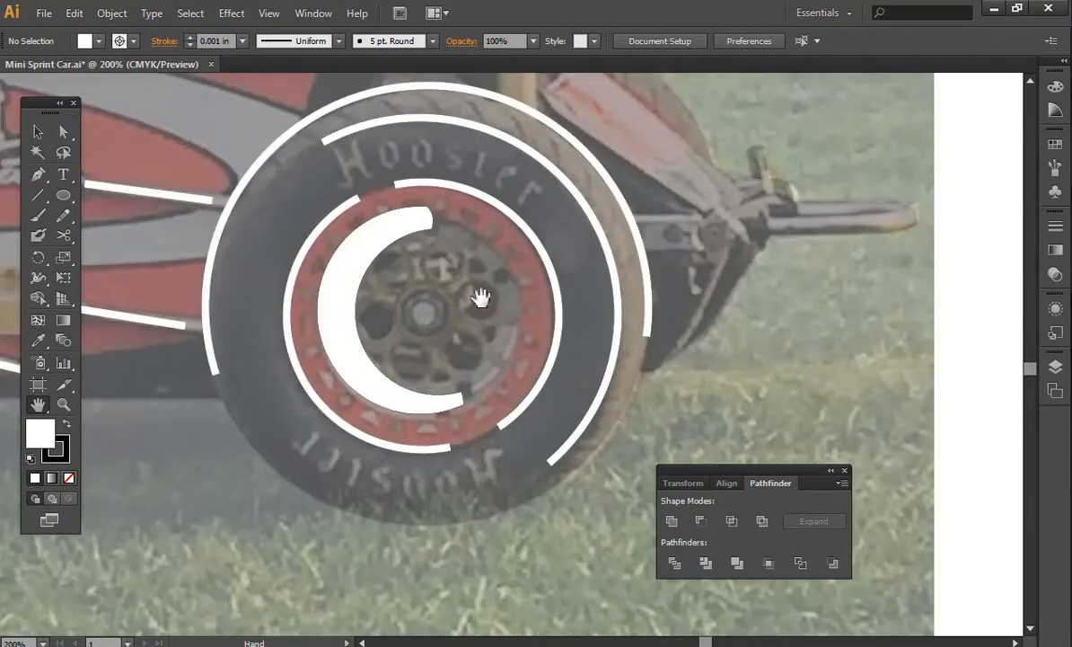
pyautogui.hotkey('ctrl', '+')
pyautogui.hotkey('ctrl', '+')
pyautogui.click(63, 196)
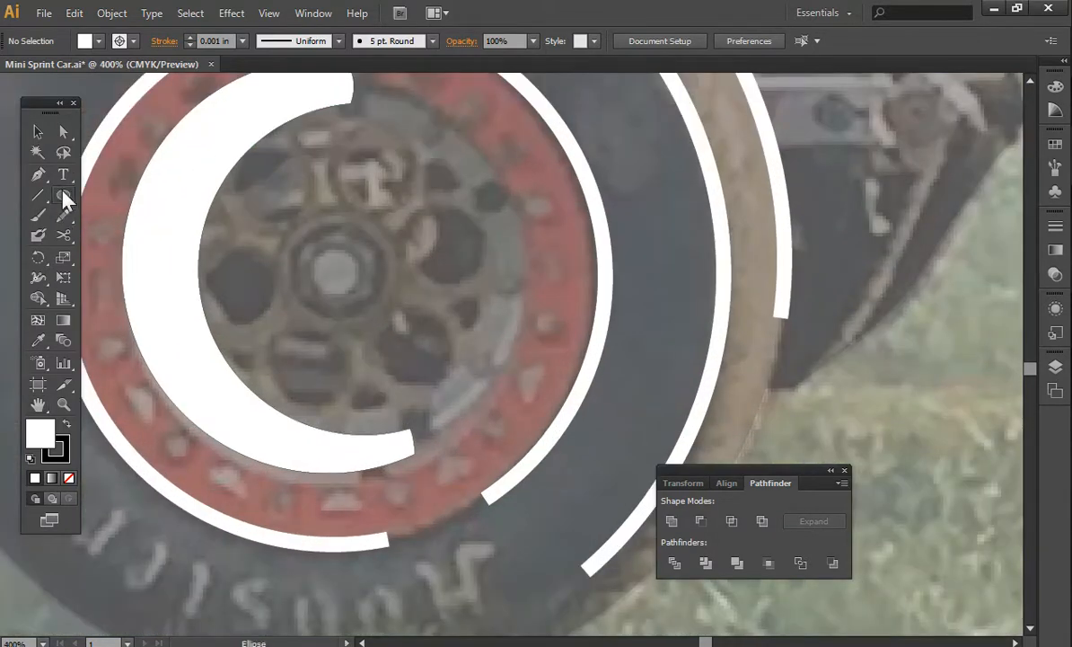
pyautogui.moveTo(64, 194); pyautogui.dragTo(97, 215)
pyautogui.moveTo(464, 275); pyautogui.dragTo(472, 284)
# Step: Place copies of the small white circle over the lower front, upper and upper rear holes of the front hub
pyautogui.press('v')
pyautogui.moveTo(443, 244); pyautogui.dragTo(516, 376)
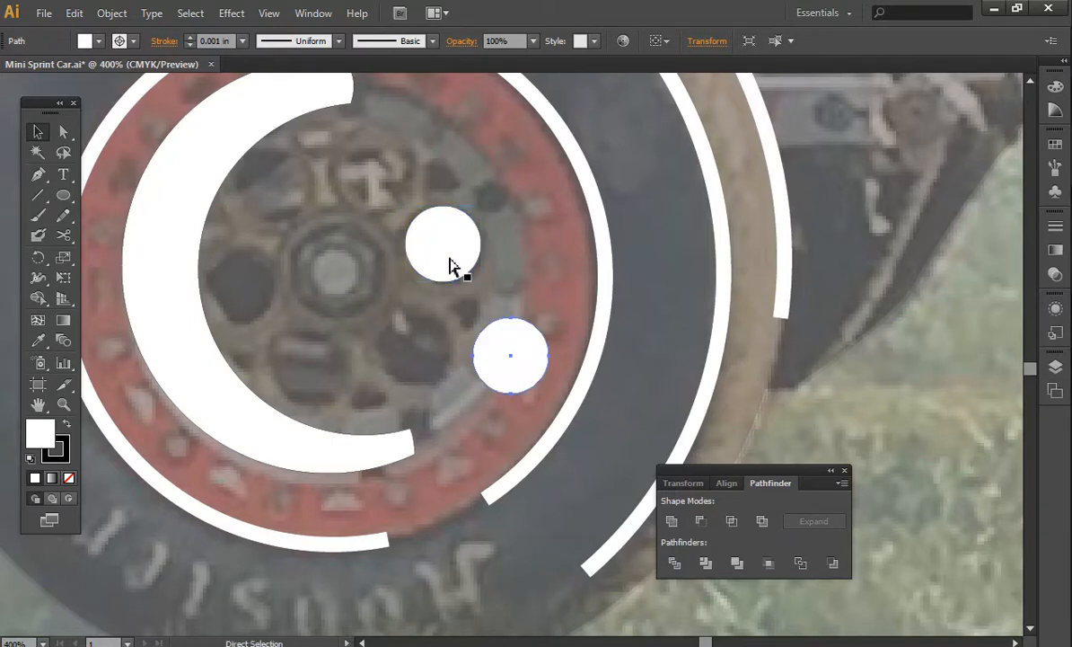
pyautogui.moveTo(416, 354); pyautogui.dragTo(415, 354)
pyautogui.click(503, 352)
pyautogui.moveTo(510, 361); pyautogui.dragTo(371, 168)
pyautogui.click(526, 357)
pyautogui.moveTo(508, 361); pyautogui.dragTo(265, 197)
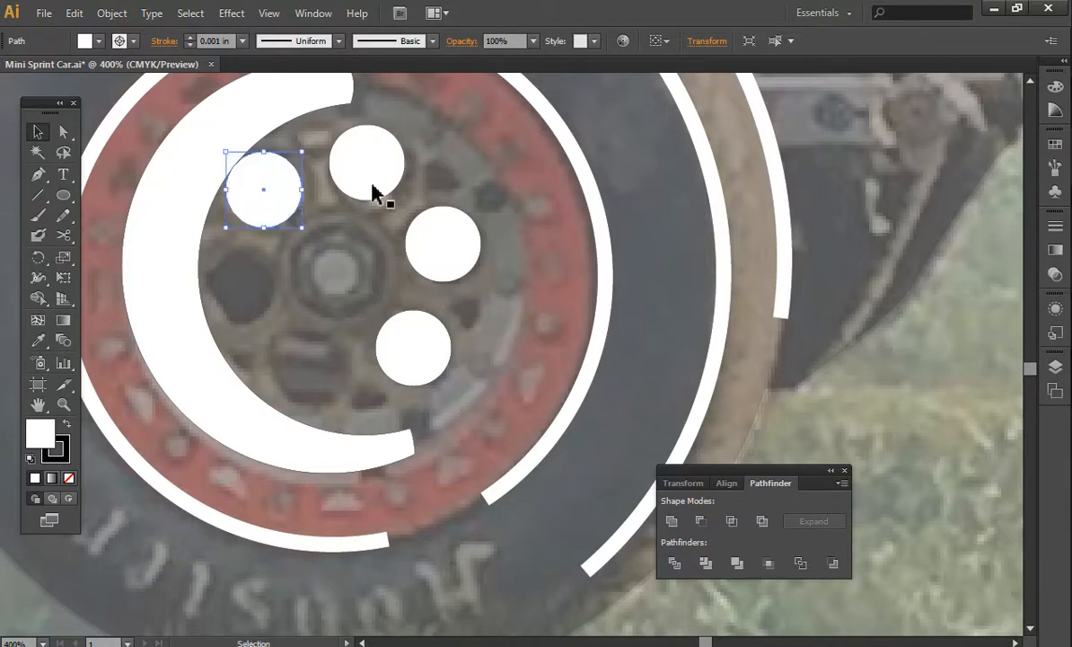
# Step: Nudge the small white circles over the upper rear, upper and front holes of the front hub into better alignment
pyautogui.click(585, 175)
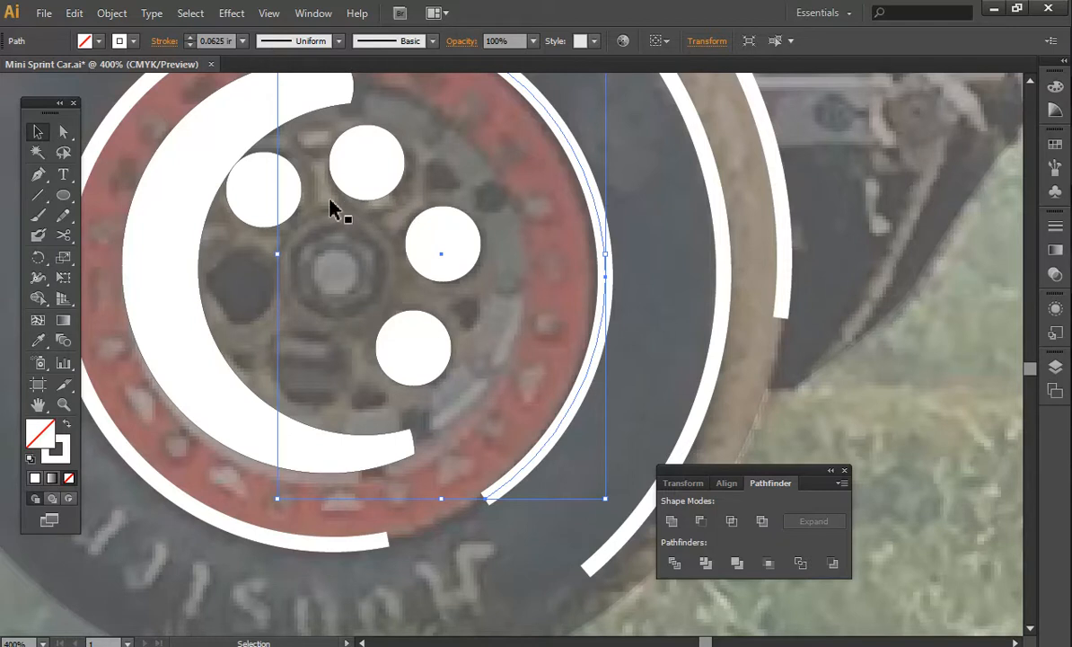
pyautogui.moveTo(265, 189); pyautogui.dragTo(265, 185)
pyautogui.moveTo(390, 163); pyautogui.dragTo(387, 167)
pyautogui.moveTo(454, 256)
pyautogui.mouseDown()
pyautogui.moveTo(452, 241)
pyautogui.moveTo(459, 257)
pyautogui.mouseUp()
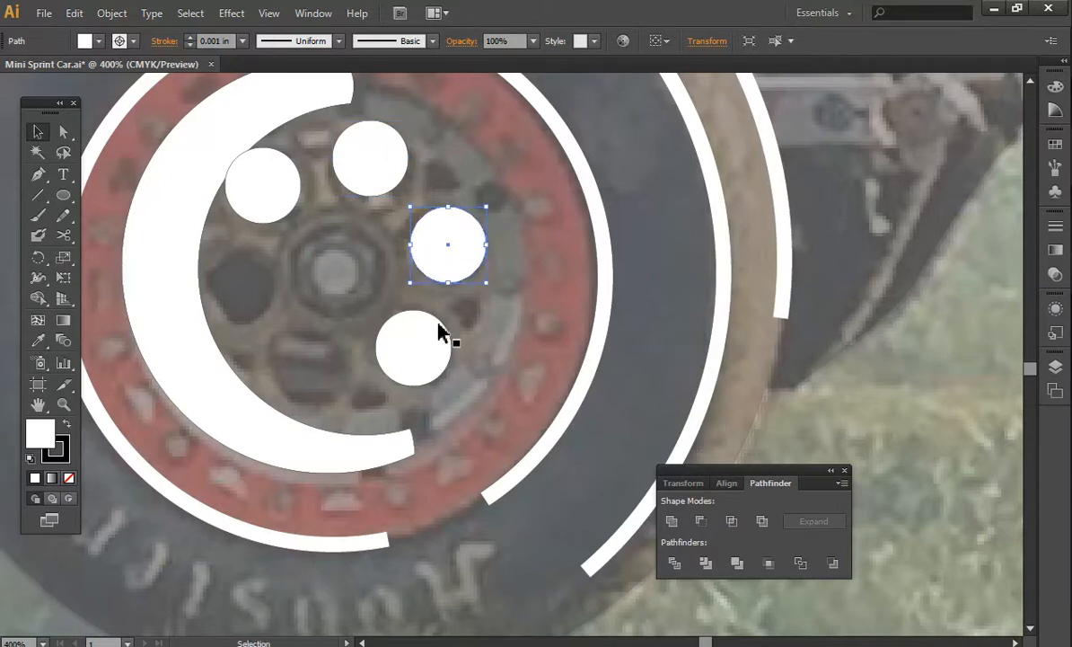
# Step: Place copies of the small white circle over the rear and lower rear holes of the front hub
pyautogui.keyDown('alt'); pyautogui.moveTo(440, 332); pyautogui.dragTo(537, 340); pyautogui.keyUp('alt')
pyautogui.moveTo(281, 321); pyautogui.dragTo(220, 287)
pyautogui.hotkey('ctrl', 'v')
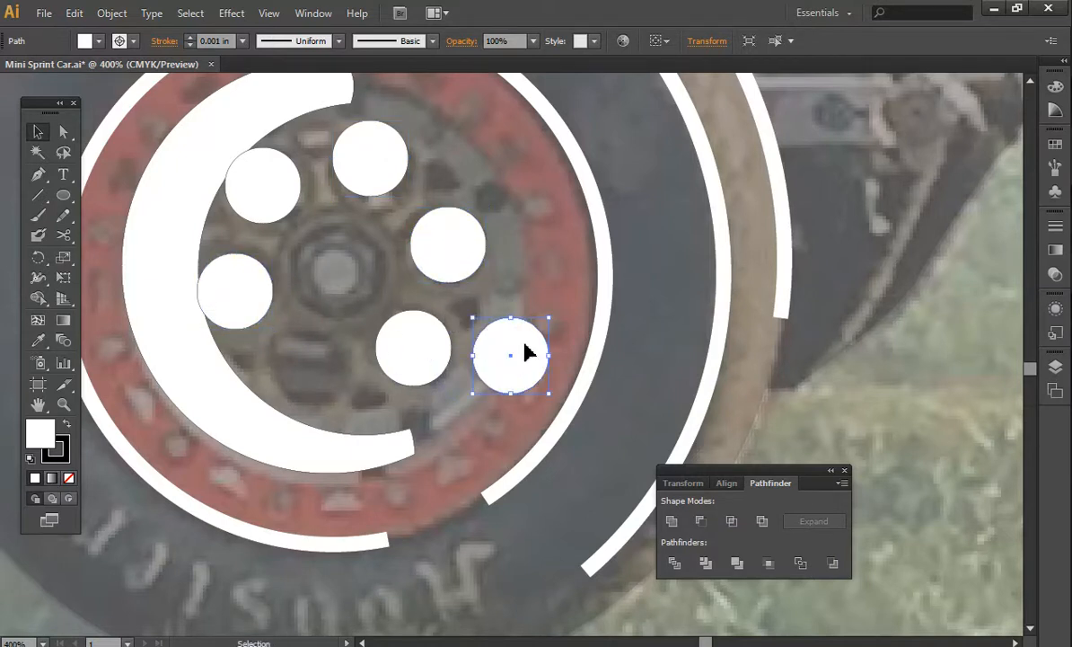
pyautogui.moveTo(508, 366); pyautogui.dragTo(308, 382)
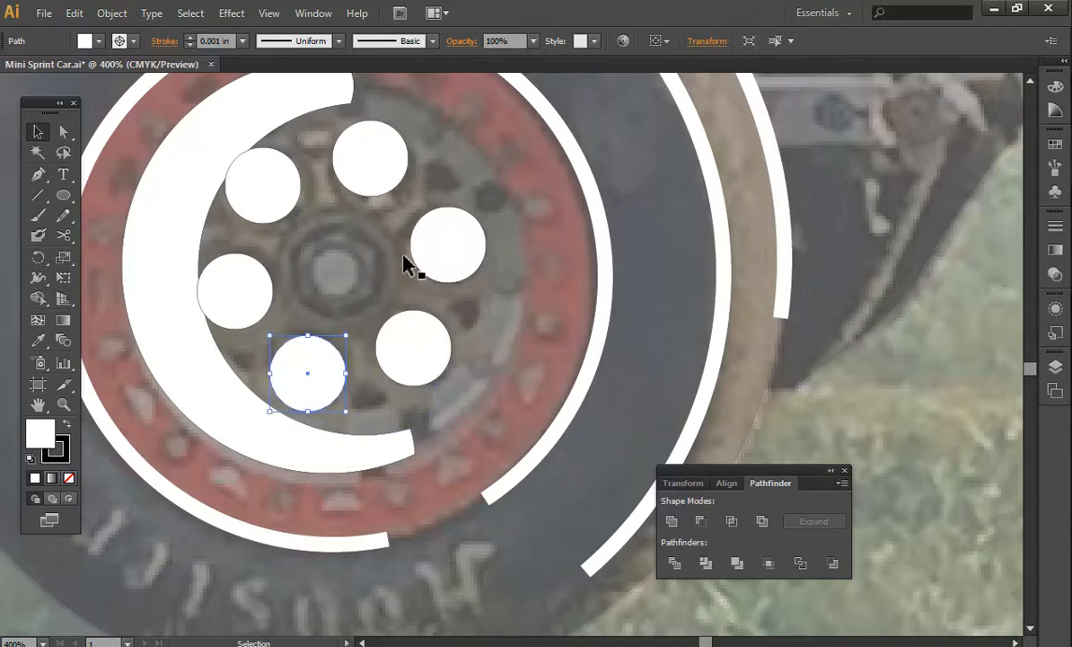
pyautogui.hotkey('ctrl', 'v')
pyautogui.moveTo(508, 367); pyautogui.dragTo(338, 283)
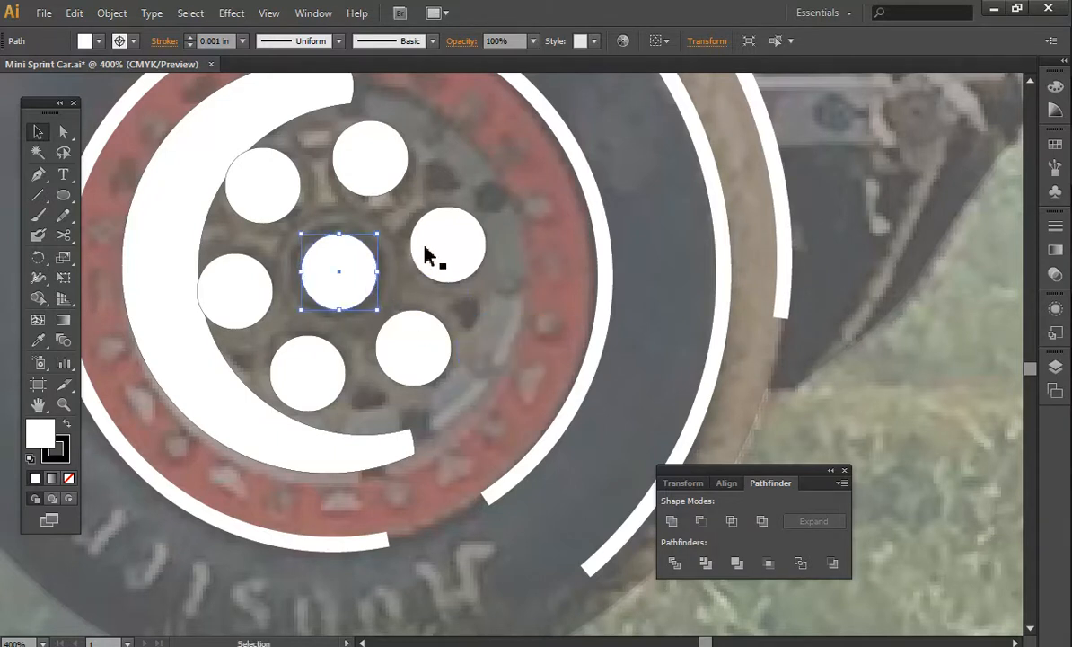
pyautogui.press('Delete')
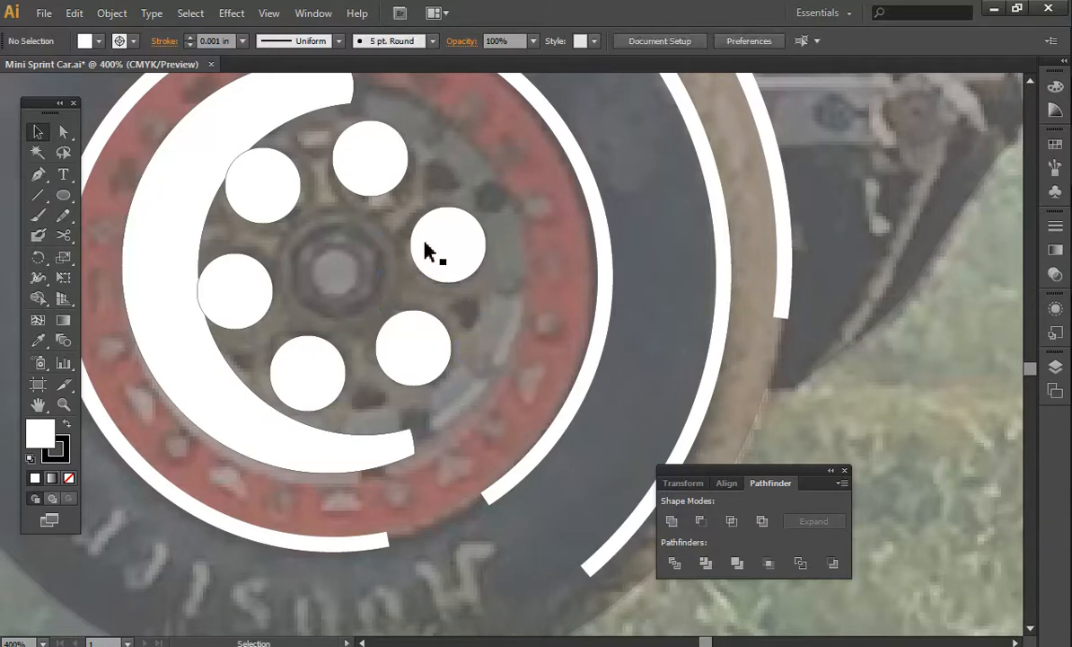
# Step: Draw a short curved white 0.0625 in line around the front side of the front wheel's hub nut with the Pen tool and deselect it
pyautogui.click(599, 204)
pyautogui.click(38, 174)
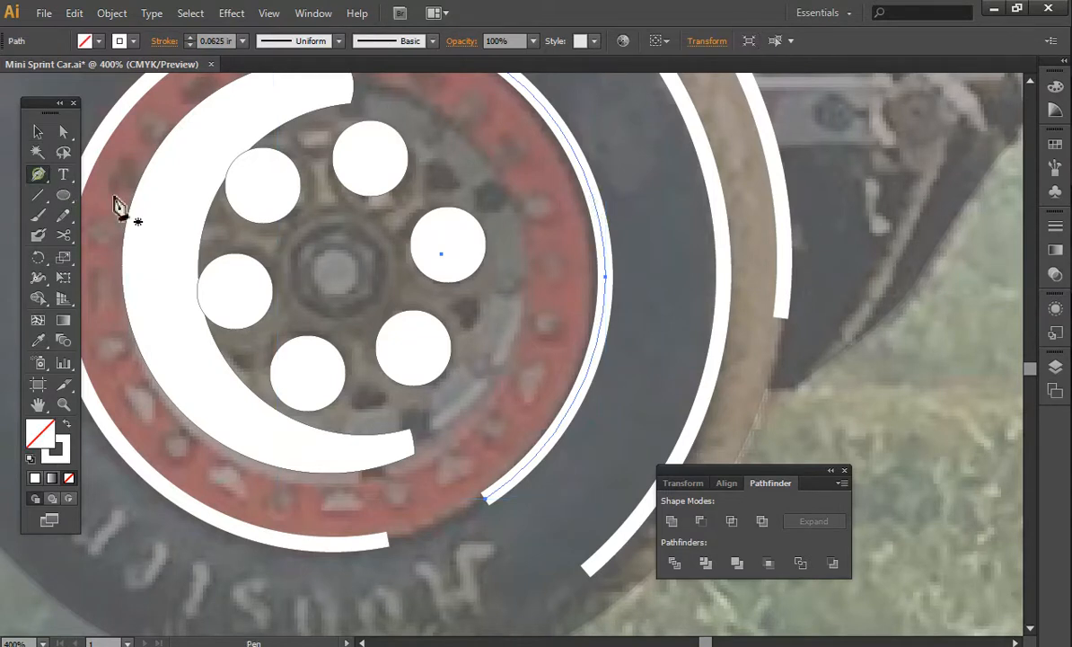
pyautogui.click(337, 236)
pyautogui.moveTo(343, 299)
pyautogui.mouseDown()
pyautogui.moveTo(306, 316)
pyautogui.moveTo(287, 346)
pyautogui.moveTo(296, 349)
pyautogui.mouseUp()
pyautogui.hotkey('ctrl', '+')
pyautogui.hotkey('ctrl', '+')
pyautogui.hotkey('ctrl', '+')
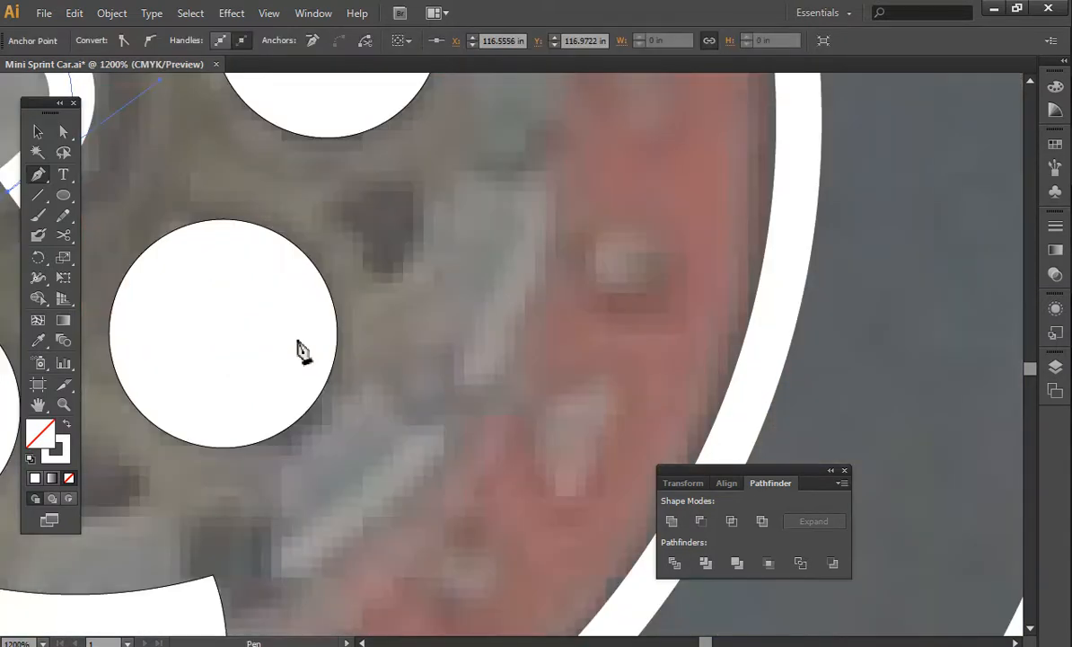
pyautogui.hotkey('ctrl', '-')
pyautogui.hotkey('ctrl', '-')
pyautogui.hotkey('ctrl', '-')
pyautogui.hotkey('ctrl', '-')
pyautogui.hotkey('ctrl', '-')
pyautogui.hotkey('ctrl', '-')
pyautogui.hotkey('ctrl', '-')
pyautogui.press('v')
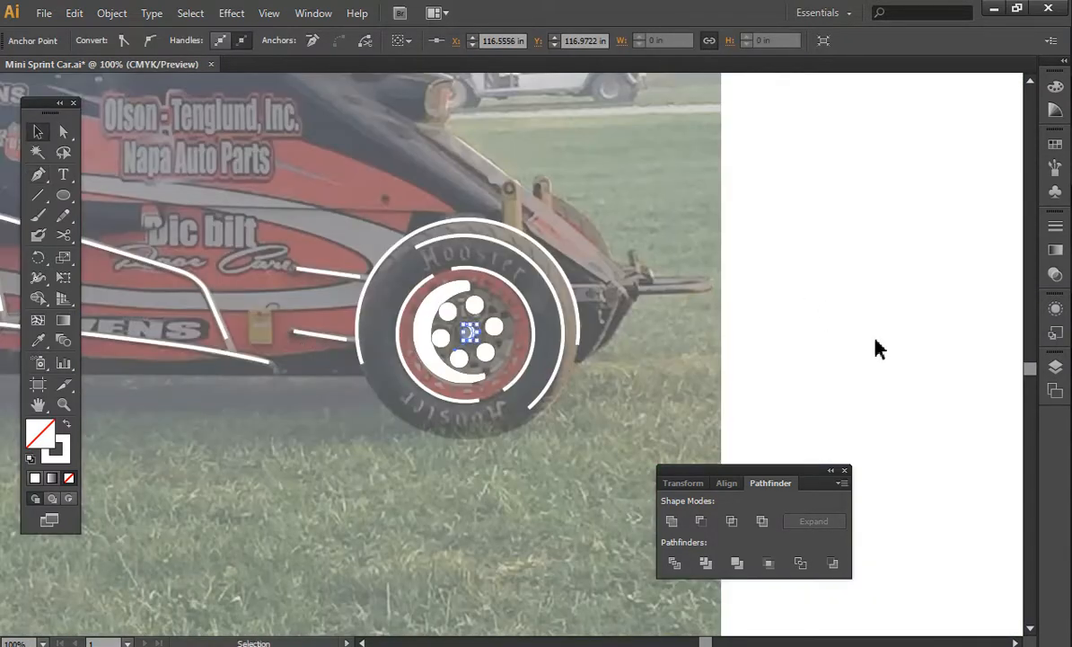
pyautogui.click(874, 345)
# Step: Unite the front wheel's white crescent with the circles over the upper rear and rear hub holes
pyautogui.hotkey('ctrl', '+')
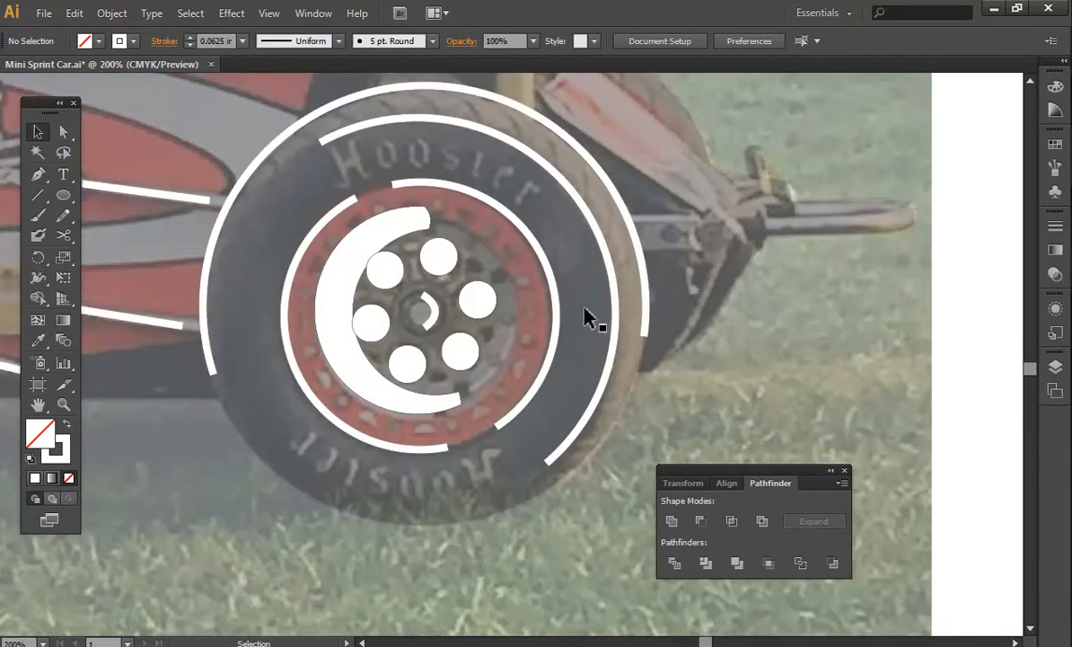
pyautogui.click(383, 271)
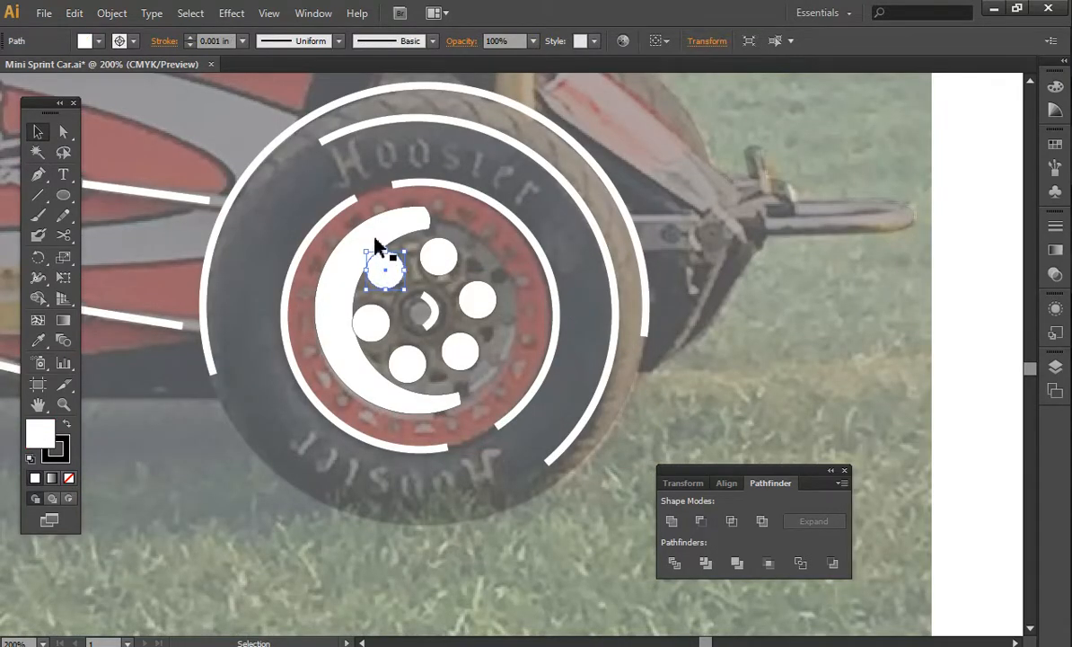
pyautogui.keyDown('shift'); pyautogui.click(362, 225); pyautogui.keyUp('shift')
pyautogui.keyDown('shift'); pyautogui.click(374, 319); pyautogui.keyUp('shift')
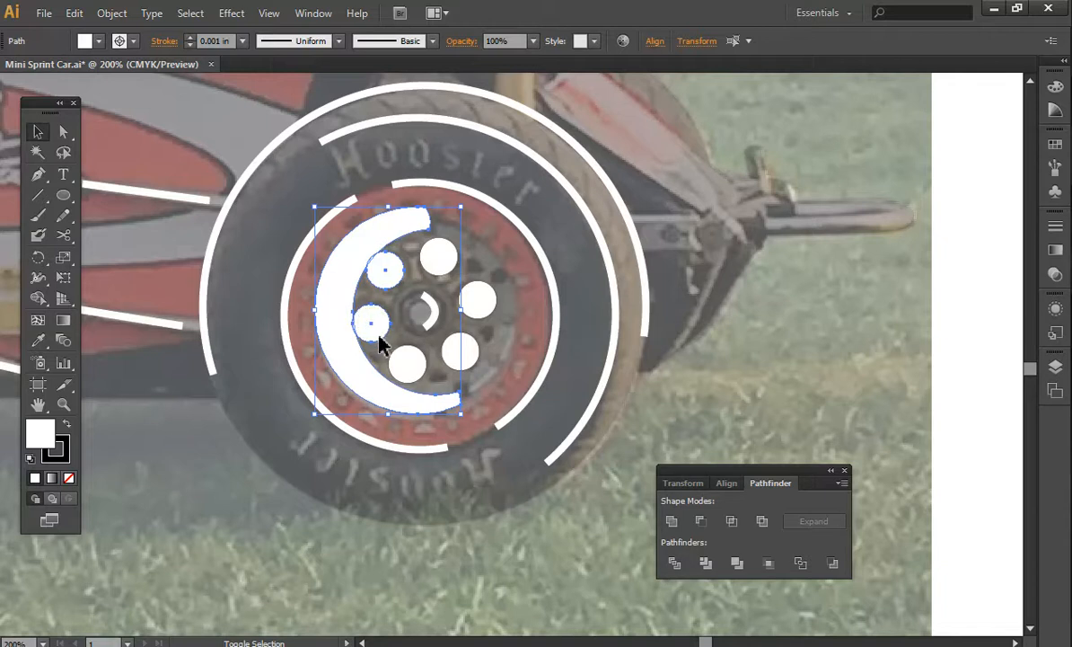
pyautogui.click(672, 521)
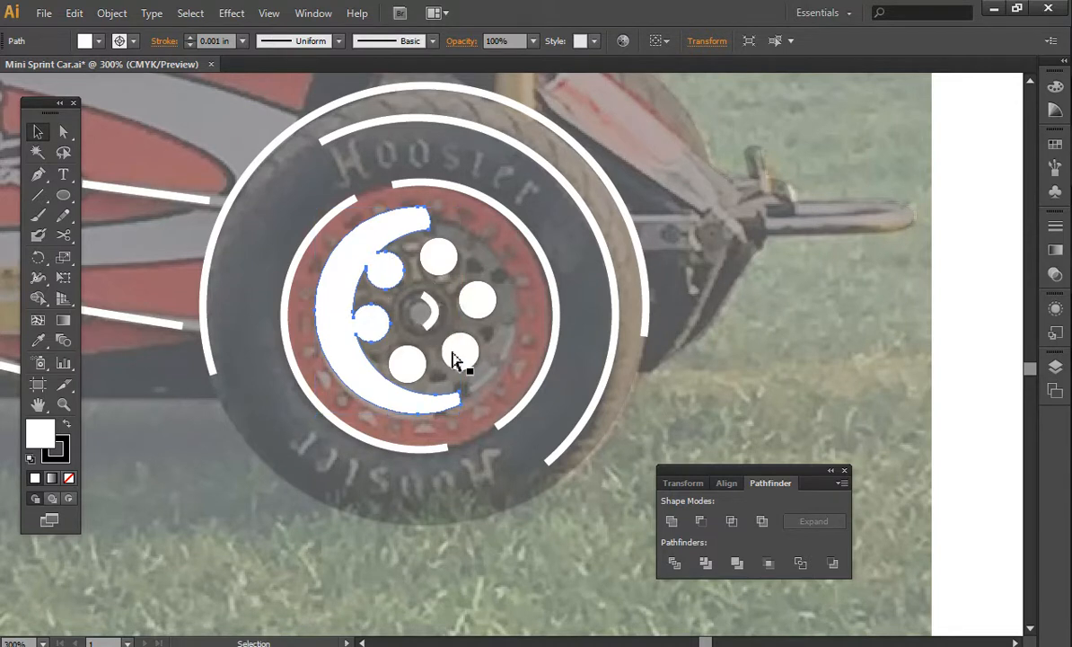
pyautogui.hotkey('ctrl', '+')
pyautogui.hotkey('ctrl', '+')
pyautogui.hotkey('ctrl', '+')
pyautogui.hotkey('ctrl', '-')
pyautogui.hotkey('ctrl', '-')
pyautogui.hotkey('ctrl', '-')
pyautogui.hotkey('ctrl', '-')
pyautogui.hotkey('ctrl', '-')
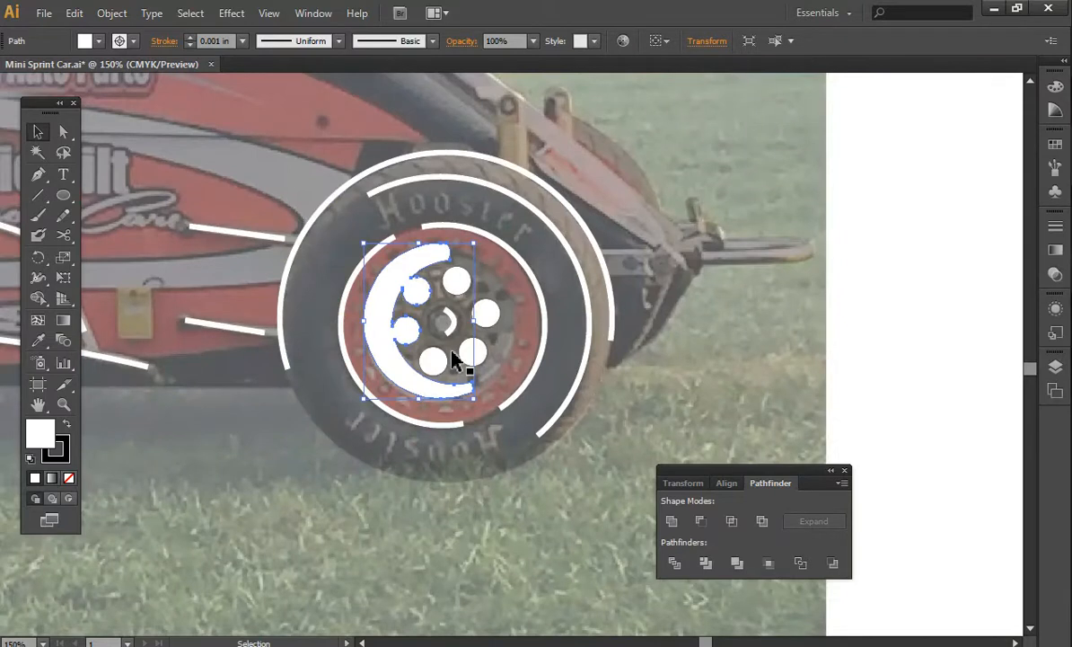
# Step: Set the car silhouette's opacity to 100% to preview the white detail lines against solid black
pyautogui.hotkey('ctrl', '-')
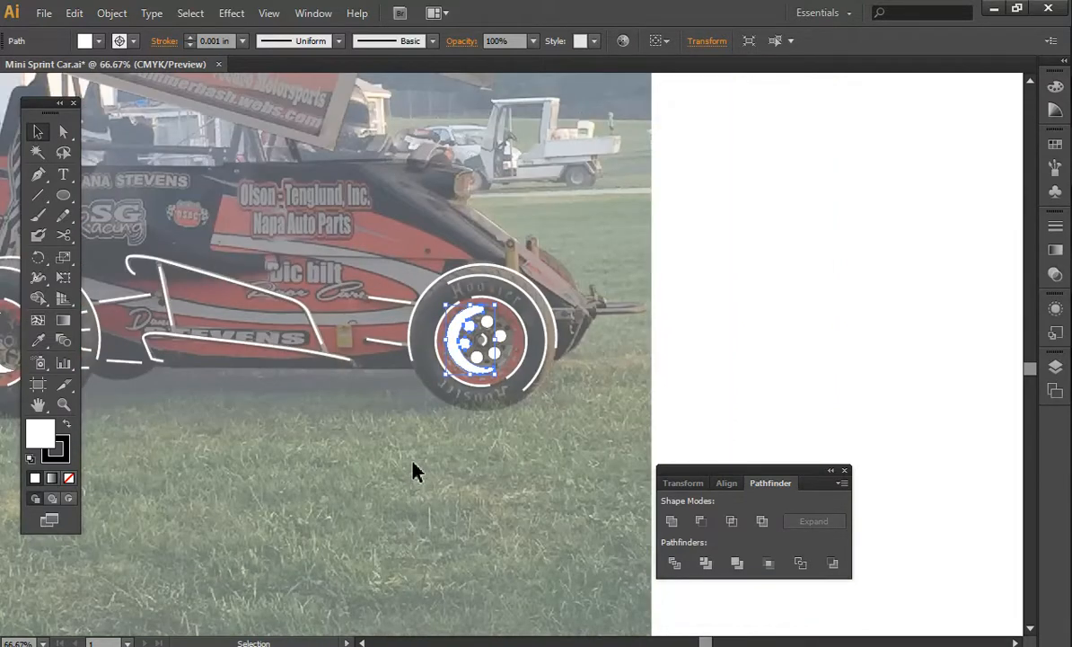
pyautogui.click(411, 460)
pyautogui.click(41, 404)
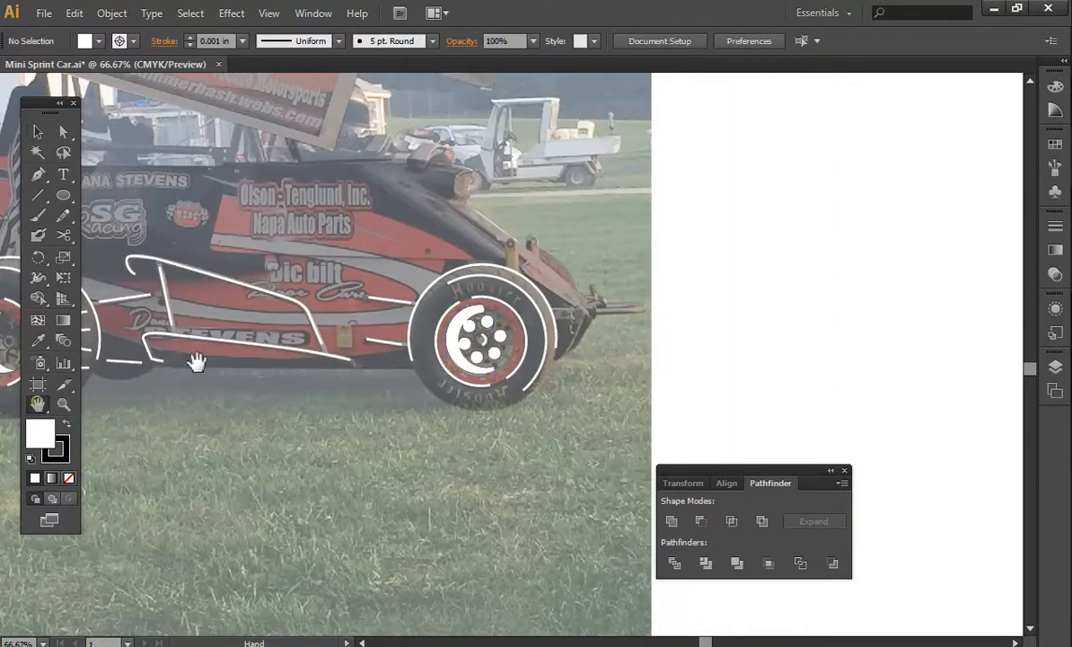
pyautogui.moveTo(196, 361); pyautogui.dragTo(478, 367)
pyautogui.press('v')
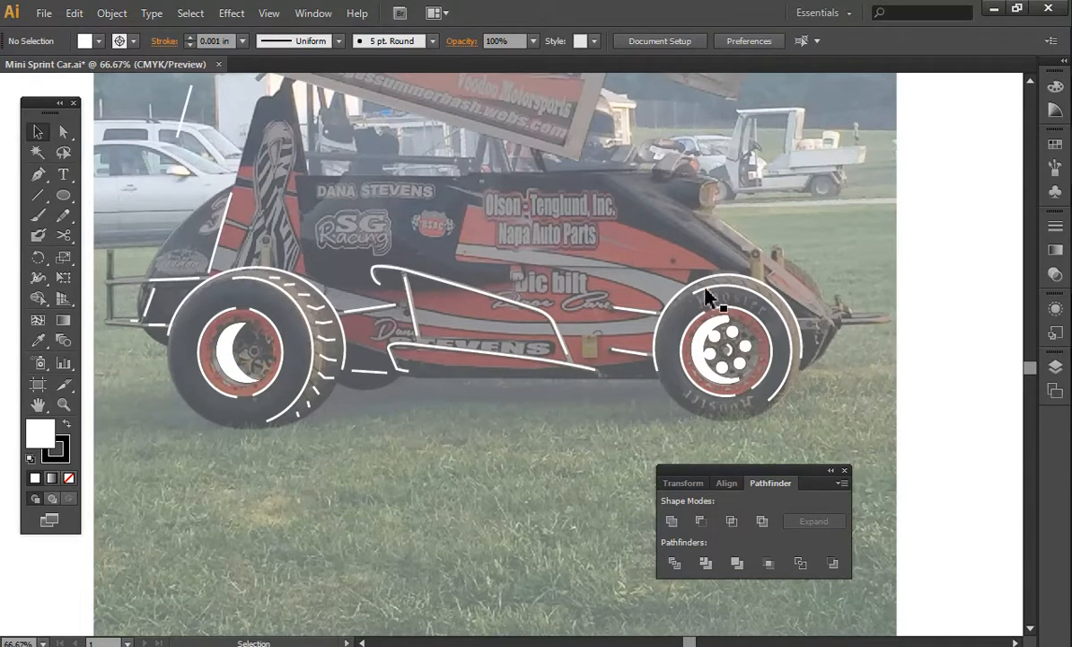
pyautogui.click(655, 216)
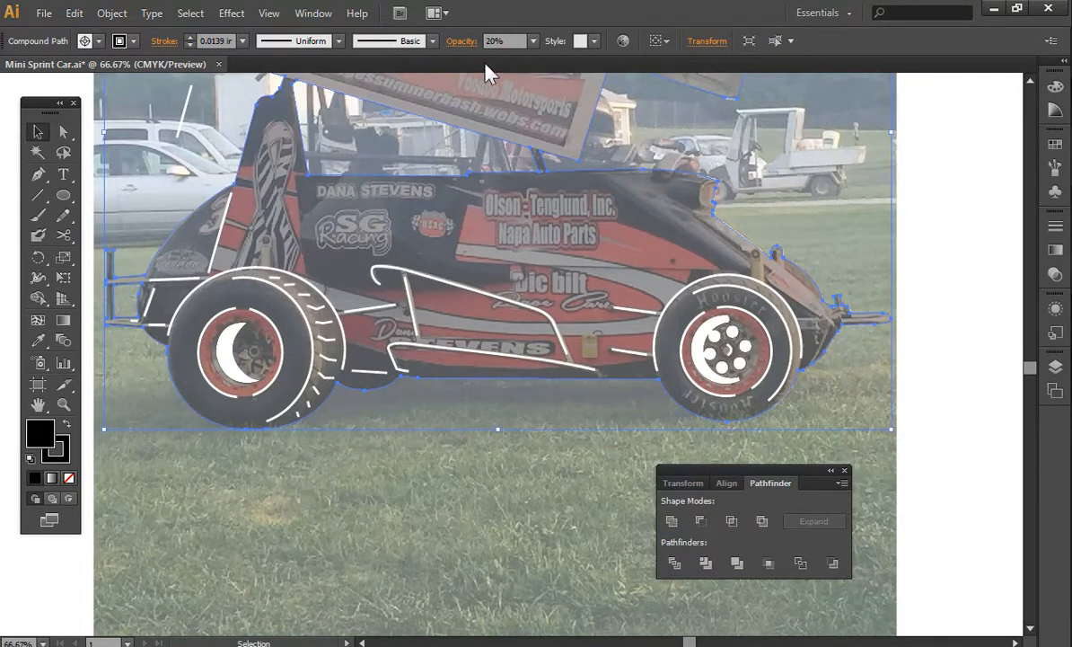
pyautogui.click(532, 40)
pyautogui.click(553, 244)
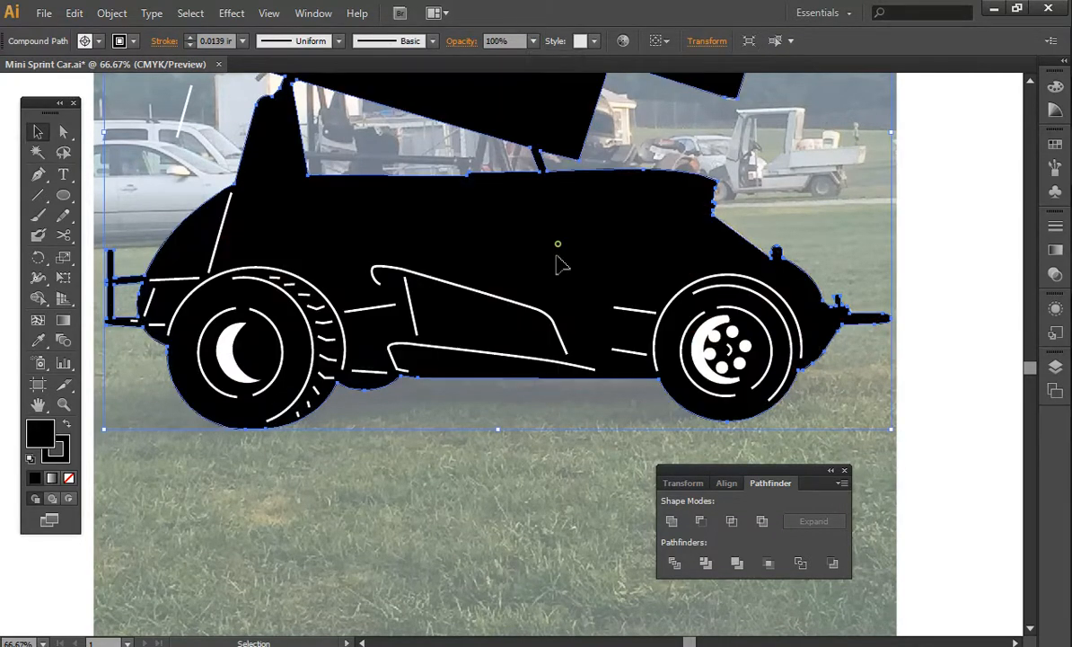
pyautogui.click(573, 543)
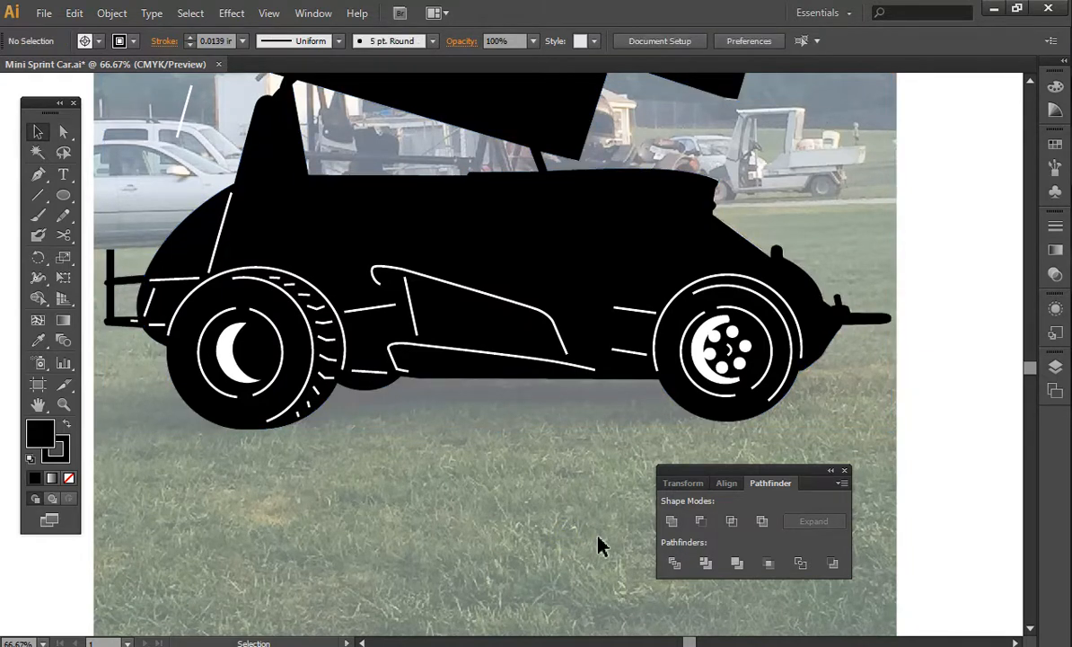
# Step: Undo the silhouette's opacity change
pyautogui.hotkey('ctrl', 'z')
pyautogui.hotkey('ctrl', 'z')
pyautogui.hotkey('ctrl', '-')
pyautogui.hotkey('ctrl', '-')
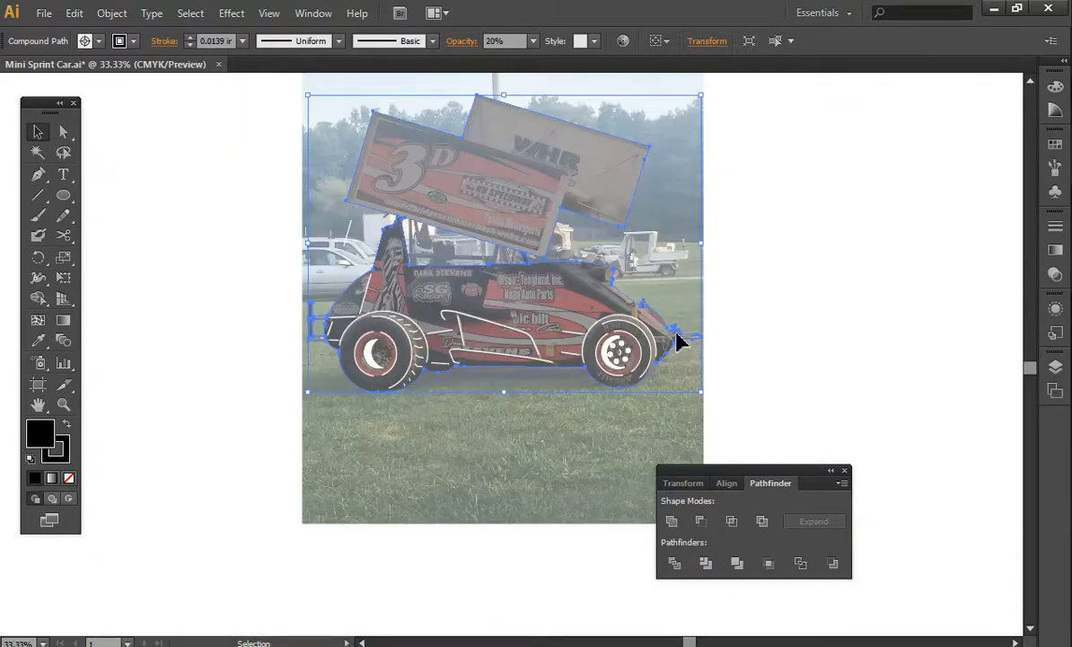
# Step: Copy a white hole circle from the front wheel and place it beside the upper part of the rear wheel's crescent
pyautogui.press('p')
pyautogui.hotkey('ctrl', '+')
pyautogui.hotkey('ctrl', '+')
pyautogui.hotkey('ctrl', '+')
pyautogui.hotkey('ctrl', '+')
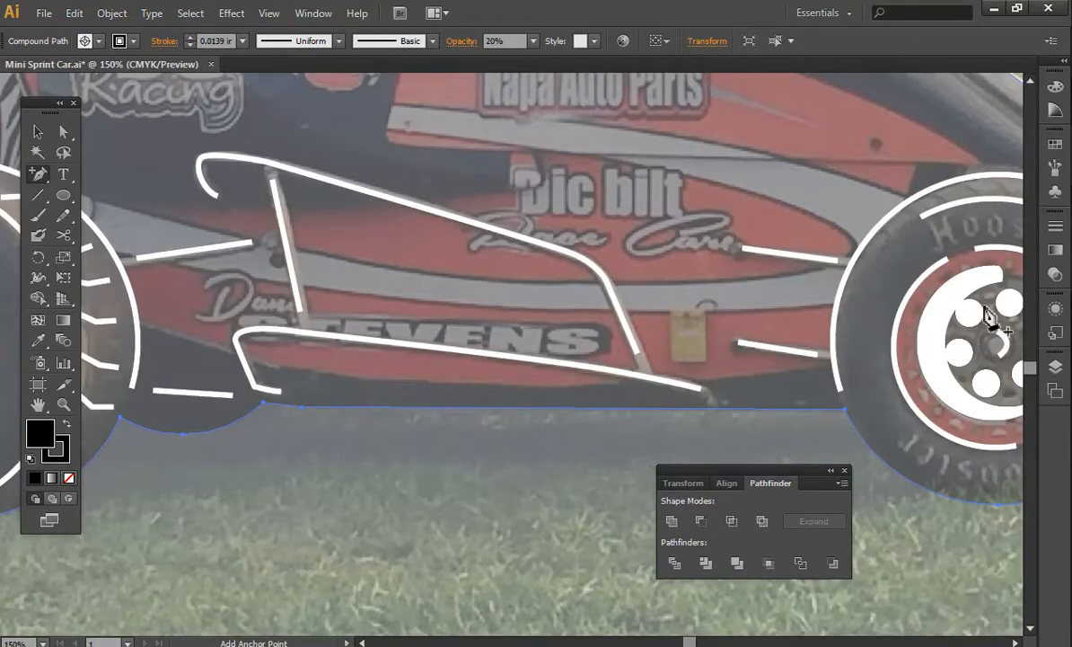
pyautogui.click(970, 259)
pyautogui.click(668, 359)
pyautogui.press('v')
pyautogui.click(1005, 306)
pyautogui.moveTo(1006, 310); pyautogui.dragTo(388, 411)
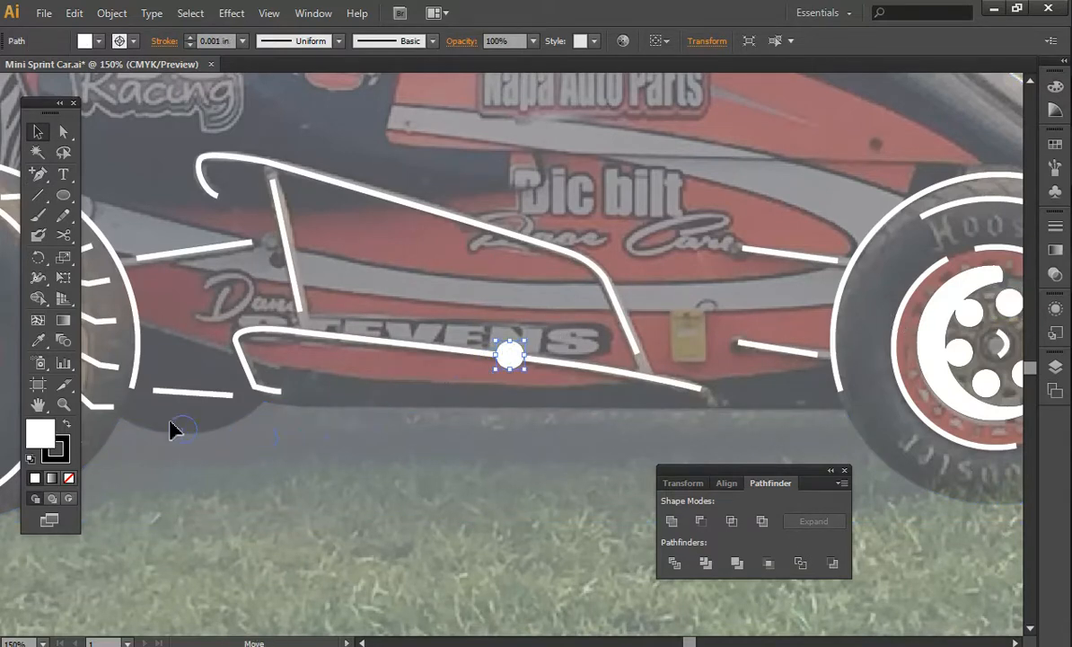
pyautogui.moveTo(173, 429); pyautogui.dragTo(162, 430)
pyautogui.moveTo(256, 304); pyautogui.dragTo(773, 276)
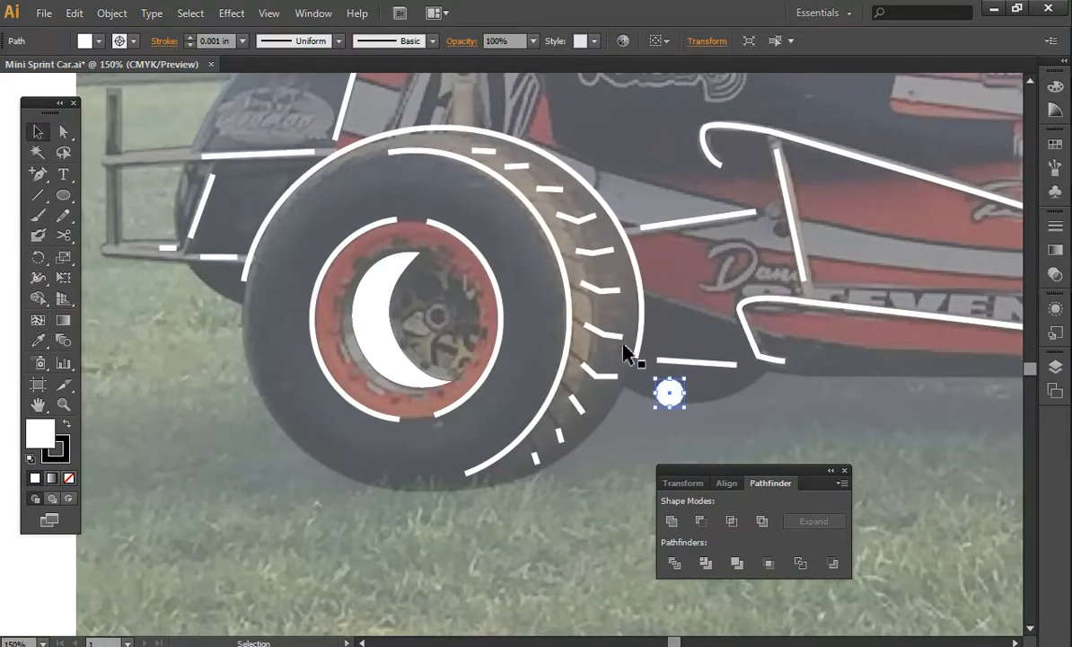
pyautogui.moveTo(669, 397); pyautogui.dragTo(428, 289)
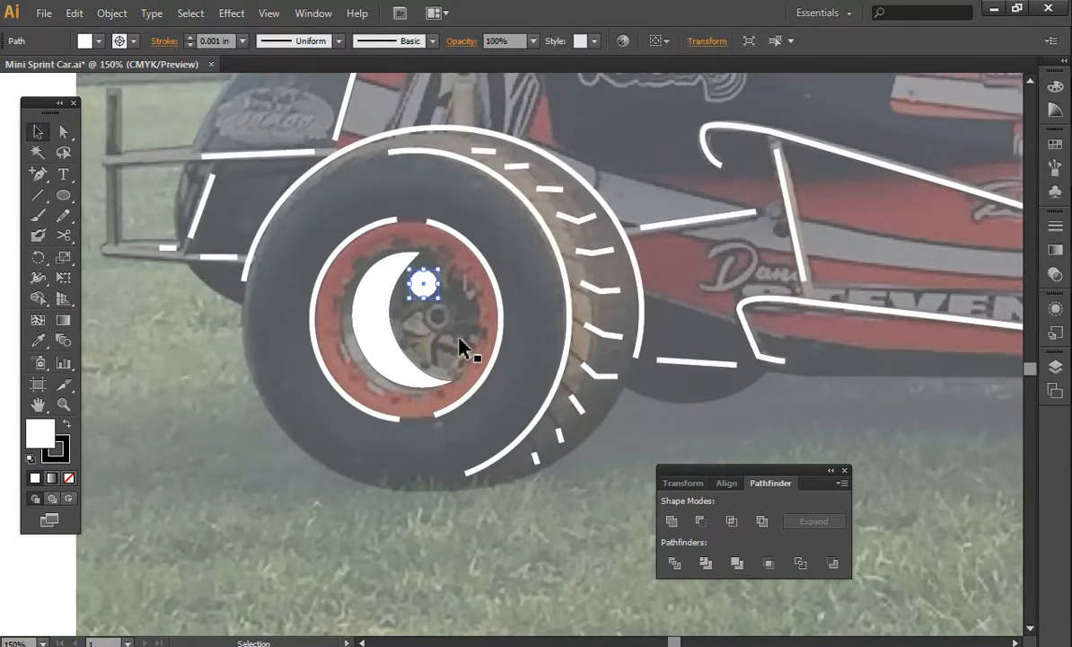
# Step: Paste four more white circles and arrange them around the rear wheel's hub to form a ring of five holes
pyautogui.hotkey('ctrl', 'v')
pyautogui.moveTo(513, 359); pyautogui.dragTo(500, 334)
pyautogui.hotkey('ctrl', 'v')
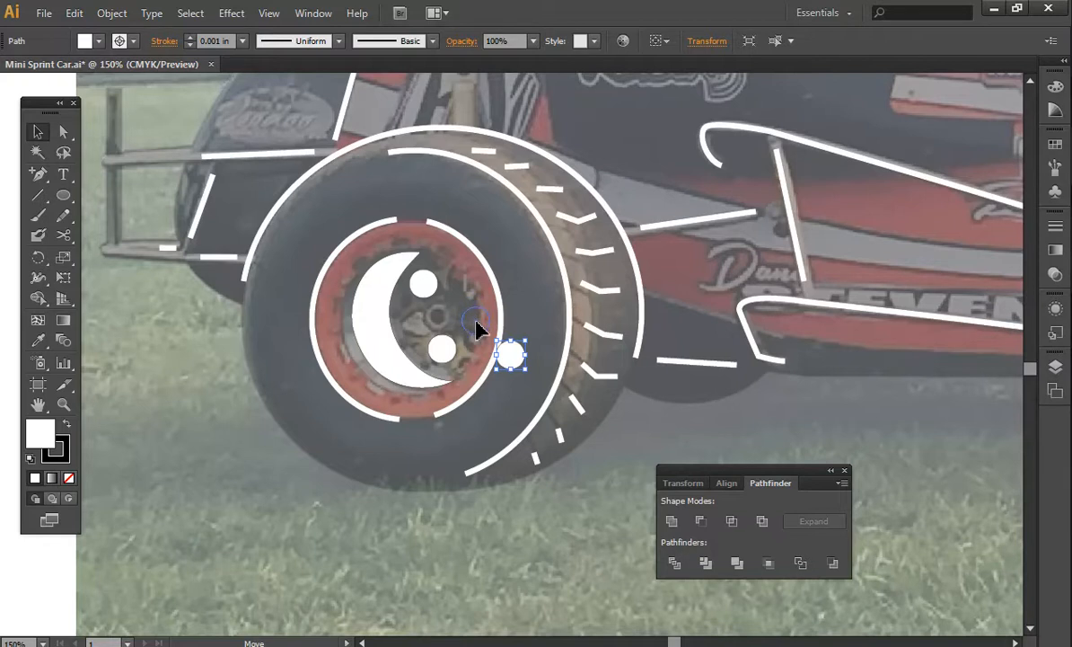
pyautogui.moveTo(476, 332); pyautogui.dragTo(466, 296)
pyautogui.hotkey('ctrl', 'v')
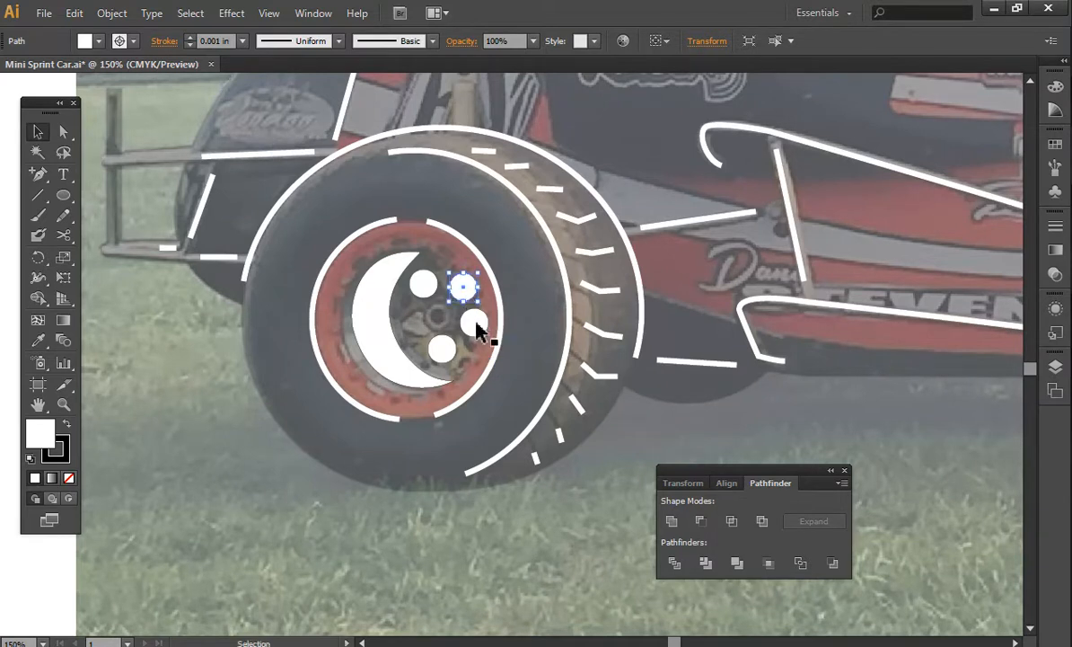
pyautogui.click(37, 405)
pyautogui.moveTo(518, 363); pyautogui.dragTo(490, 366)
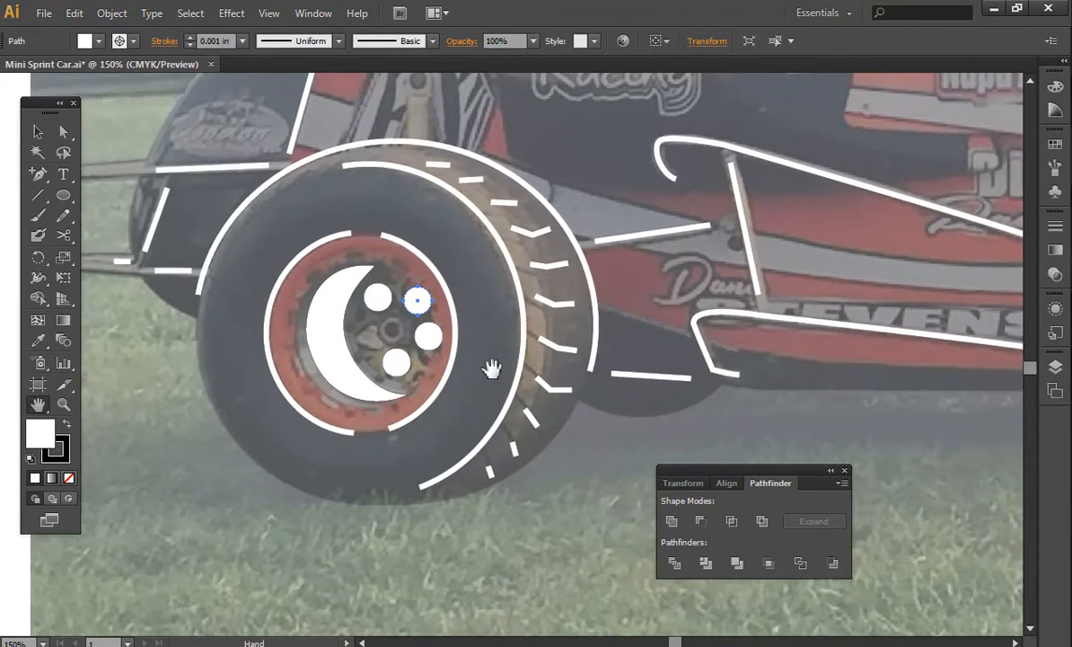
pyautogui.press('v')
pyautogui.hotkey('ctrl', 'v')
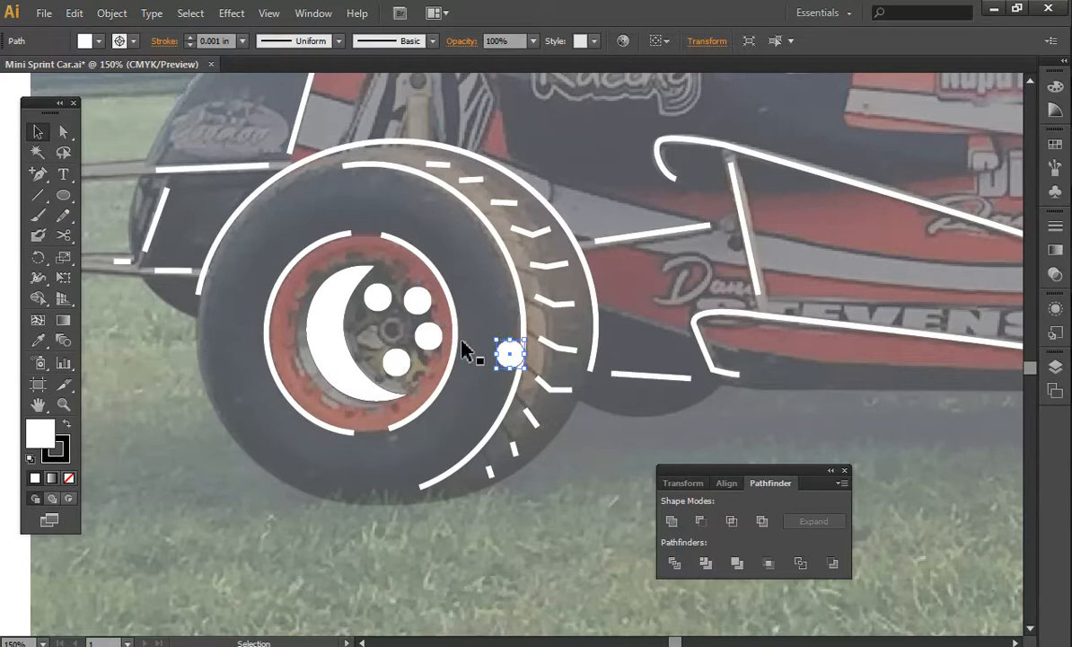
pyautogui.moveTo(510, 354); pyautogui.dragTo(364, 346)
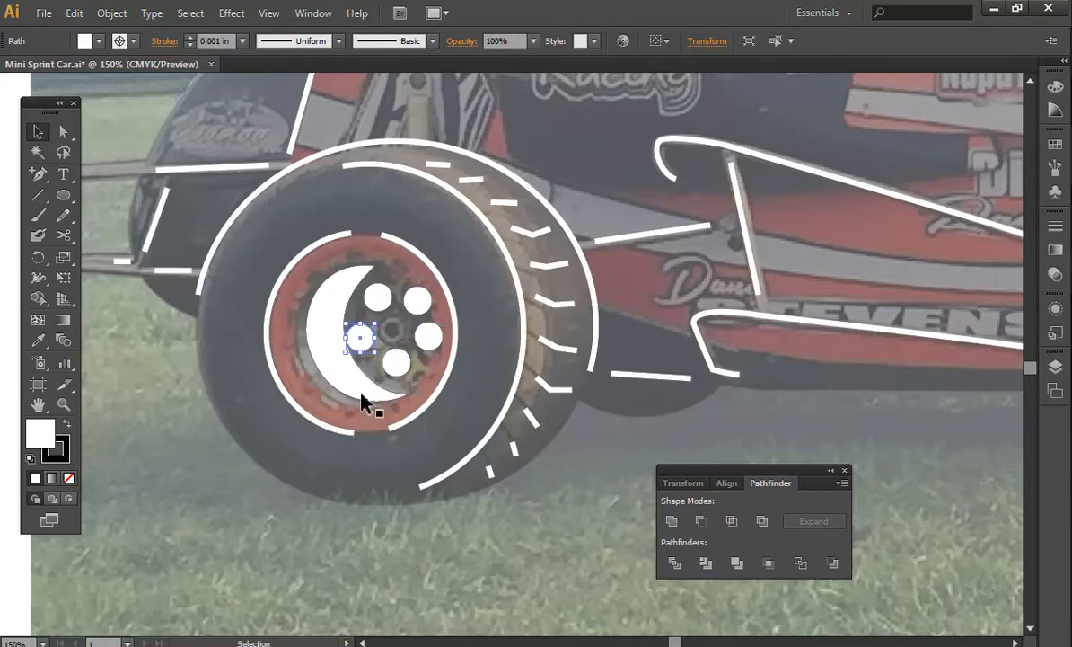
# Step: Remove the fill from the two outer circles on the side of the rear hub opposite the crescent
pyautogui.click(37, 405)
pyautogui.hotkey('ctrl', '=')
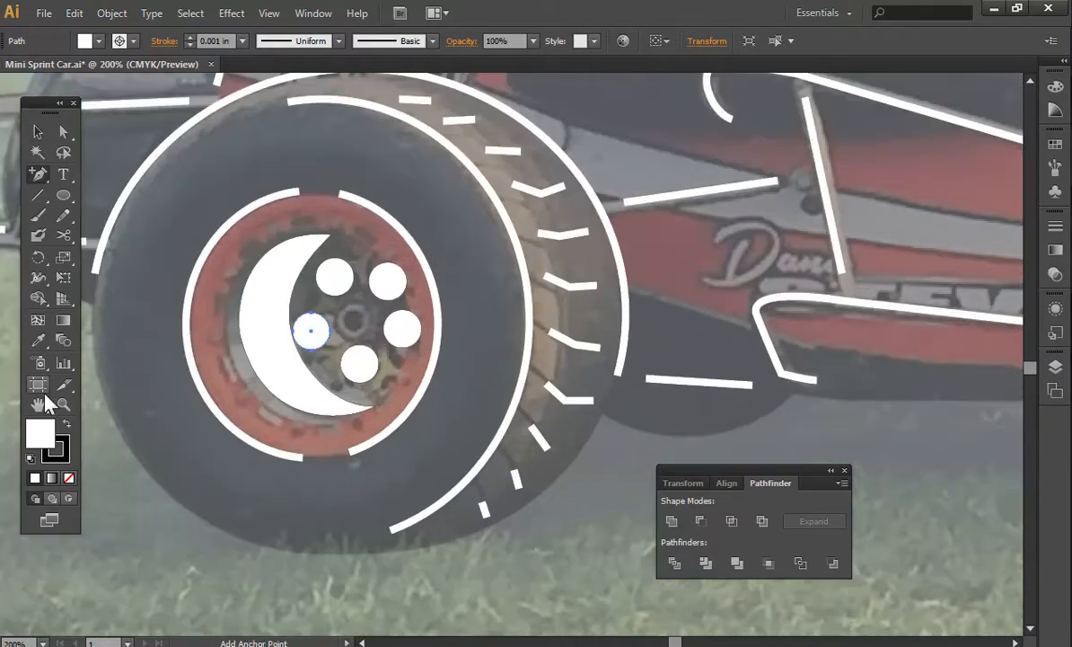
pyautogui.hotkey('ctrl', '=')
pyautogui.press('v')
pyautogui.click(343, 240)
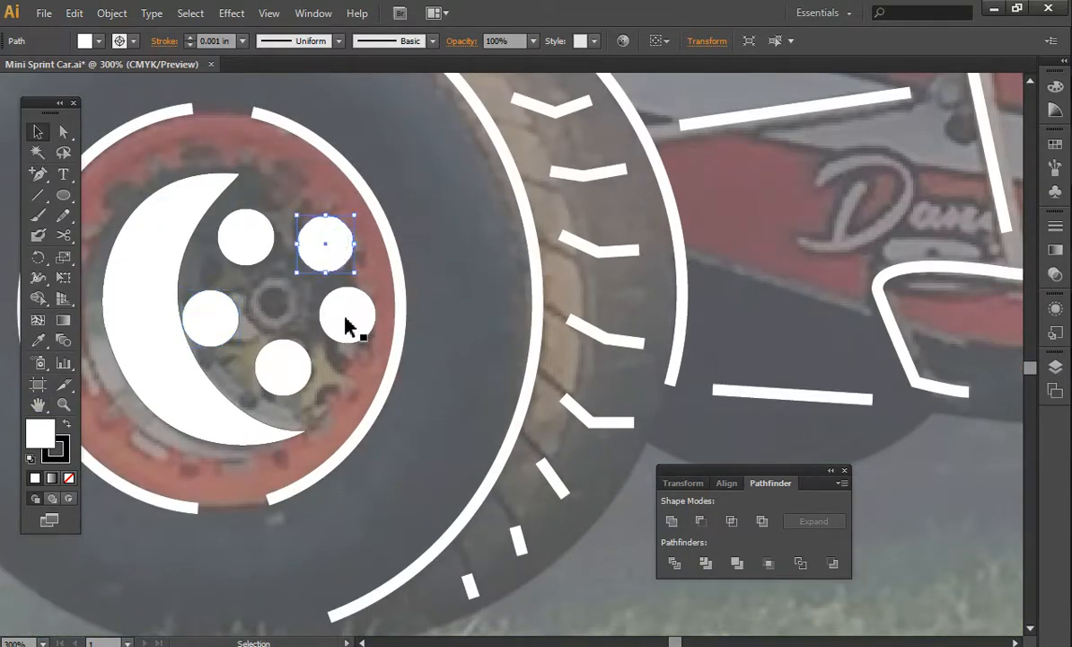
pyautogui.keyDown('shift'); pyautogui.click(359, 330); pyautogui.keyUp('shift')
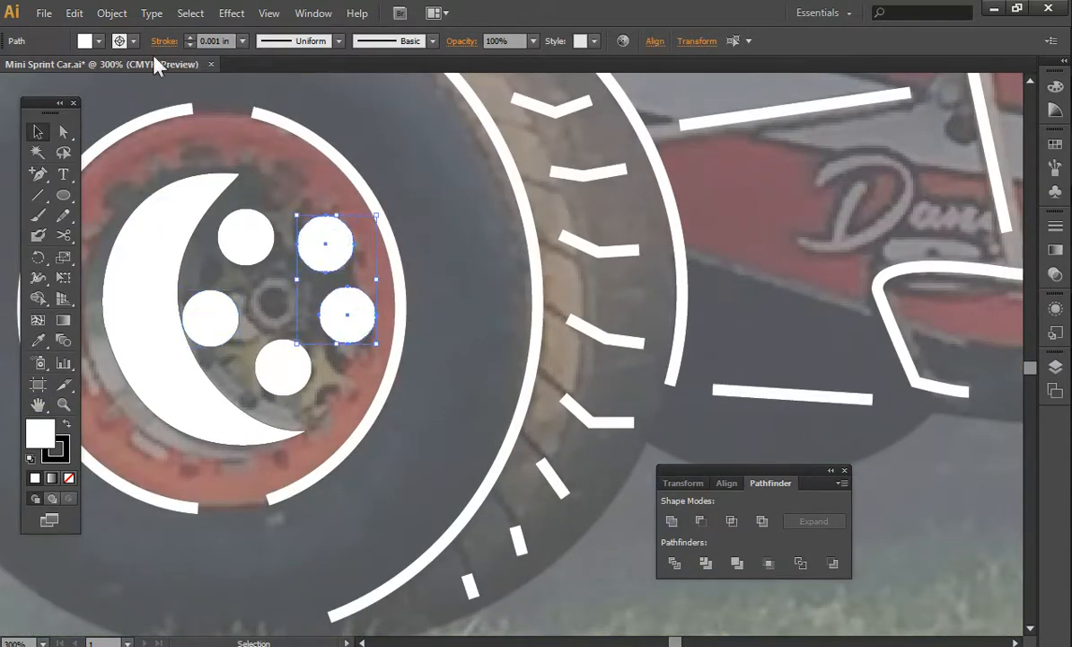
pyautogui.click(100, 41)
pyautogui.click(8, 69)
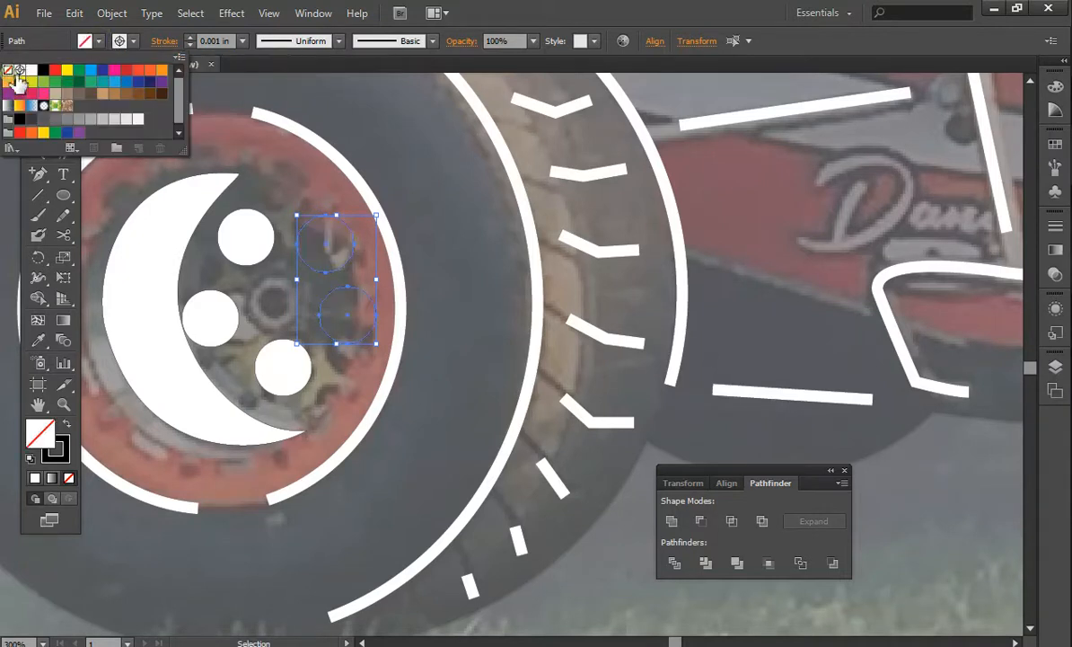
# Step: Cut both unfilled circles with the Scissors tool and delete their outer arc segments facing the rim
pyautogui.click(69, 232)
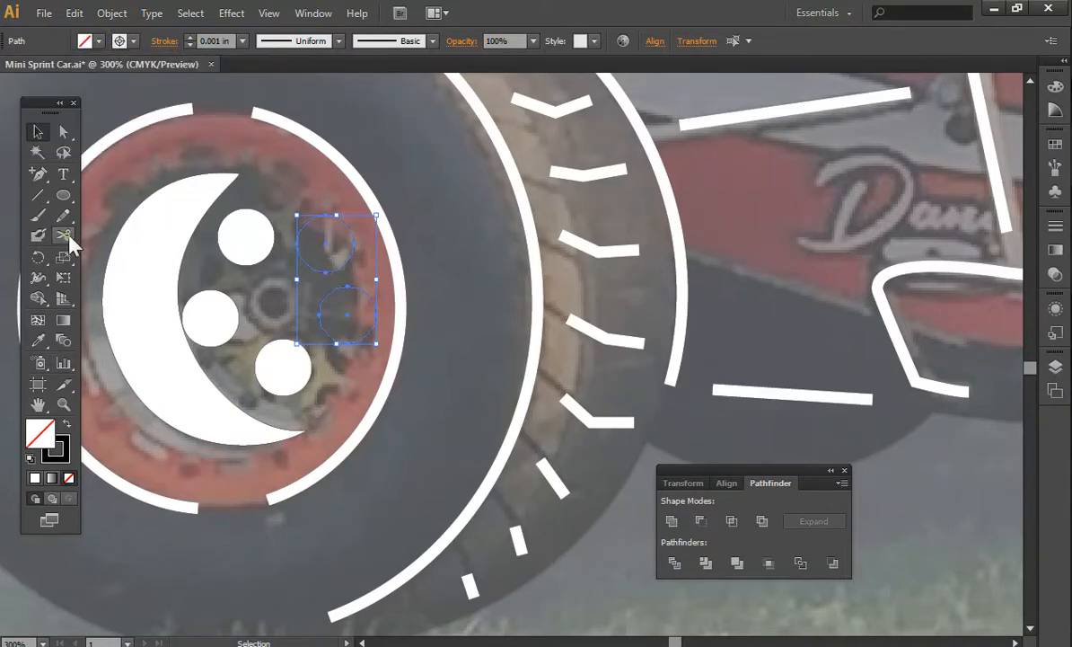
pyautogui.moveTo(63, 235)
pyautogui.mouseDown()
pyautogui.moveTo(100, 225)
pyautogui.moveTo(111, 238)
pyautogui.mouseUp()
pyautogui.click(330, 218)
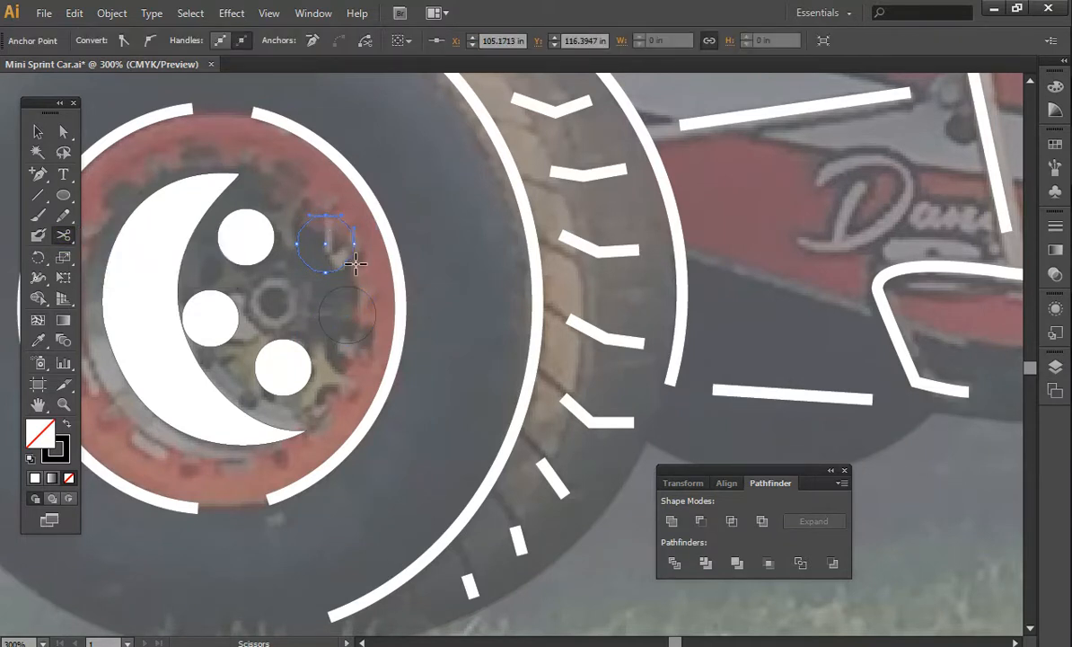
pyautogui.click(352, 261)
pyautogui.press('a')
pyautogui.click(358, 336)
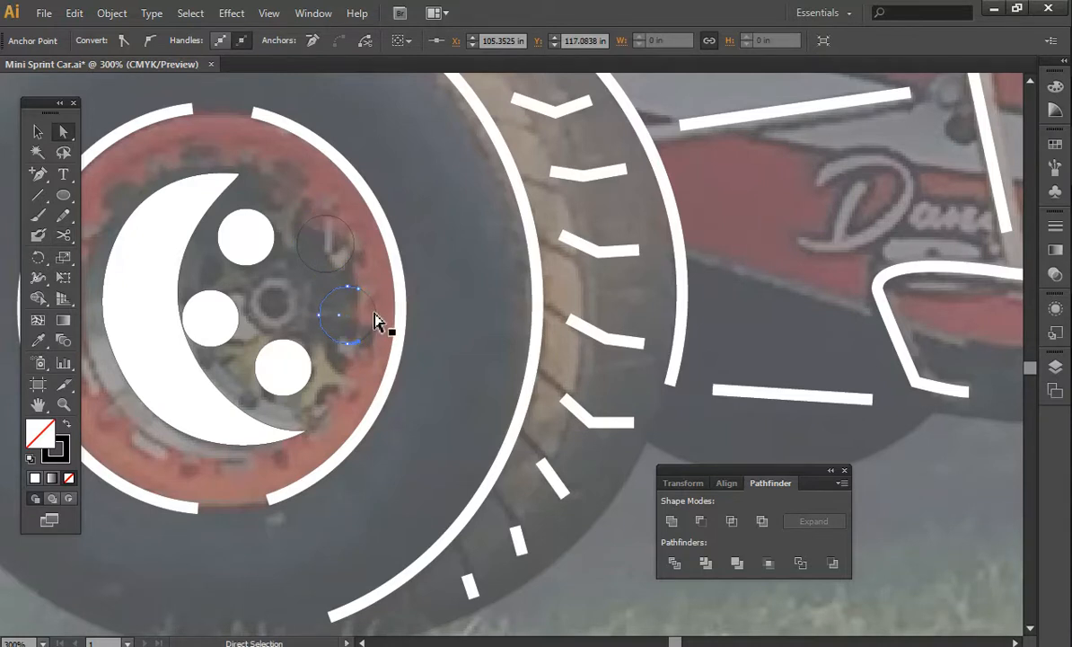
pyautogui.press('Delete')
pyautogui.click(353, 232)
pyautogui.press('Delete')
# Step: Close the two open circles with Pen tool segments that follow the inner edge of the red rim
pyautogui.moveTo(41, 168); pyautogui.dragTo(99, 175)
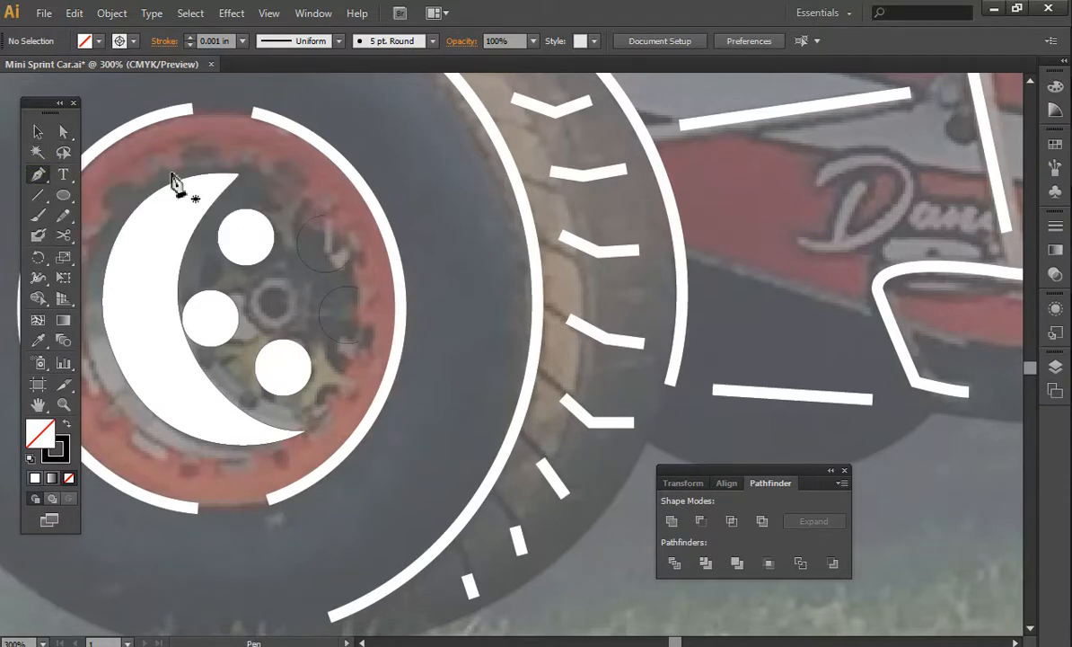
pyautogui.click(325, 215)
pyautogui.moveTo(349, 259); pyautogui.dragTo(351, 287)
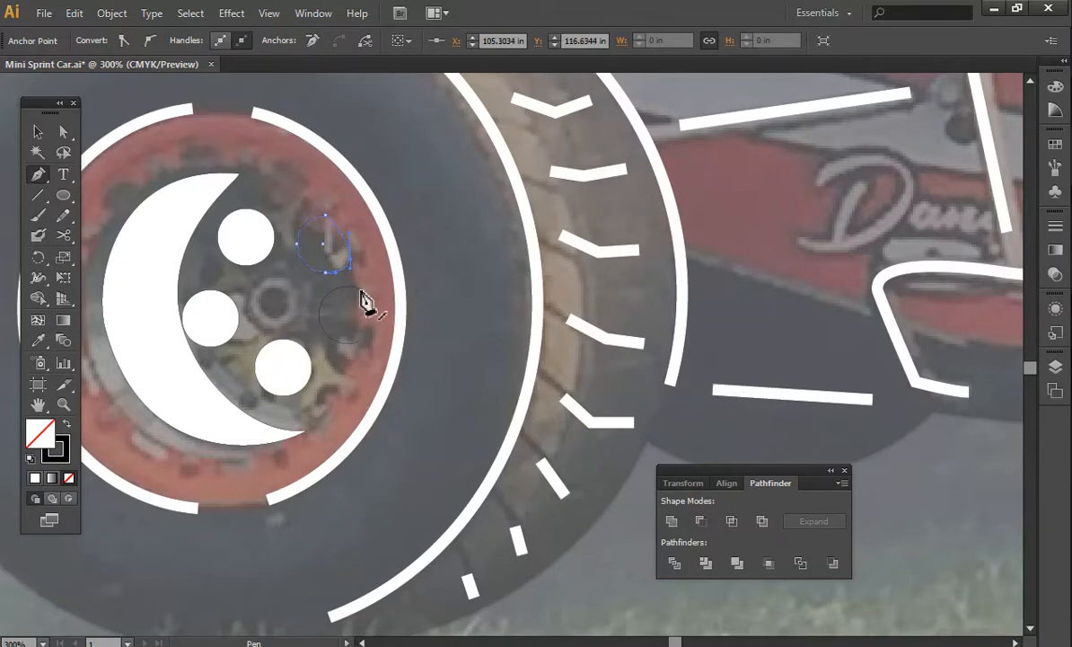
pyautogui.click(360, 289)
pyautogui.moveTo(360, 343); pyautogui.dragTo(352, 357)
pyautogui.press('v')
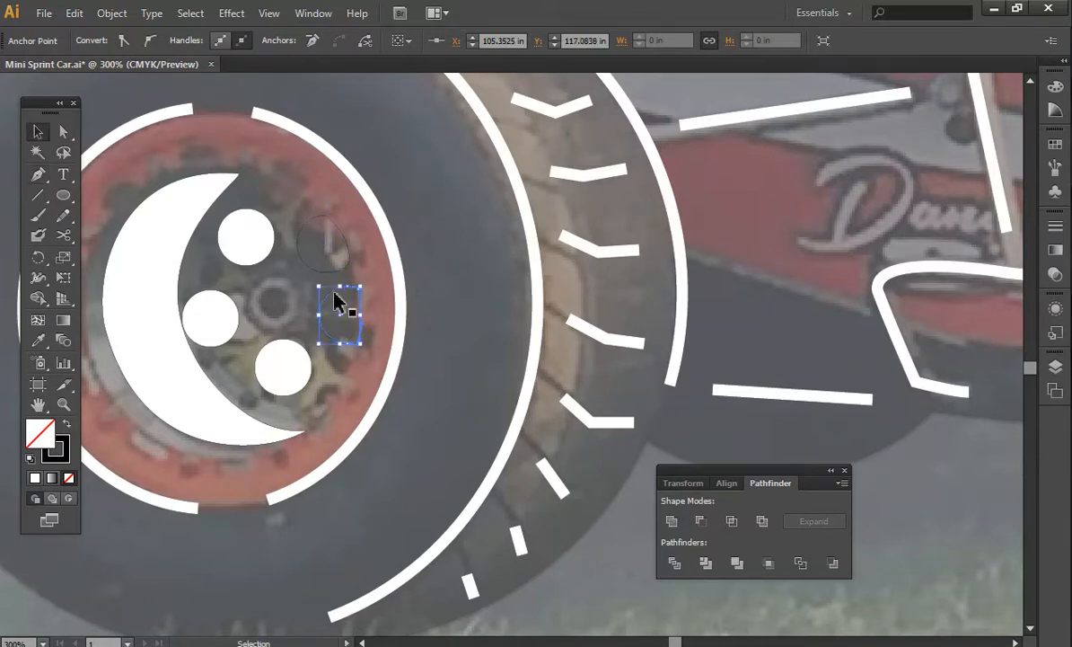
# Step: Fill the two trimmed hole shapes with white
pyautogui.keyDown('shift'); pyautogui.click(332, 220); pyautogui.keyUp('shift')
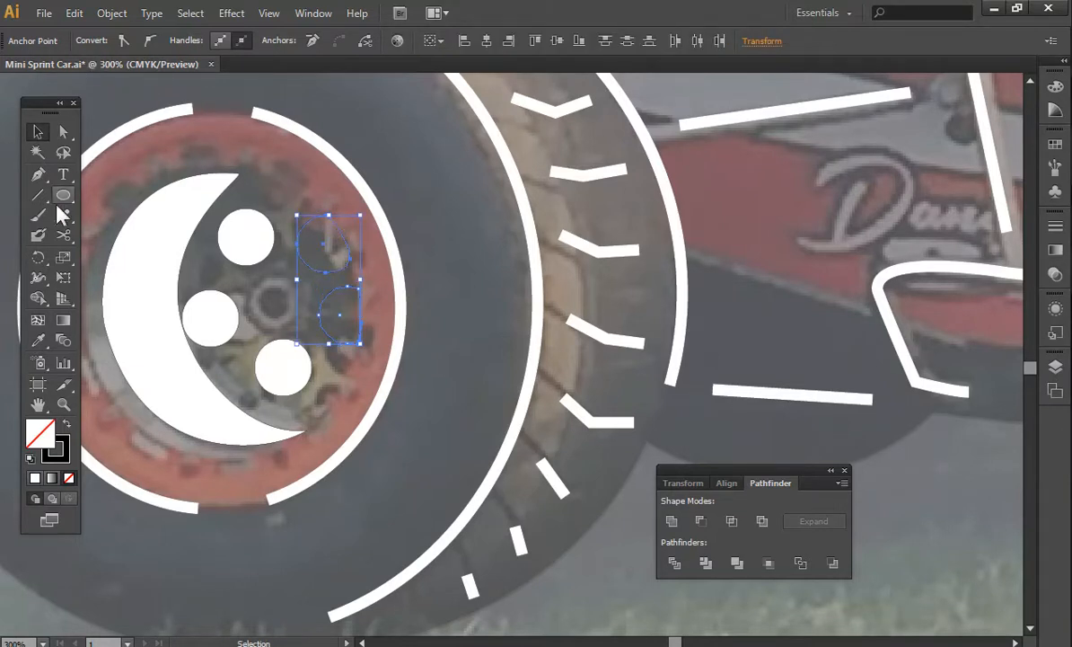
pyautogui.click(308, 159)
pyautogui.click(333, 223)
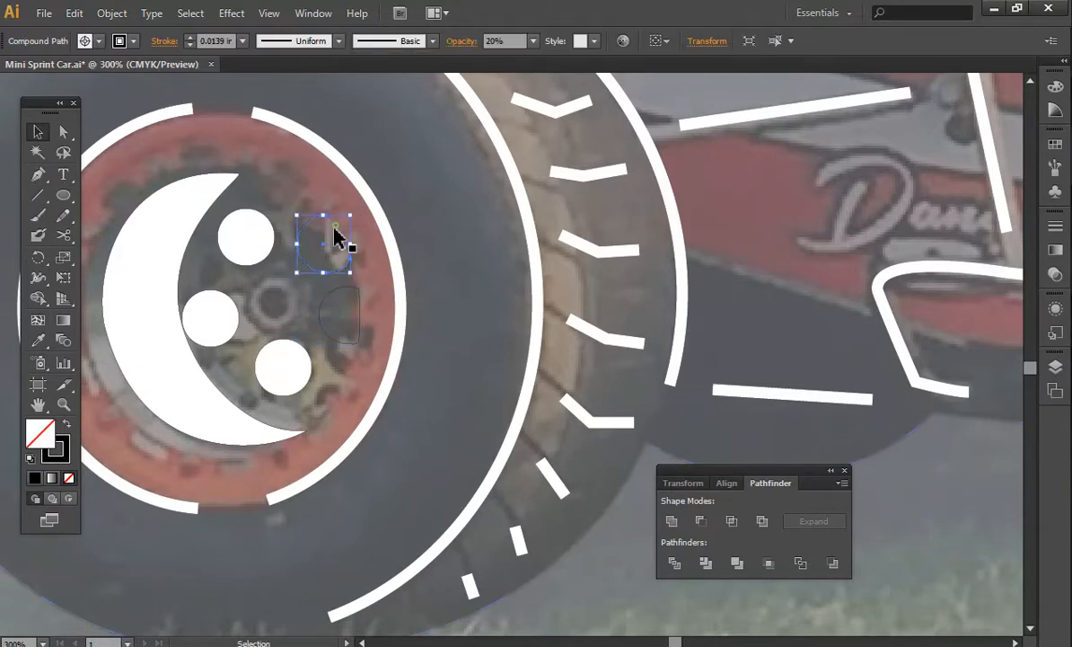
pyautogui.keyDown('shift'); pyautogui.click(353, 291); pyautogui.keyUp('shift')
pyautogui.click(86, 41)
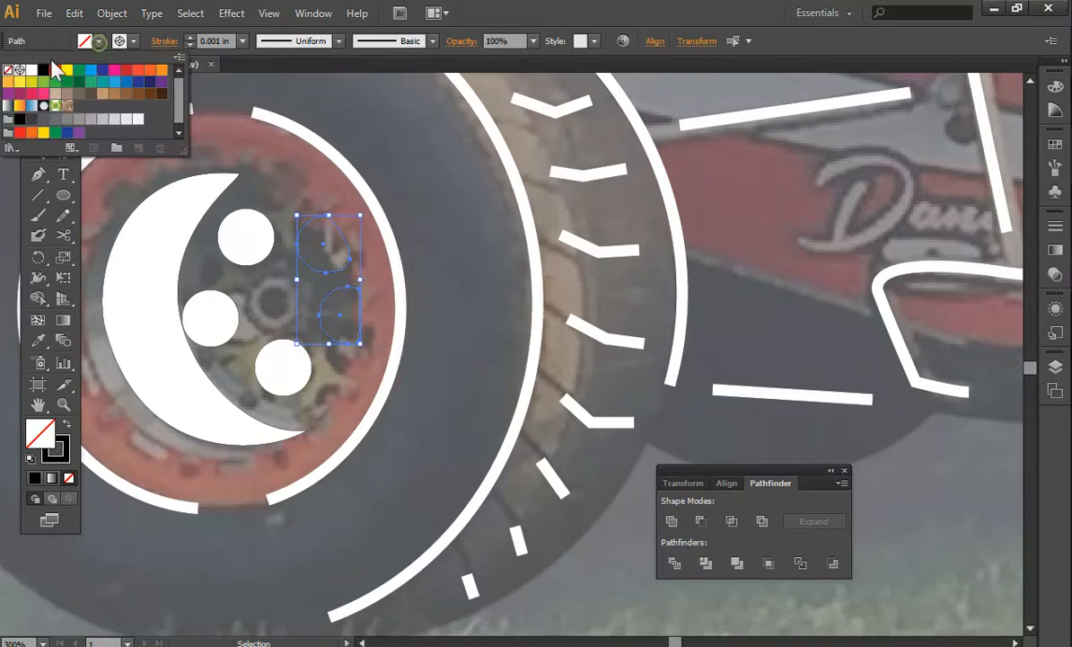
pyautogui.click(33, 70)
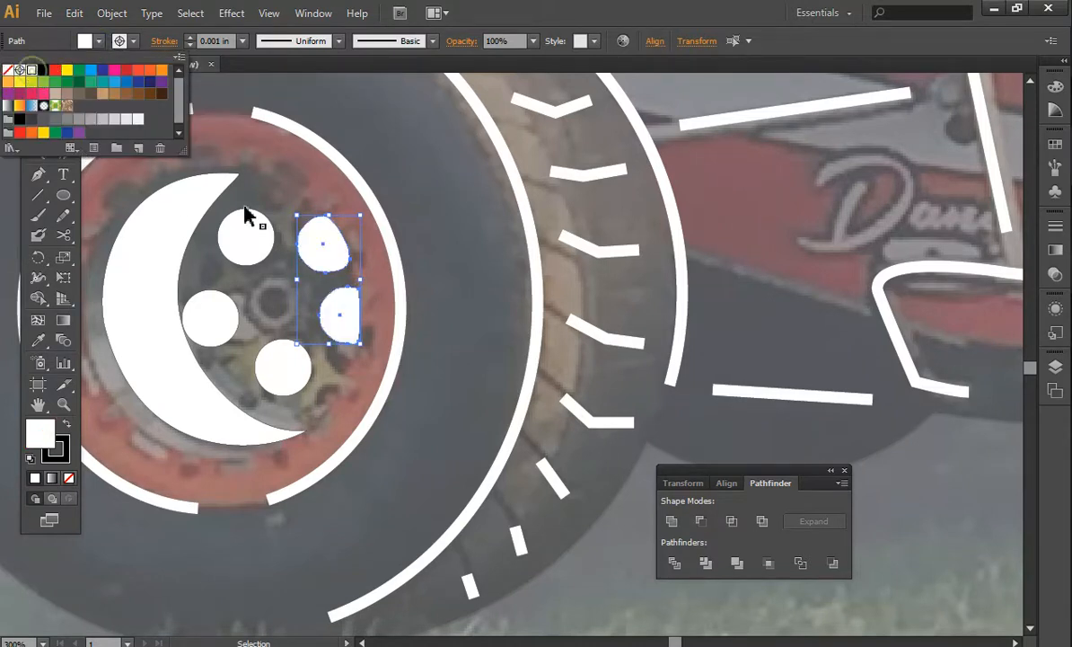
# Step: Draw a short curved line at the rear wheel's hub center, using the tire arc's white 0.0625 in stroke and no fill
pyautogui.click(534, 244)
pyautogui.click(38, 175)
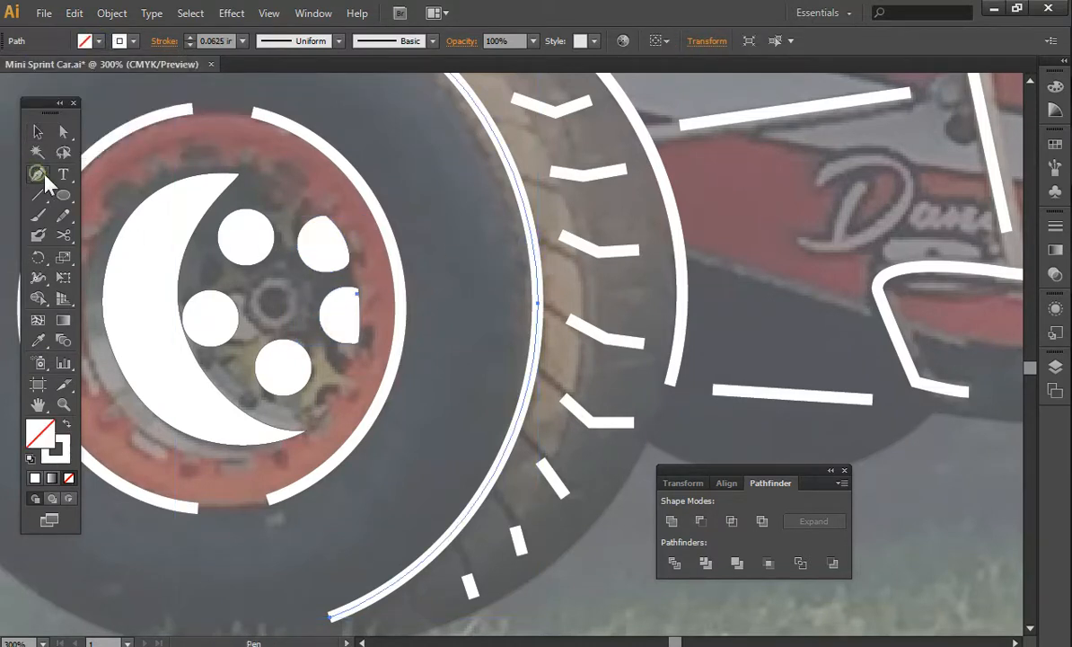
pyautogui.hotkey('ctrl', 'shift', 'a')
pyautogui.moveTo(278, 318); pyautogui.dragTo(252, 343)
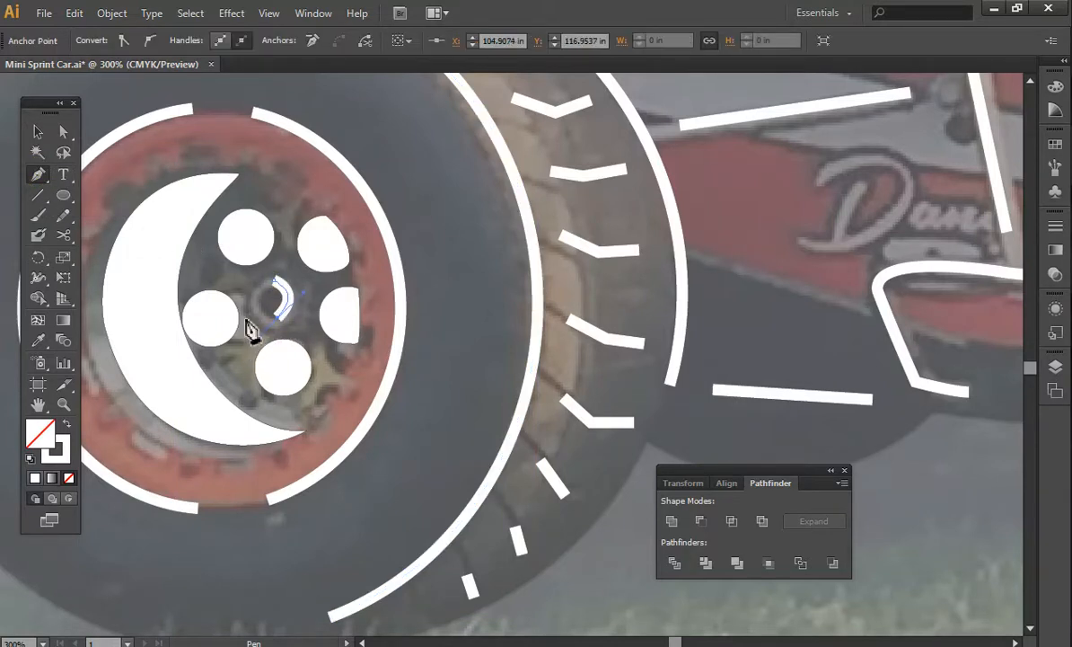
pyautogui.scroll(2, 506, 342)
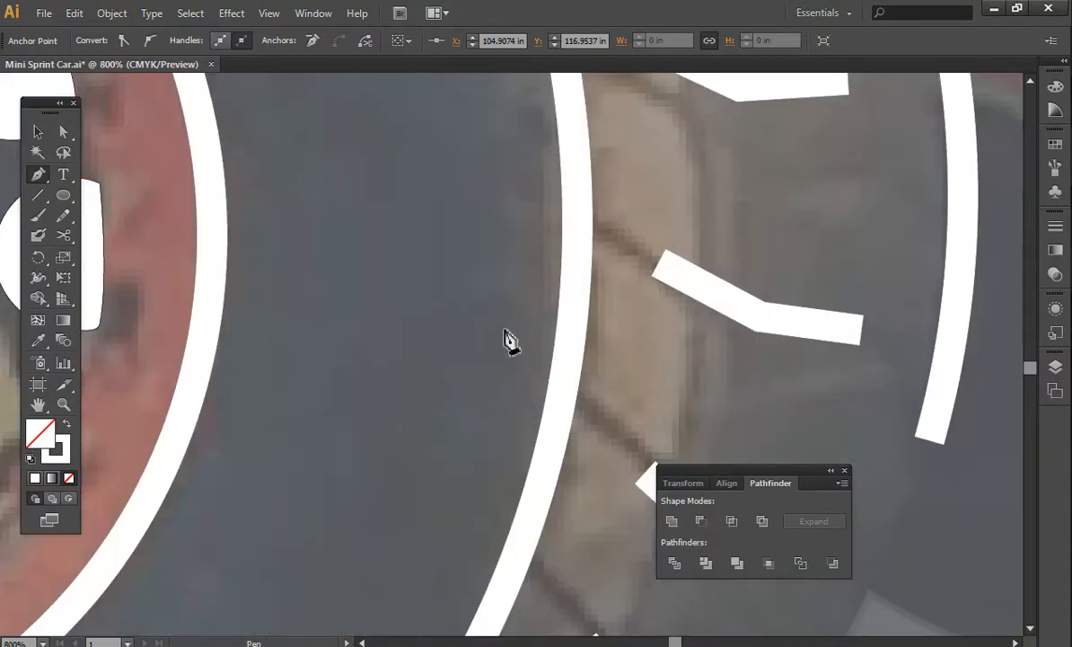
pyautogui.scroll(-2, 505, 342)
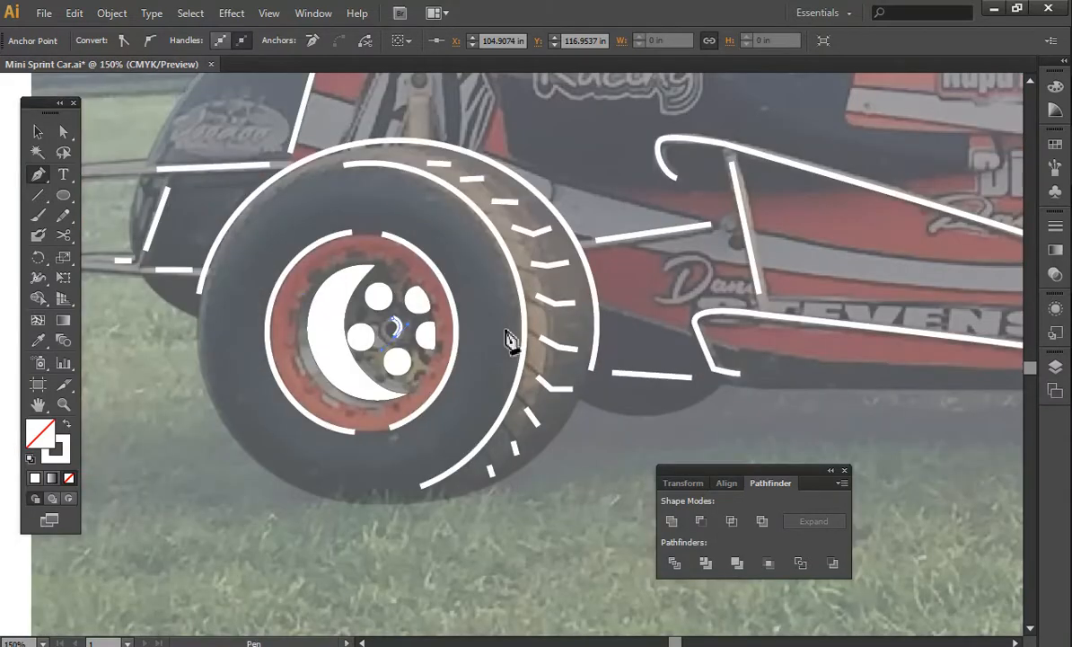
pyautogui.scroll(-2, 516, 338)
pyautogui.scroll(-1, 555, 319)
pyautogui.press('v')
pyautogui.click(601, 404)
pyautogui.click(33, 401)
pyautogui.moveTo(670, 417); pyautogui.dragTo(505, 400)
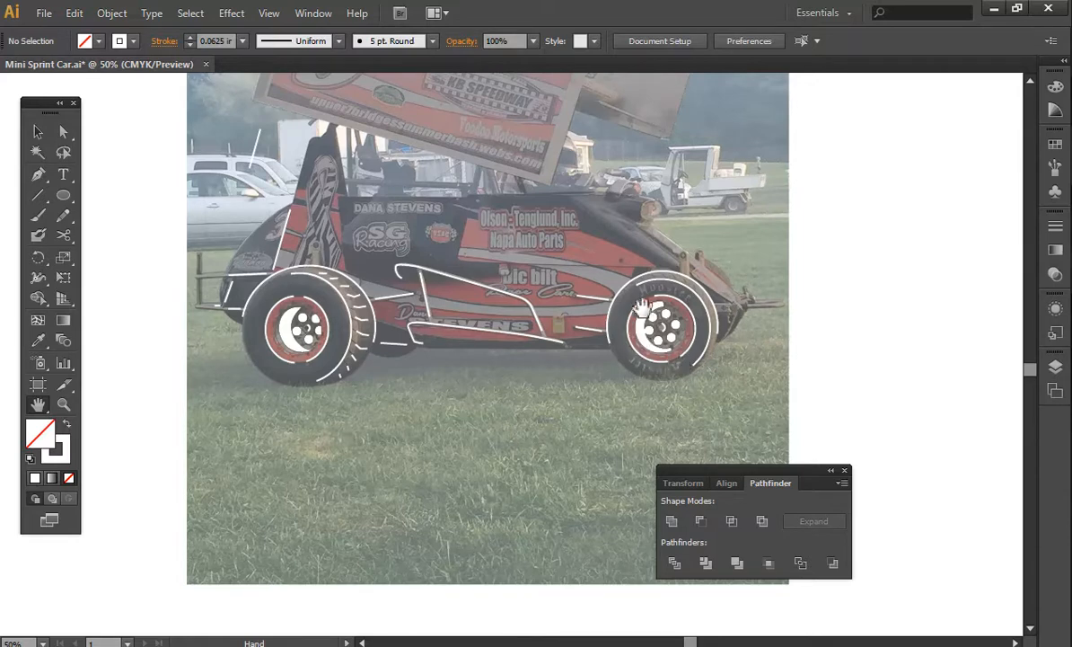
# Step: Draw the hood side panel's rear and lower edges with a rounded corner, matching the tire arc's white 0.0625 in stroke and no fill
pyautogui.moveTo(611, 282); pyautogui.dragTo(521, 374)
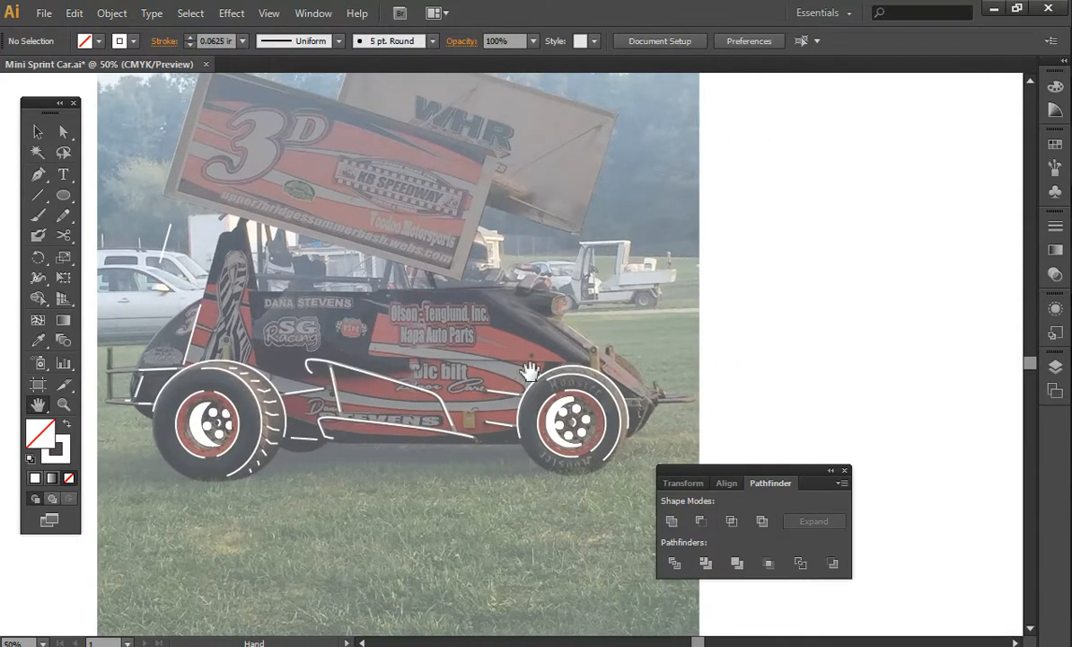
pyautogui.hotkey('ctrl', '+')
pyautogui.hotkey('ctrl', '+')
pyautogui.hotkey('ctrl', '+')
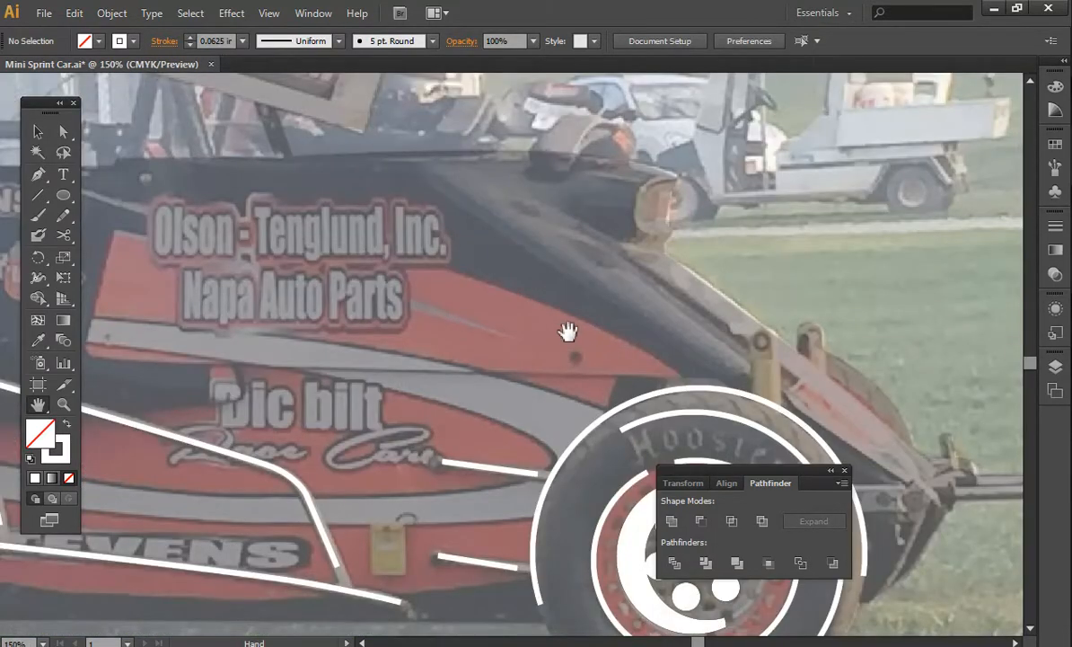
pyautogui.moveTo(432, 311); pyautogui.dragTo(462, 263)
pyautogui.press('v')
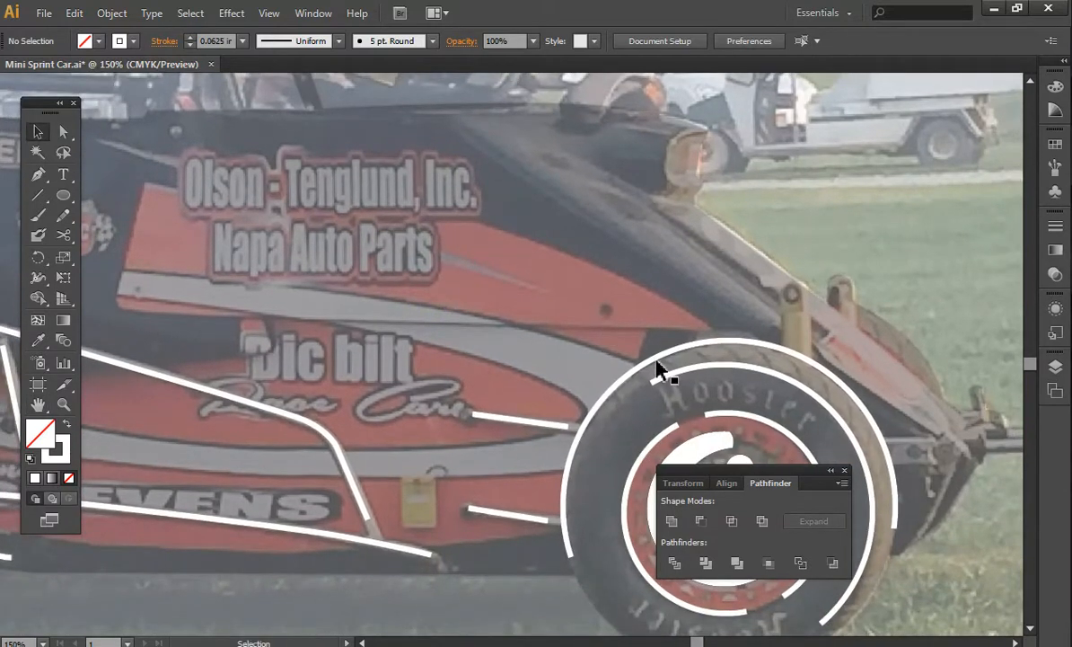
pyautogui.click(658, 365)
pyautogui.click(48, 170)
pyautogui.click(157, 128)
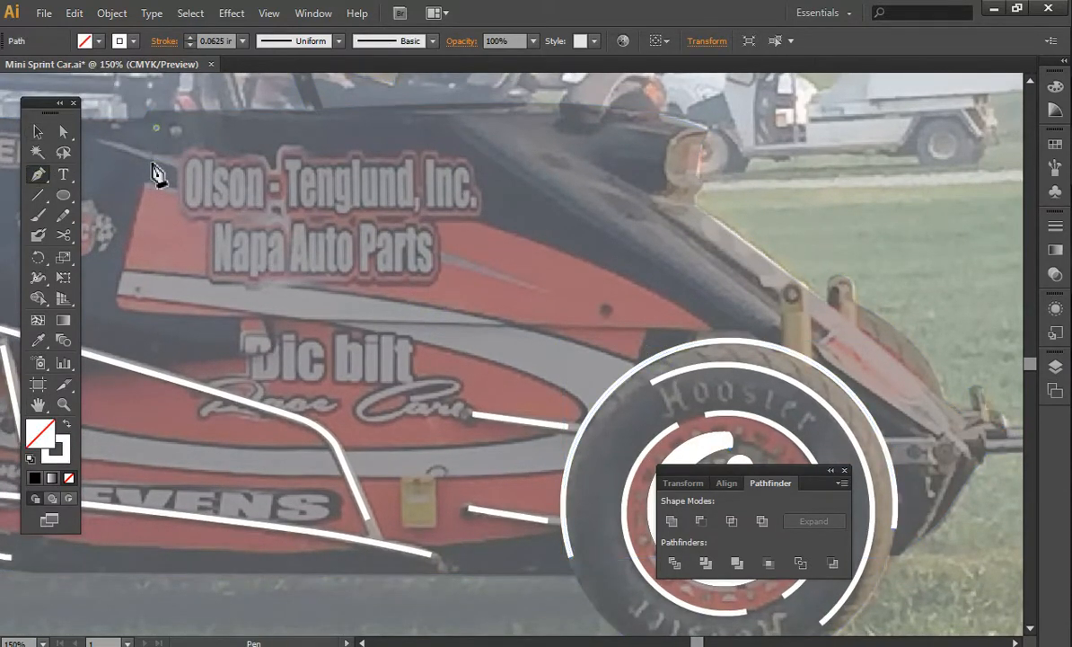
pyautogui.click(115, 295)
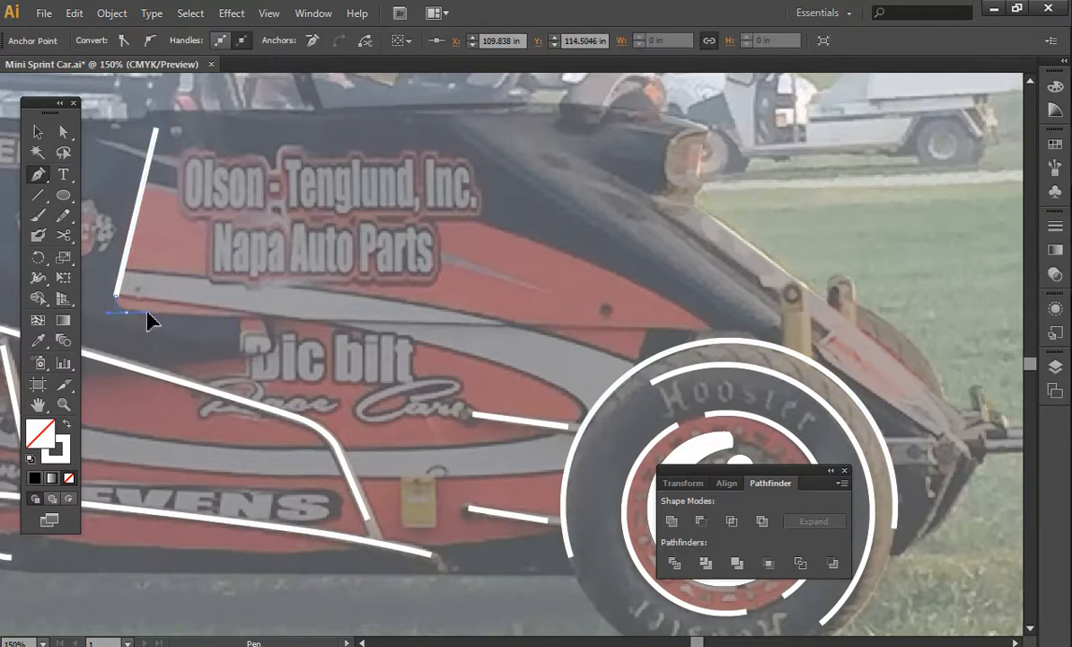
pyautogui.moveTo(147, 311); pyautogui.dragTo(149, 312)
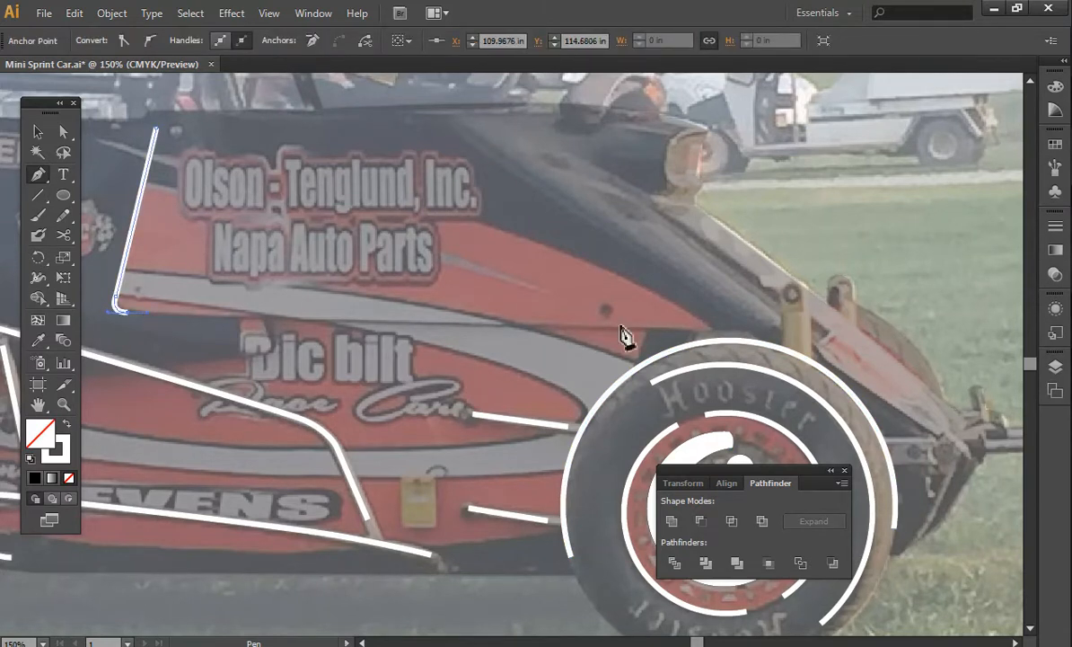
pyautogui.click(718, 327)
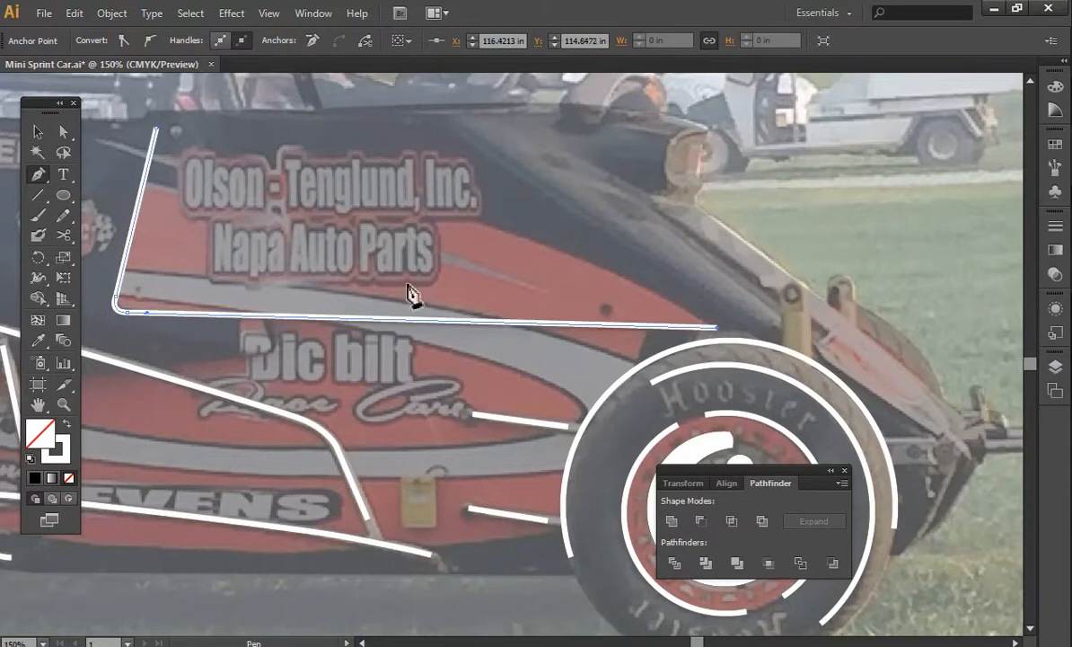
# Step: Draw an open, inverted U-shaped outline around the tan bracket above the front tire
pyautogui.keyDown('ctrl'); pyautogui.click(780, 314); pyautogui.keyUp('ctrl')
pyautogui.click(779, 315)
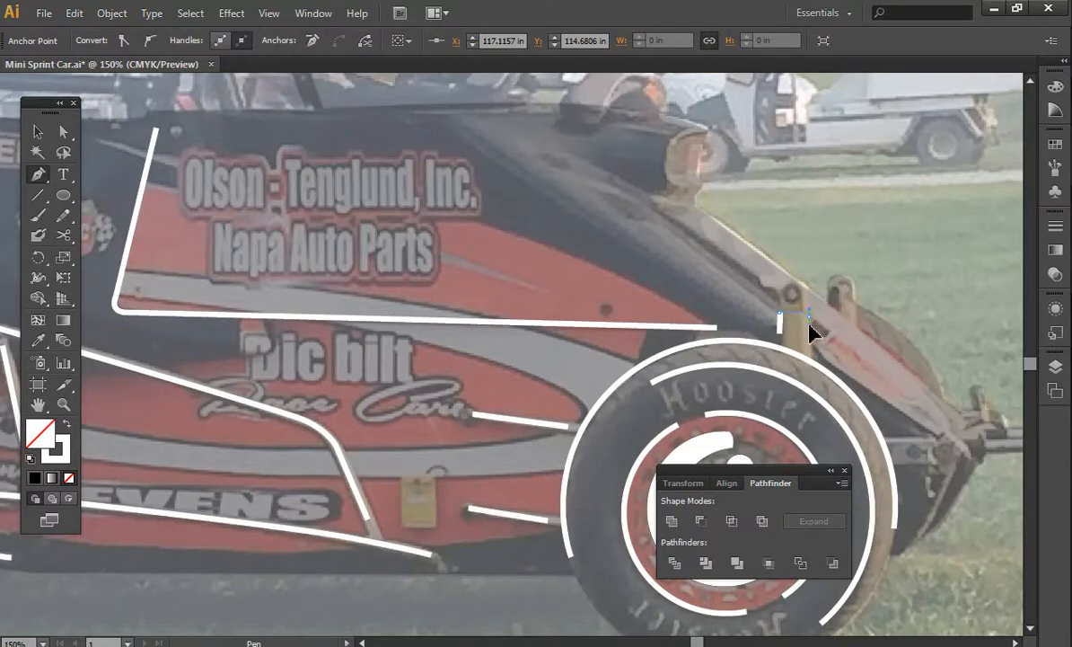
pyautogui.moveTo(810, 327); pyautogui.dragTo(814, 348)
pyautogui.click(811, 346)
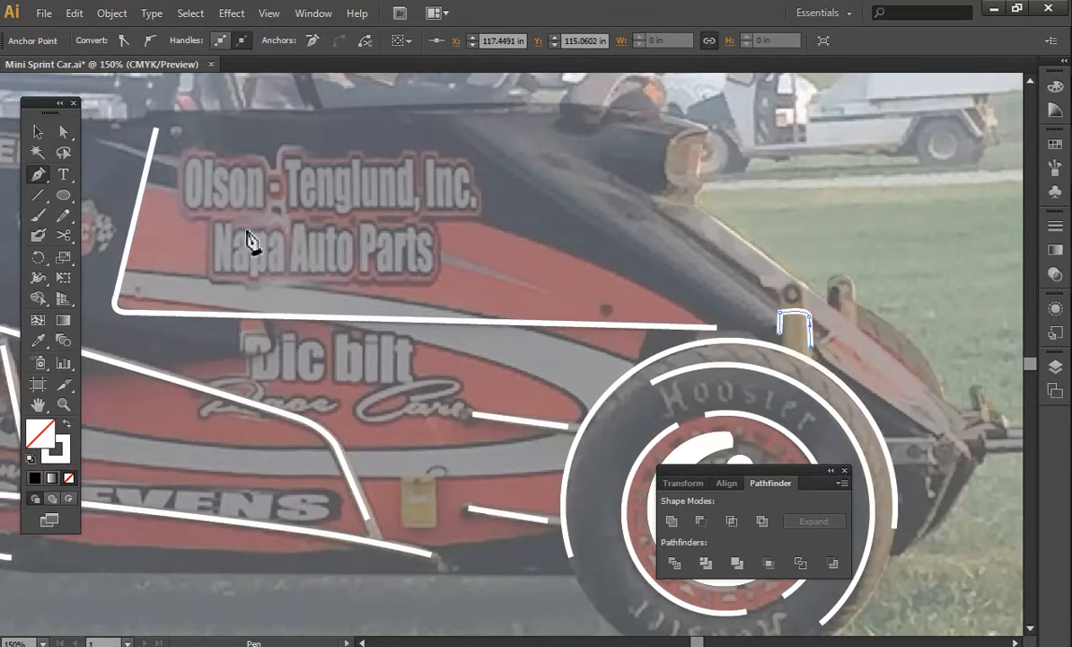
# Step: Draw a straight diagonal line along the upper edge of the red nose section ahead of the front tire
pyautogui.click(41, 176)
pyautogui.click(836, 310)
pyautogui.click(926, 389)
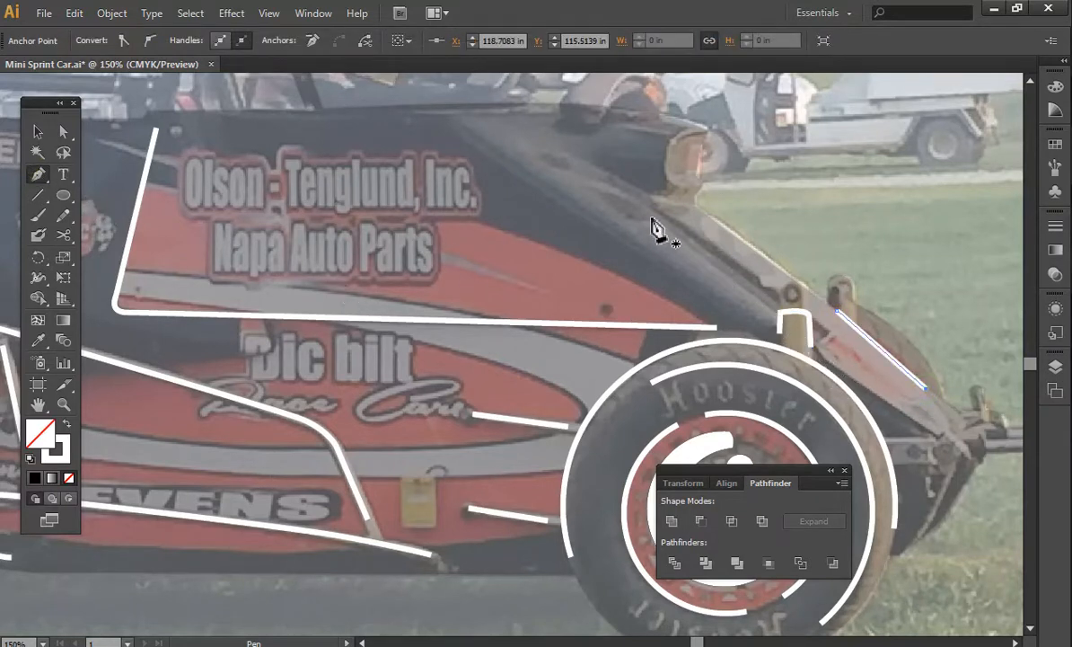
# Step: Outline the small bracket between the front tire and the nose tip with an open path that has a curved front end
pyautogui.keyDown('ctrl'); pyautogui.click(946, 455); pyautogui.keyUp('ctrl')
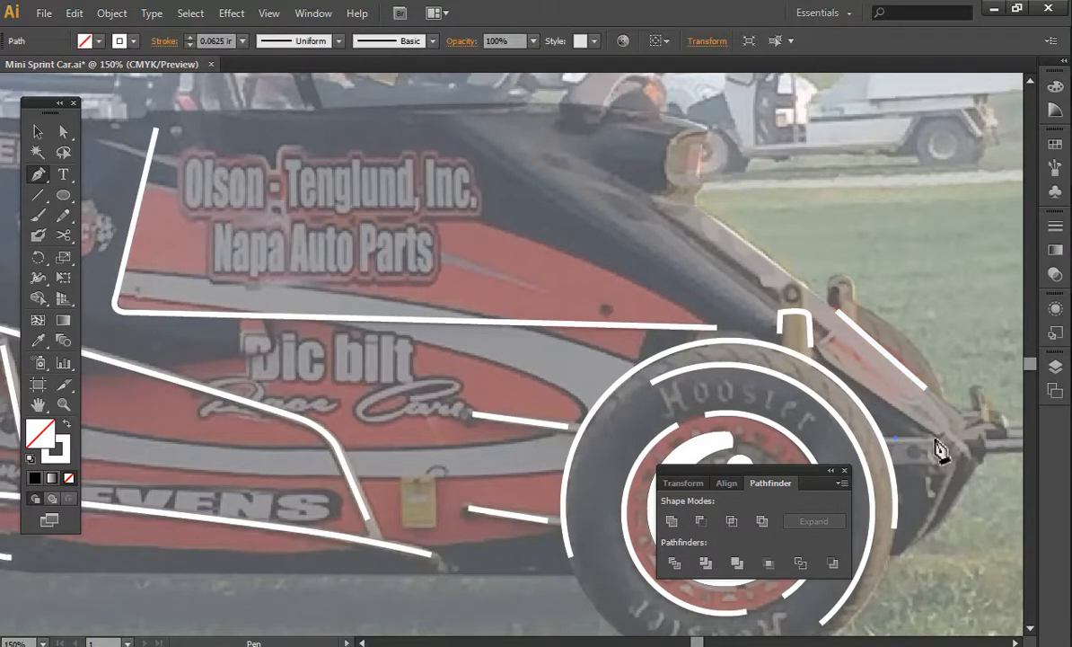
pyautogui.click(935, 440)
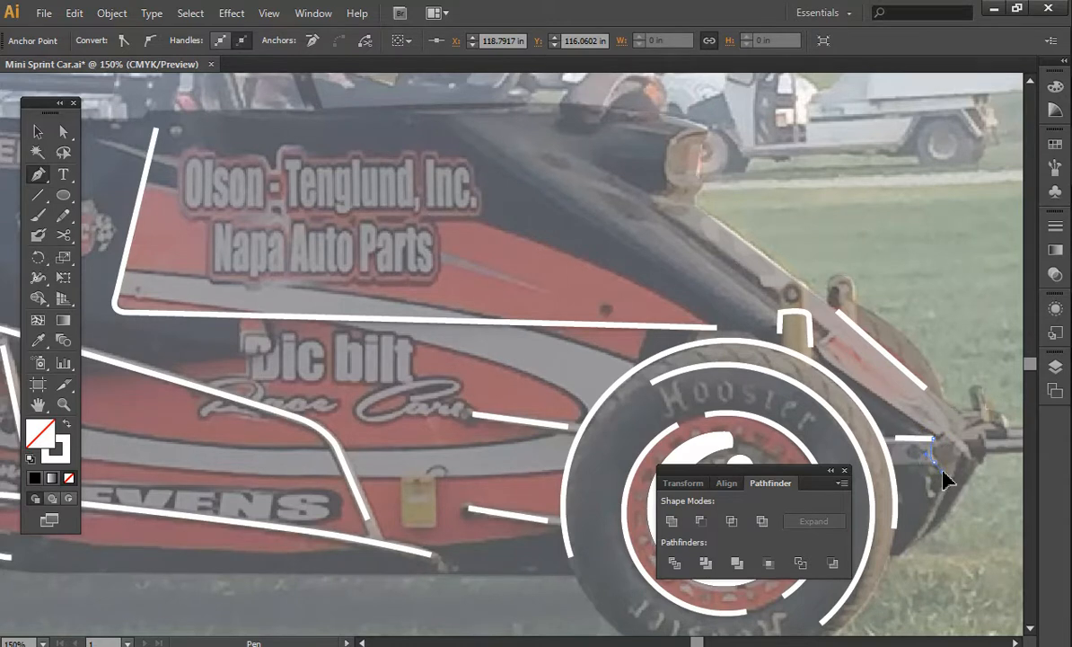
pyautogui.moveTo(914, 464); pyautogui.dragTo(916, 463)
pyautogui.click(902, 464)
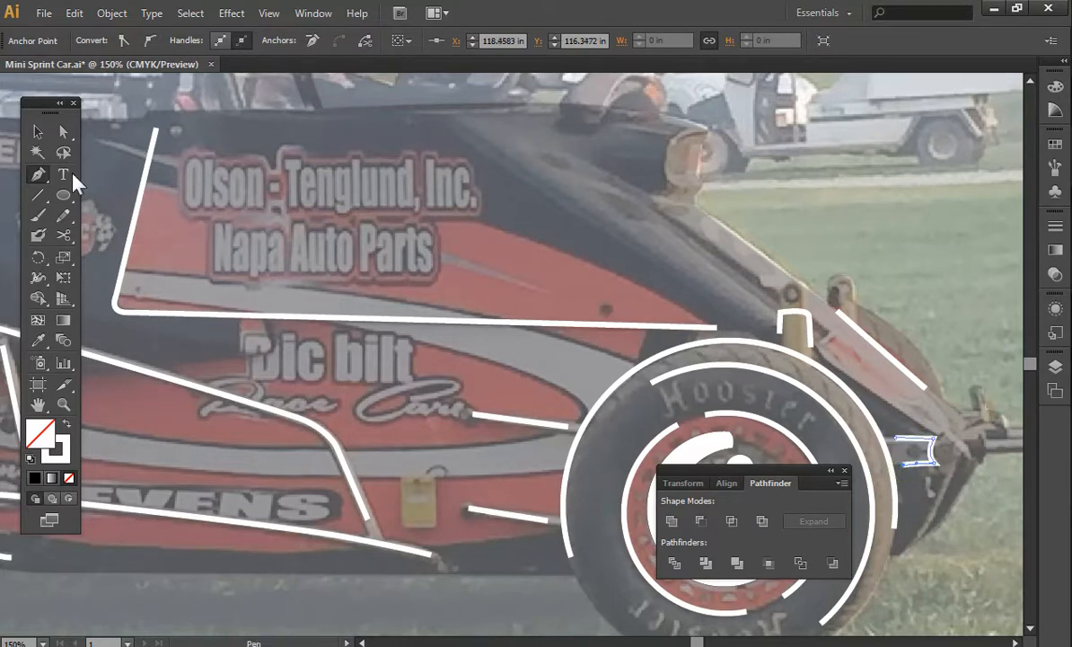
# Step: Trace the nose section's front and lower edges up to the tan bracket, ending in a short hook
pyautogui.click(32, 178)
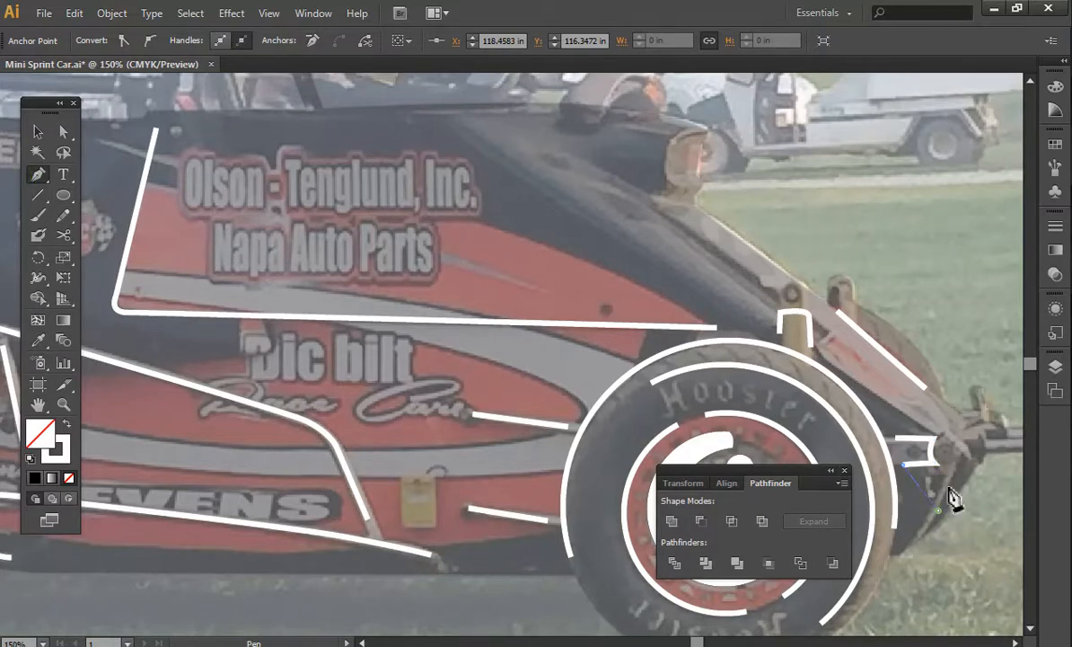
pyautogui.click(36, 175)
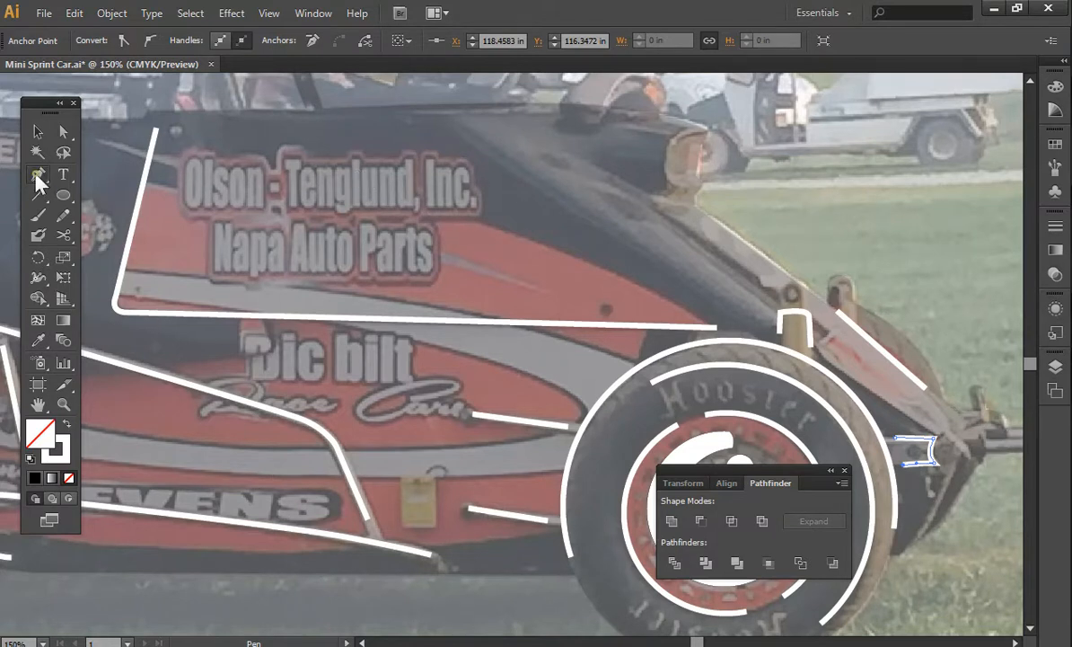
pyautogui.click(939, 501)
pyautogui.click(972, 444)
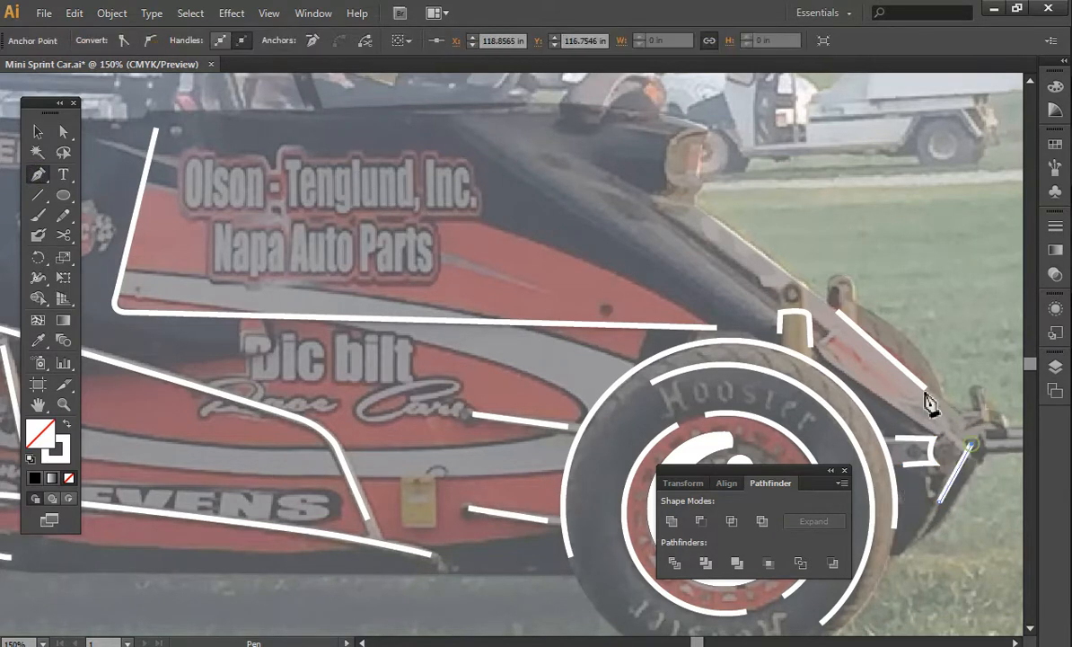
pyautogui.click(820, 350)
pyautogui.click(826, 331)
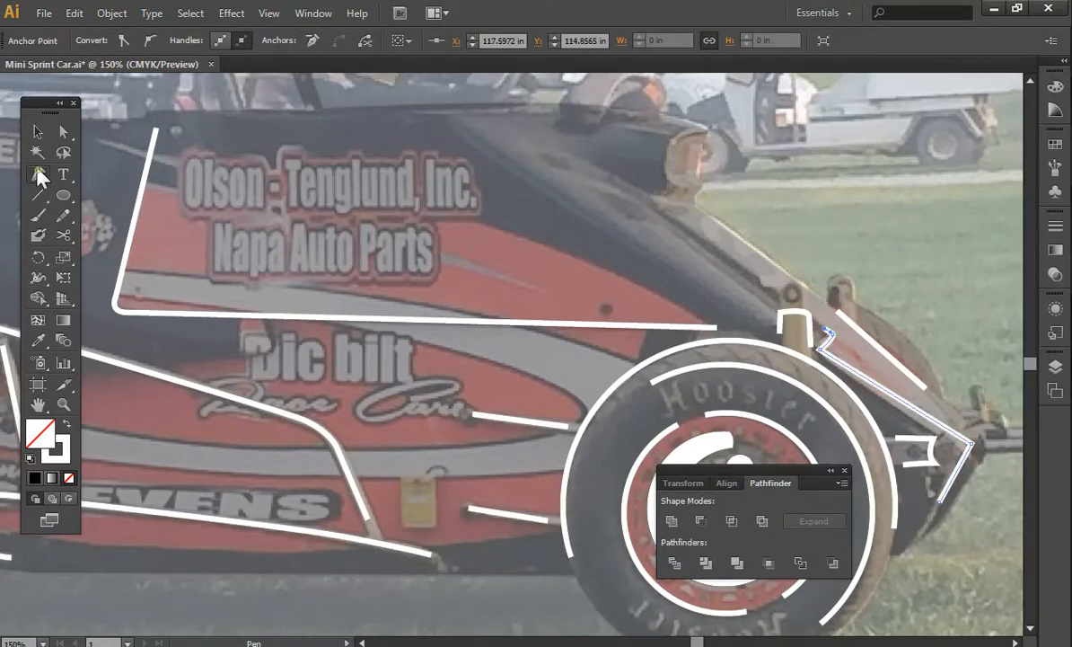
# Step: Draw two detail lines on the hood: a straight diagonal toward the tan bracket and a longer one bending below the scoop
pyautogui.click(768, 289)
pyautogui.click(620, 190)
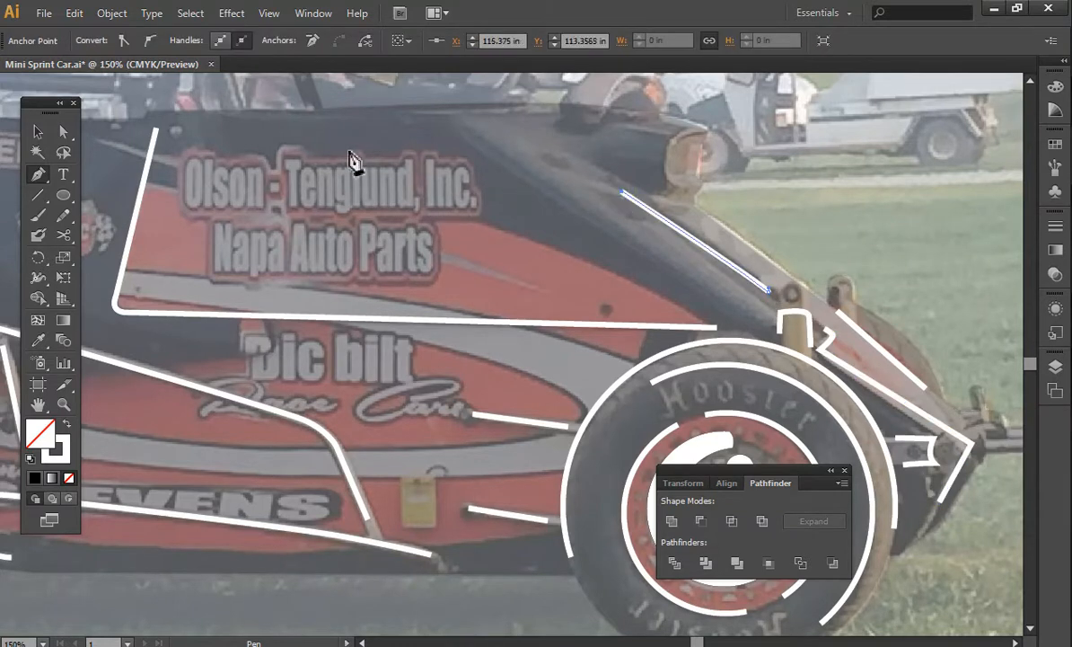
pyautogui.click(37, 174)
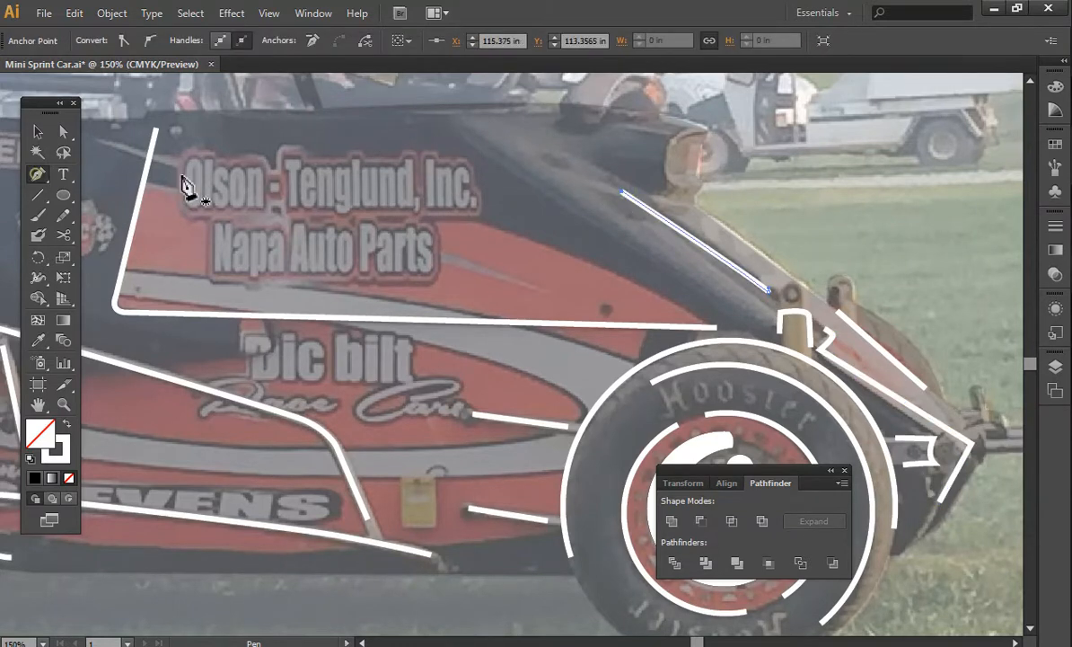
pyautogui.click(682, 202)
pyautogui.click(641, 191)
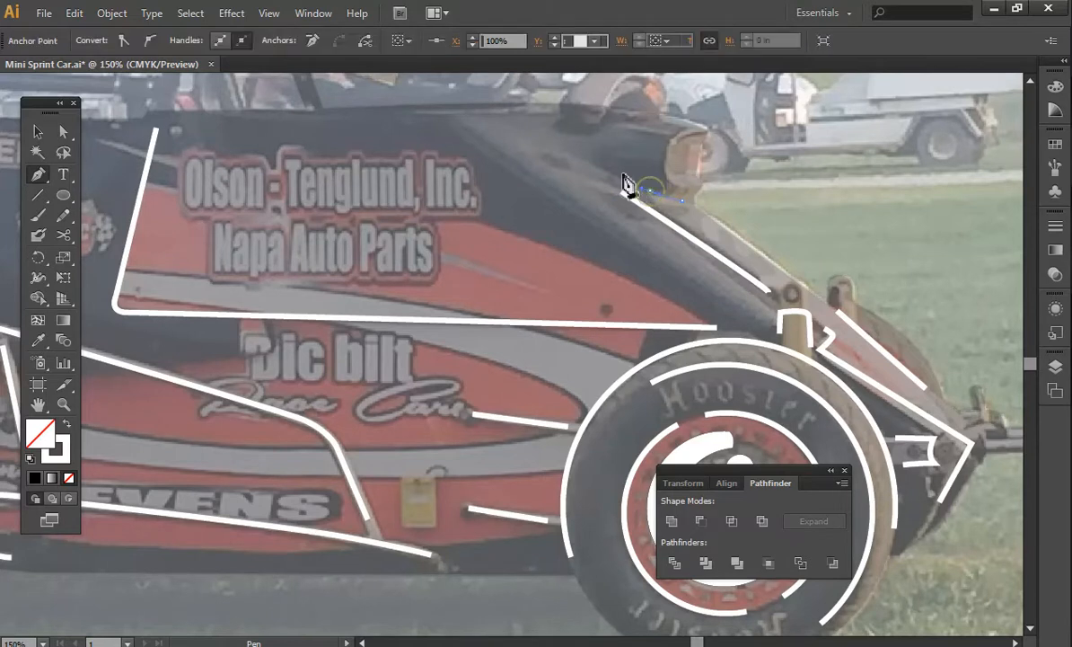
pyautogui.click(519, 114)
# Step: Draw a C-shaped curve around the rear edge of the opening at the front of the hood scoop
pyautogui.click(38, 174)
pyautogui.click(677, 148)
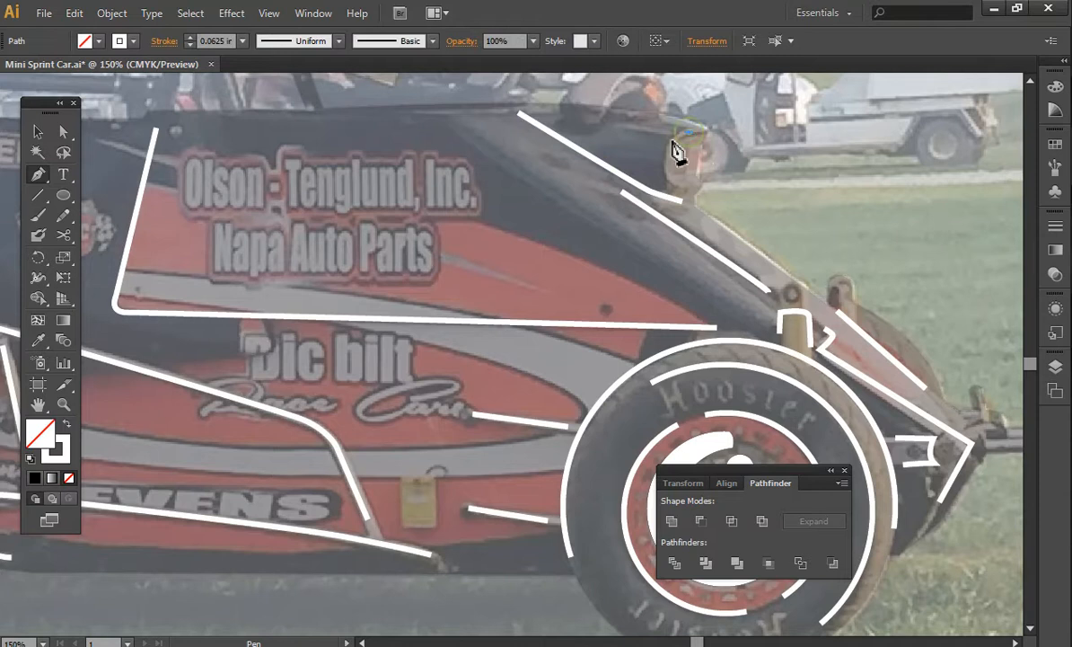
pyautogui.moveTo(670, 143); pyautogui.dragTo(668, 150)
pyautogui.moveTo(676, 189)
pyautogui.mouseDown()
pyautogui.moveTo(693, 196)
pyautogui.moveTo(695, 183)
pyautogui.mouseUp()
pyautogui.press('v')
# Step: Examine the silhouette's outline around the hood scoop and nose against the white detail lines
pyautogui.click(36, 405)
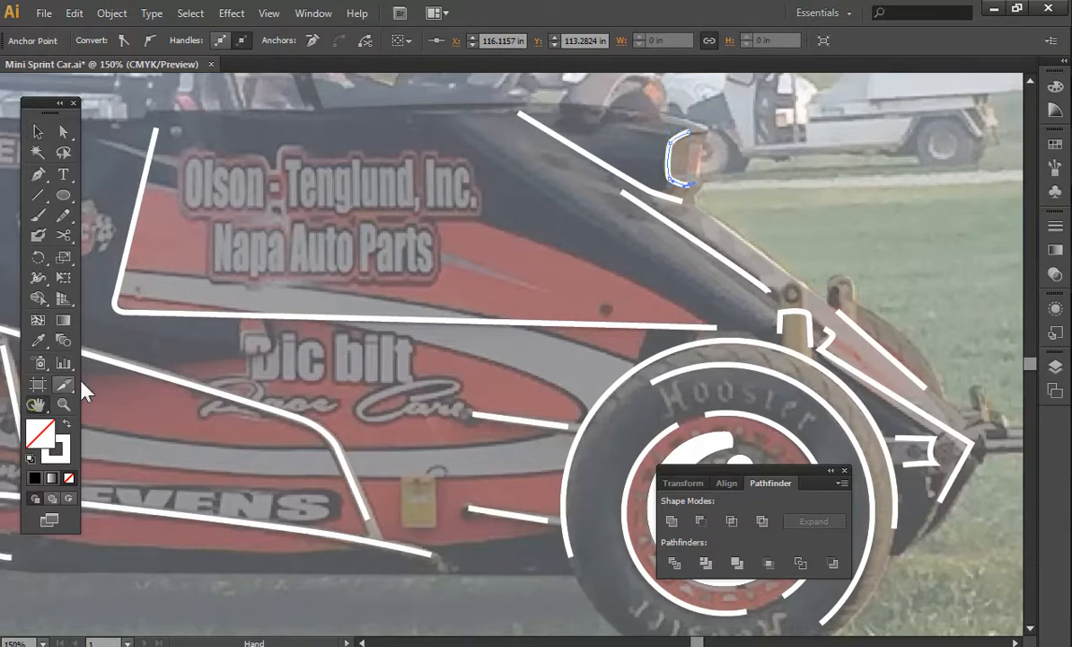
pyautogui.moveTo(640, 288); pyautogui.dragTo(625, 377)
pyautogui.press('a')
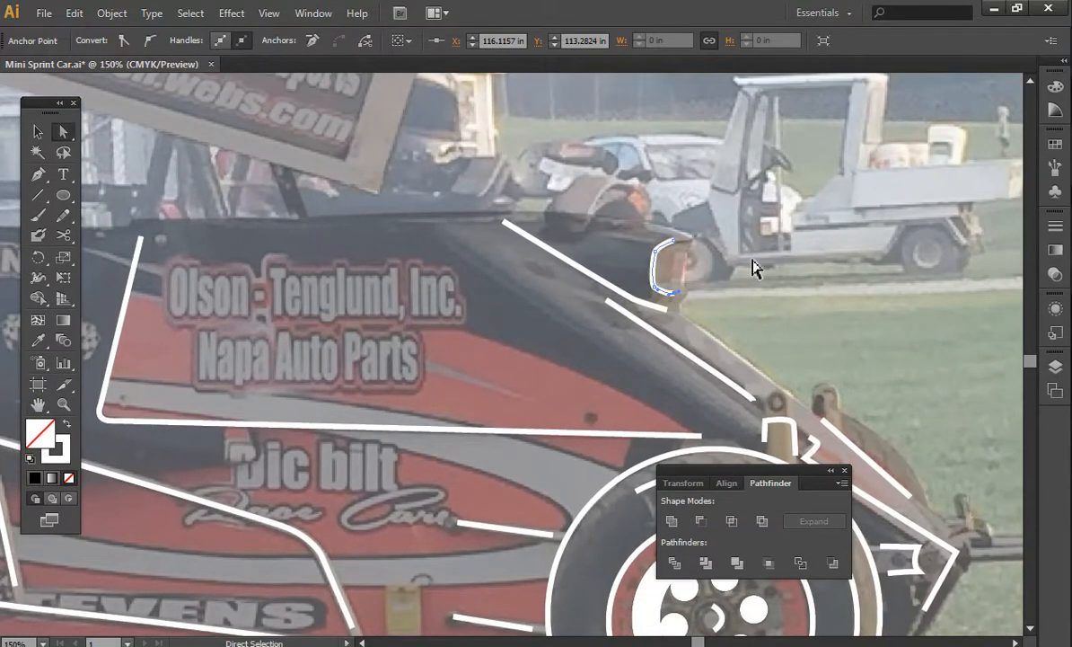
pyautogui.click(585, 375)
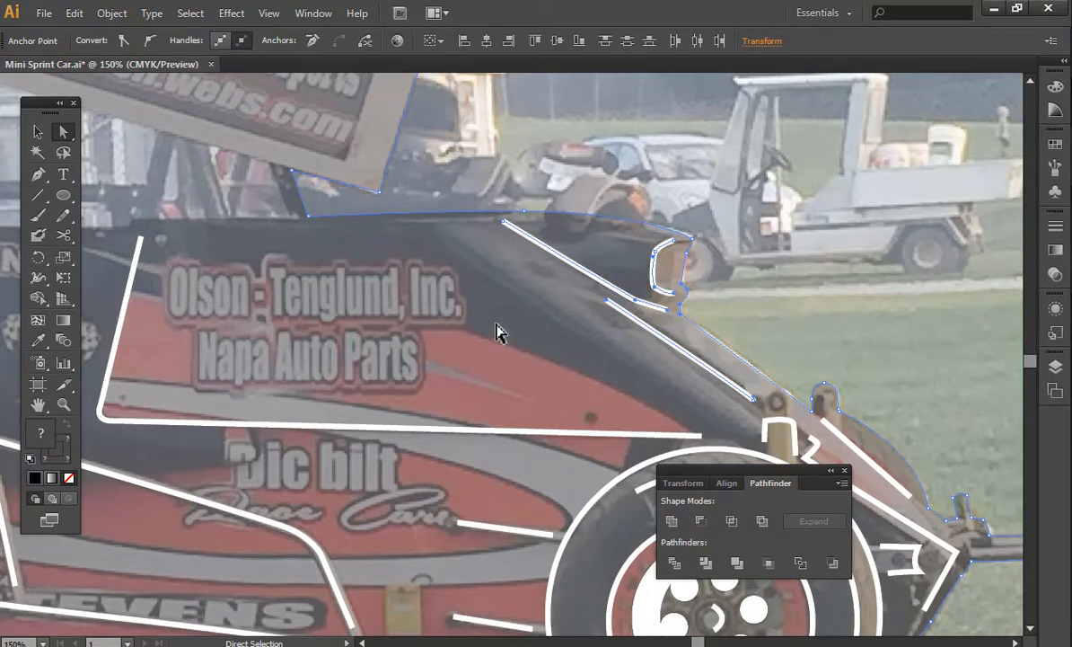
pyautogui.click(38, 405)
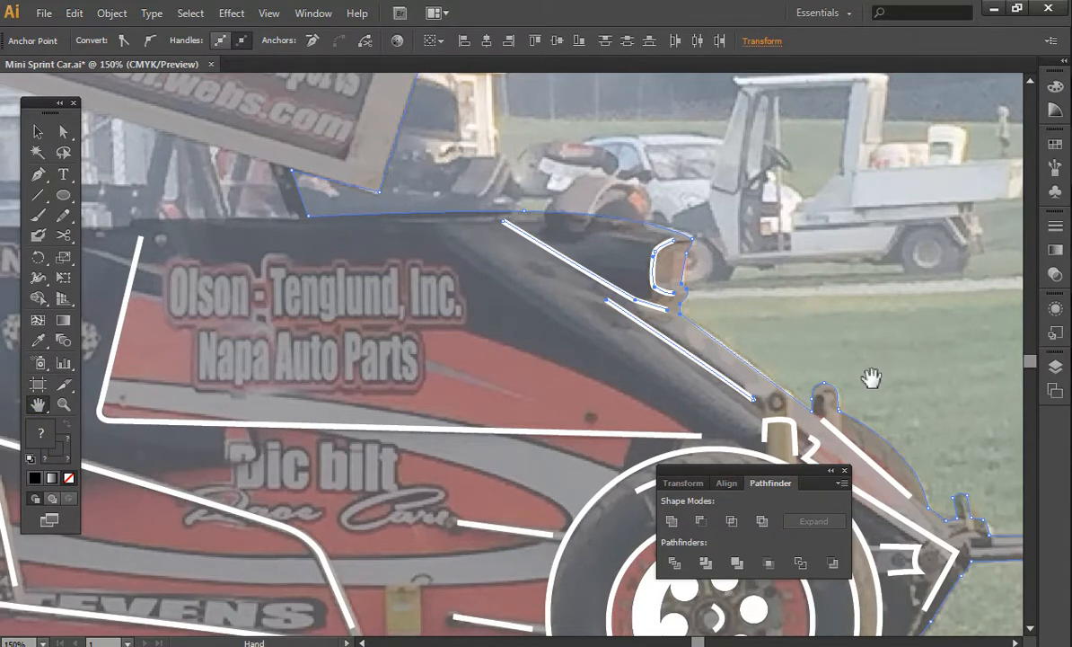
pyautogui.moveTo(879, 408); pyautogui.dragTo(745, 363)
pyautogui.press('v')
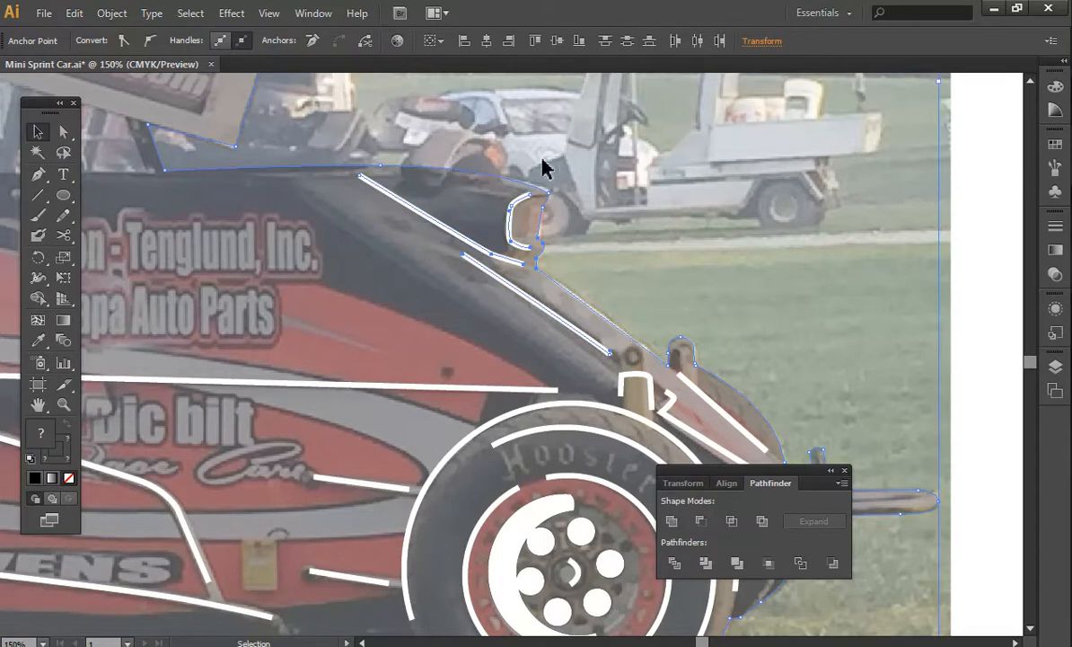
pyautogui.click(537, 179)
pyautogui.click(537, 188)
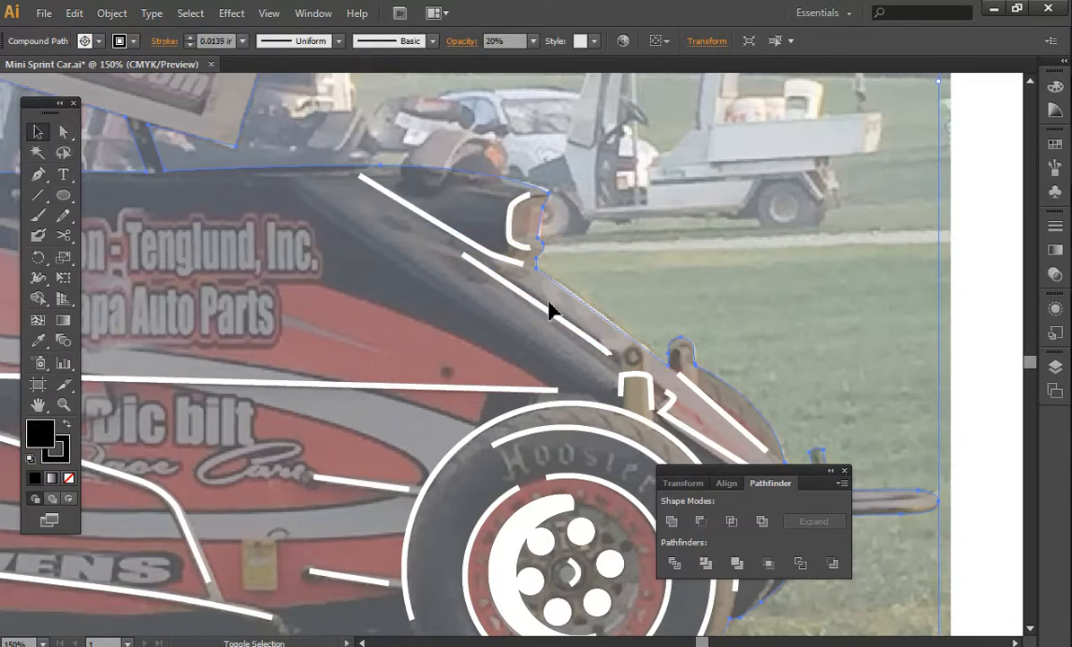
# Step: Draw a long diagonal line along the hood's lower crease from above the front tire back toward the cockpit, in the existing white stroke
pyautogui.click(575, 331)
pyautogui.click(37, 174)
pyautogui.click(578, 385)
pyautogui.click(284, 183)
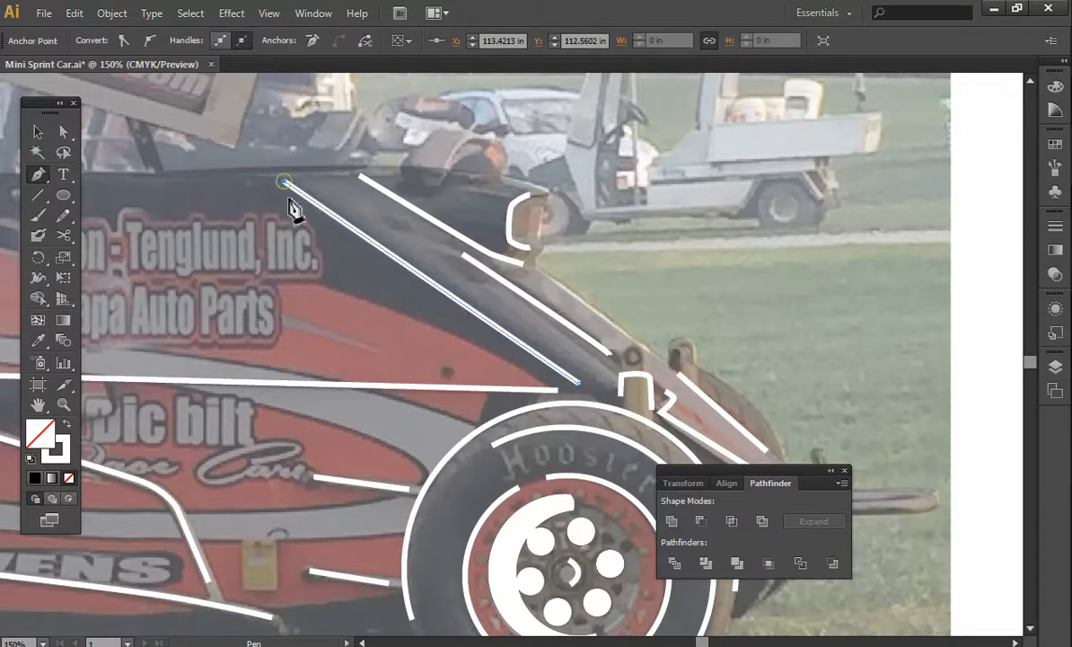
# Step: Trace the cockpit side panel from its upper rear corner down and along its curved lower edge, ending in an upturned front corner
pyautogui.click(38, 405)
pyautogui.moveTo(382, 378); pyautogui.dragTo(826, 318)
pyautogui.moveTo(677, 272); pyautogui.dragTo(920, 361)
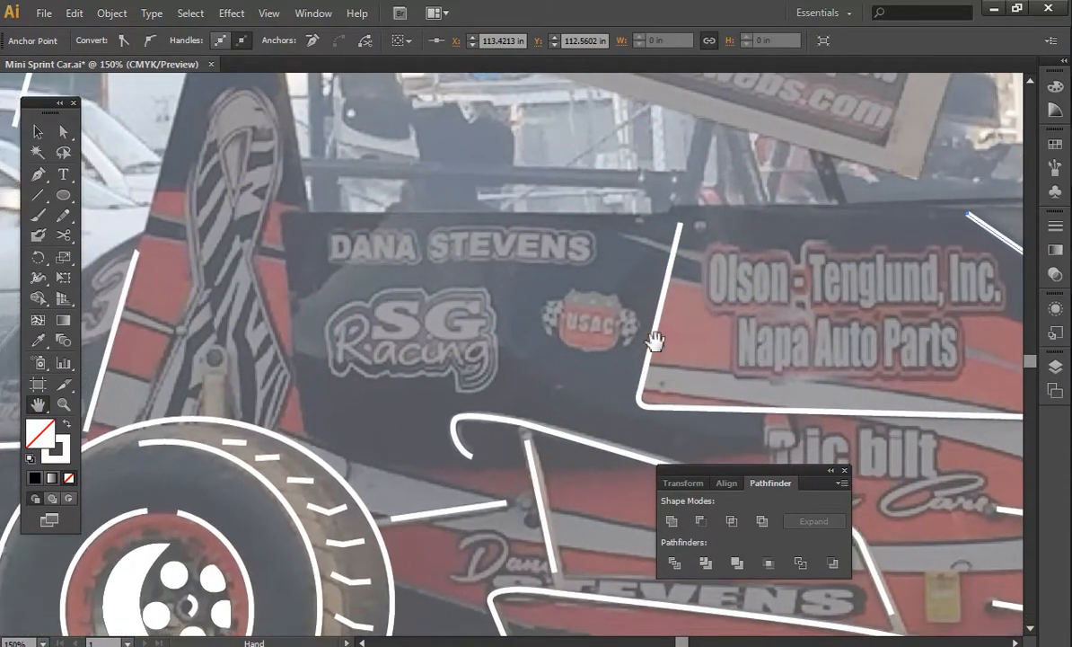
pyautogui.click(292, 212)
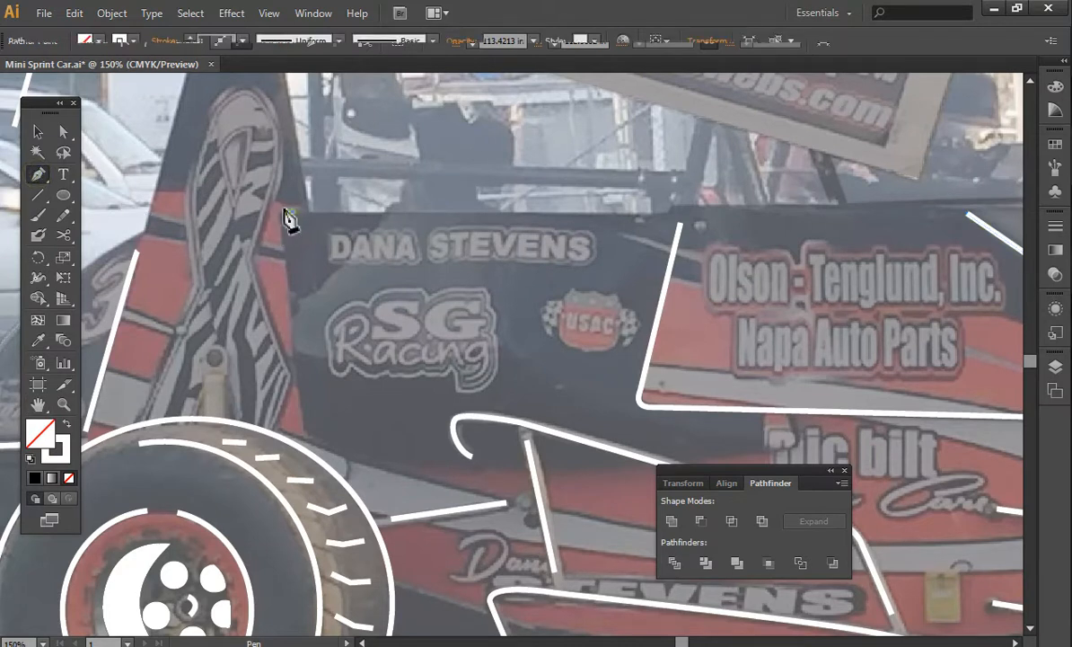
pyautogui.click(305, 435)
pyautogui.moveTo(517, 468); pyautogui.dragTo(603, 473)
pyautogui.click(777, 450)
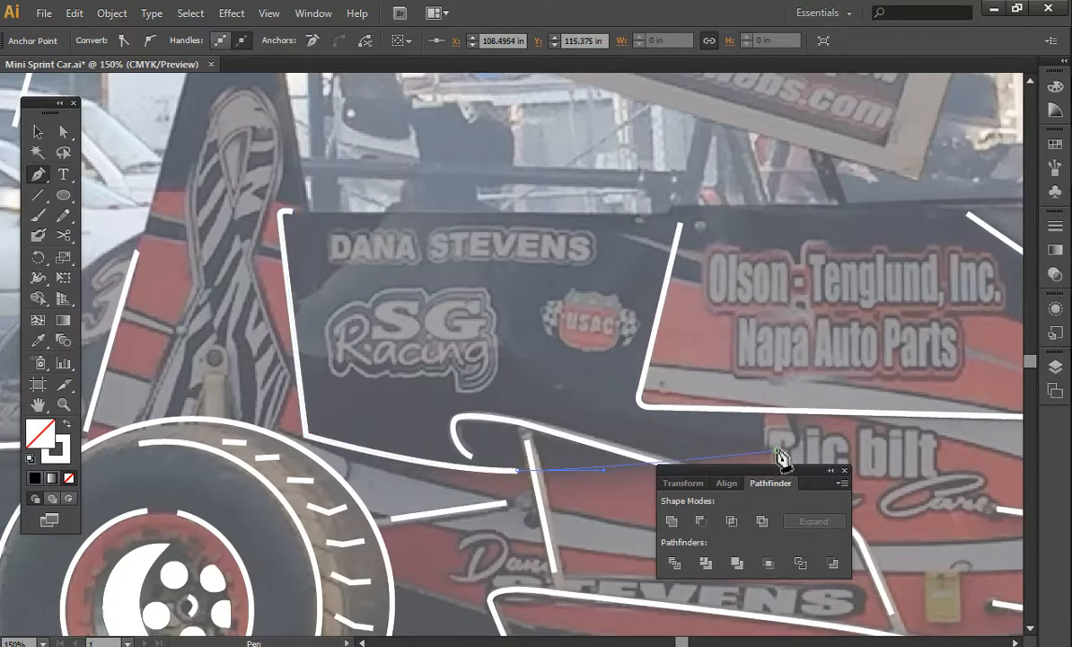
pyautogui.moveTo(796, 438); pyautogui.dragTo(799, 431)
pyautogui.press('v')
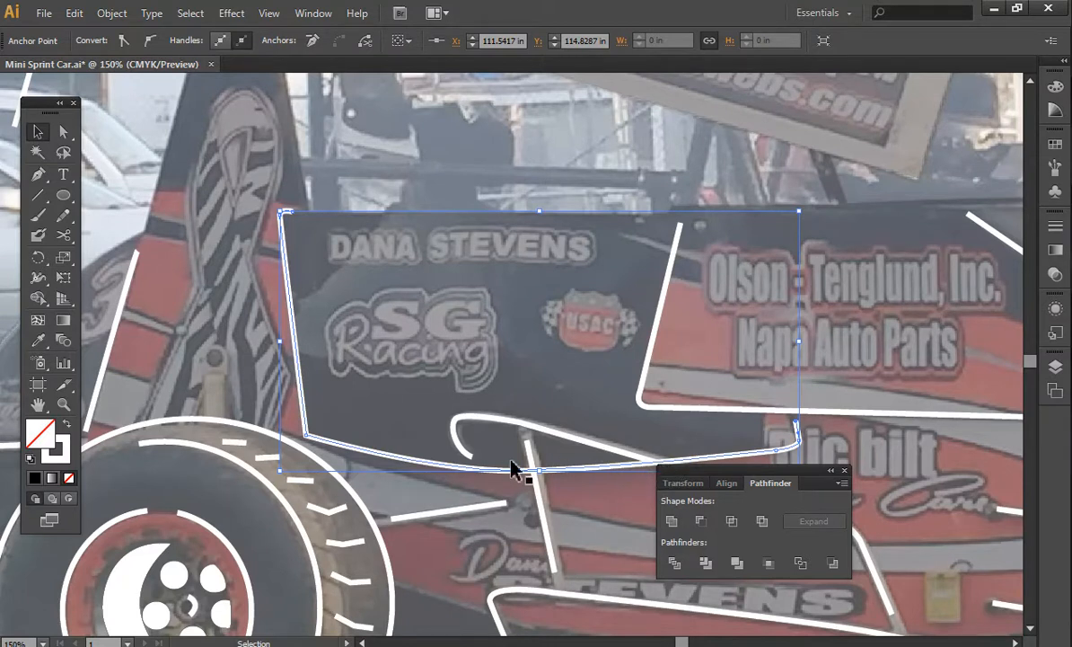
# Step: Cut the cockpit side panel's lower edge line on both sides of the long diagonal bar and delete the crossing piece
pyautogui.click(37, 403)
pyautogui.moveTo(498, 514); pyautogui.dragTo(265, 440)
pyautogui.click(63, 235)
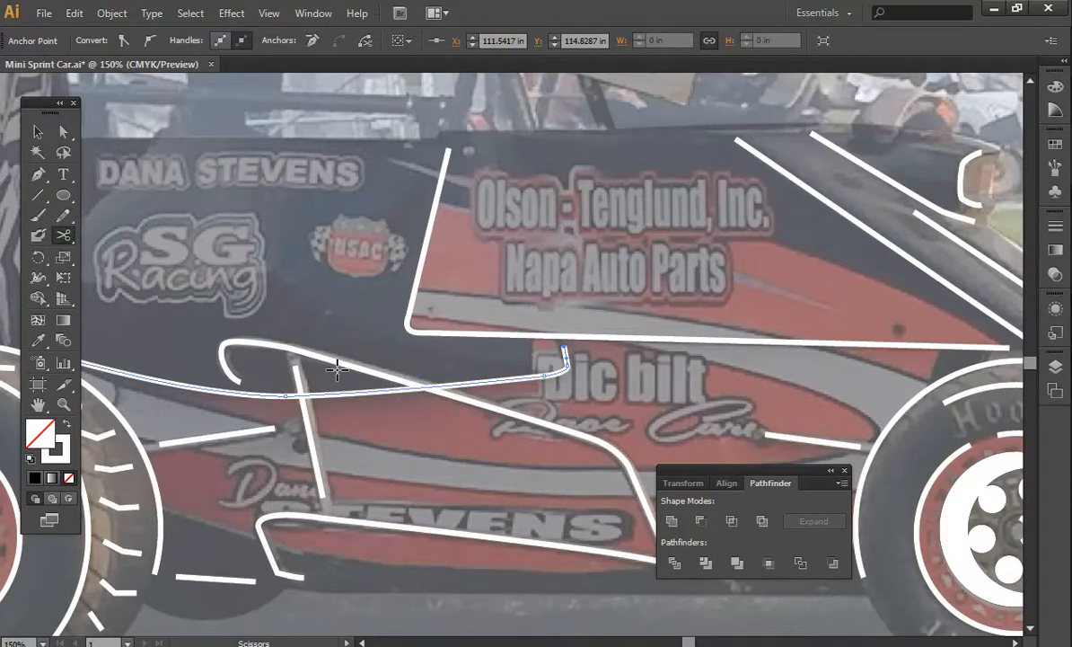
pyautogui.press('v')
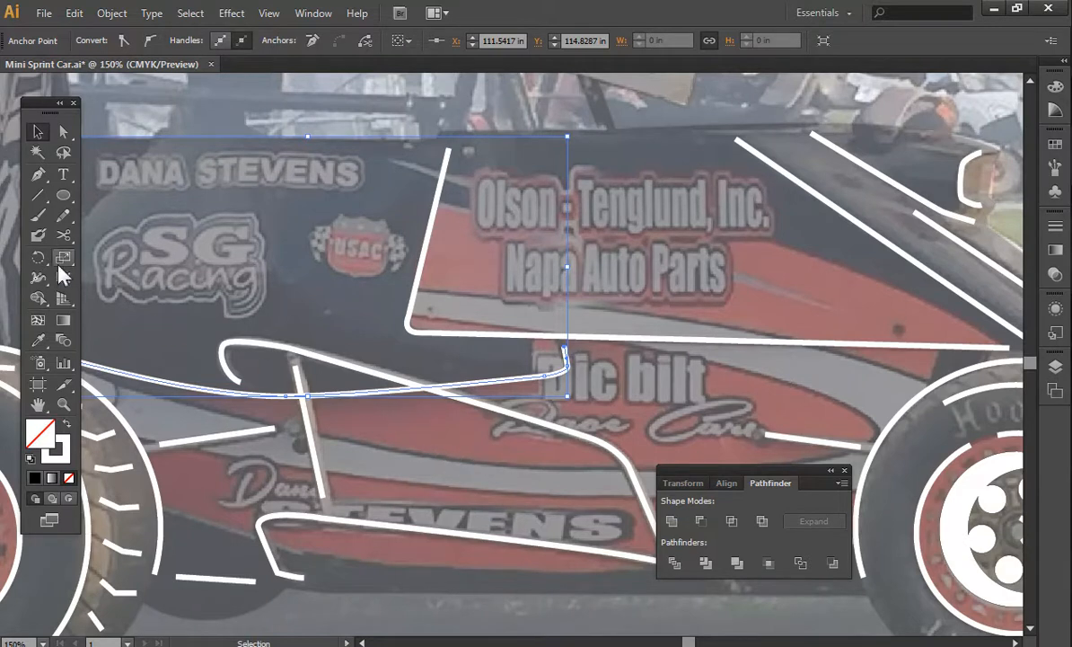
pyautogui.click(64, 236)
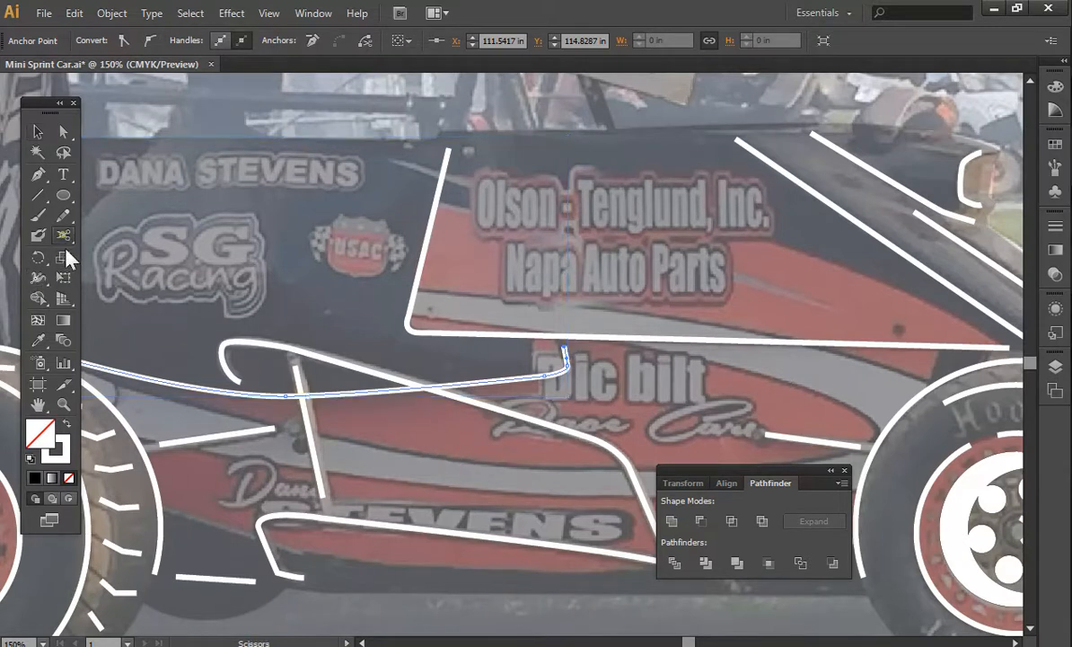
pyautogui.click(459, 385)
pyautogui.click(399, 389)
pyautogui.press('Delete')
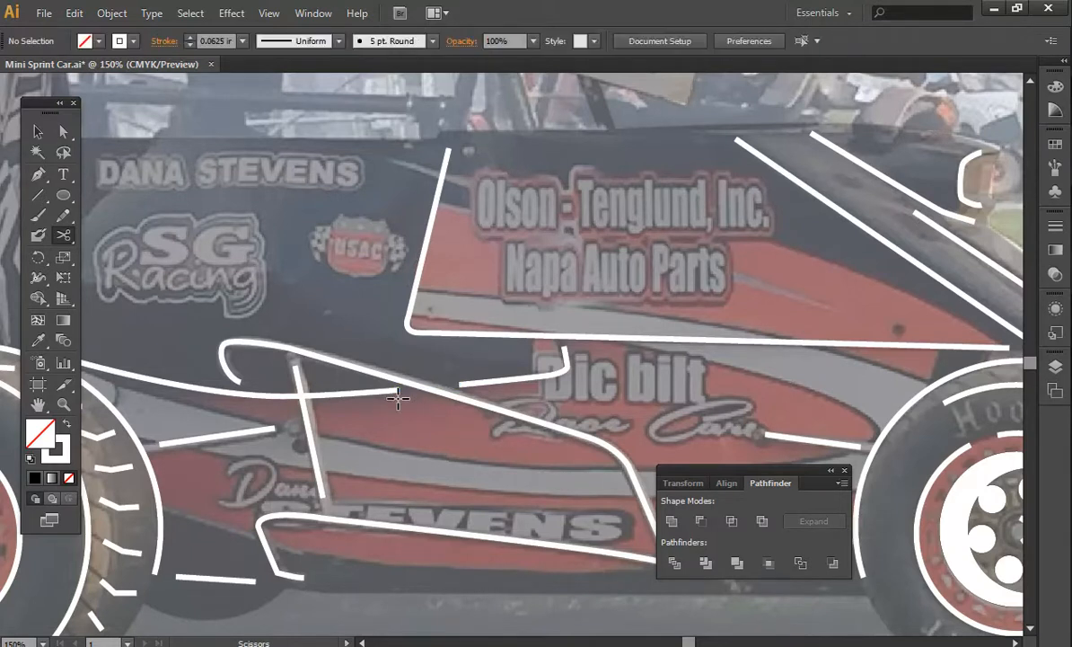
# Step: Remove the piece of the panel's lower edge line crossing the short upright strut and shorten the remaining segment's front end
pyautogui.click(318, 394)
pyautogui.click(287, 393)
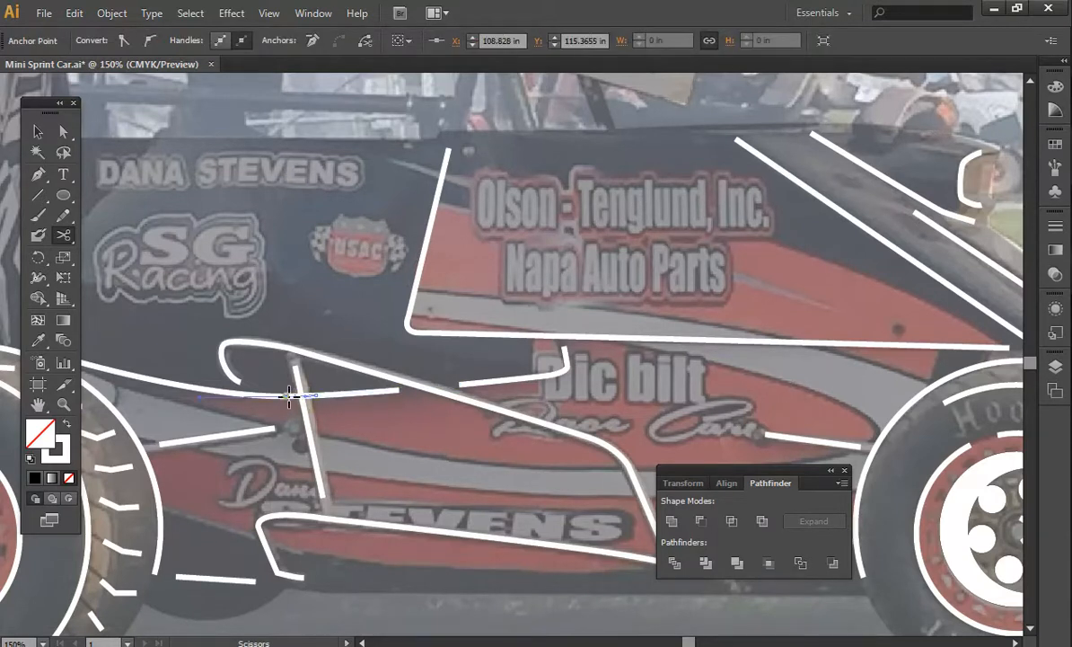
pyautogui.press('Delete')
pyautogui.press('v')
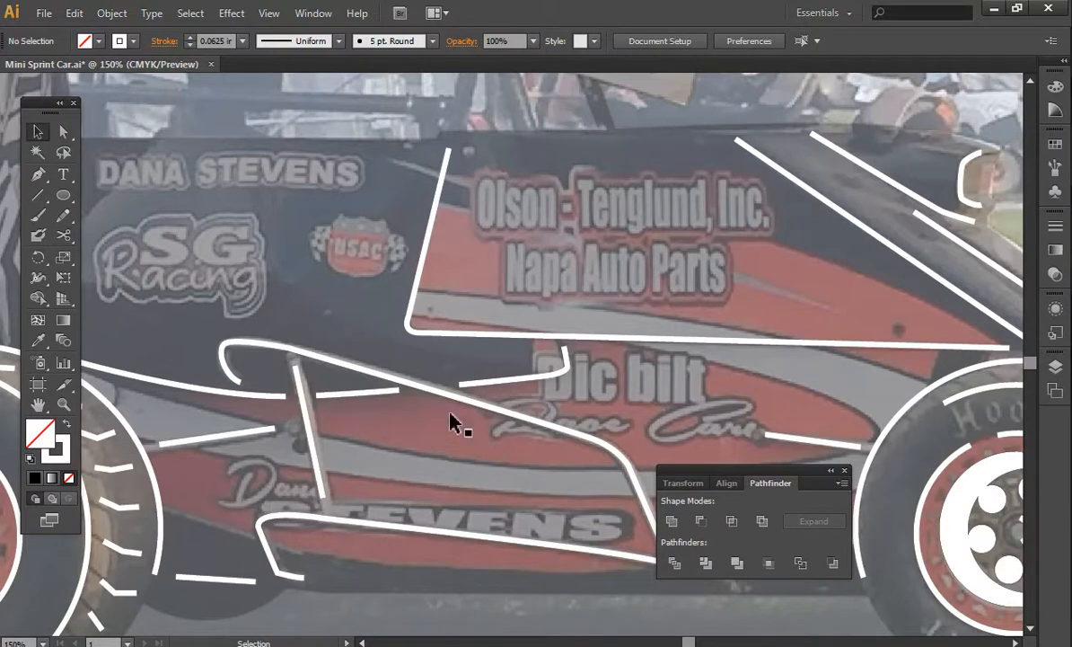
pyautogui.press('a')
pyautogui.click(393, 394)
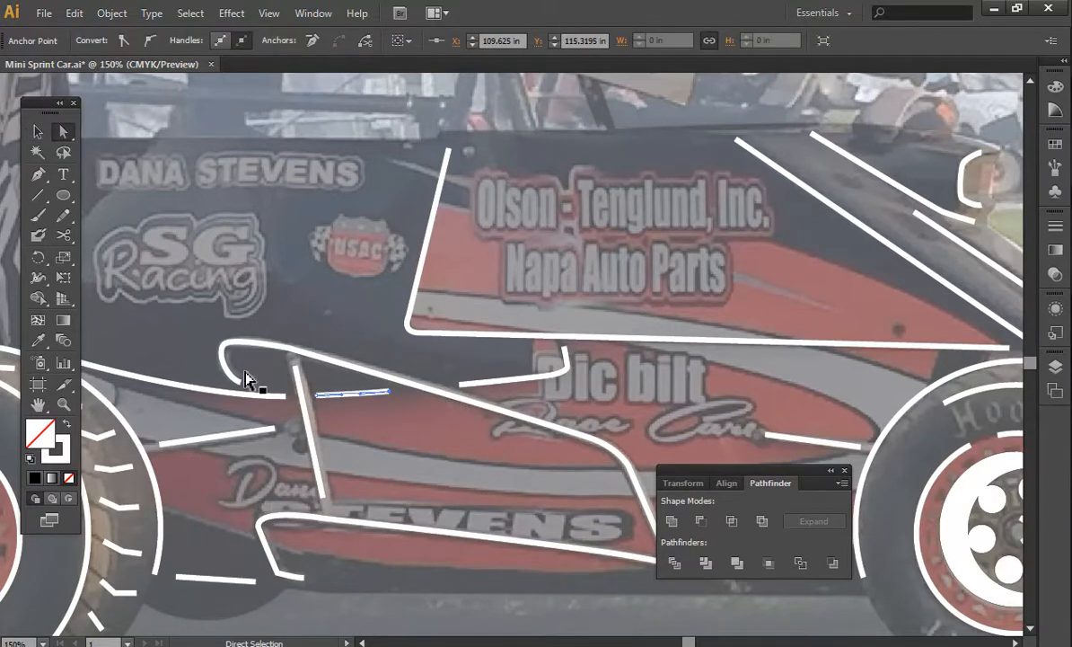
# Step: Trace the post above the rear tire as an inverted U with a rounded top, in the existing white stroke
pyautogui.click(38, 405)
pyautogui.moveTo(354, 342); pyautogui.dragTo(575, 395)
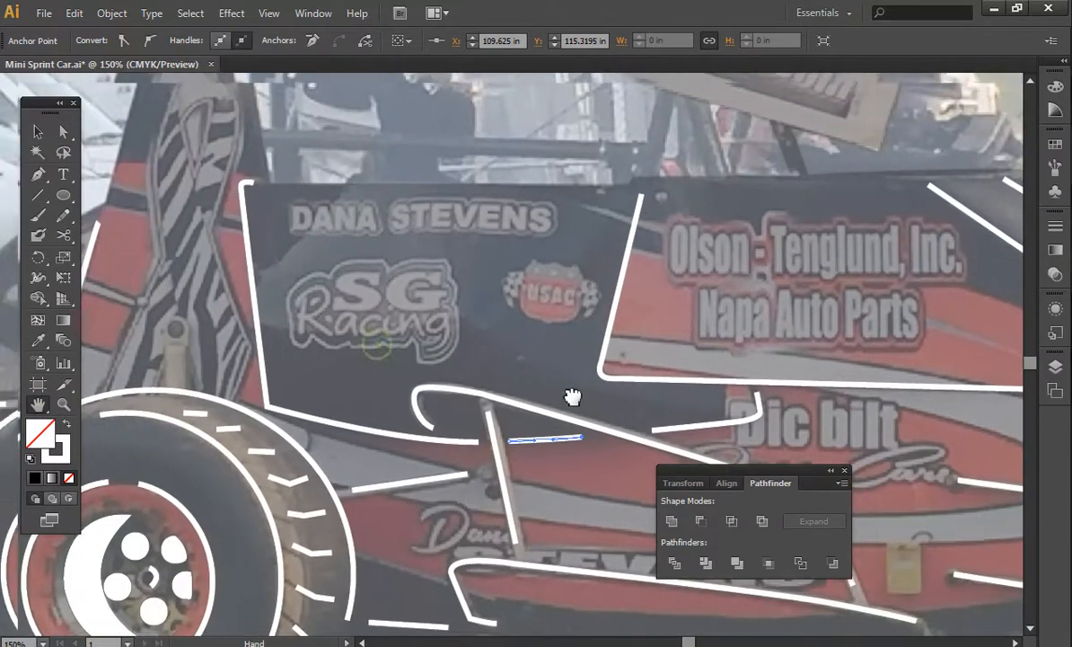
pyautogui.hotkey('ctrl', '+')
pyautogui.hotkey('ctrl', '+')
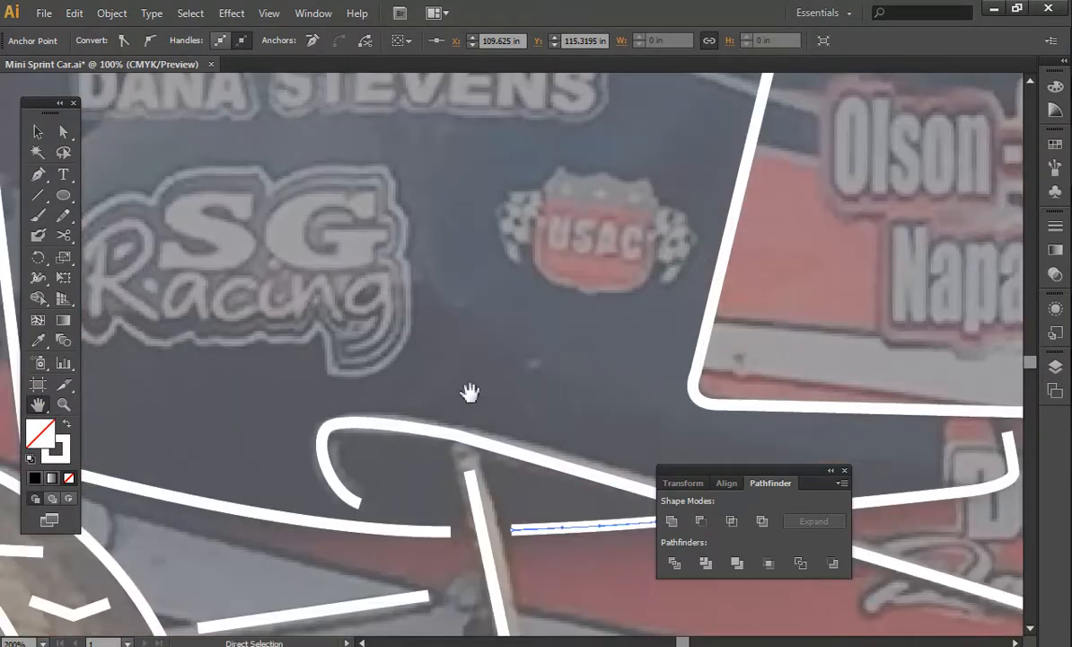
pyautogui.hotkey('ctrl', '-')
pyautogui.hotkey('ctrl', '-')
pyautogui.hotkey('ctrl', '-')
pyautogui.moveTo(350, 360); pyautogui.dragTo(501, 395)
pyautogui.hotkey('ctrl', '+')
pyautogui.hotkey('ctrl', '+')
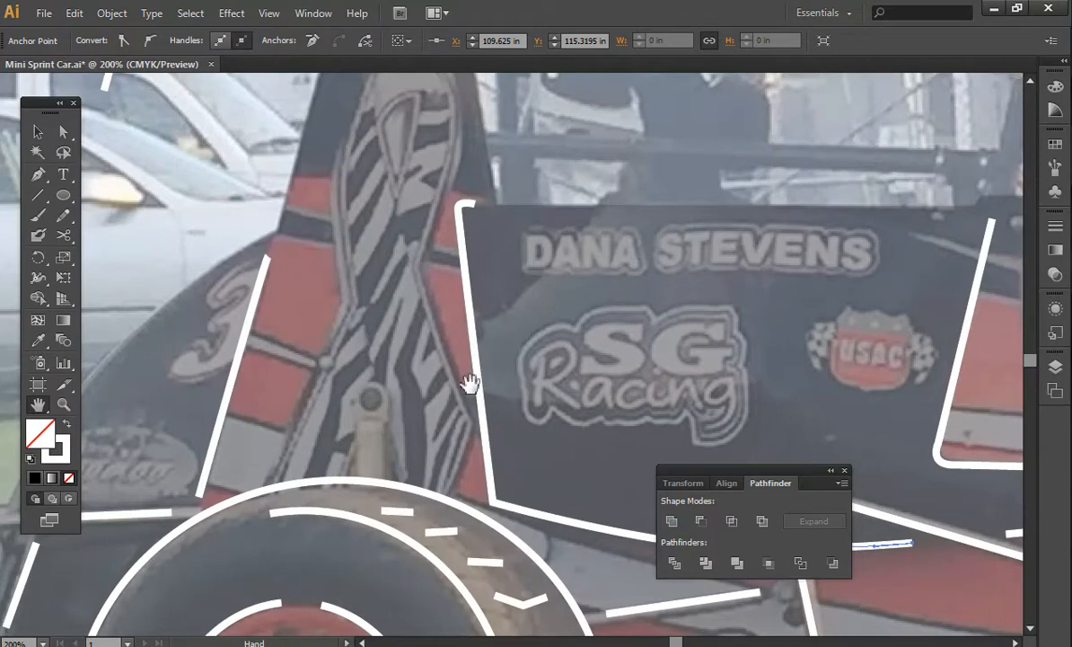
pyautogui.moveTo(37, 179); pyautogui.dragTo(83, 175)
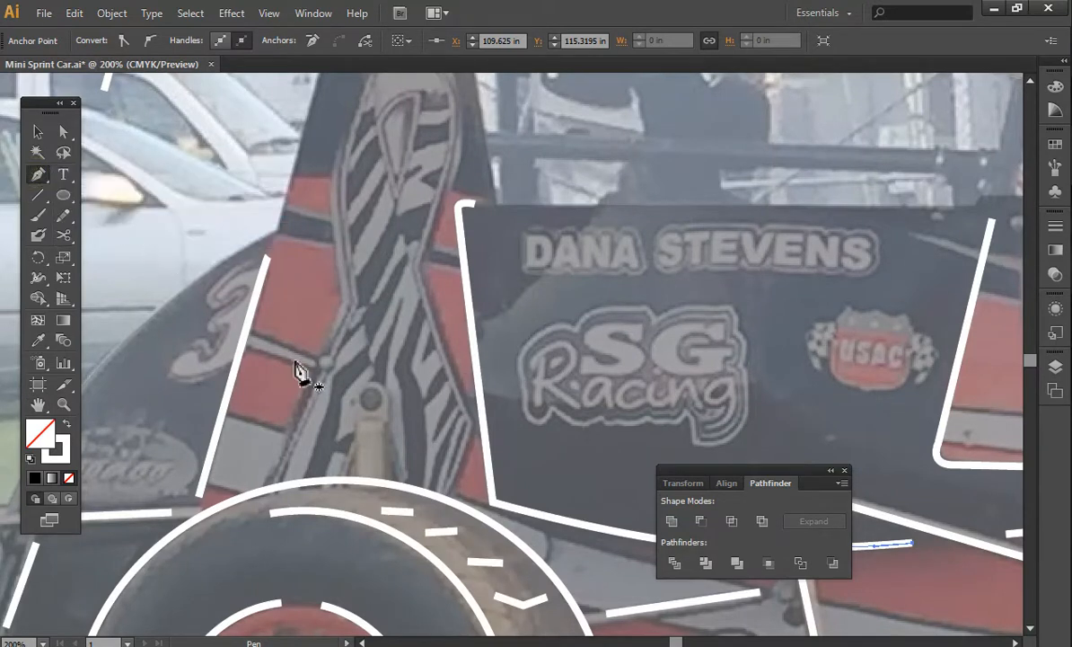
pyautogui.click(353, 463)
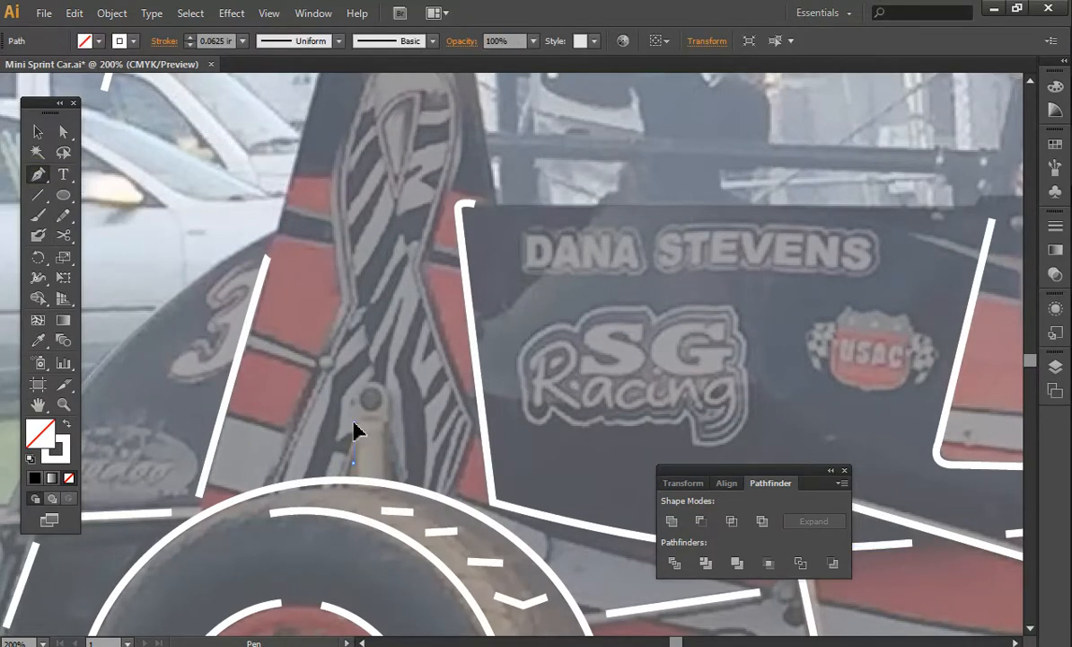
pyautogui.click(353, 424)
pyautogui.moveTo(386, 425); pyautogui.dragTo(391, 473)
pyautogui.click(388, 465)
pyautogui.click(34, 172)
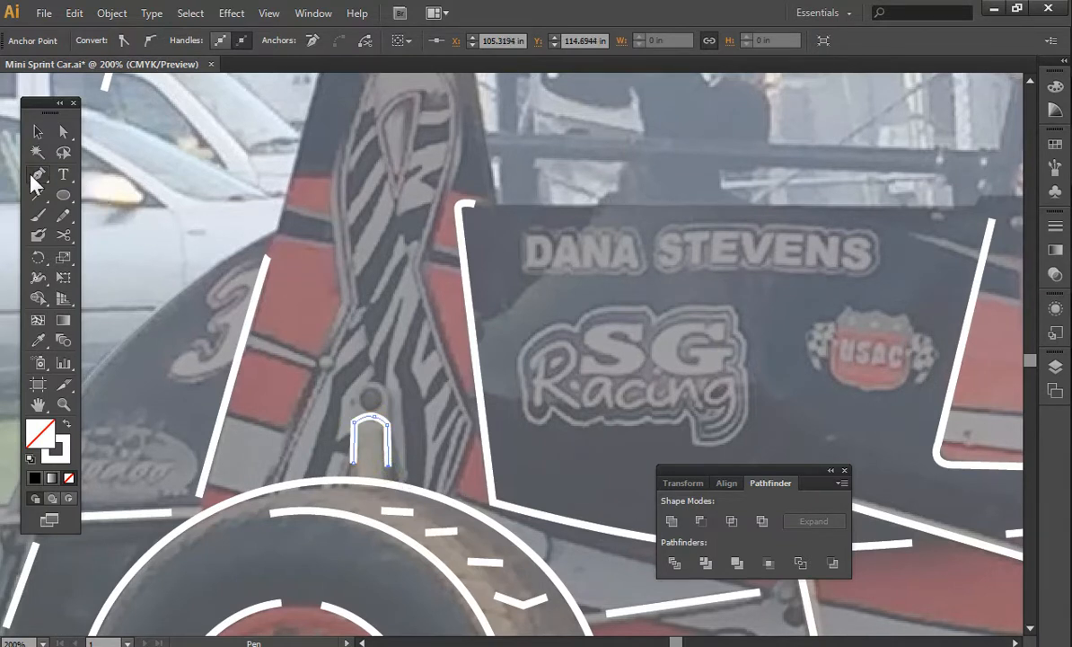
# Step: Draw a small arc around the round bolt just above the post and retract the handle at its front end
pyautogui.click(361, 397)
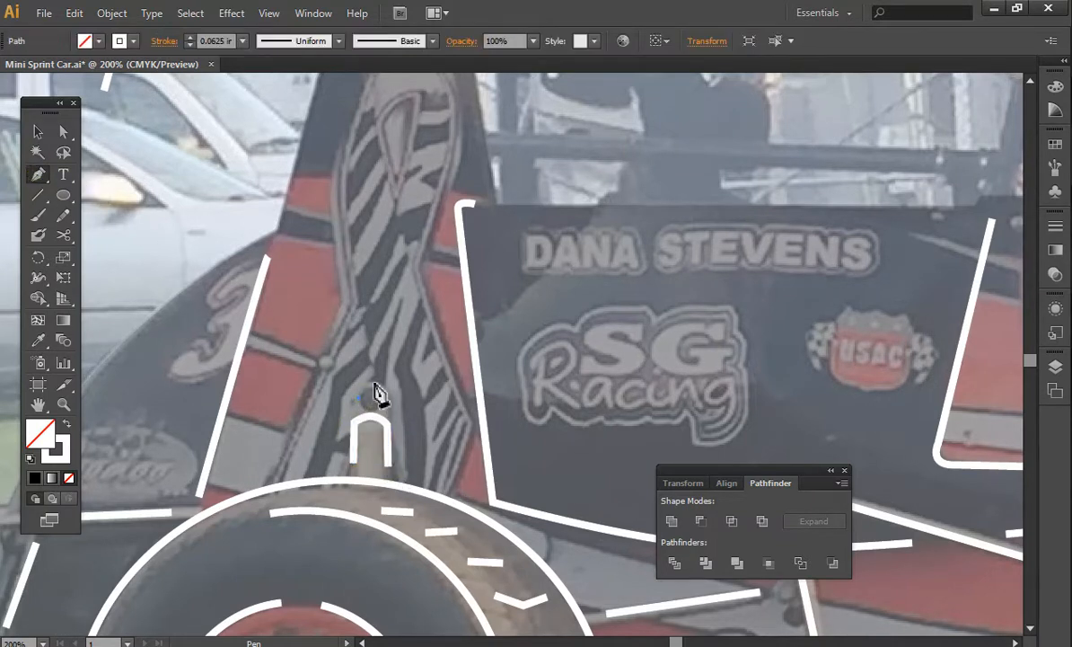
pyautogui.moveTo(381, 390)
pyautogui.mouseDown()
pyautogui.moveTo(394, 412)
pyautogui.moveTo(384, 429)
pyautogui.mouseUp()
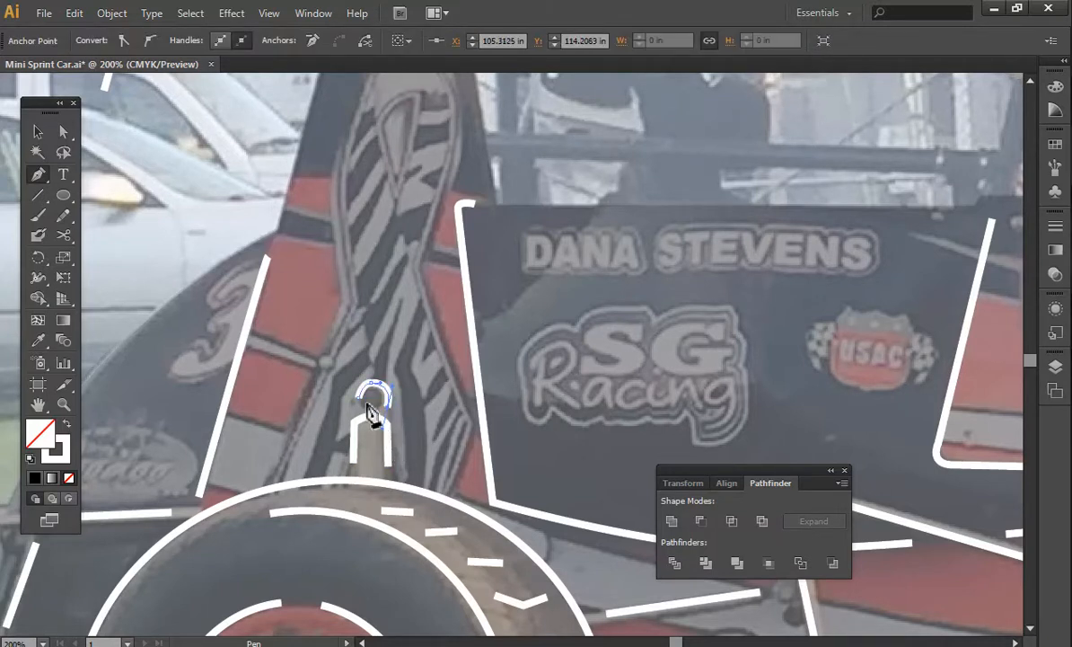
pyautogui.press('a')
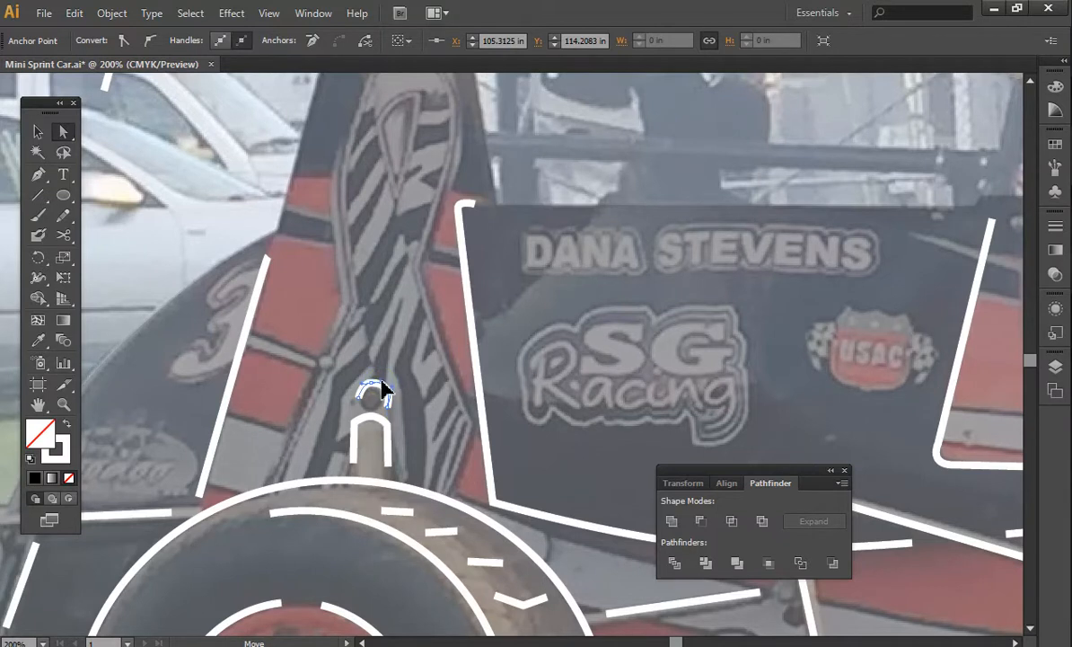
# Step: Trace the near wing panel's upper edge from the far panel's rear edge to its front corner, continuing partway down its front edge
pyautogui.click(38, 404)
pyautogui.moveTo(636, 256); pyautogui.dragTo(490, 438)
pyautogui.hotkey('ctrl', '+')
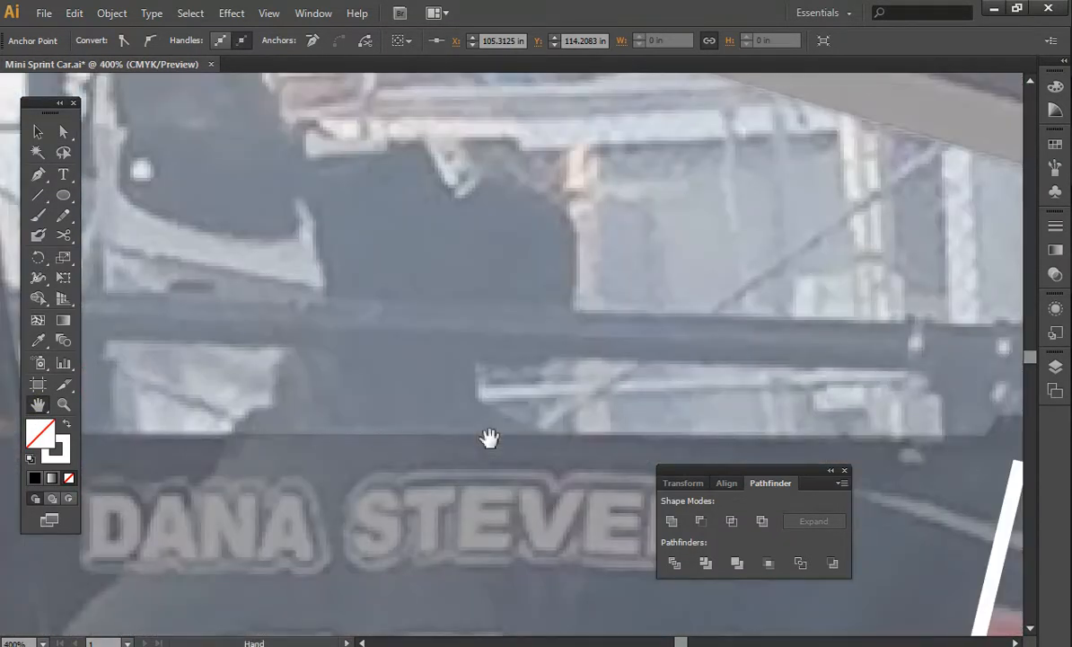
pyautogui.hotkey('ctrl', '-')
pyautogui.hotkey('ctrl', '-')
pyautogui.hotkey('ctrl', '-')
pyautogui.hotkey('ctrl', '-')
pyautogui.hotkey('ctrl', '-')
pyautogui.press('v')
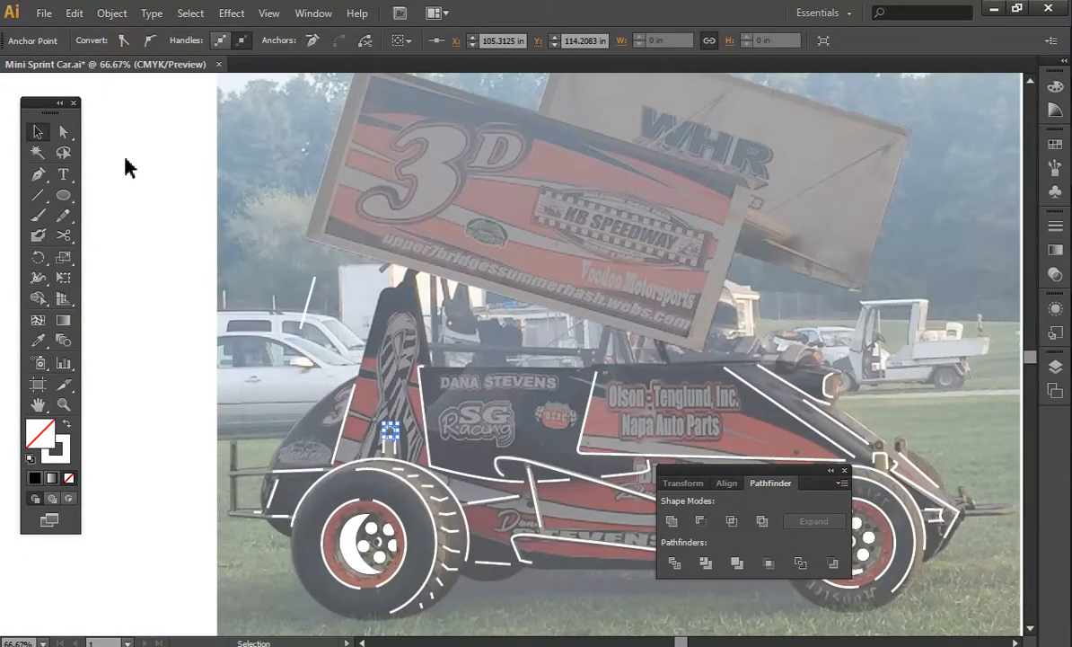
pyautogui.click(38, 174)
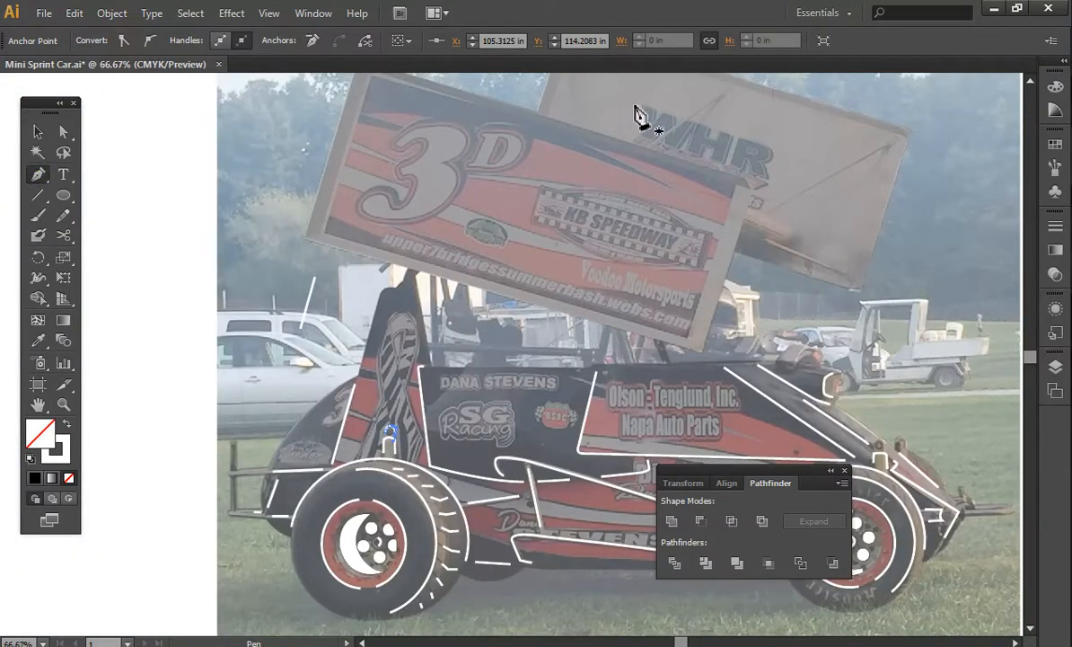
pyautogui.click(551, 115)
pyautogui.click(753, 181)
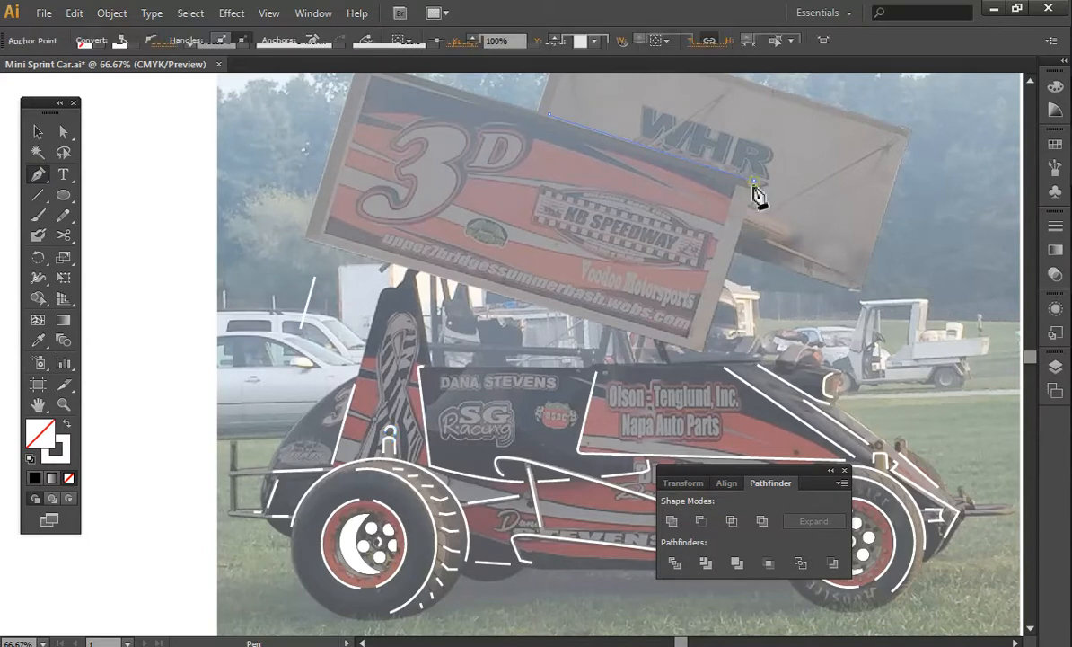
pyautogui.click(738, 240)
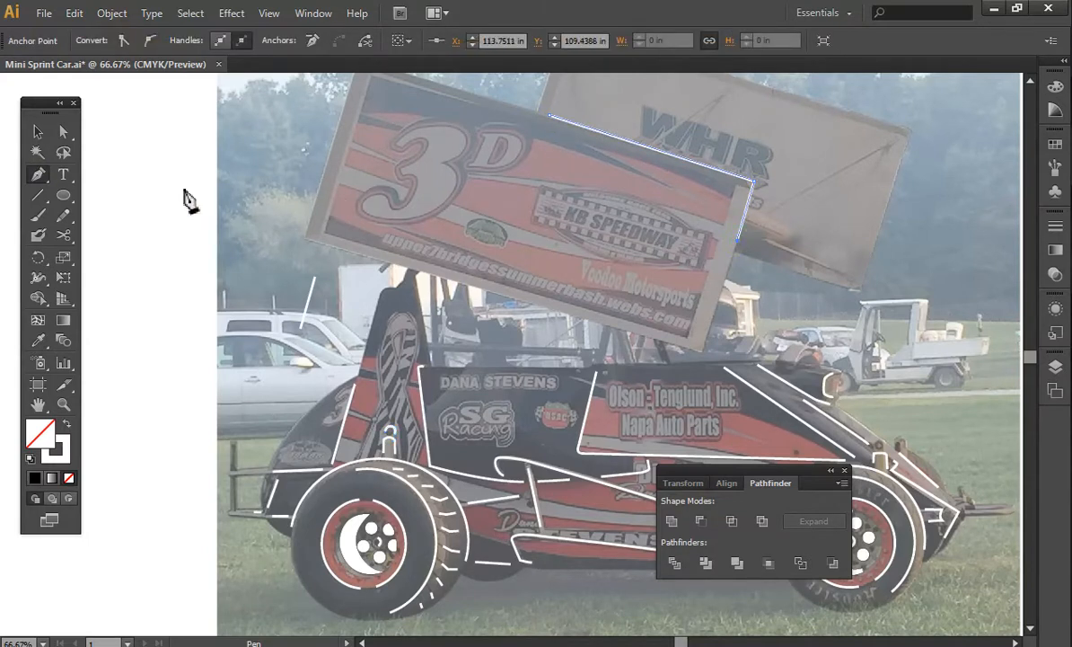
# Step: Draw a short diagonal crease line on the far wing panel, from the W of the WHR lettering up toward the top edge
pyautogui.click(38, 404)
pyautogui.moveTo(449, 188); pyautogui.dragTo(359, 289)
pyautogui.click(37, 174)
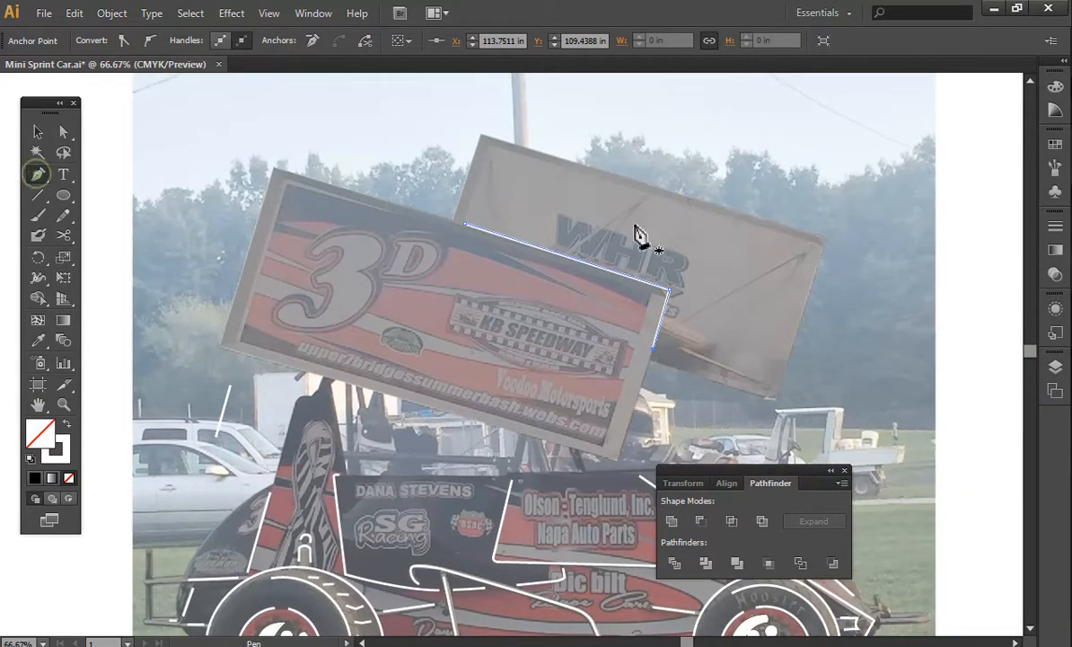
pyautogui.click(572, 248)
pyautogui.click(638, 201)
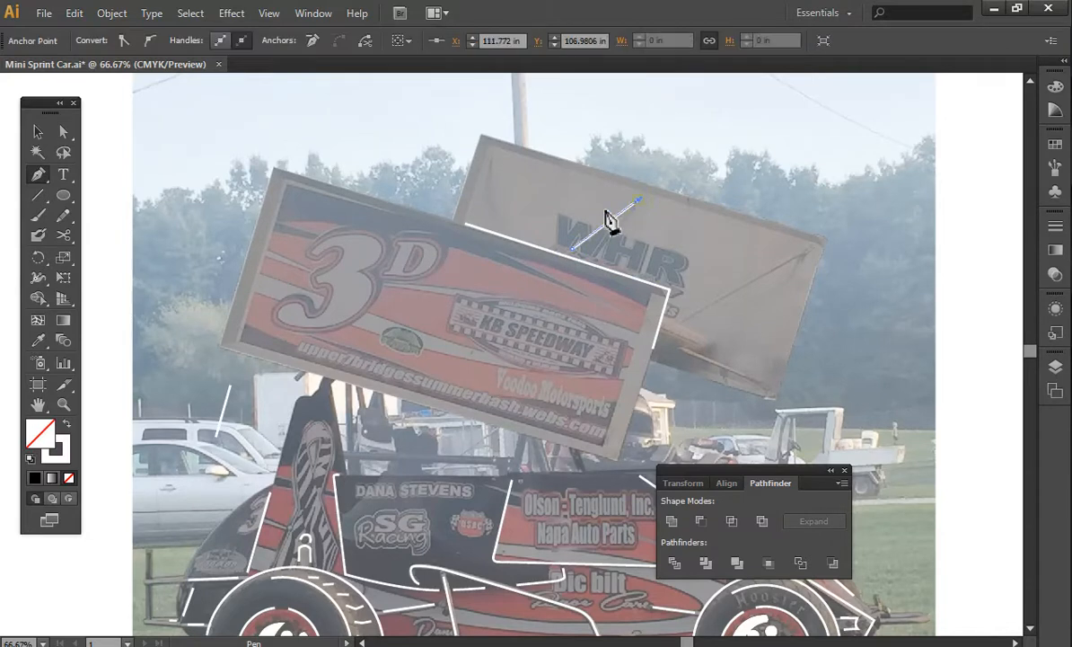
pyautogui.click(489, 156)
pyautogui.click(480, 216)
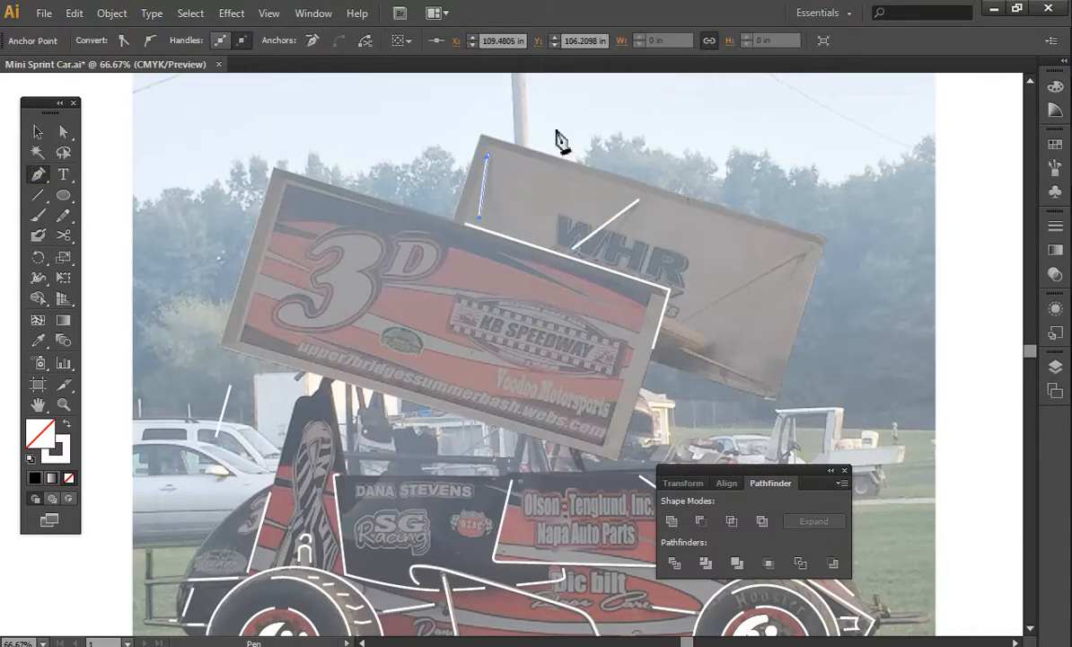
pyautogui.hotkey('ctrl', 'z')
pyautogui.hotkey('ctrl', 'z')
pyautogui.hotkey('ctrl', 'z')
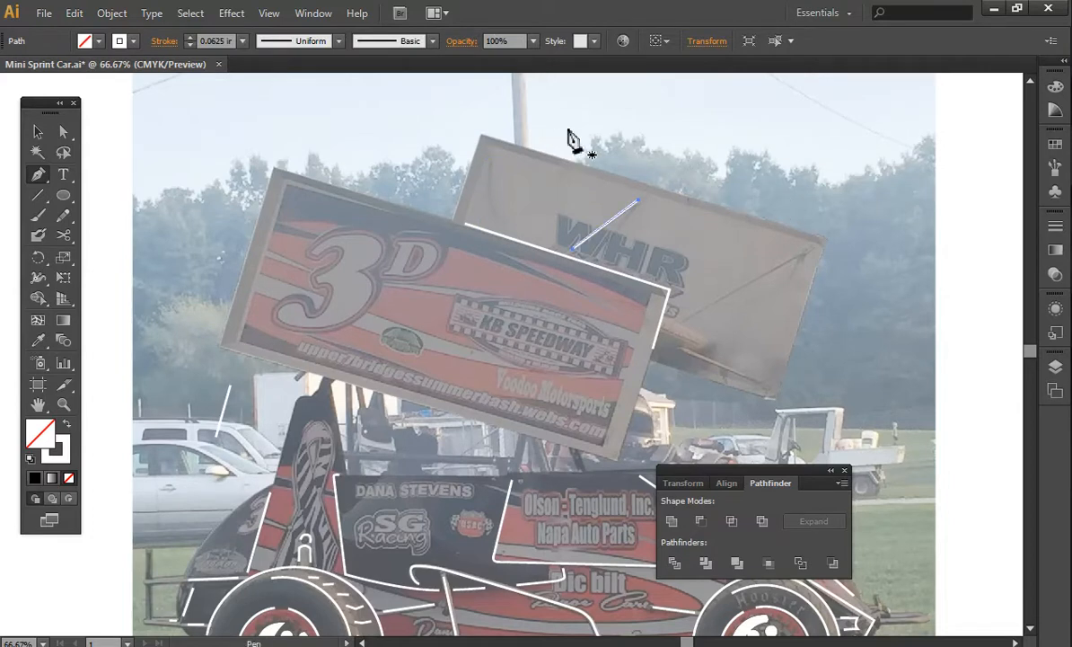
# Step: Draw a short line just inside the far wing panel's rear edge, from near its upper corner toward the near panel
pyautogui.click(490, 157)
pyautogui.click(478, 218)
pyautogui.click(50, 173)
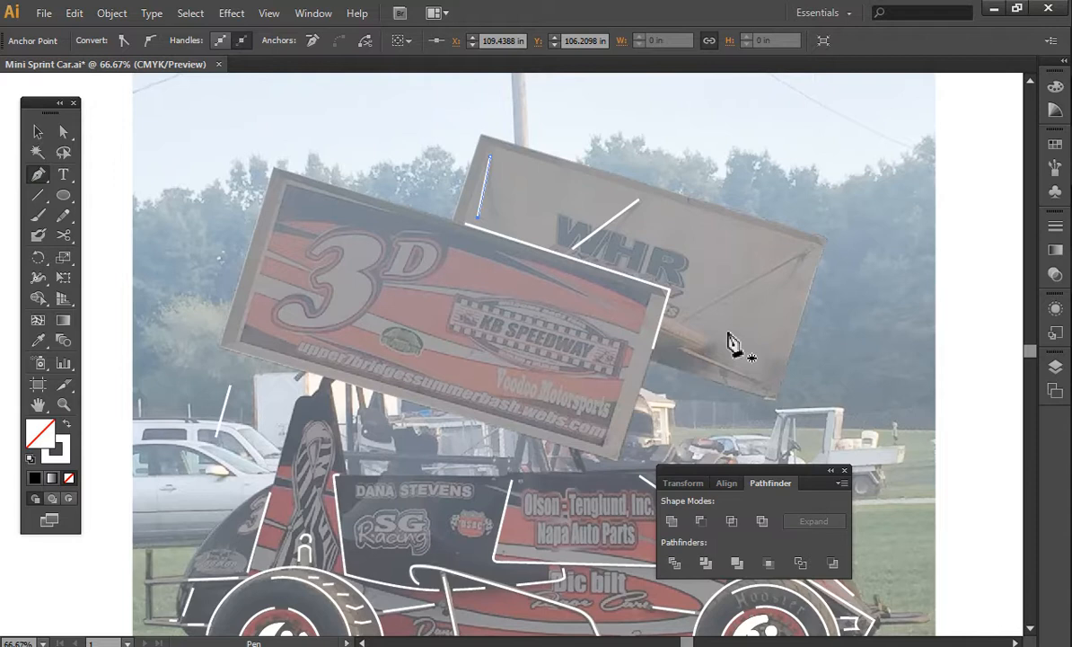
# Step: Trace the blunt tube end protruding in front of the near wing panel as a sideways hook with a rounded tip
pyautogui.click(669, 320)
pyautogui.click(708, 340)
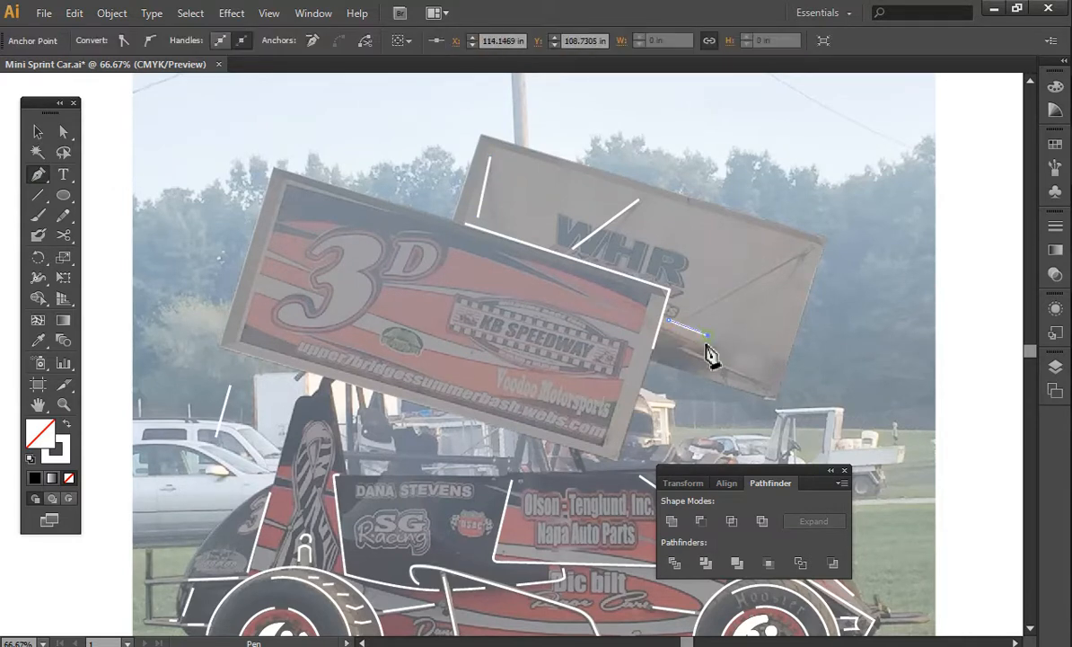
pyautogui.click(665, 355)
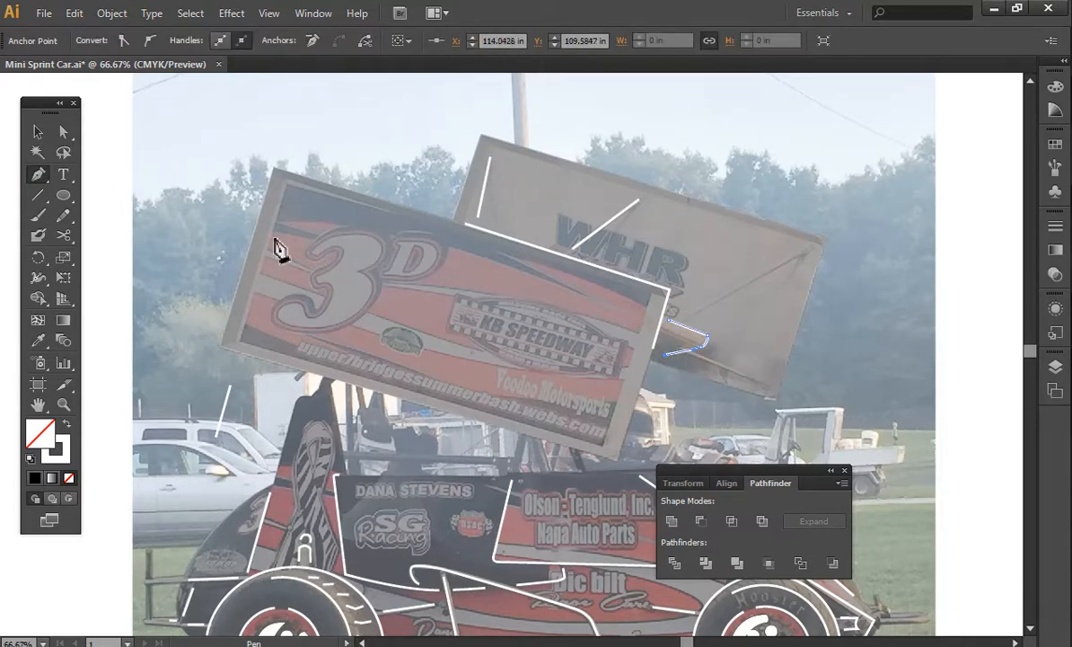
pyautogui.click(37, 176)
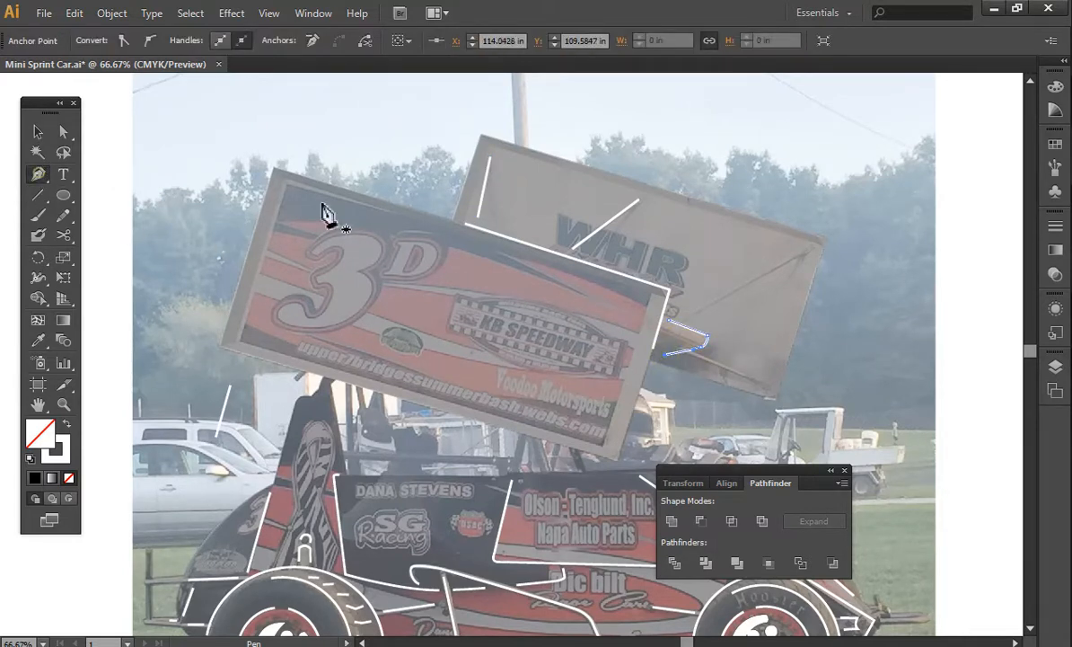
# Step: Draw a long diagonal crease line from just above the tube end to the far wing panel's upper front corner
pyautogui.click(685, 316)
pyautogui.click(802, 256)
pyautogui.click(38, 174)
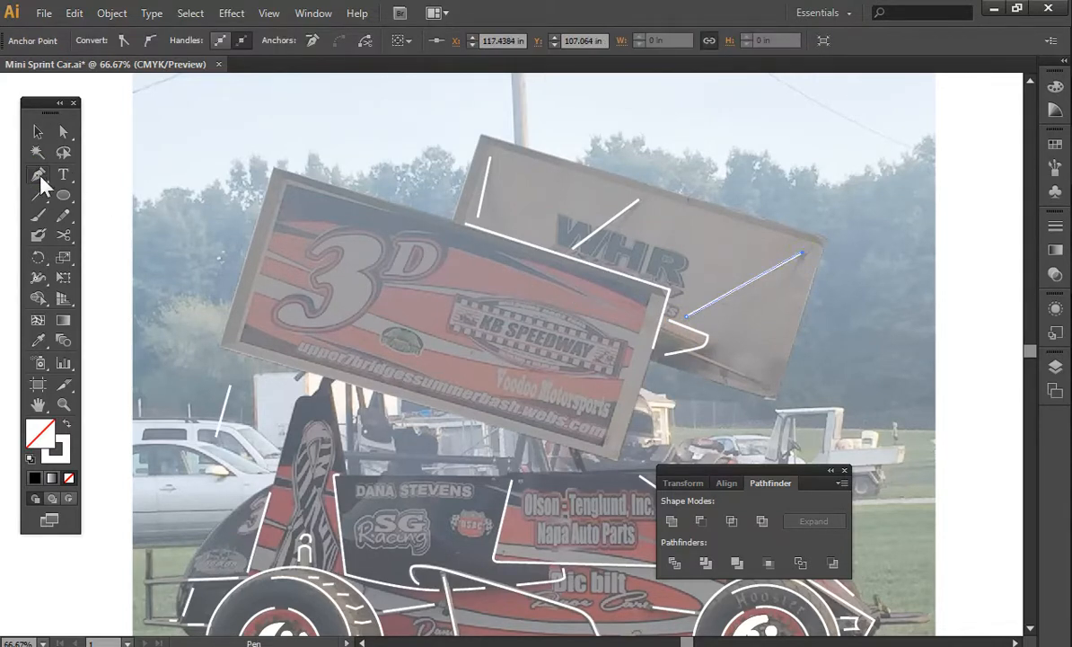
# Step: Draw a line along the far wing panel's lower edge and extend its rear end back across the tube end outline
pyautogui.click(699, 350)
pyautogui.click(763, 384)
pyautogui.press('ctrl')
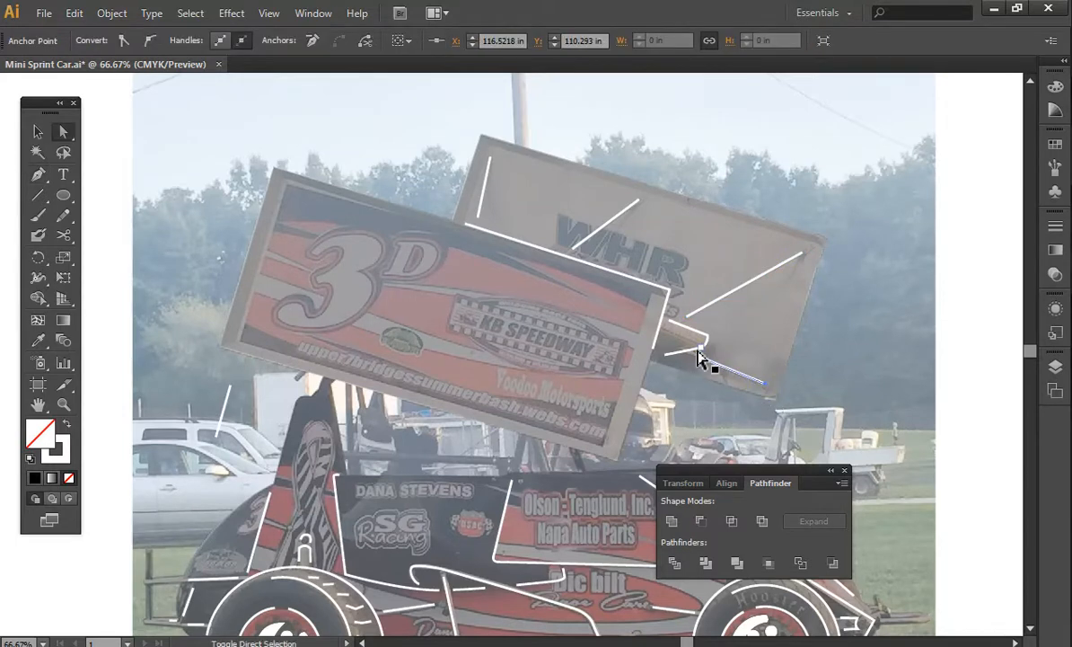
pyautogui.moveTo(676, 352); pyautogui.dragTo(672, 344)
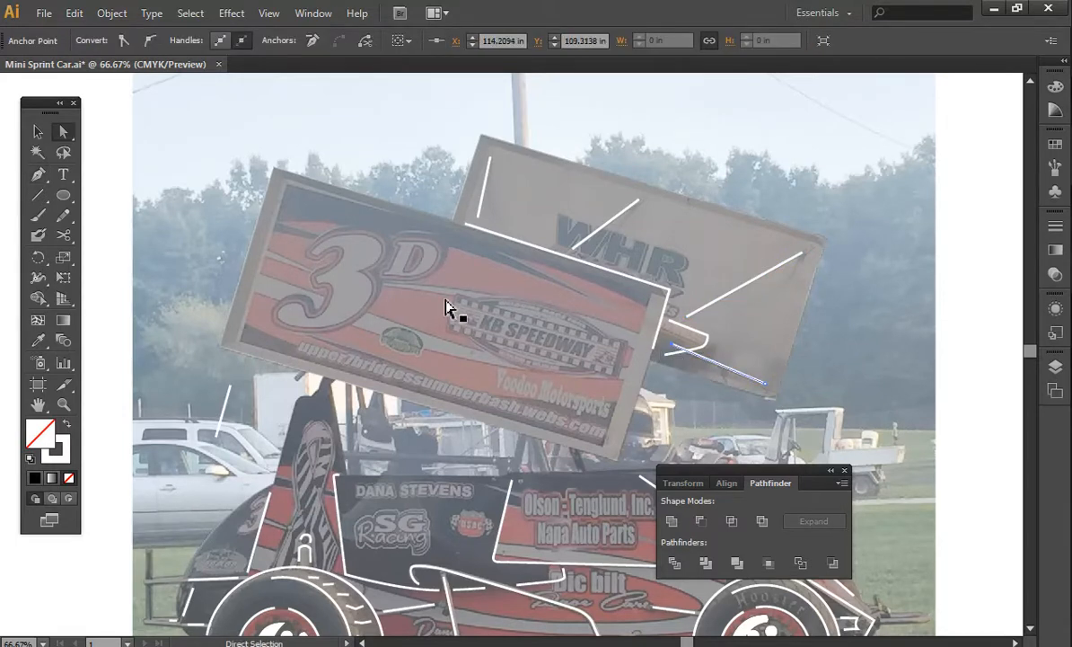
# Step: Cut the tube end outline where the lower edge line crosses it and delete the overlapping segment
pyautogui.click(64, 235)
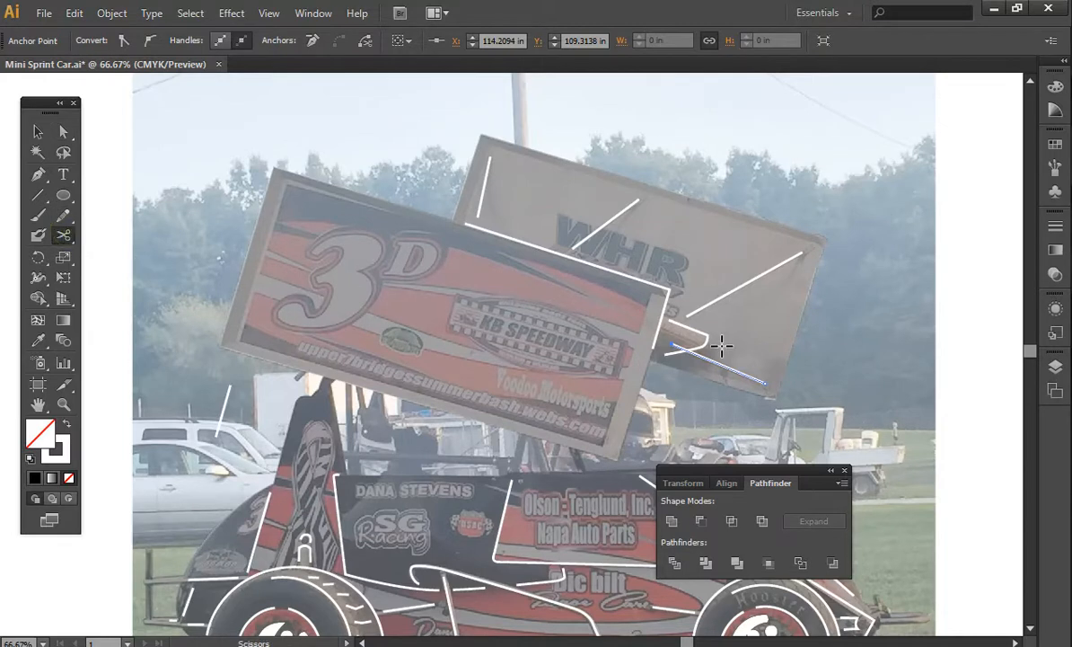
pyautogui.click(701, 350)
pyautogui.press('a')
pyautogui.click(697, 358)
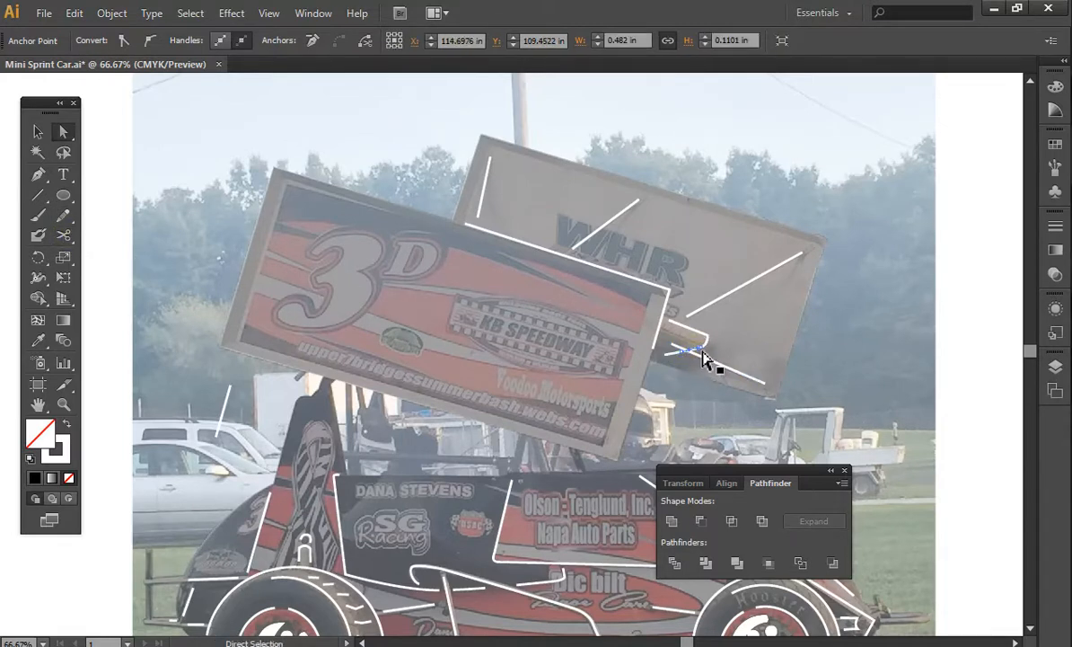
pyautogui.press('Delete')
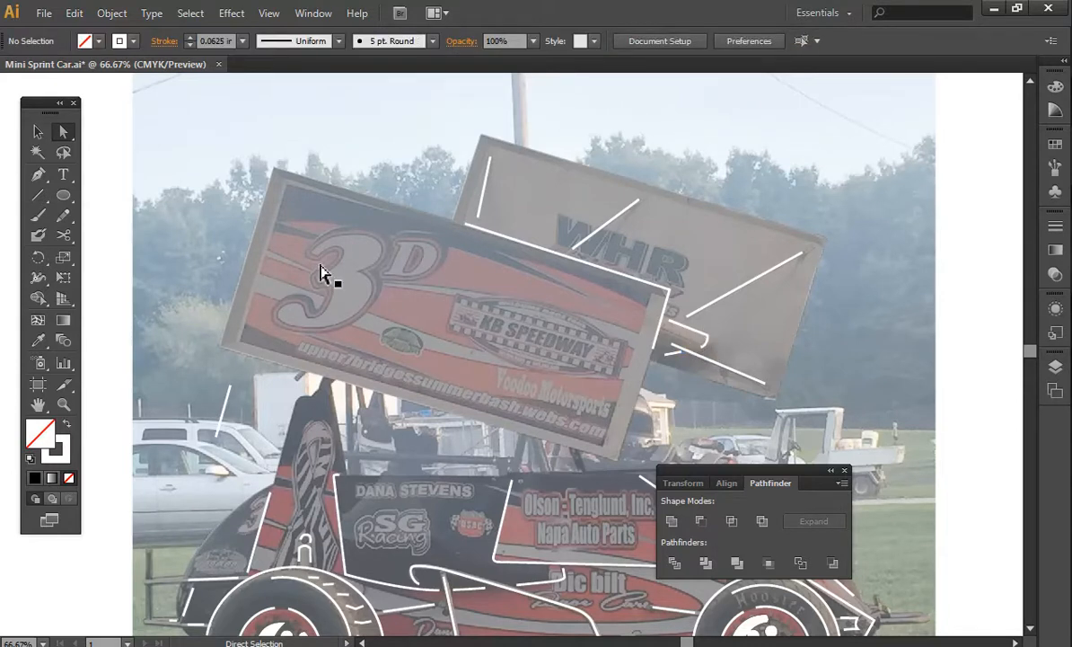
# Step: Draw a bent line down the near wing panel's inner rear edge and along its lower edge to the front corner
pyautogui.click(50, 168)
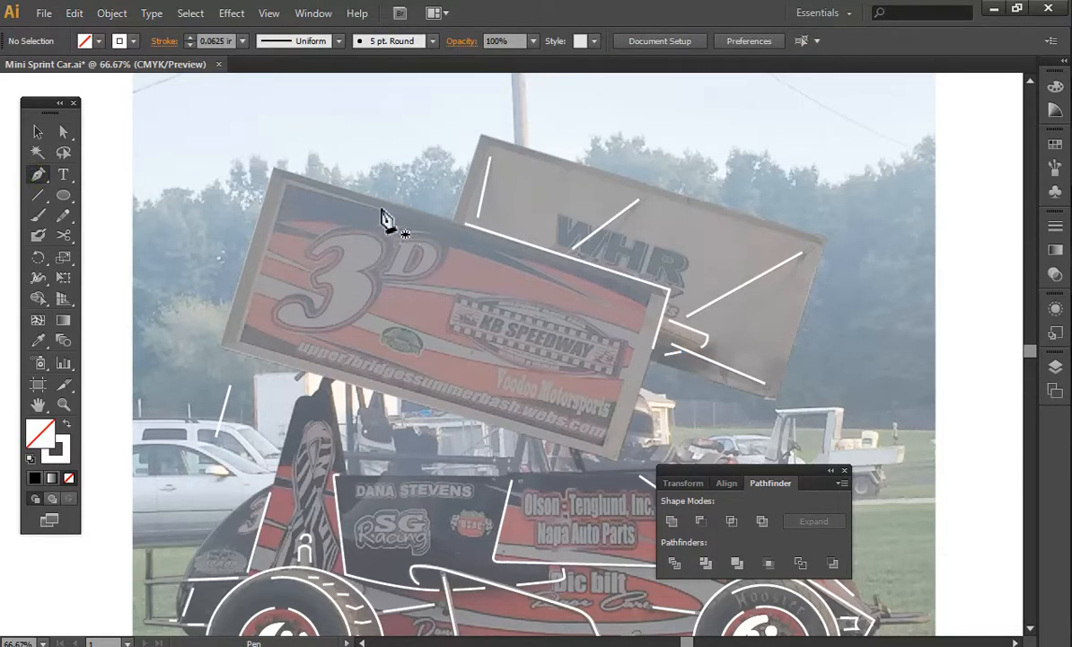
pyautogui.click(287, 184)
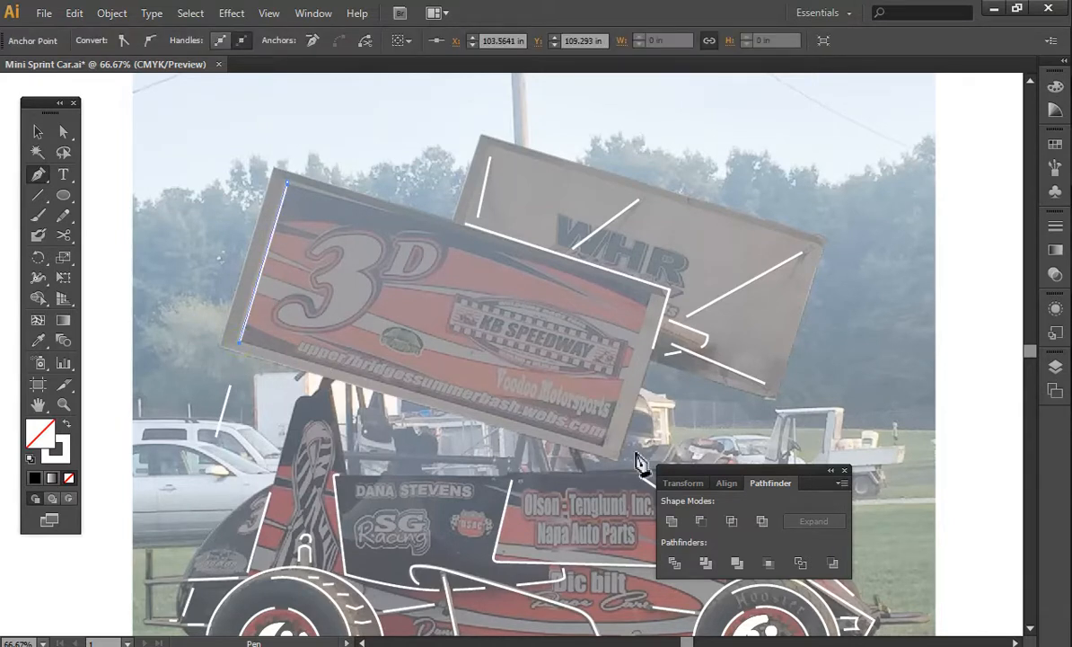
pyautogui.click(599, 446)
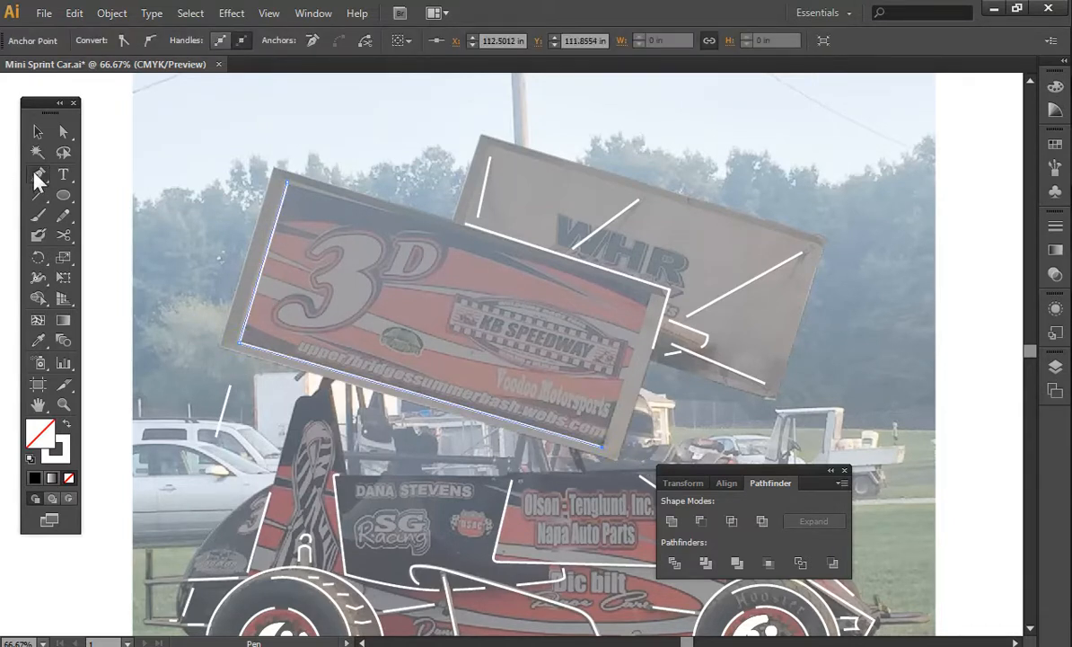
# Step: Draw a separate line down the near wing panel's inner front edge and adjust its lower end to leave a gap at the corner
pyautogui.keyDown('ctrl'); pyautogui.click(651, 294); pyautogui.keyUp('ctrl')
pyautogui.click(651, 294)
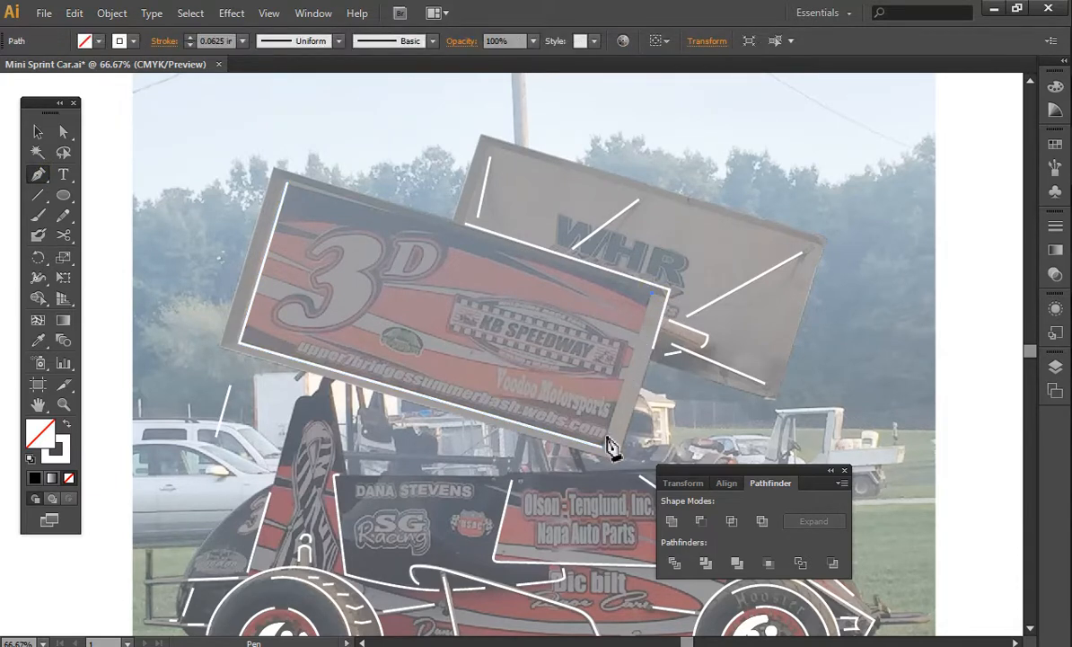
pyautogui.click(606, 440)
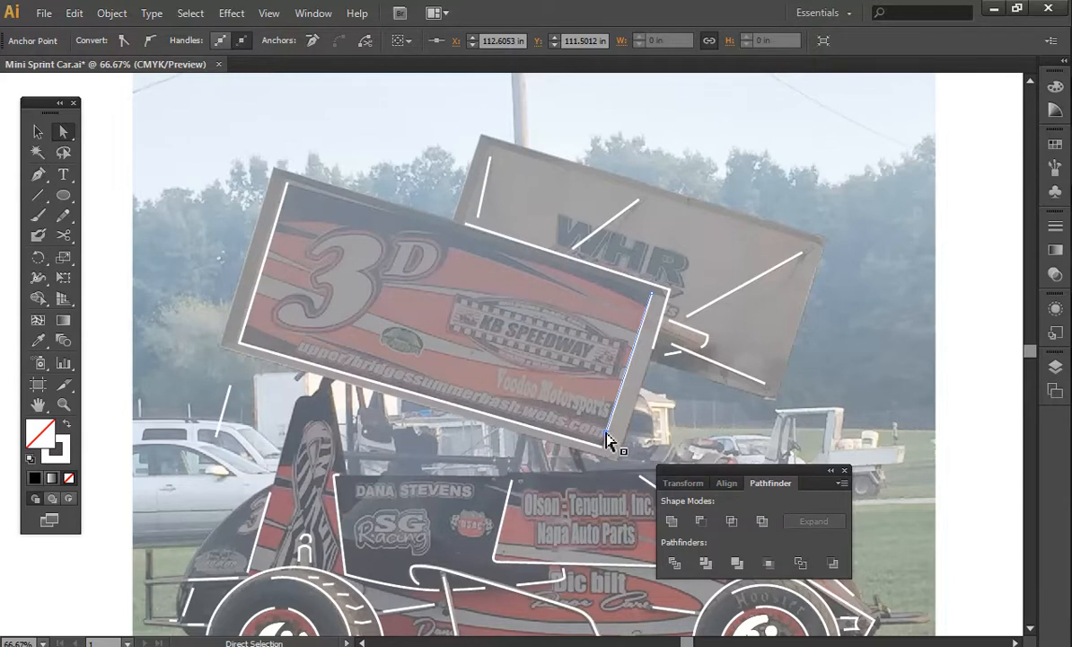
pyautogui.moveTo(608, 428); pyautogui.dragTo(610, 430)
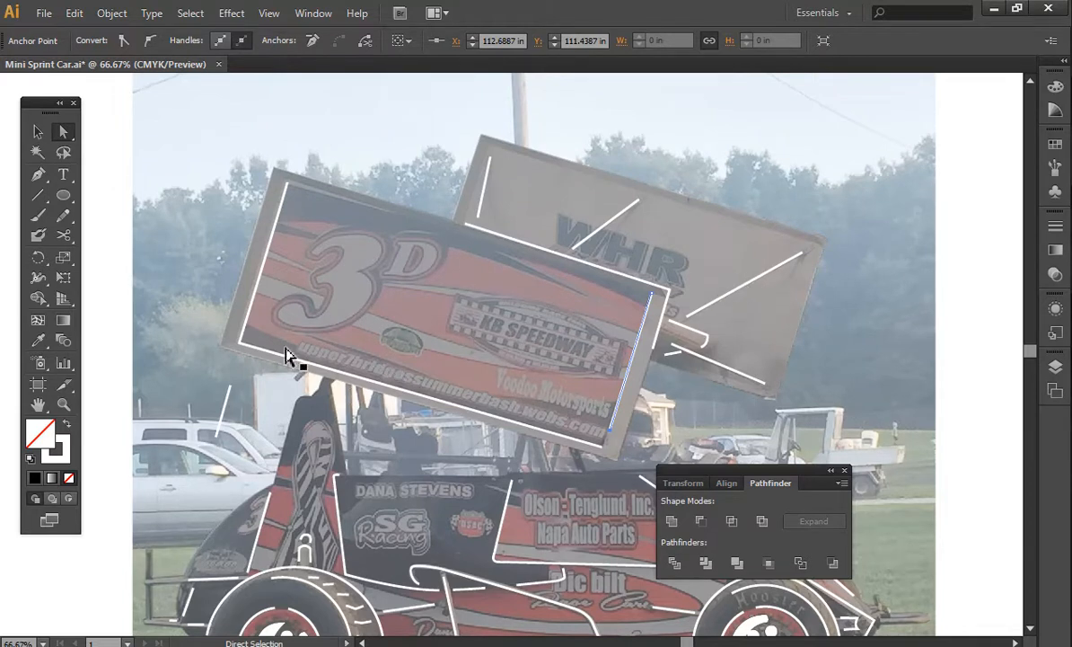
# Step: Cut the near wing panel's lower edge line near the rear corner and open a small gap in it
pyautogui.click(63, 234)
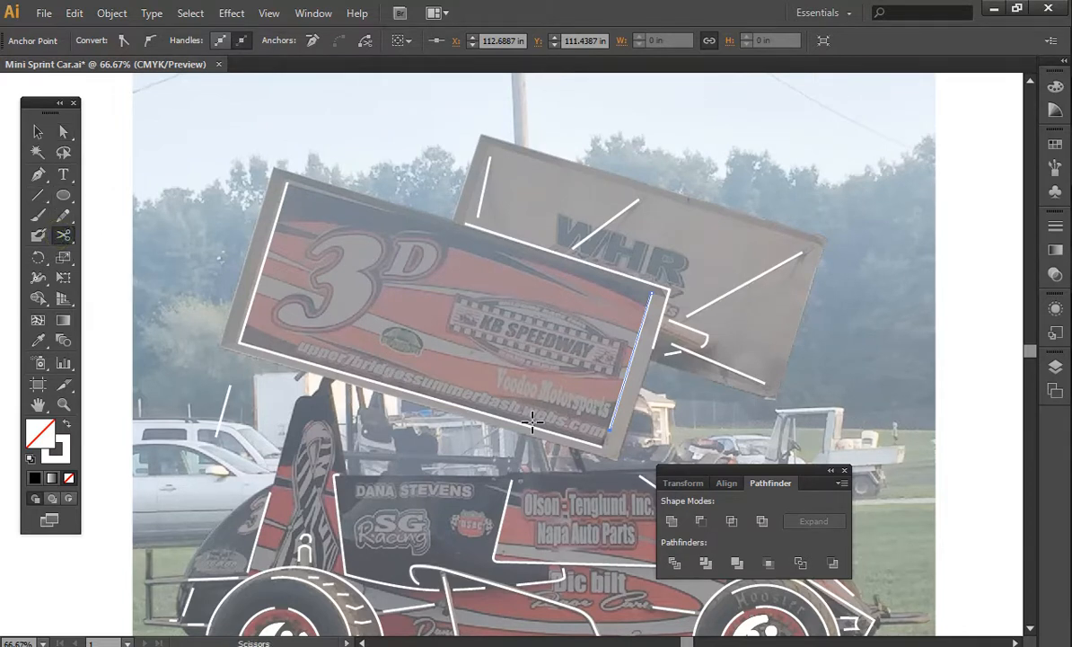
pyautogui.click(266, 350)
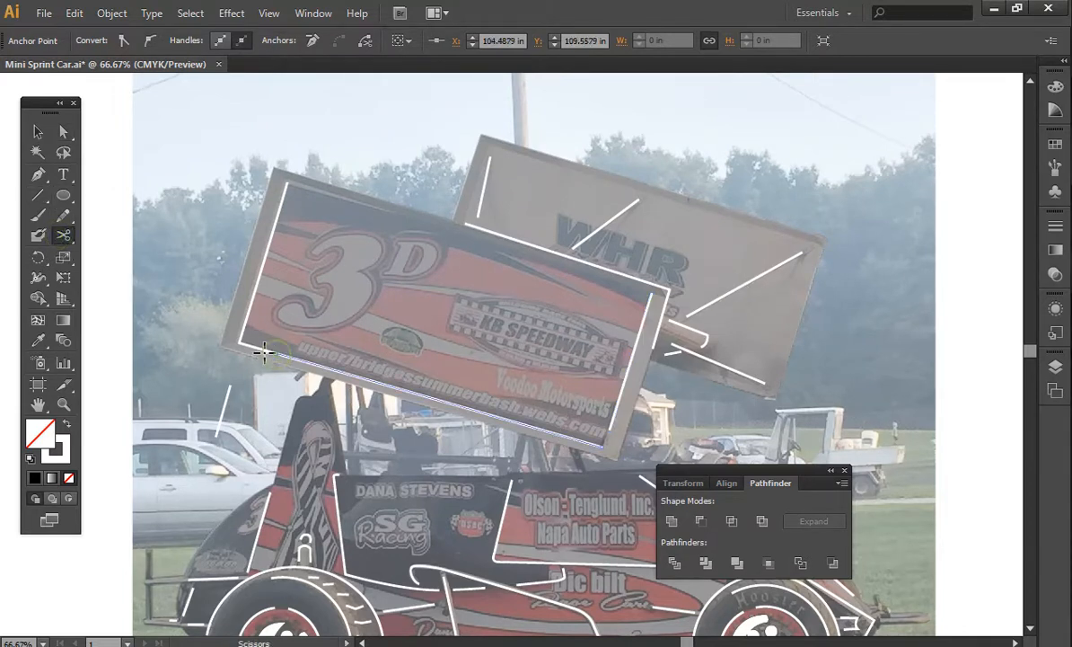
pyautogui.hotkey('ctrl', 'shift', 'a')
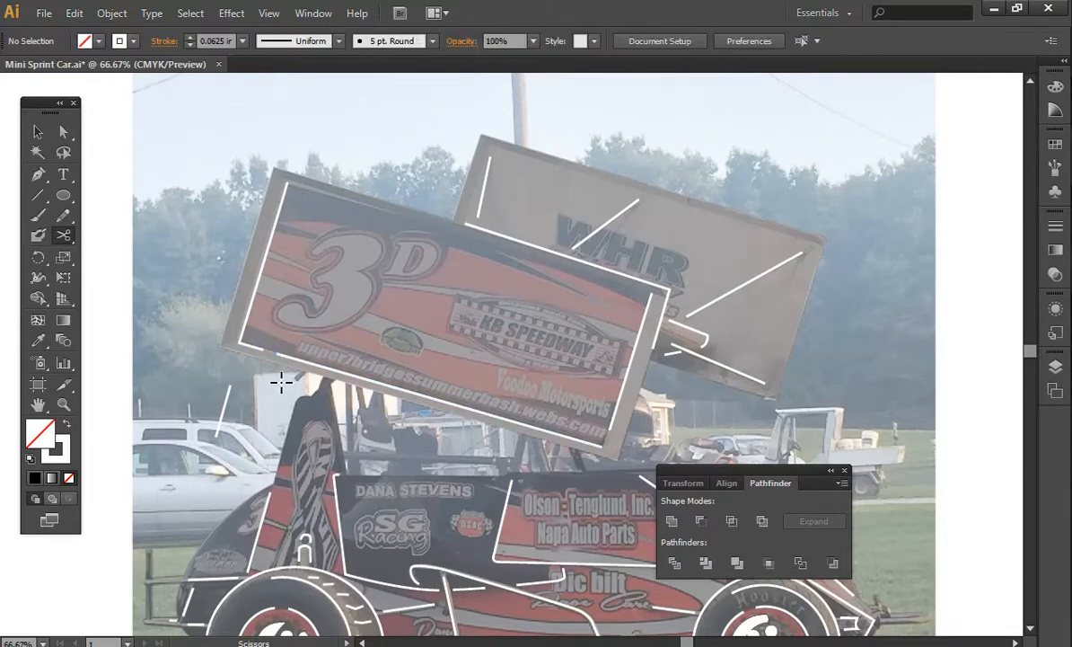
# Step: Draw a line along the far wing panel's upper edge and down its rear edge to the near panel
pyautogui.click(38, 404)
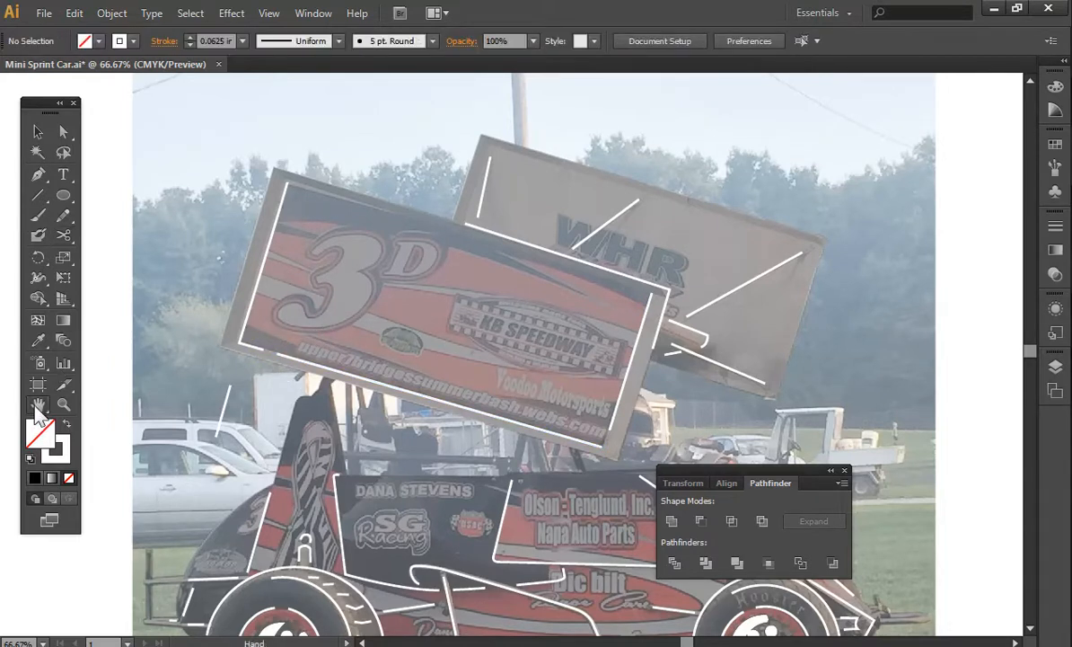
pyautogui.click(37, 177)
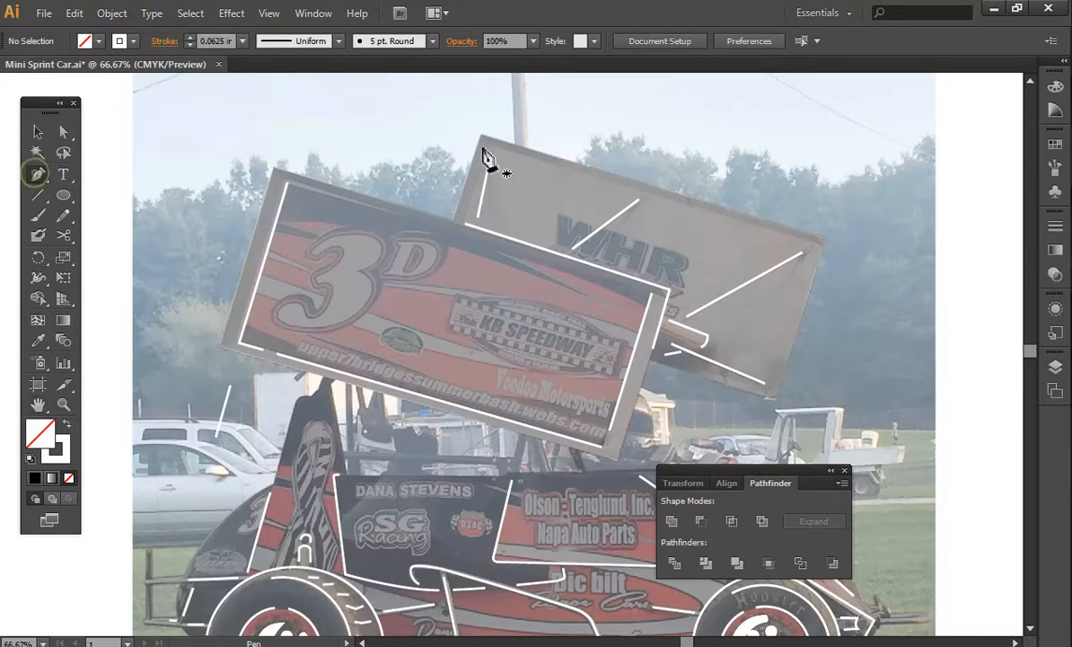
pyautogui.click(809, 241)
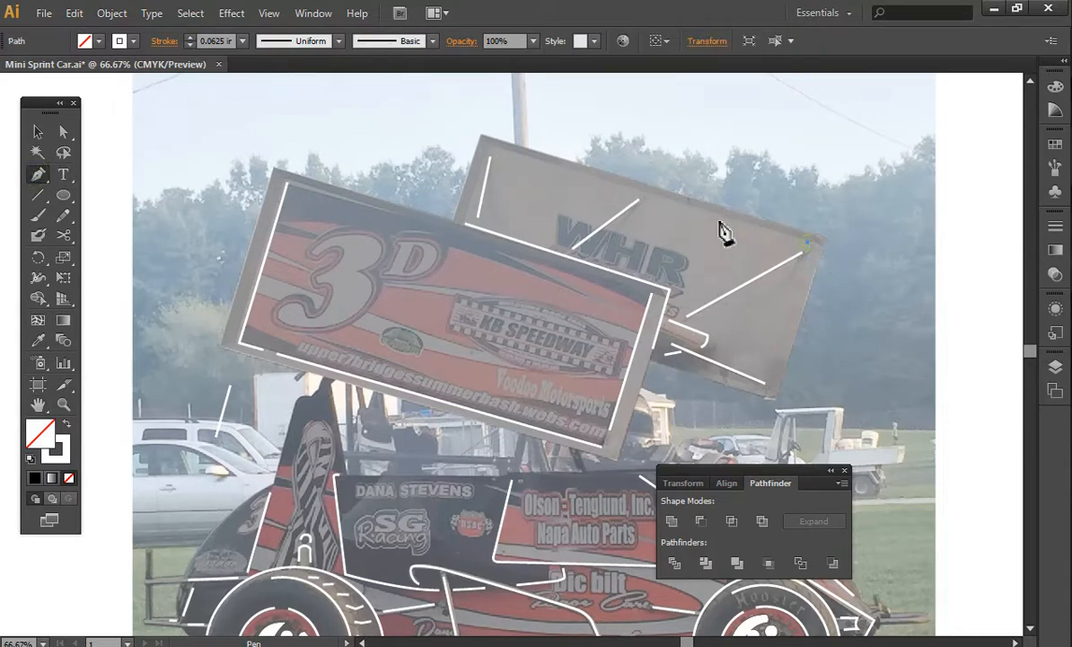
pyautogui.click(485, 144)
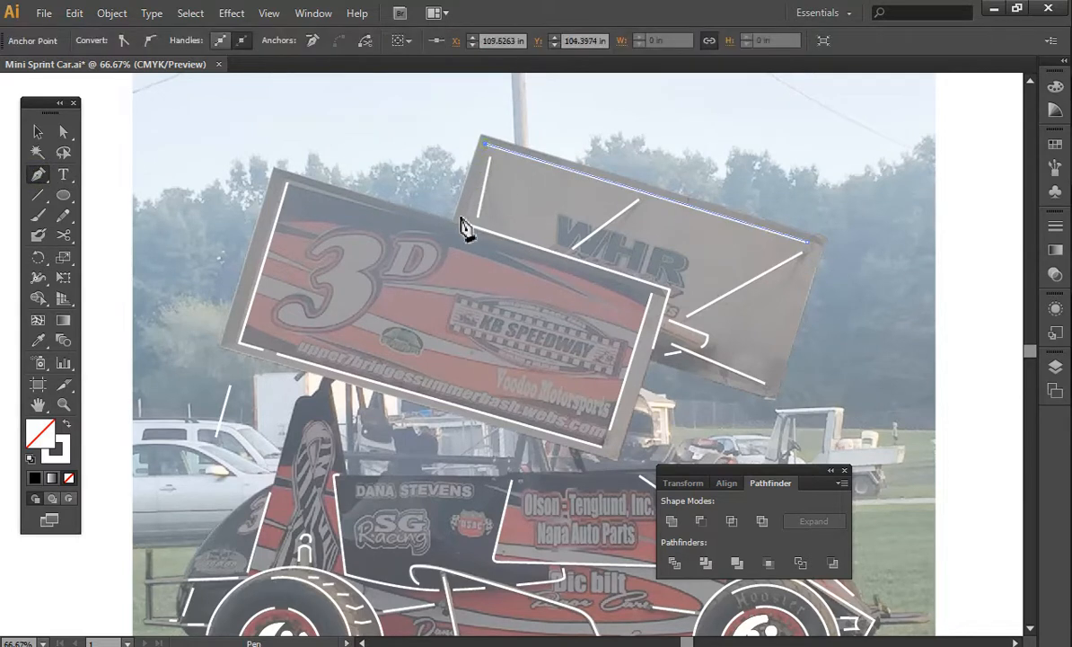
pyautogui.click(465, 213)
# Step: Set the car silhouette's opacity to 100% and check the whole drawing with nothing selected
pyautogui.click(38, 404)
pyautogui.moveTo(475, 449); pyautogui.dragTo(510, 251)
pyautogui.press('v')
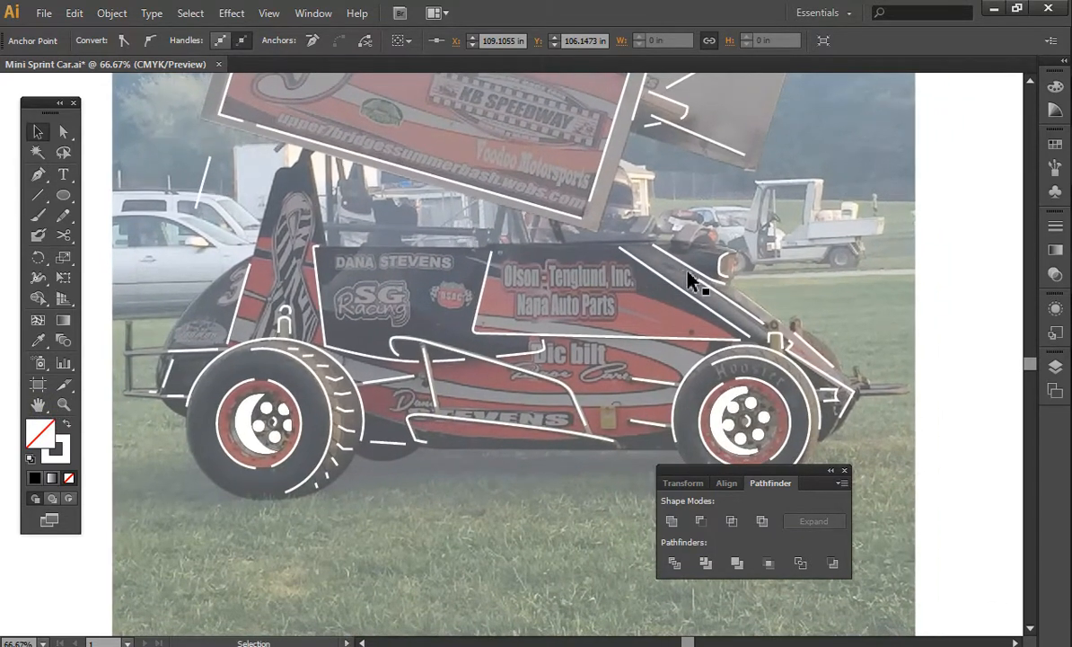
pyautogui.click(705, 256)
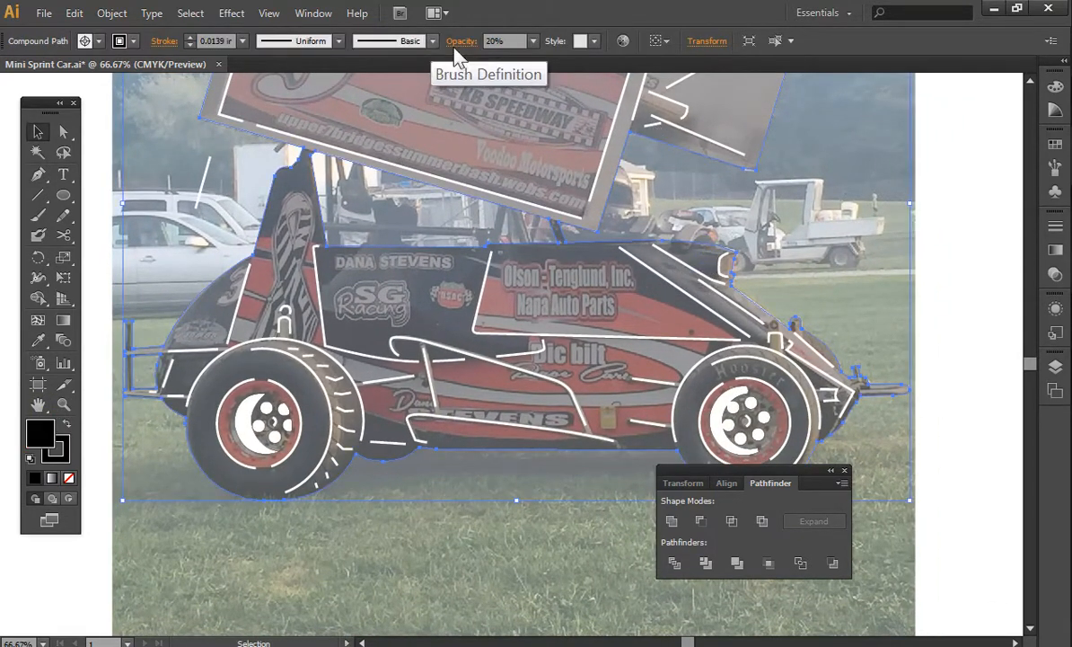
pyautogui.click(534, 39)
pyautogui.click(551, 246)
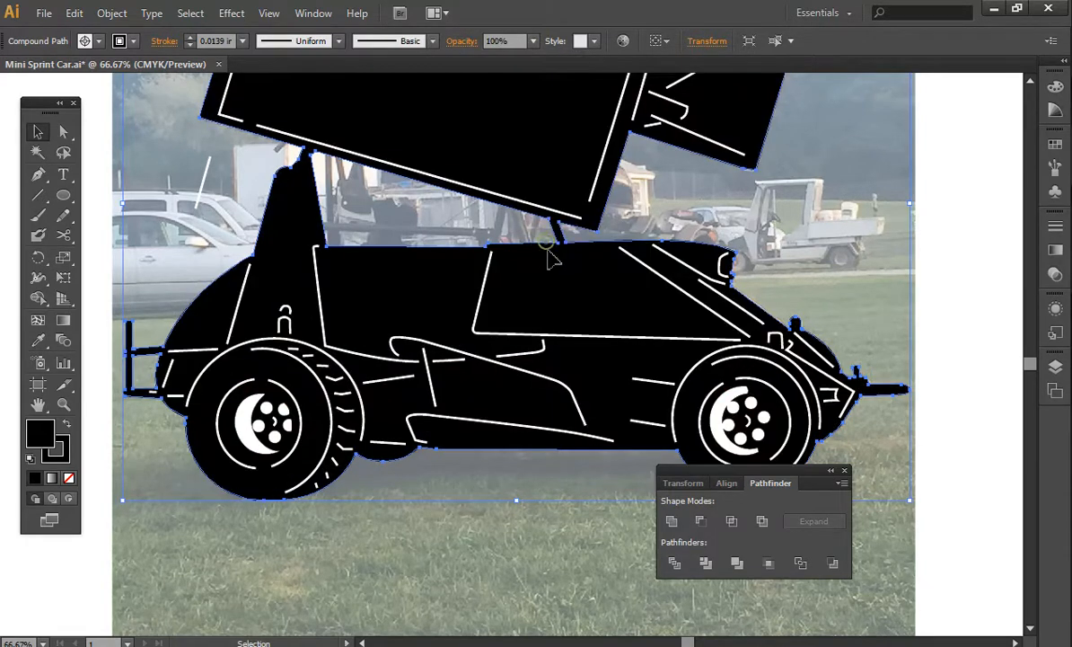
pyautogui.hotkey('ctrl', '-')
pyautogui.hotkey('ctrl', '-')
pyautogui.hotkey('ctrl', '-')
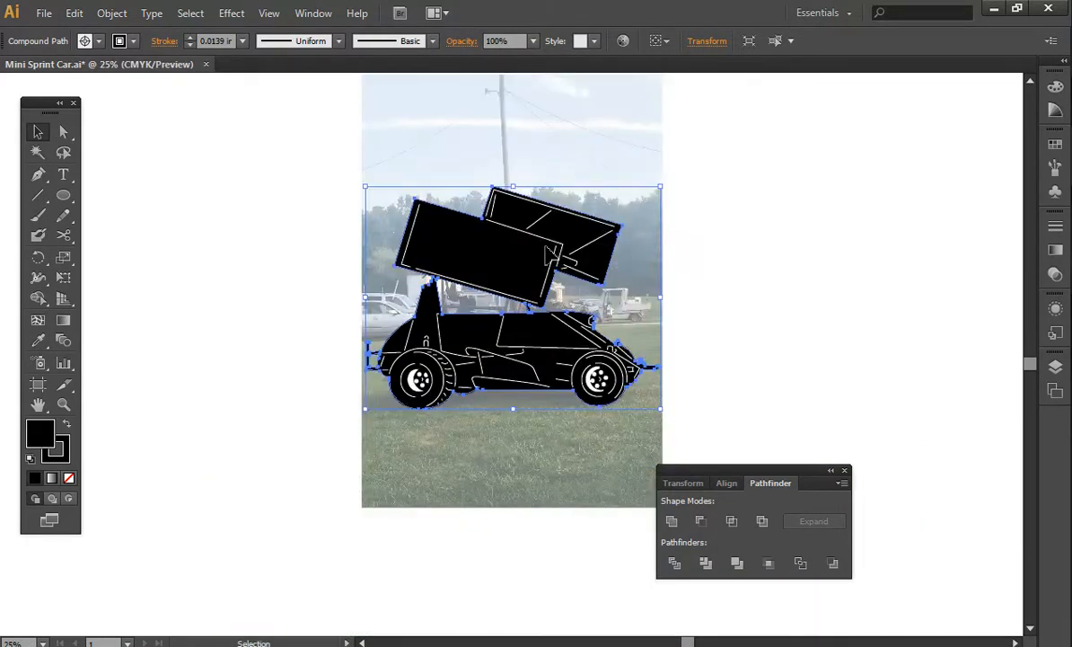
pyautogui.click(792, 331)
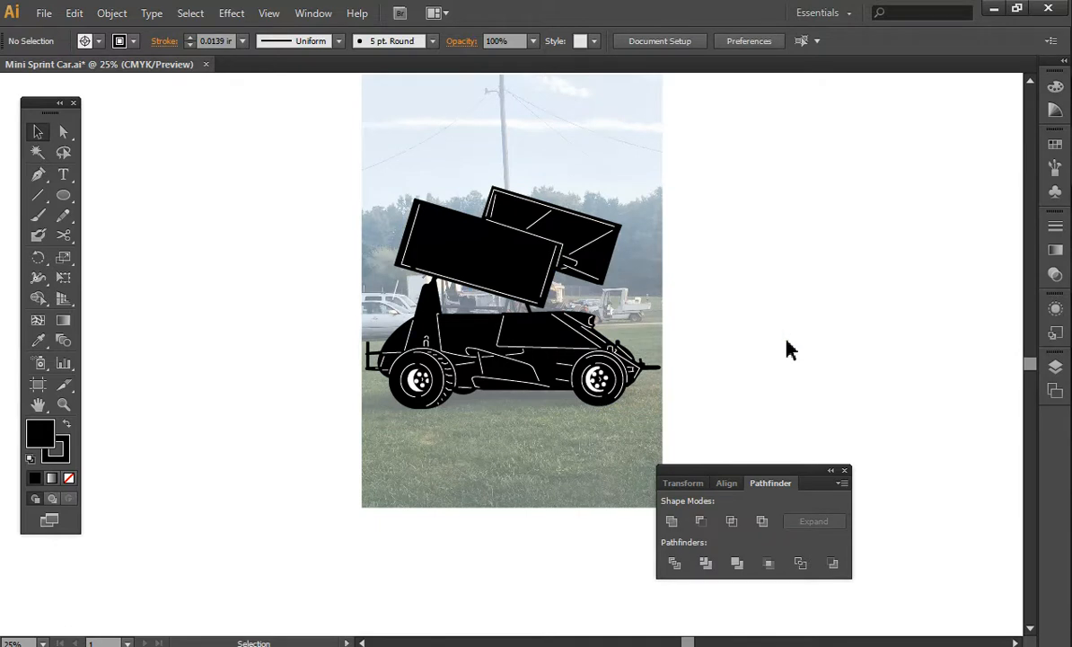
# Step: Draw a narrow vertical black rectangle as the rear roll cage post in the opening below the wing and align it with the photo
pyautogui.hotkey('ctrl', '+')
pyautogui.hotkey('ctrl', '+')
pyautogui.hotkey('ctrl', '+')
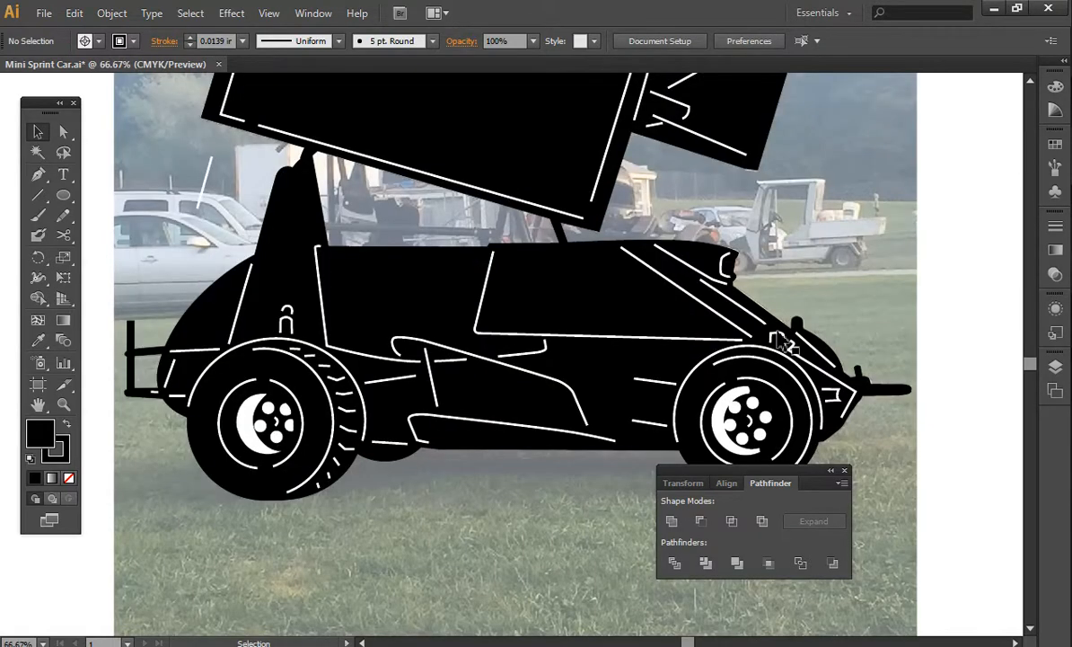
pyautogui.click(38, 404)
pyautogui.moveTo(353, 263); pyautogui.dragTo(374, 387)
pyautogui.hotkey('ctrl', '+')
pyautogui.hotkey('ctrl', '+')
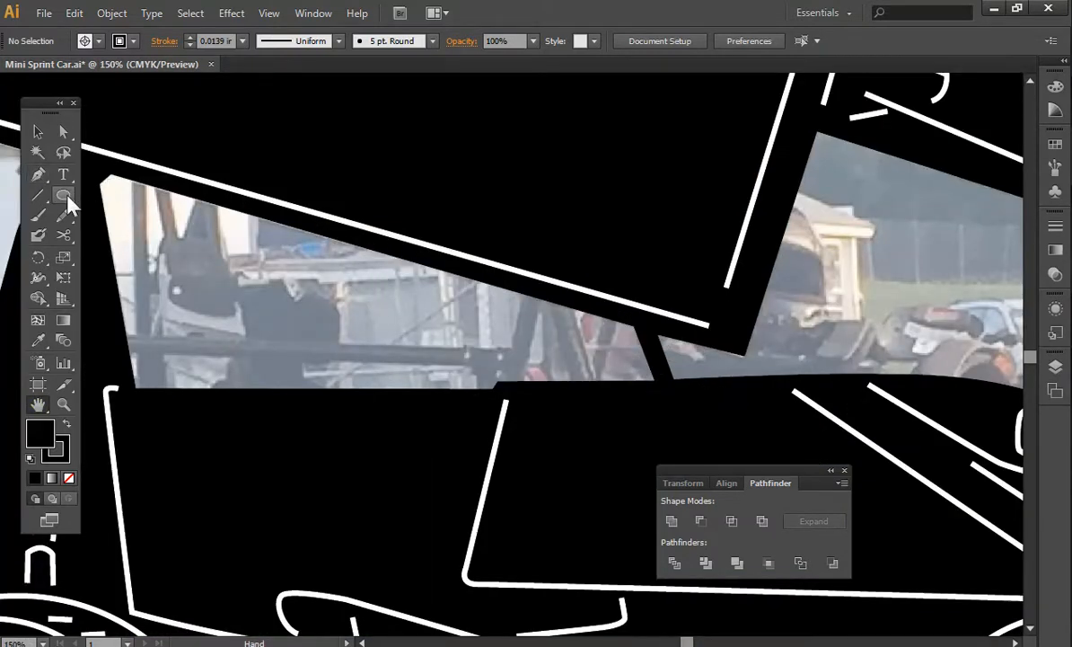
pyautogui.moveTo(61, 200); pyautogui.dragTo(142, 345)
pyautogui.press('v')
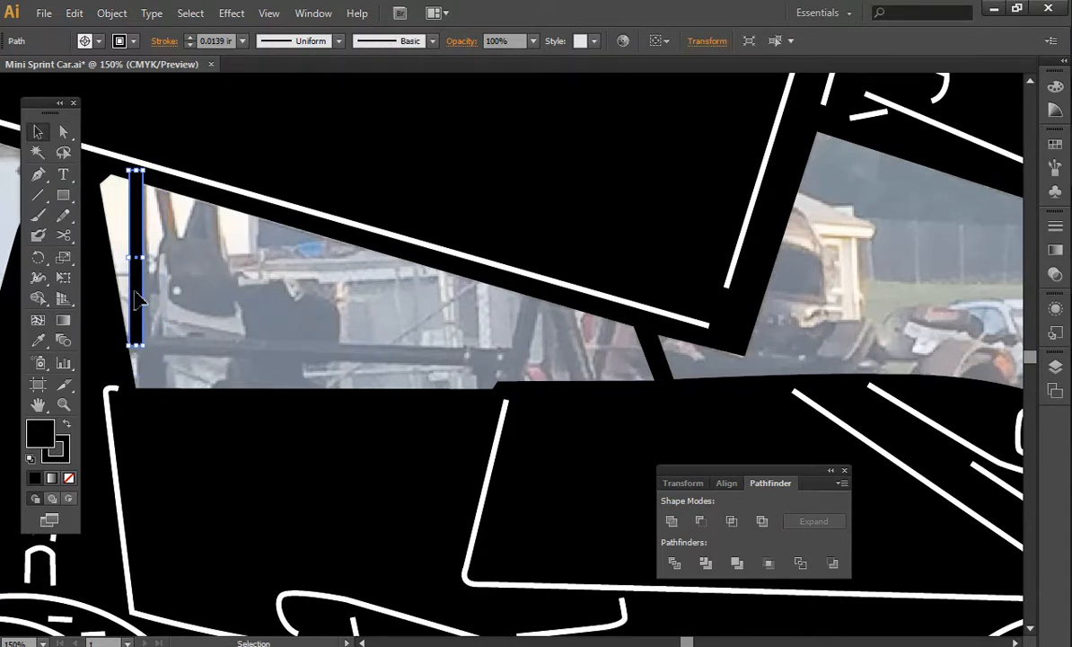
pyautogui.moveTo(144, 305); pyautogui.dragTo(152, 309)
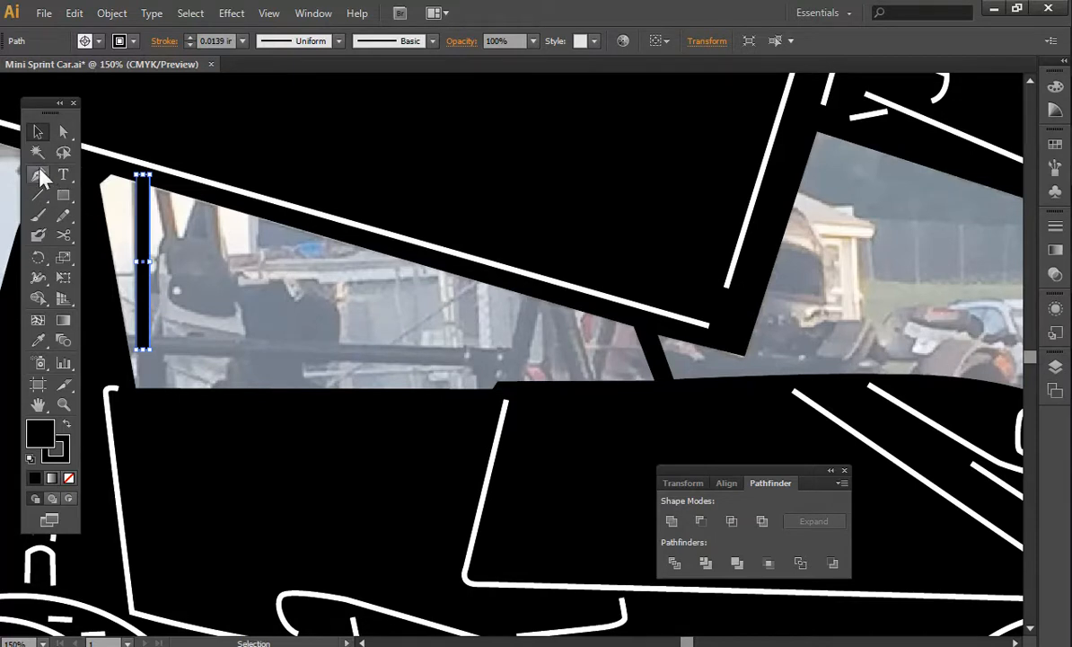
# Step: Duplicate the rear cage post and place the copy just in front of it, tilted with its lower end forward
pyautogui.hotkey('ctrl', 'c')
pyautogui.hotkey('ctrl', 'v')
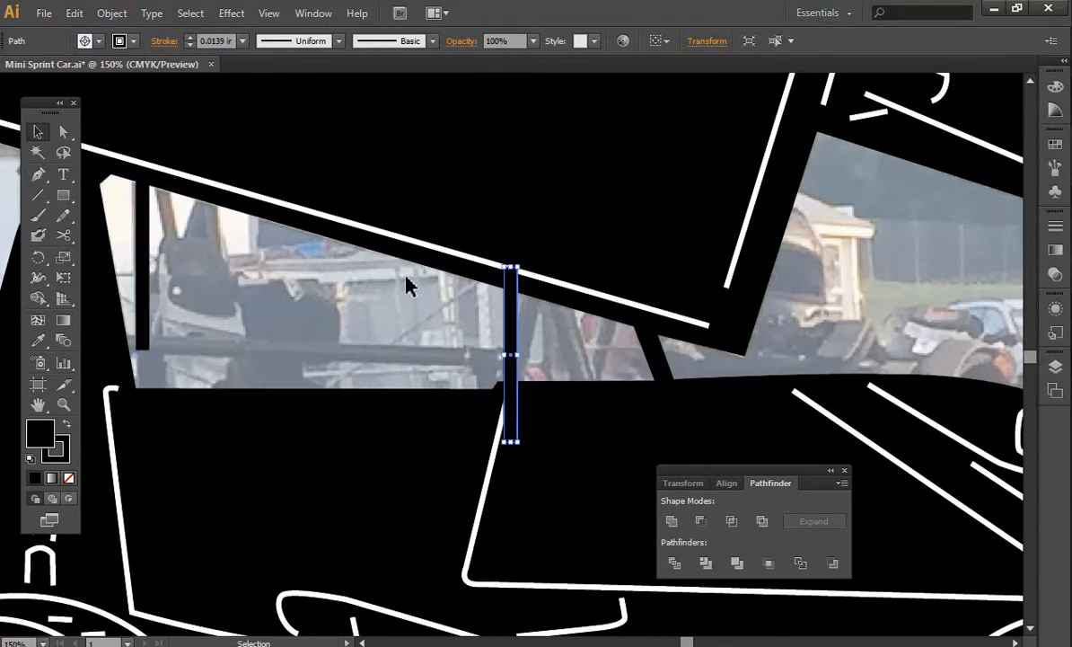
pyautogui.moveTo(510, 296); pyautogui.dragTo(173, 175)
pyautogui.moveTo(179, 261); pyautogui.dragTo(174, 254)
# Step: Draw a long horizontal black bar across the cockpit opening along the photo's cage rail and slightly reduce its height
pyautogui.click(64, 195)
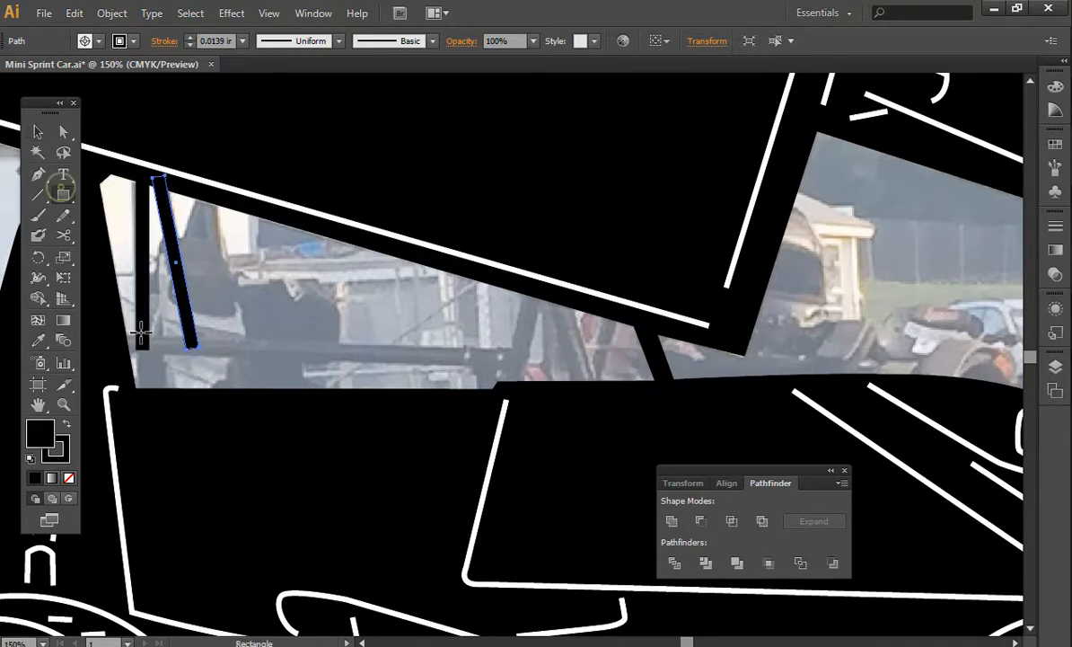
pyautogui.moveTo(109, 336); pyautogui.dragTo(523, 332)
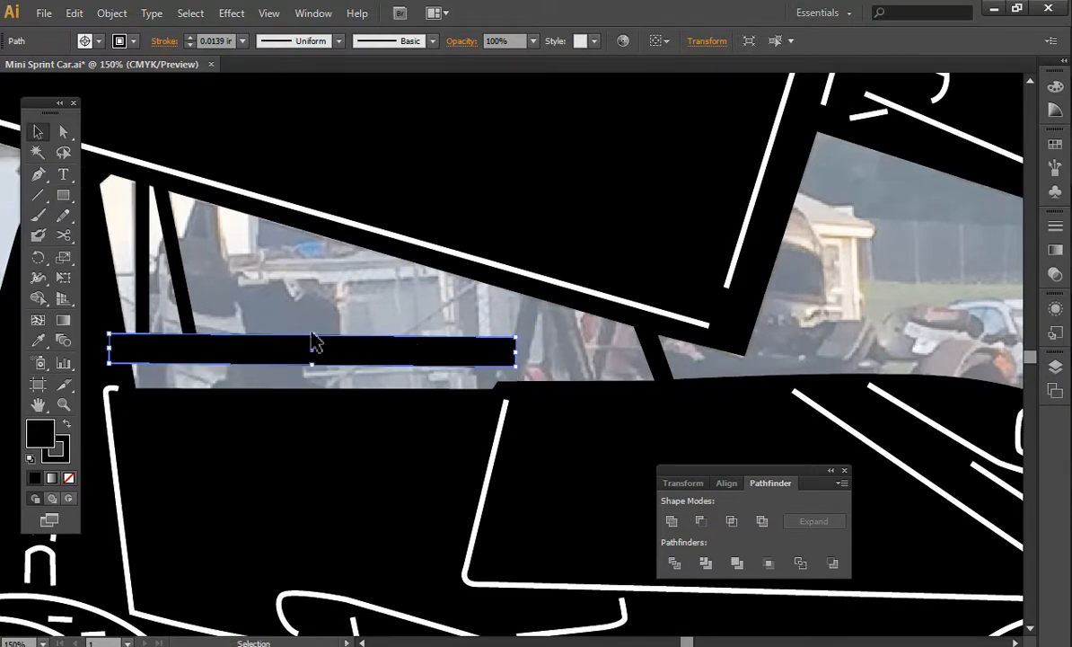
pyautogui.moveTo(314, 339); pyautogui.dragTo(313, 344)
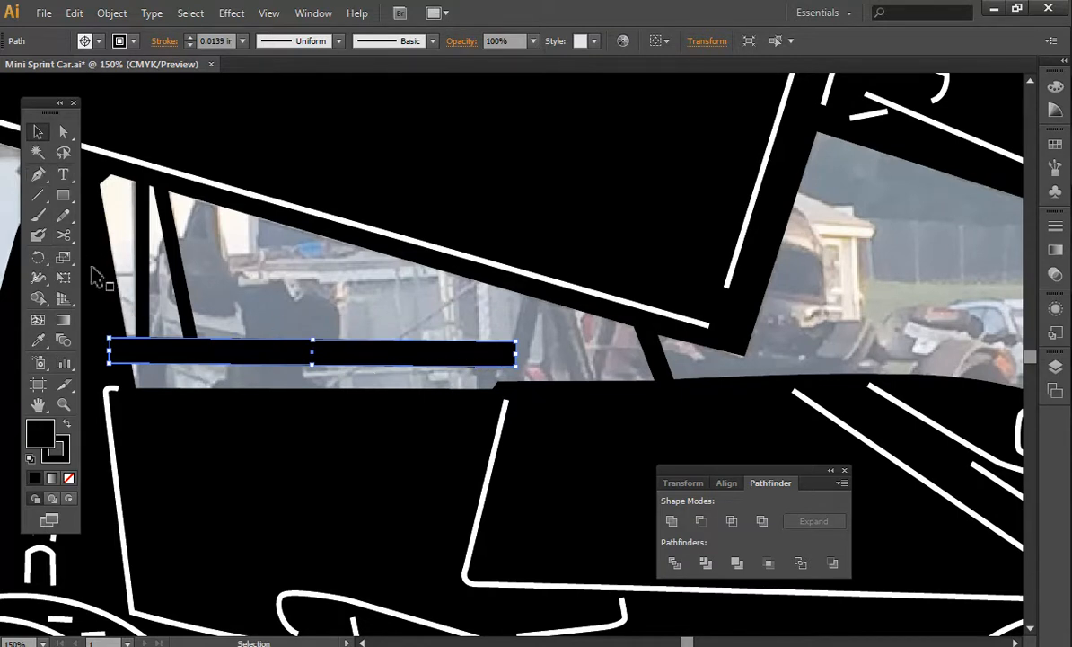
# Step: Lengthen the vertical and tilted rear cage posts downward until they reach into the body
pyautogui.click(142, 307)
pyautogui.moveTo(144, 351); pyautogui.dragTo(151, 396)
pyautogui.click(187, 312)
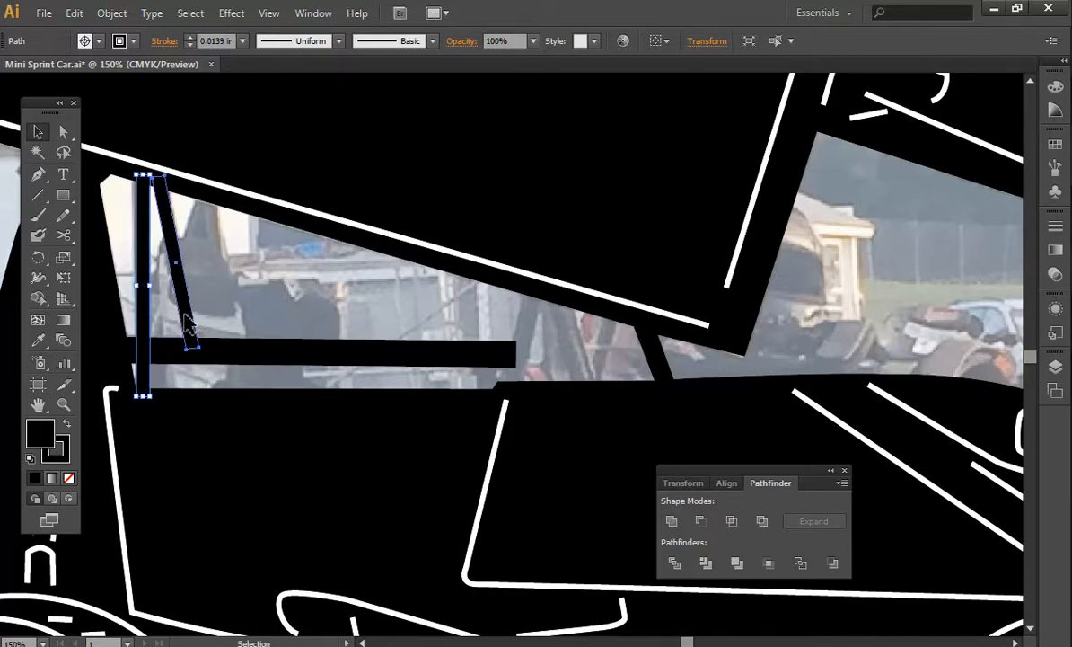
pyautogui.moveTo(194, 353); pyautogui.dragTo(204, 401)
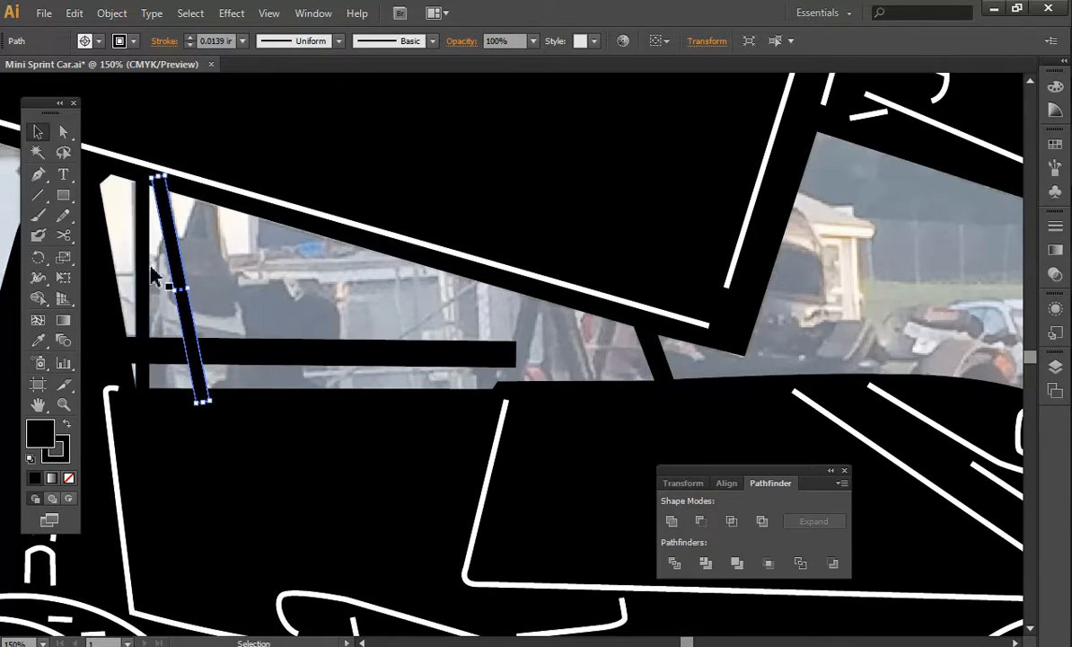
# Step: Trace the seat as a closed black shape with a rounded backrest top and a base extending forward into the body
pyautogui.click(38, 175)
pyautogui.click(80, 177)
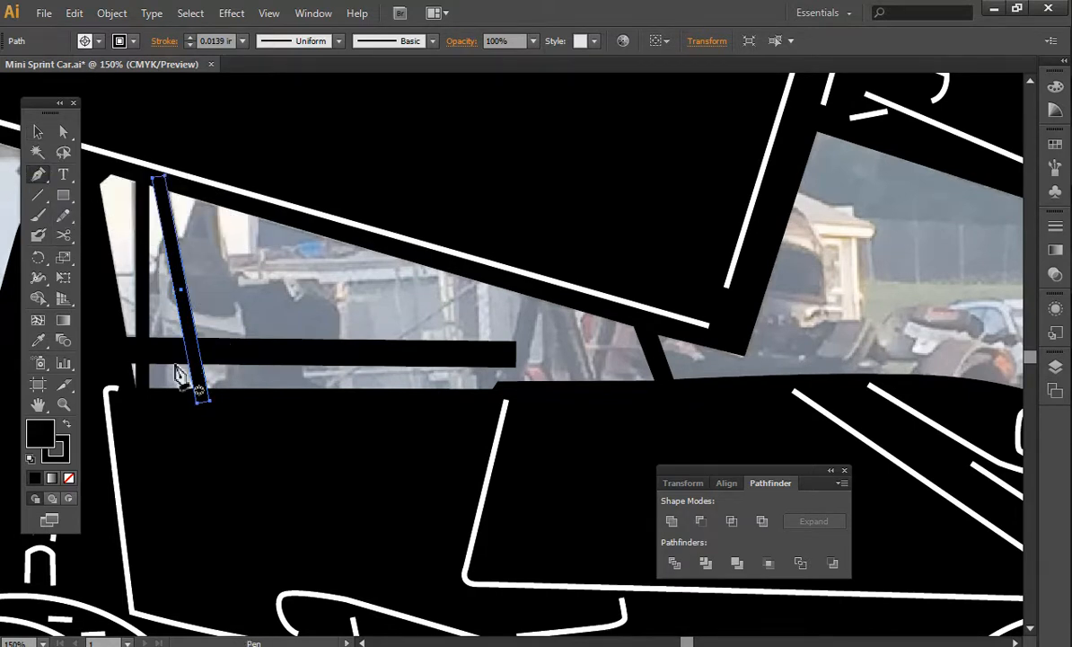
pyautogui.click(143, 345)
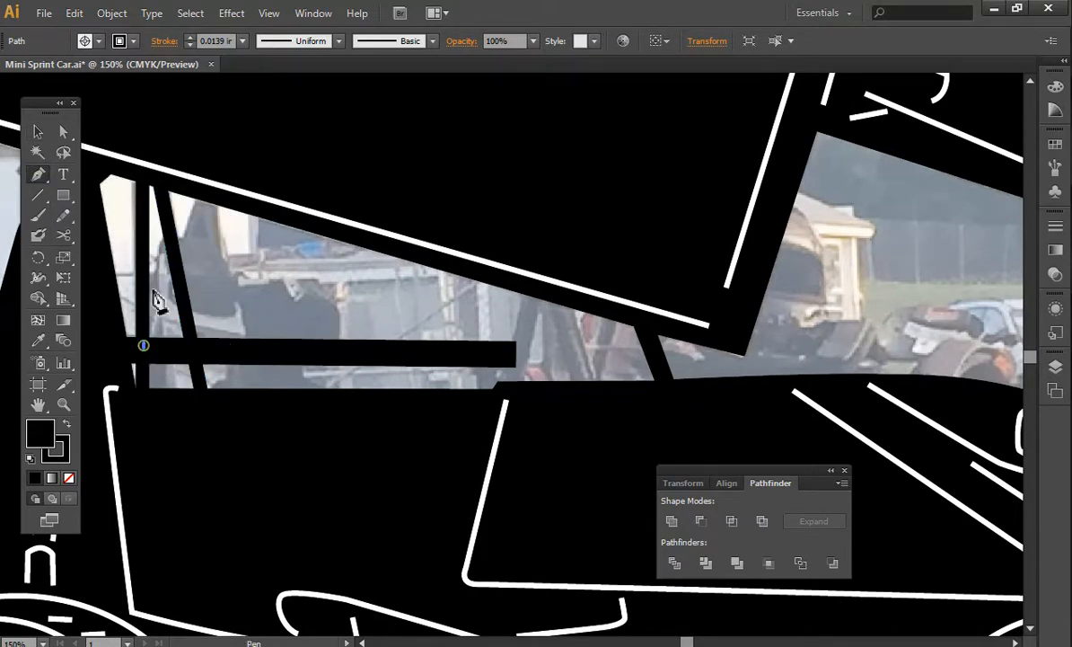
pyautogui.click(161, 239)
pyautogui.moveTo(203, 241); pyautogui.dragTo(220, 267)
pyautogui.click(245, 357)
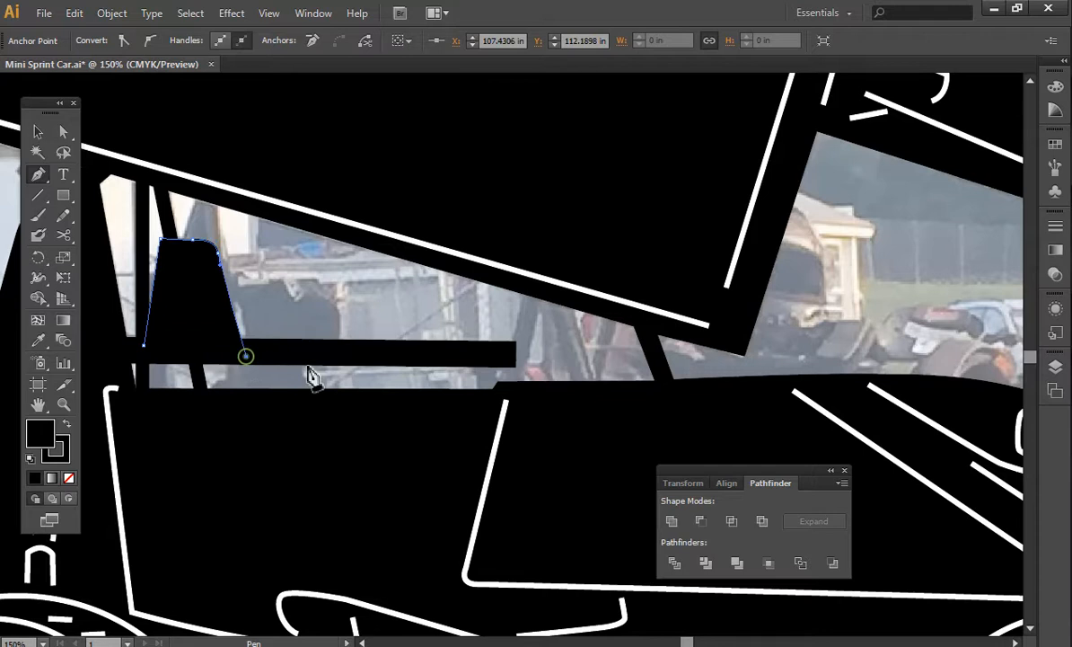
pyautogui.click(299, 360)
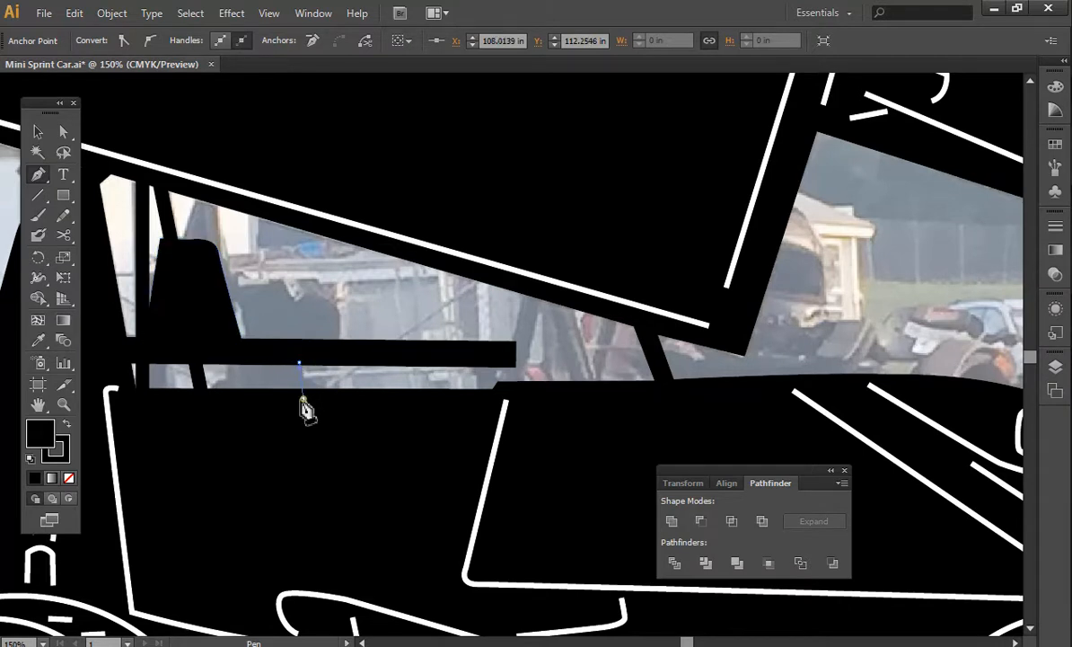
pyautogui.click(304, 398)
pyautogui.click(139, 403)
pyautogui.click(144, 351)
pyautogui.press('v')
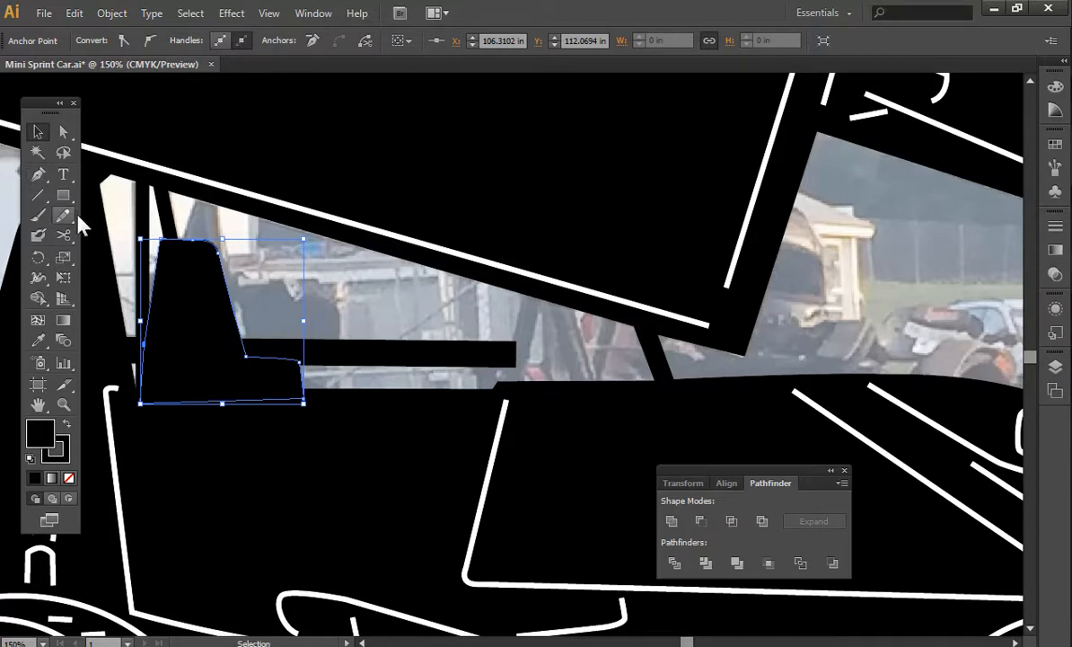
# Step: Copy the vertical cage post to the front of the cockpit opening, tilt it, and place a second tilted copy at the horizontal bar's front end
pyautogui.click(141, 211)
pyautogui.moveTo(141, 211); pyautogui.dragTo(601, 328)
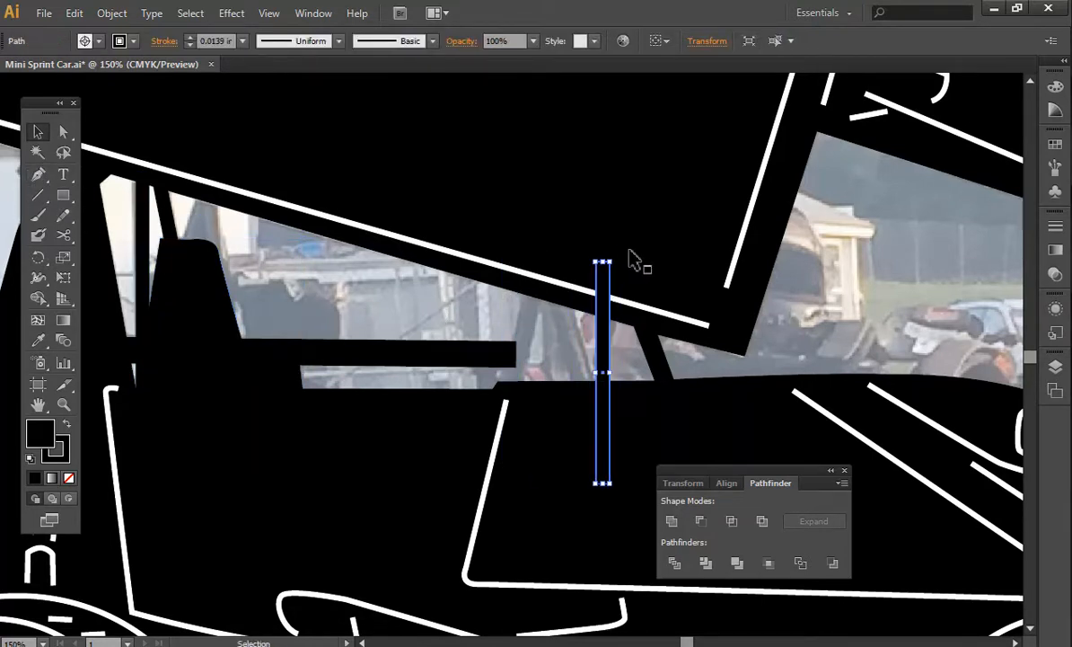
pyautogui.moveTo(613, 257); pyautogui.dragTo(636, 266)
pyautogui.moveTo(585, 488); pyautogui.dragTo(509, 410)
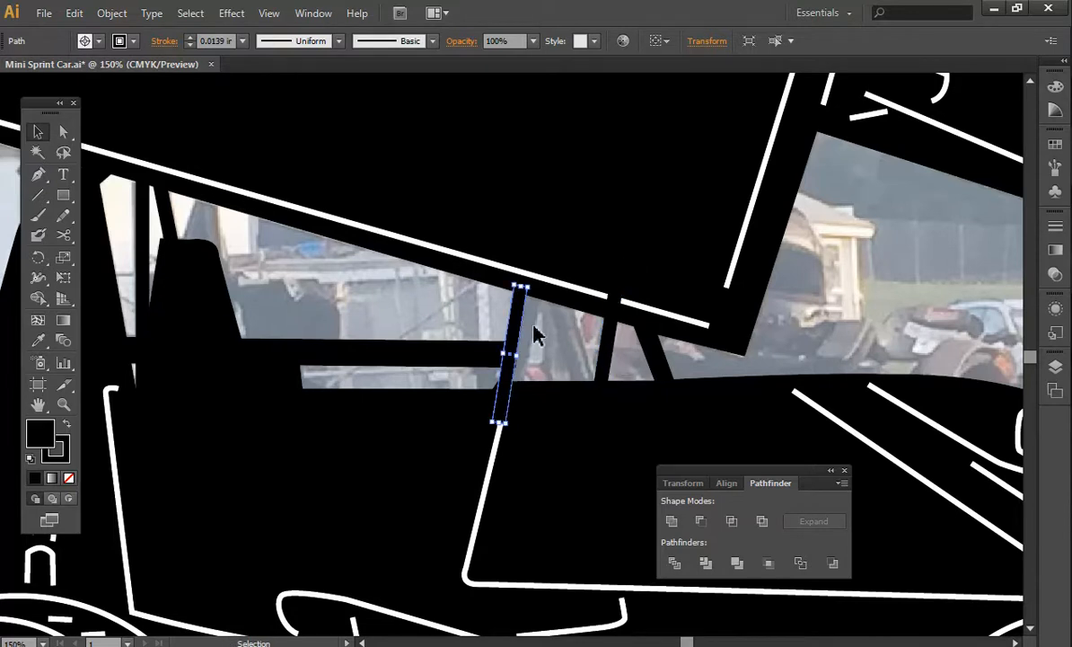
# Step: Tilt and move the copied cage post beside the front posts, and place an oppositely tilted copy at the horizontal bar's front end
pyautogui.moveTo(530, 288); pyautogui.dragTo(492, 289)
pyautogui.moveTo(507, 345); pyautogui.dragTo(586, 350)
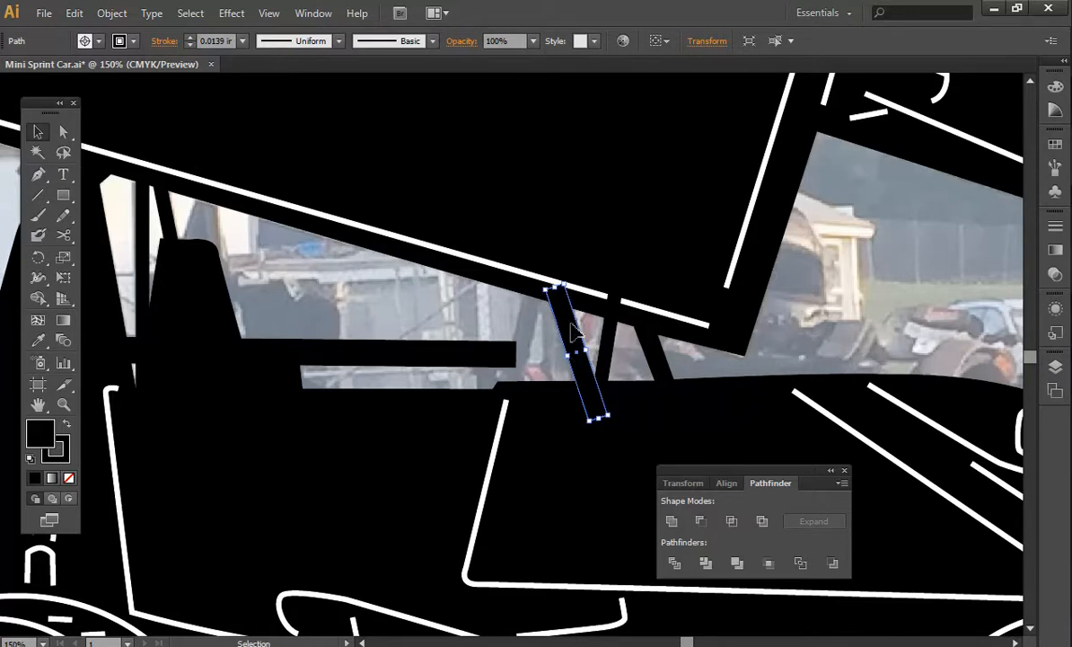
pyautogui.moveTo(550, 316); pyautogui.dragTo(536, 293)
pyautogui.moveTo(530, 339); pyautogui.dragTo(538, 332)
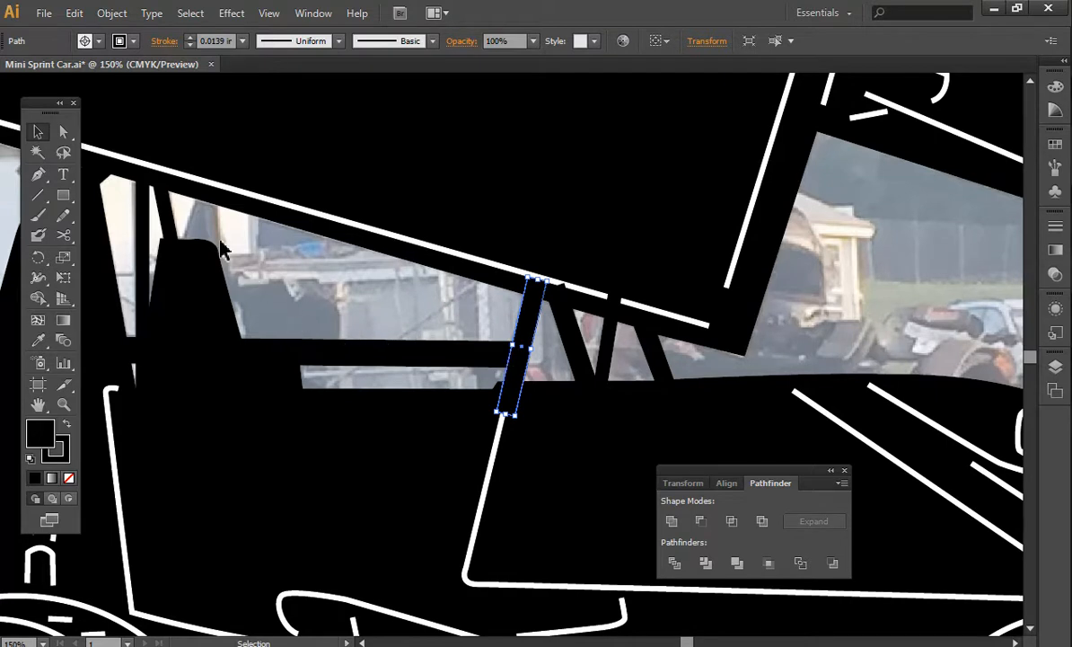
# Step: Place a copy of the tilted rear cage post along the front edge of the seat
pyautogui.moveTo(180, 236); pyautogui.dragTo(230, 266)
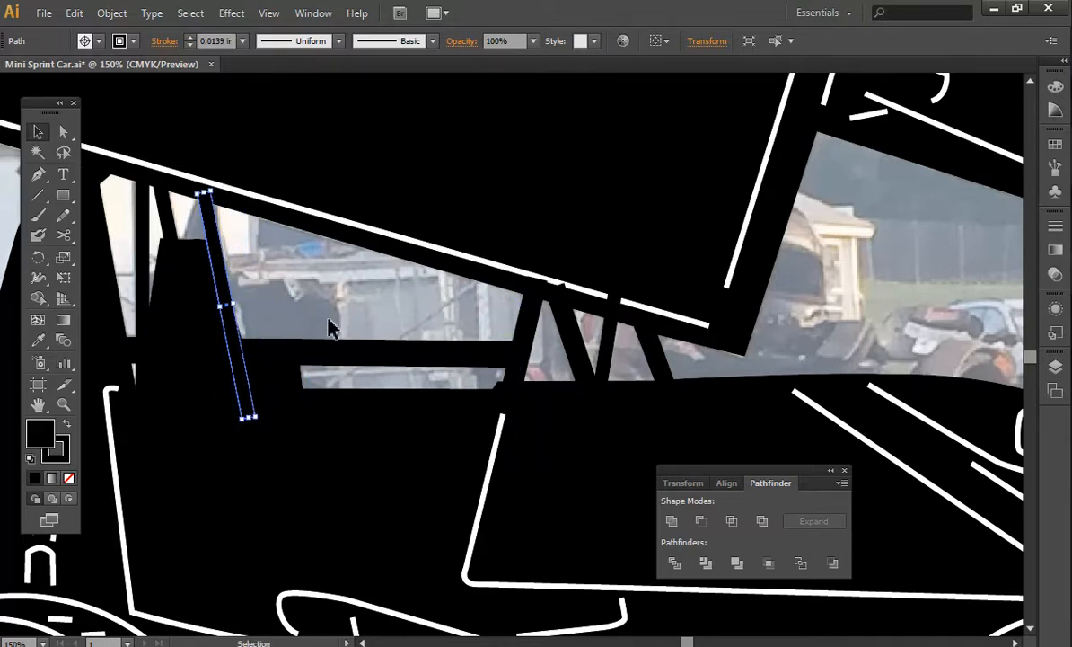
pyautogui.hotkey('ctrl', '+')
pyautogui.hotkey('ctrl', '0')
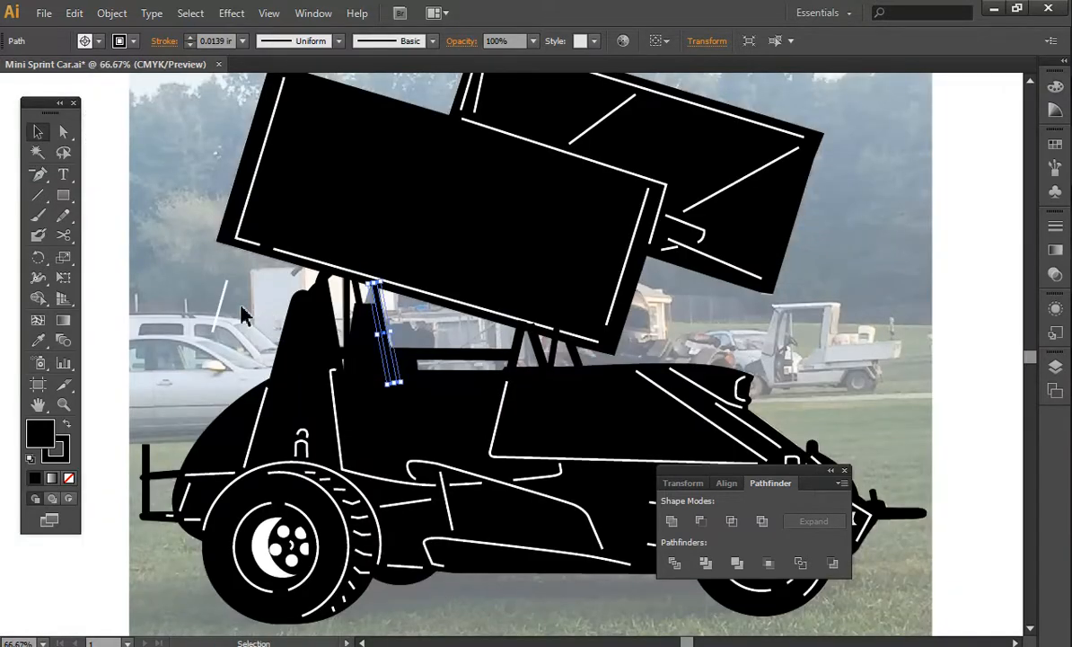
# Step: Unite the cage posts, horizontal bar and seat with the car's body and wing into one black silhouette
pyautogui.click(232, 305)
pyautogui.moveTo(228, 292); pyautogui.dragTo(584, 361)
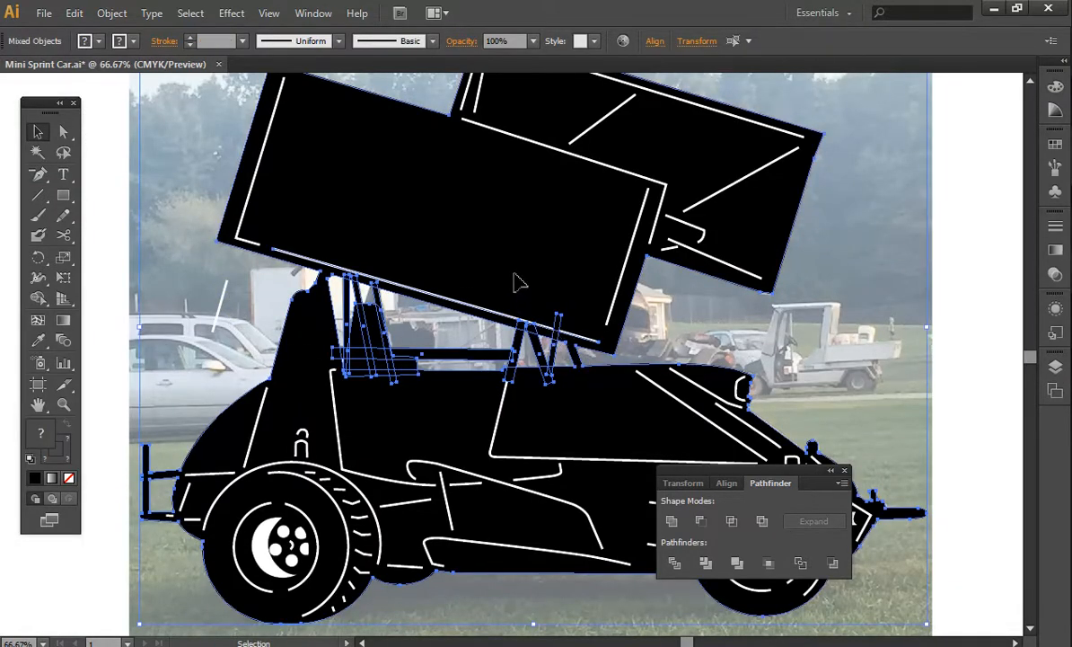
pyautogui.keyDown('shift'); pyautogui.click(486, 313); pyautogui.keyUp('shift')
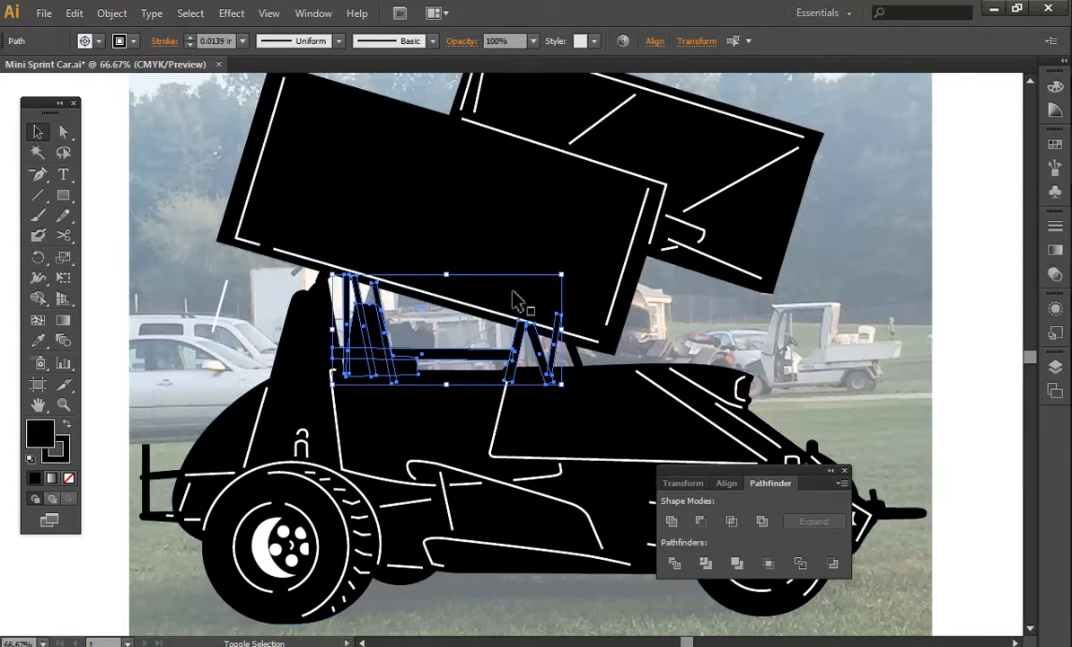
pyautogui.keyDown('shift'); pyautogui.click(519, 299); pyautogui.keyUp('shift')
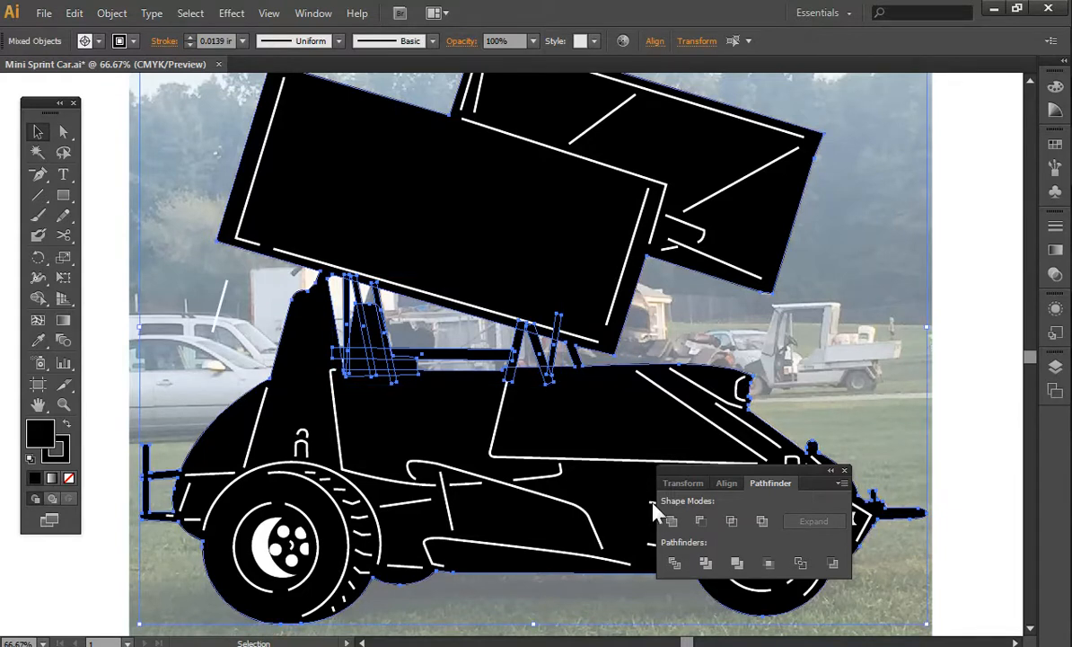
pyautogui.click(672, 521)
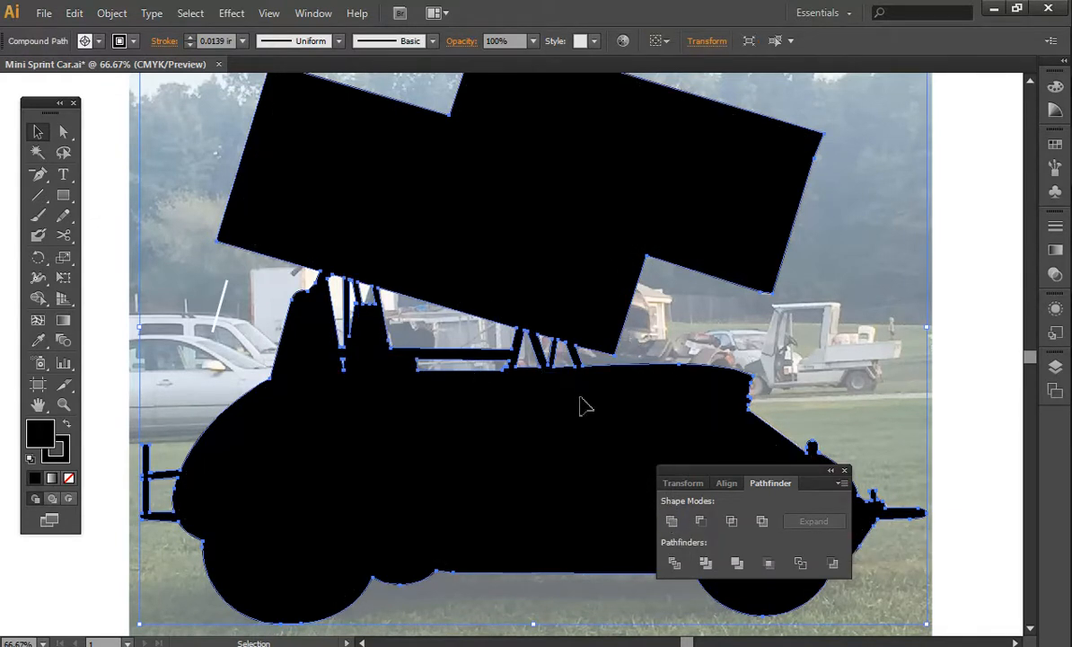
# Step: Select all the white detail lines without the black silhouette and bring them to the front
pyautogui.hotkey('ctrl', '1')
pyautogui.hotkey('ctrl', '-')
pyautogui.hotkey('ctrl', '-')
pyautogui.hotkey('ctrl', '-')
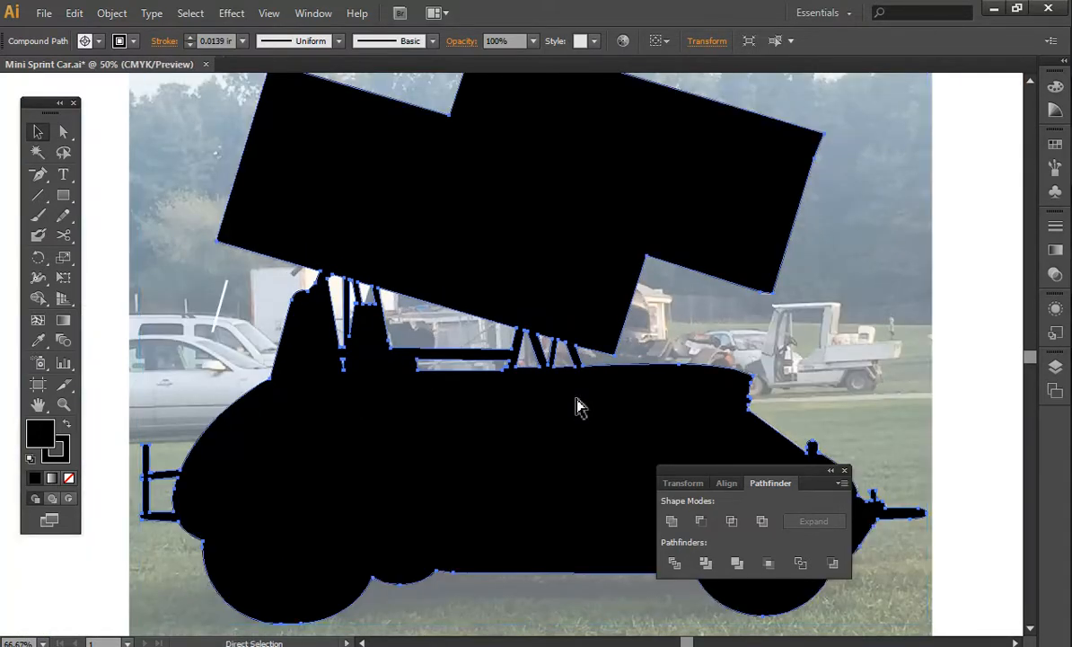
pyautogui.hotkey('ctrl', '+')
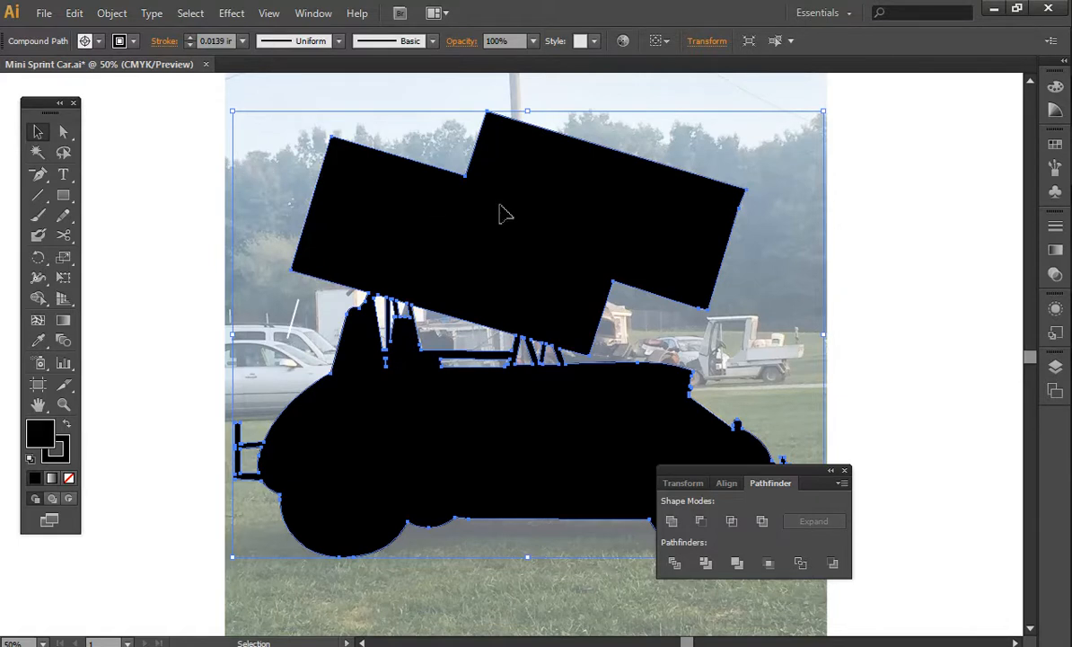
pyautogui.click(259, 200)
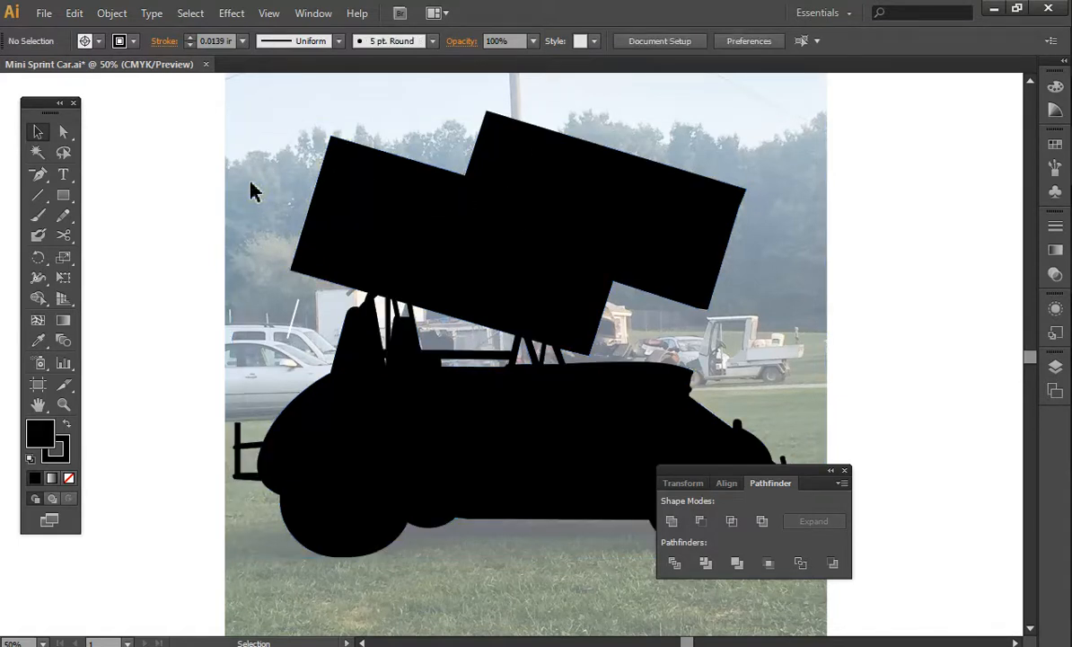
pyautogui.click(333, 185)
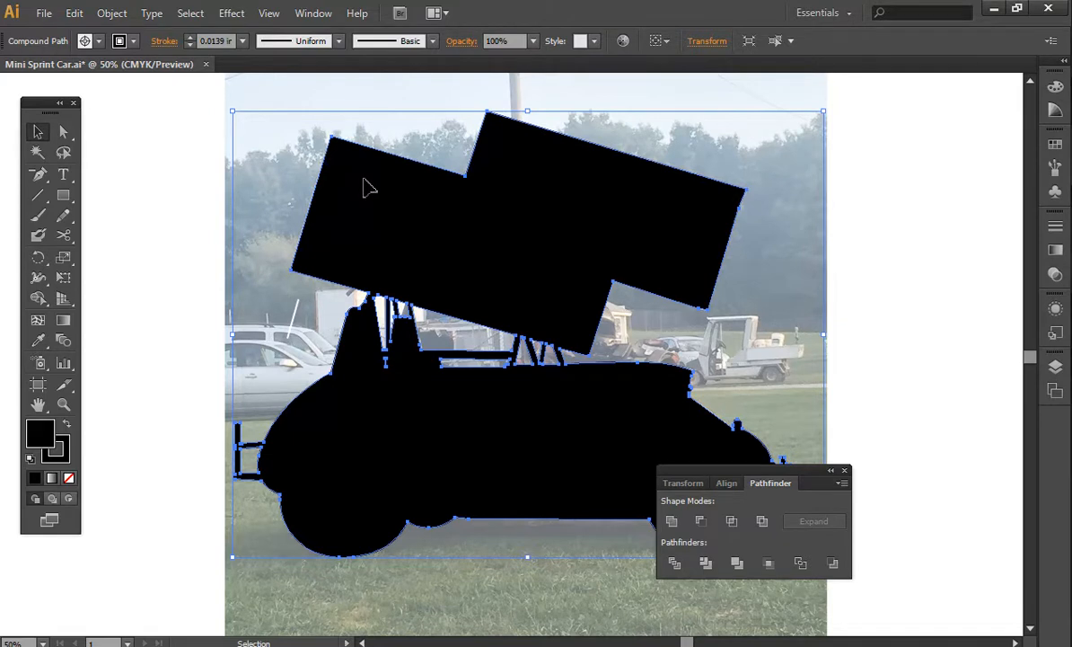
pyautogui.moveTo(180, 101); pyautogui.dragTo(959, 593)
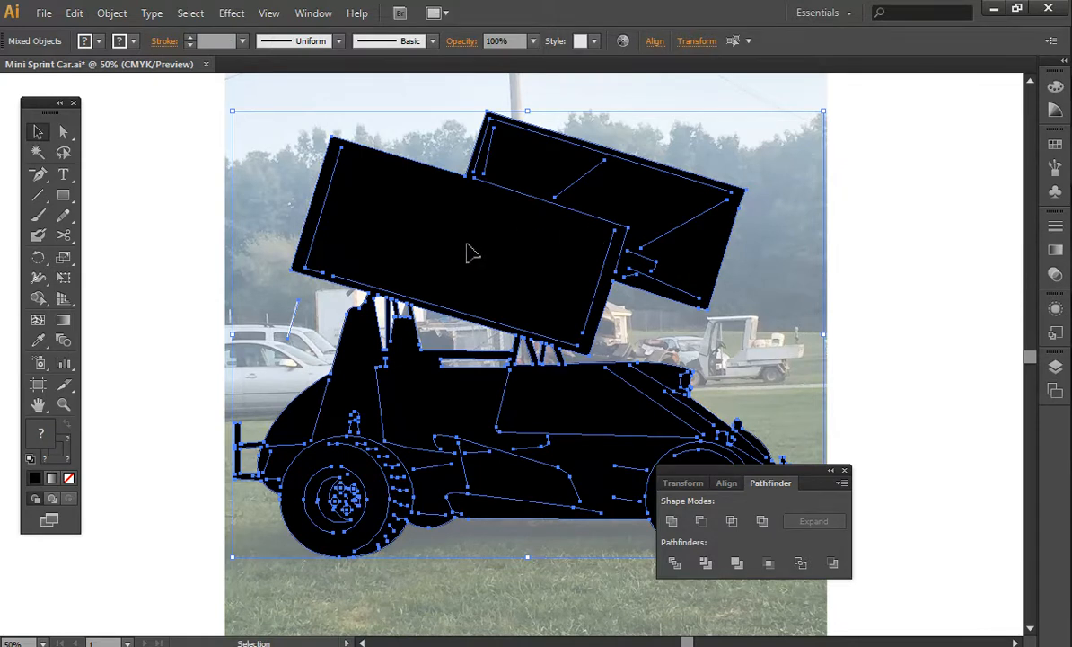
pyautogui.keyDown('shift'); pyautogui.click(434, 175); pyautogui.keyUp('shift')
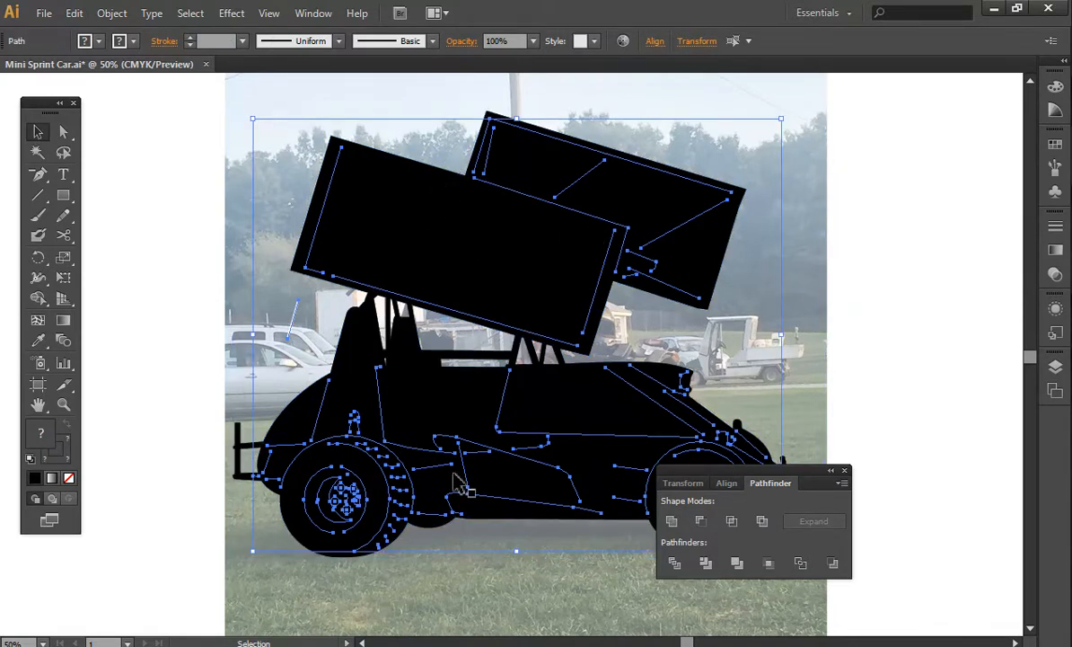
pyautogui.click(112, 13)
pyautogui.moveTo(350, 79)
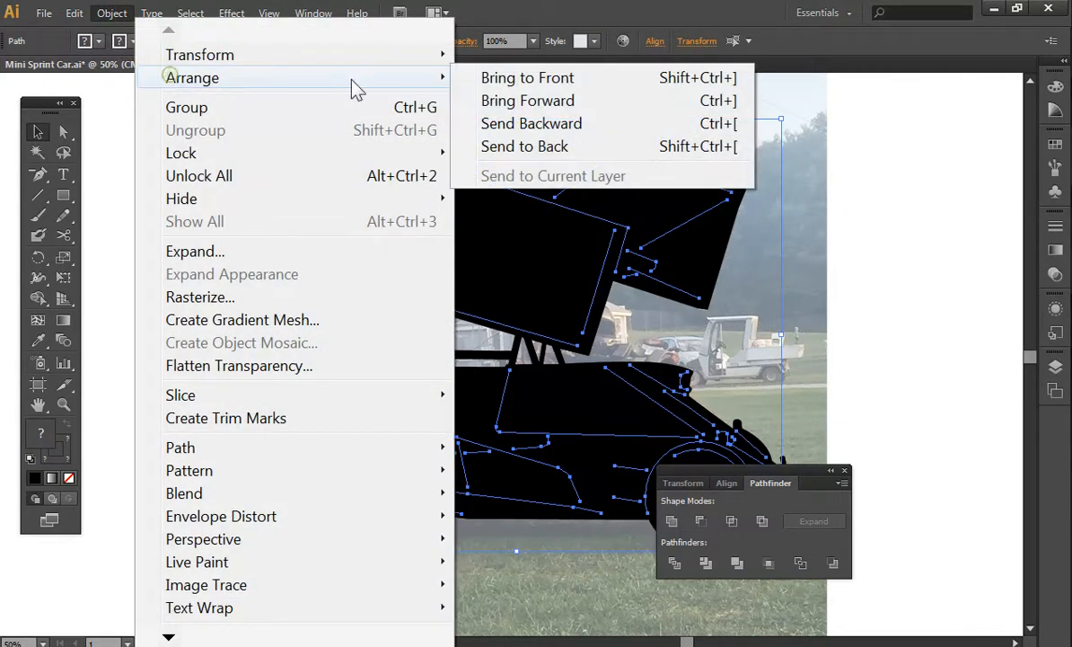
pyautogui.click(516, 81)
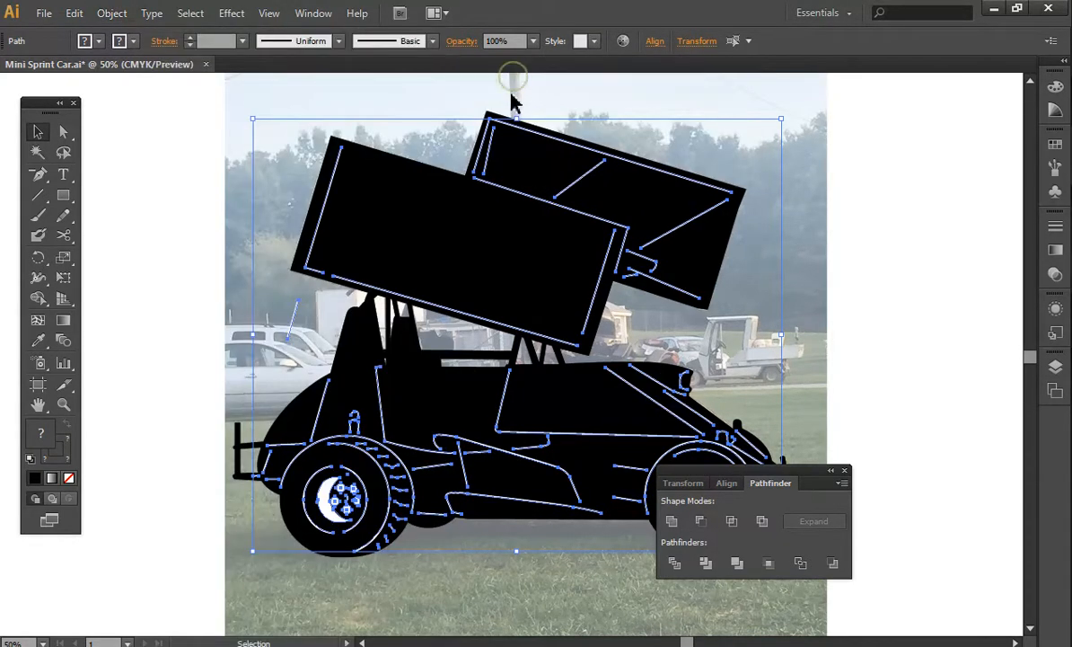
pyautogui.click(958, 368)
# Step: Select the united black silhouette of the car
pyautogui.click(38, 405)
pyautogui.moveTo(396, 371); pyautogui.dragTo(263, 301)
pyautogui.moveTo(406, 301); pyautogui.dragTo(420, 356)
pyautogui.press('v')
pyautogui.click(322, 212)
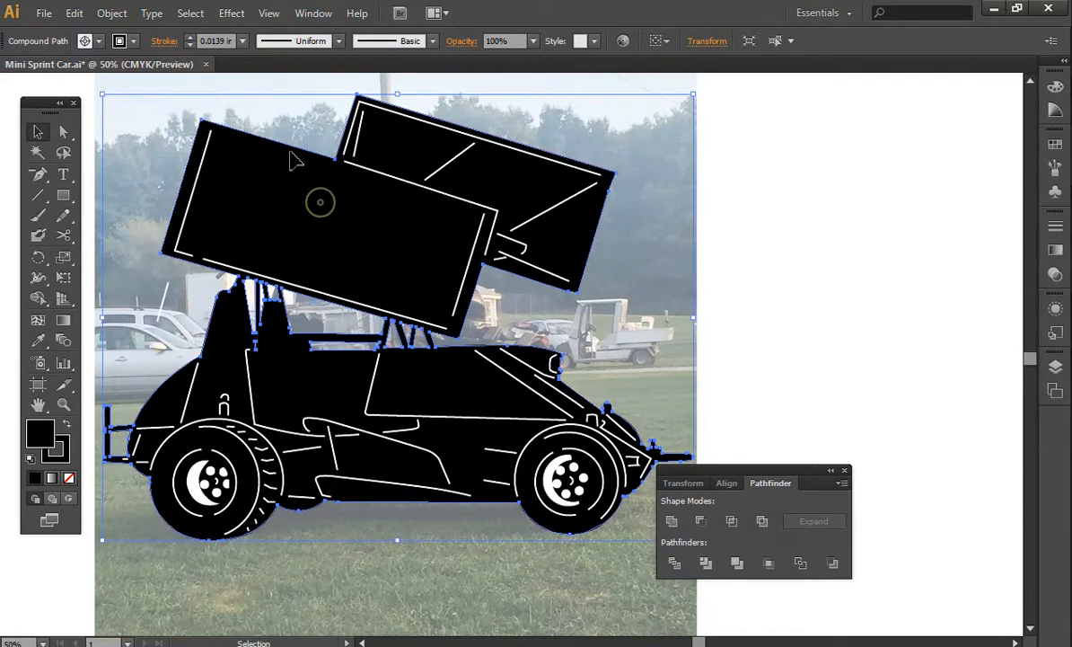
pyautogui.click(90, 41)
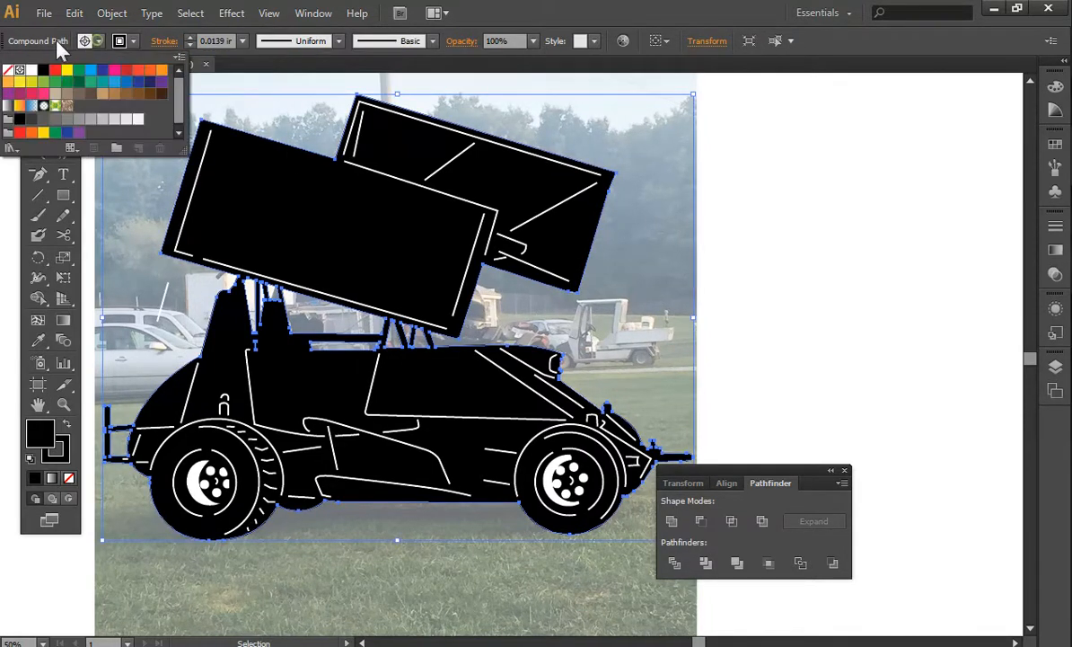
pyautogui.click(8, 70)
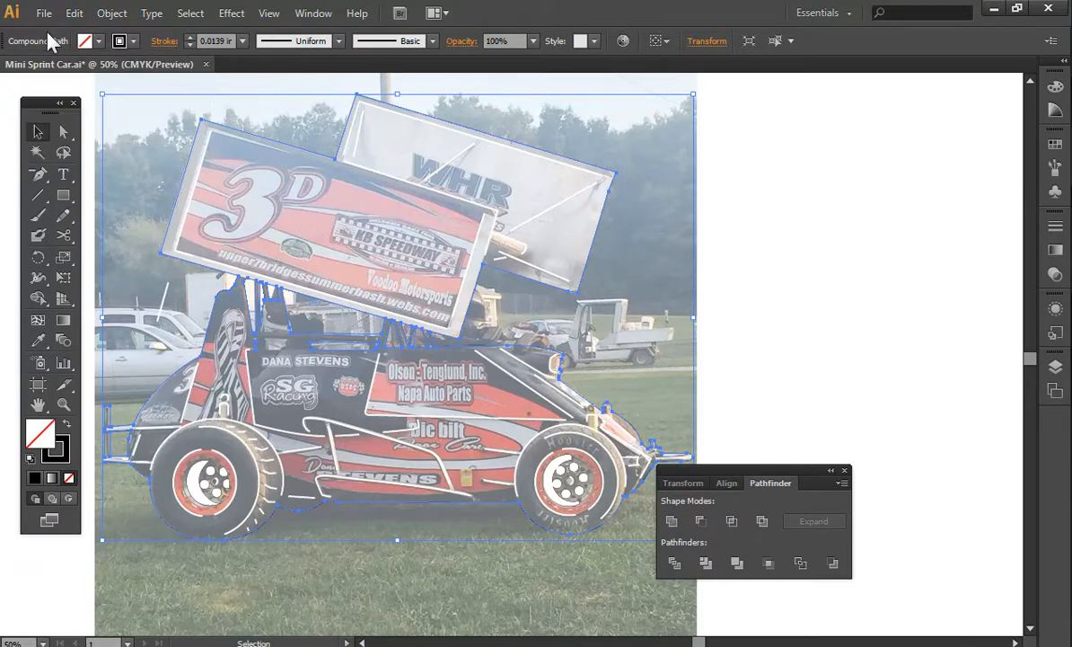
pyautogui.hotkey('shift', 'x')
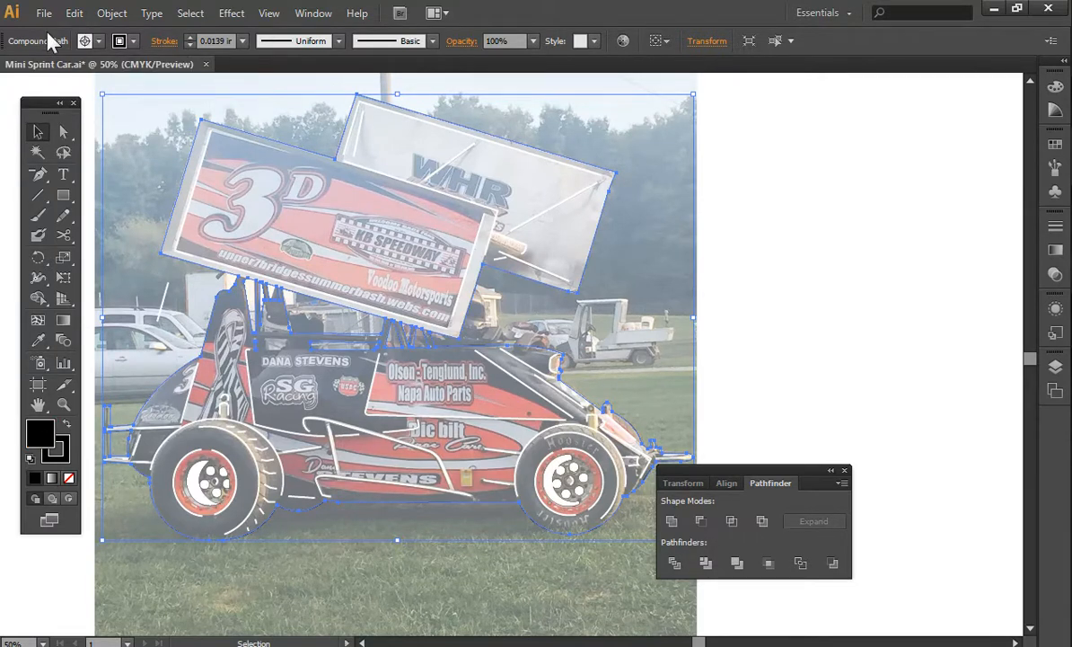
# Step: Set the silhouette's opacity to 30% so the photo shows through for tracing
pyautogui.click(532, 41)
pyautogui.click(553, 110)
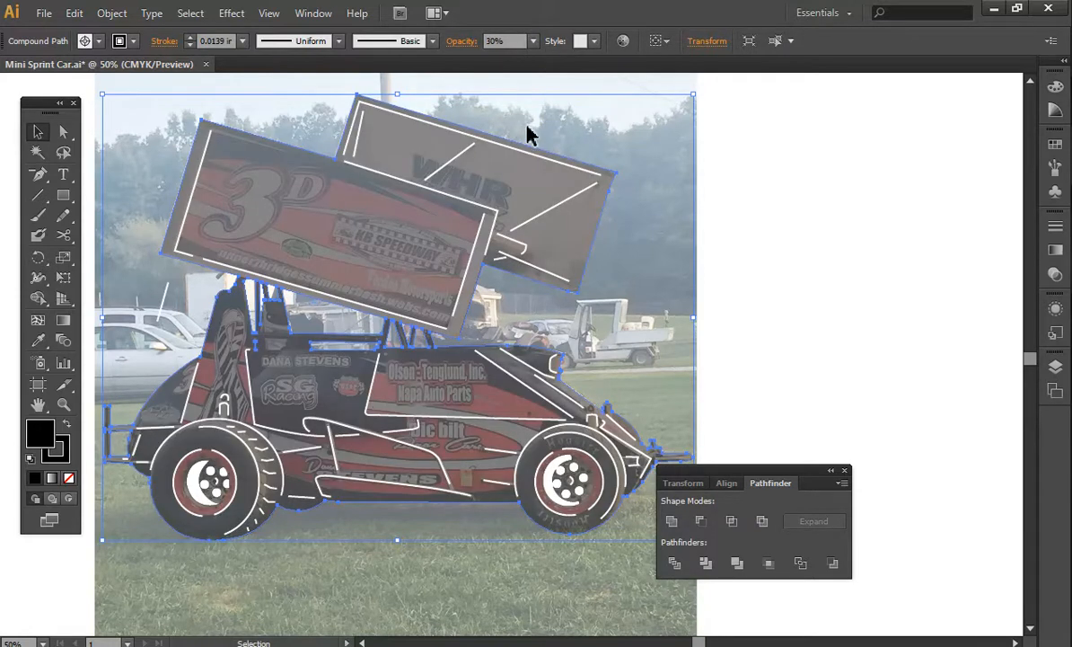
# Step: Examine the 3D race number on the wing's side panel up close
pyautogui.click(39, 407)
pyautogui.hotkey('ctrl', '-')
pyautogui.hotkey('ctrl', '-')
pyautogui.hotkey('ctrl', '-')
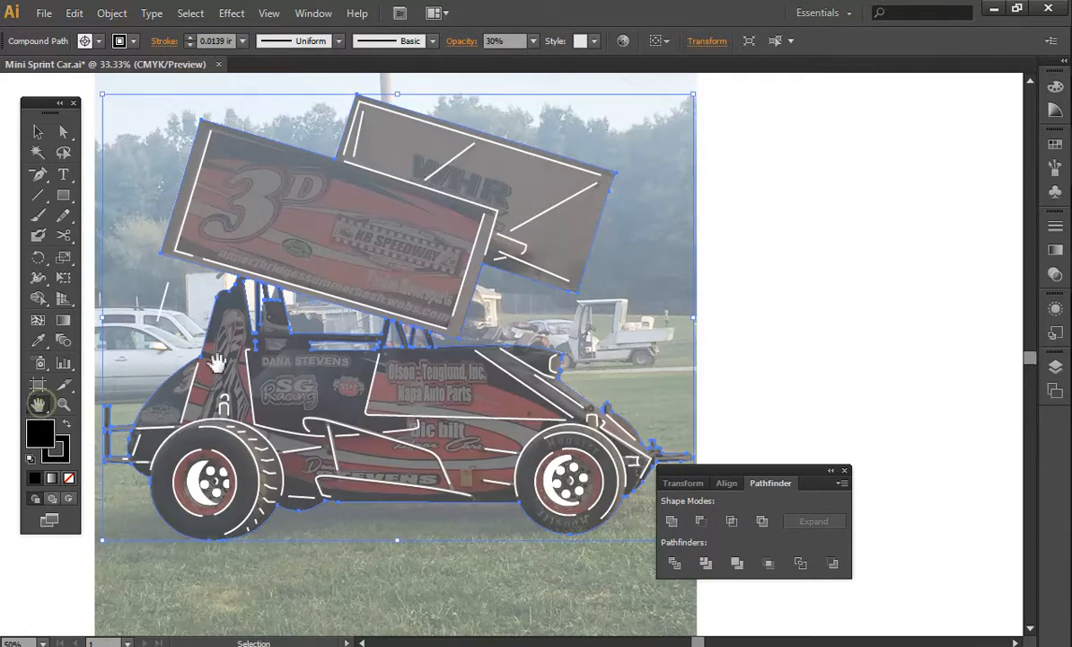
pyautogui.hotkey('ctrl', '=')
pyautogui.hotkey('ctrl', '=')
pyautogui.hotkey('ctrl', '=')
pyautogui.hotkey('ctrl', '=')
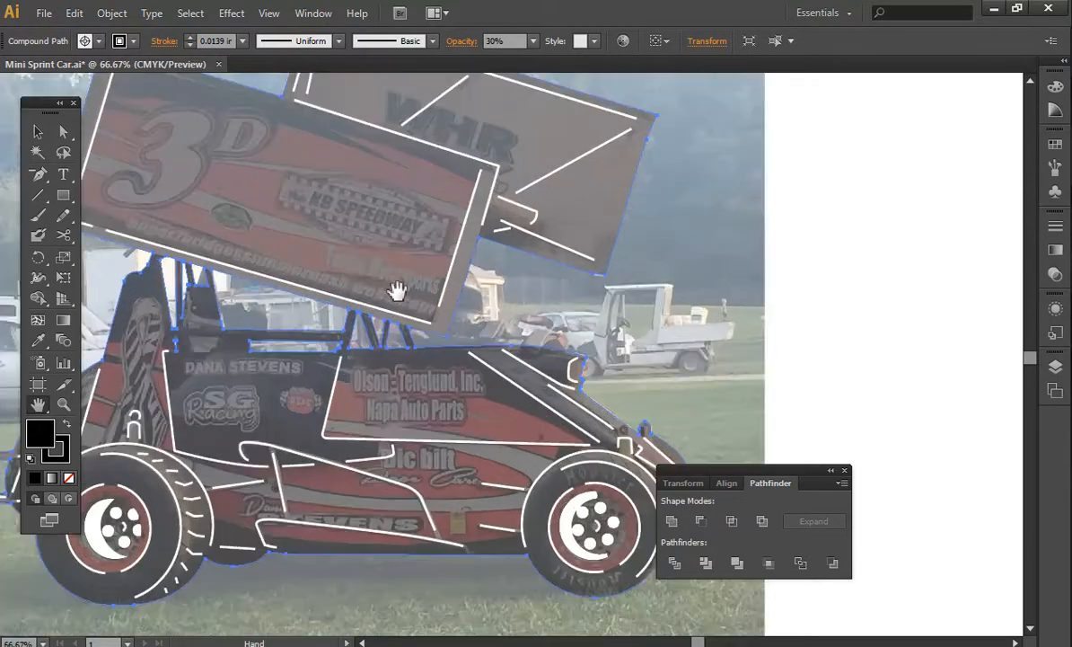
pyautogui.moveTo(366, 252); pyautogui.dragTo(461, 316)
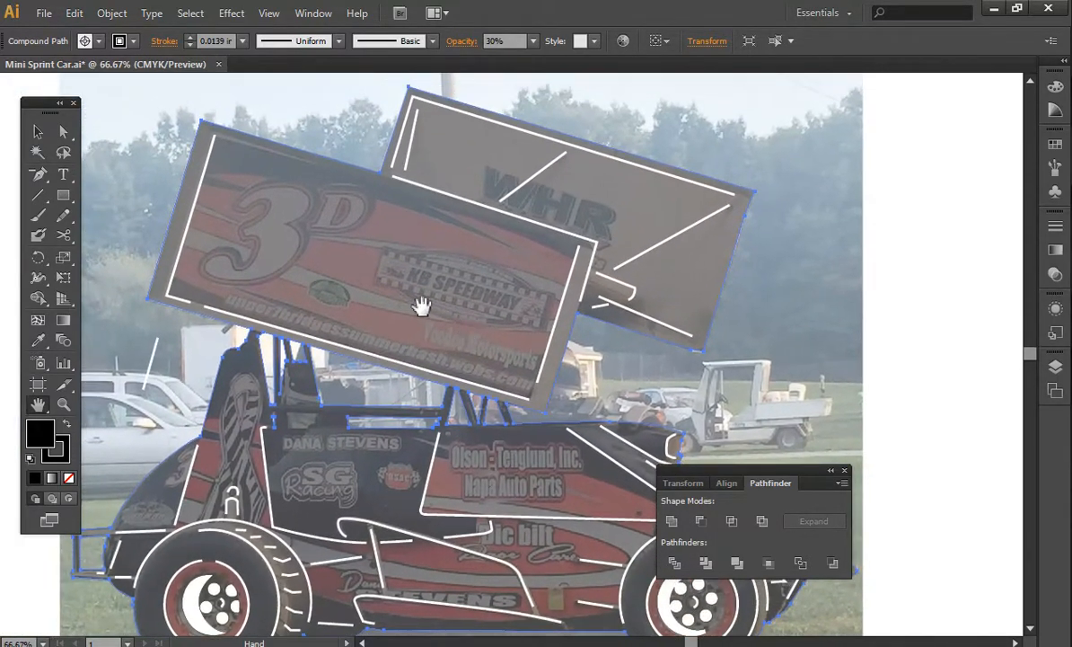
pyautogui.hotkey('ctrl', '=')
pyautogui.moveTo(360, 247); pyautogui.dragTo(553, 326)
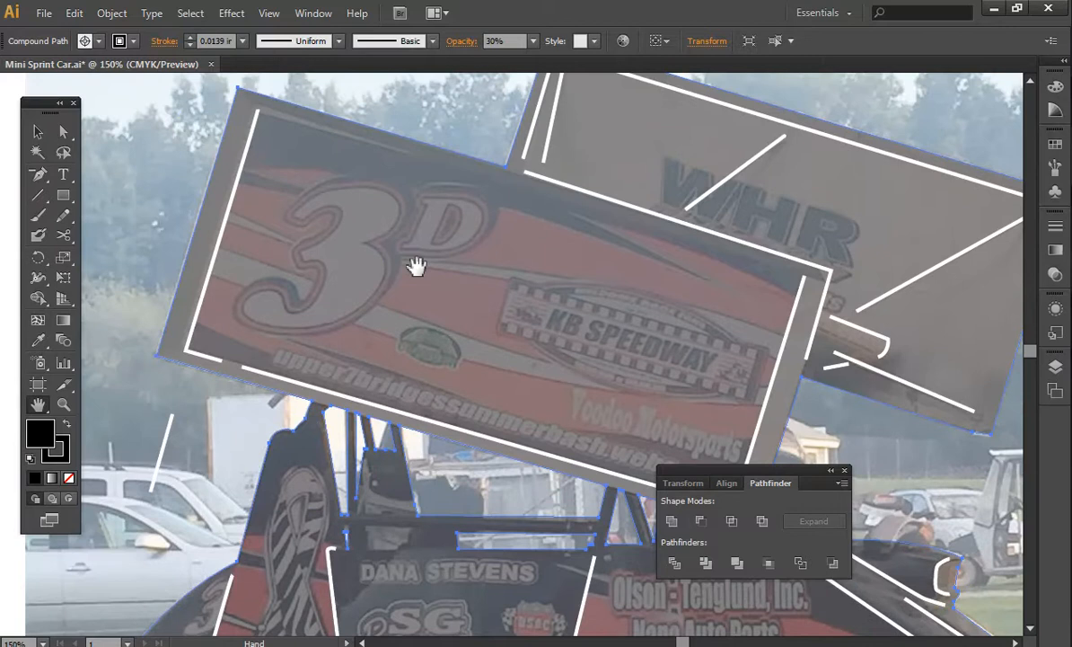
pyautogui.hotkey('ctrl', '=')
pyautogui.moveTo(409, 263); pyautogui.dragTo(540, 325)
pyautogui.moveTo(38, 174); pyautogui.dragTo(68, 174)
pyautogui.press('v')
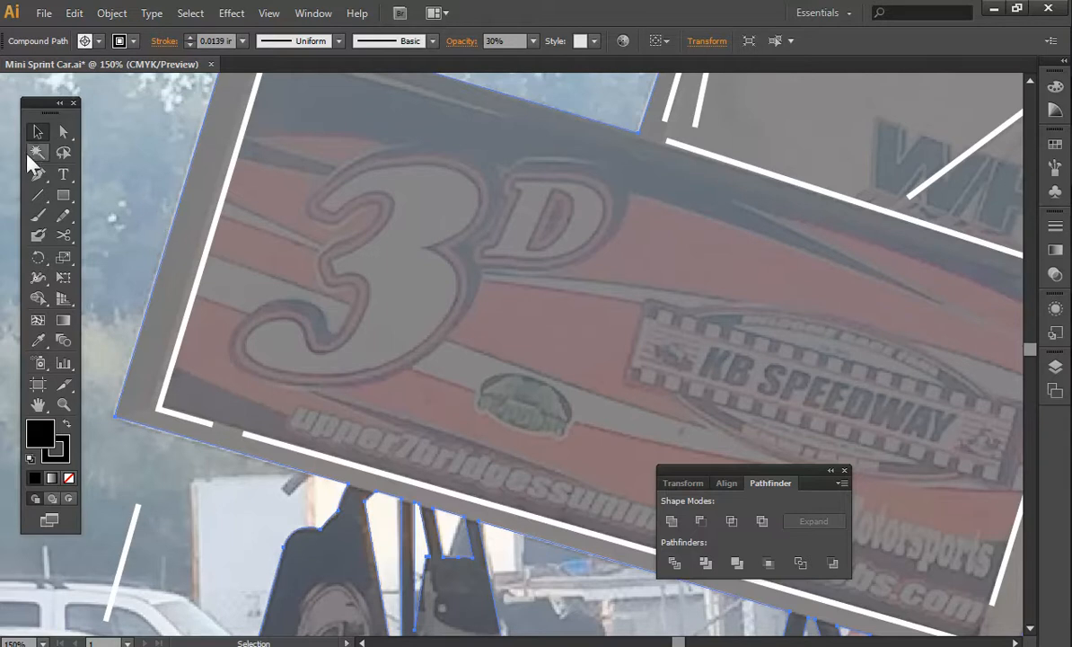
pyautogui.moveTo(40, 172); pyautogui.dragTo(92, 155)
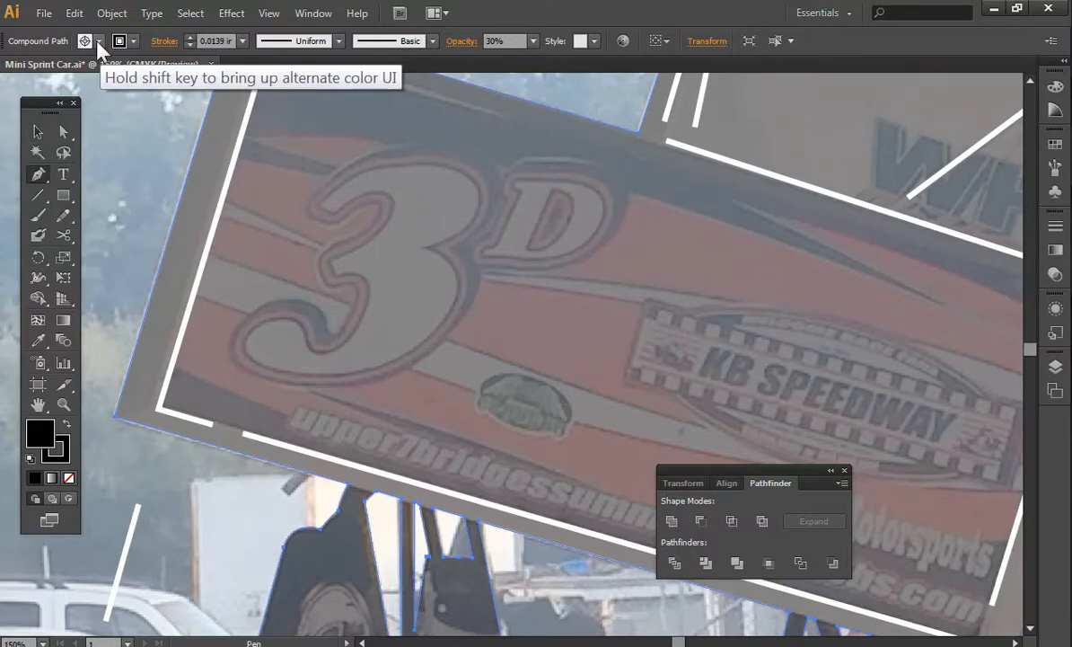
pyautogui.click(90, 39)
pyautogui.click(9, 70)
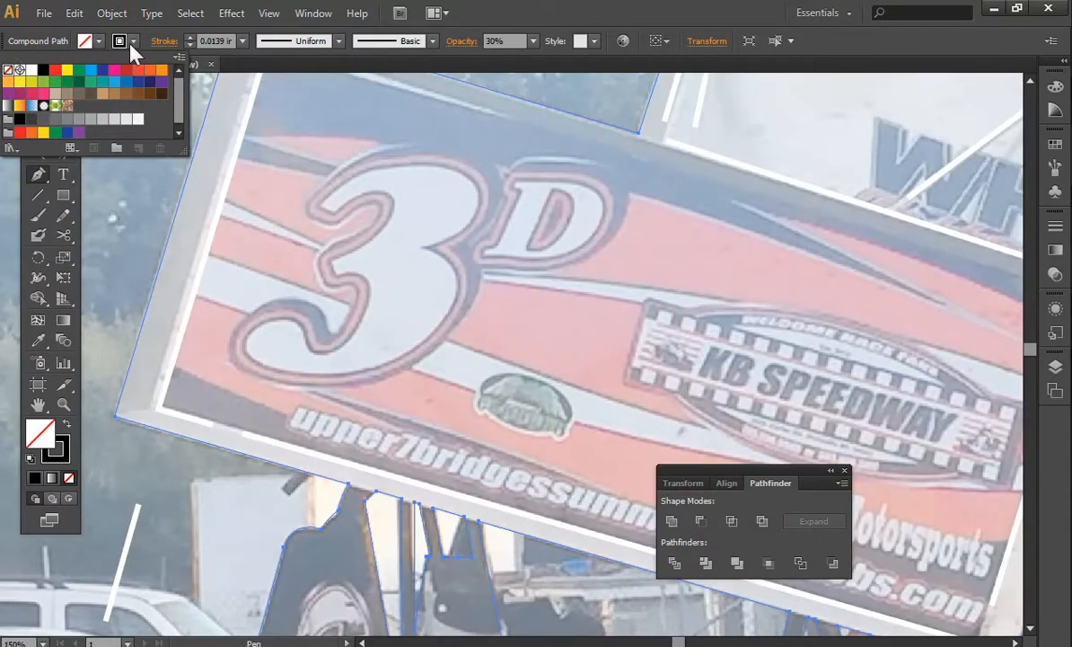
pyautogui.click(146, 19)
pyautogui.press('v')
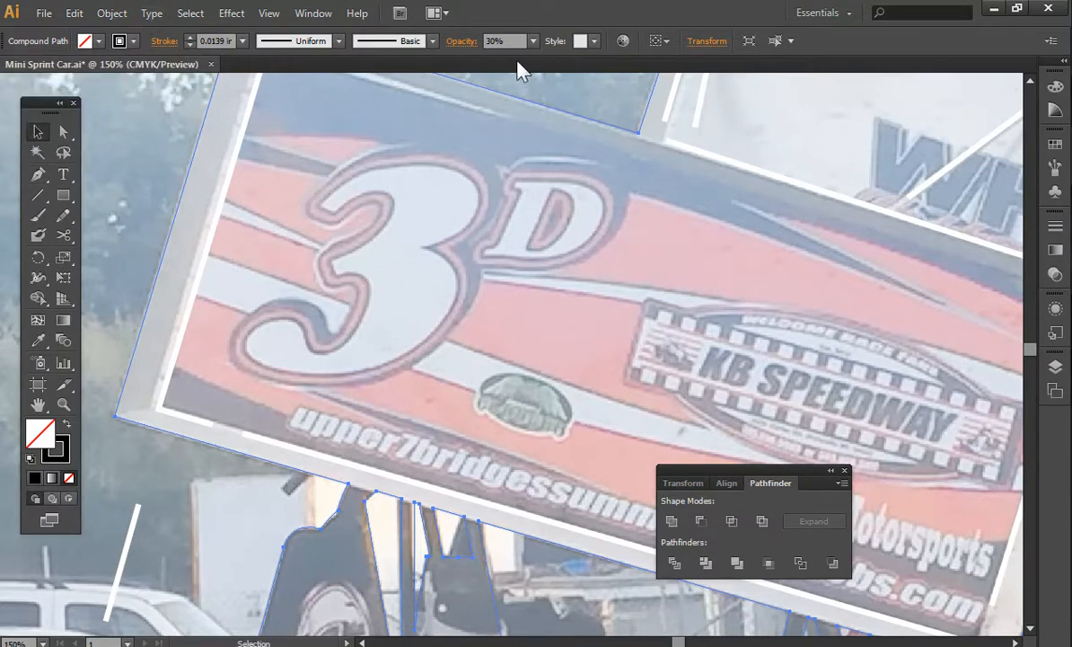
pyautogui.hotkey('ctrl', 'z')
# Step: Trace the outline of the large 3 on the wing panel as a closed Pen path with no fill
pyautogui.click(162, 148)
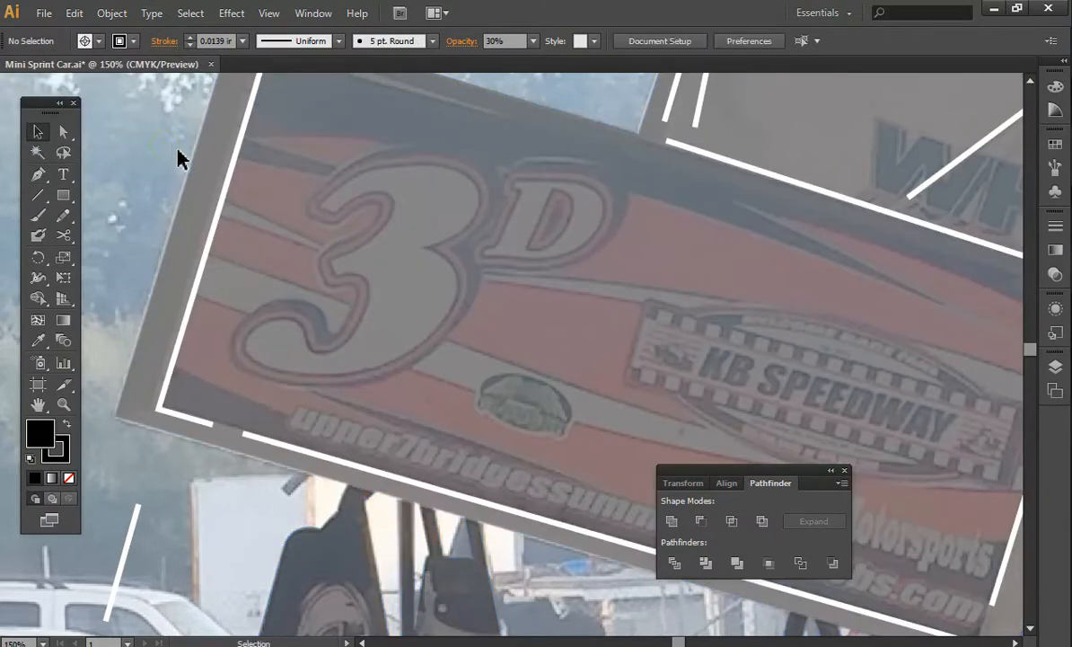
pyautogui.click(37, 175)
pyautogui.click(95, 44)
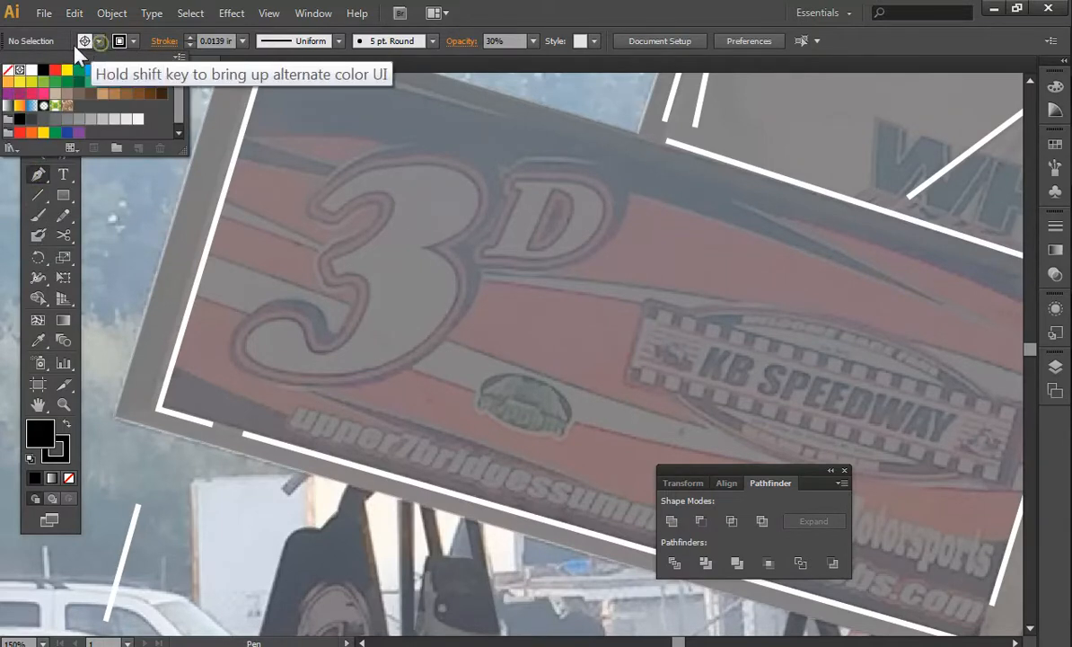
pyautogui.click(7, 70)
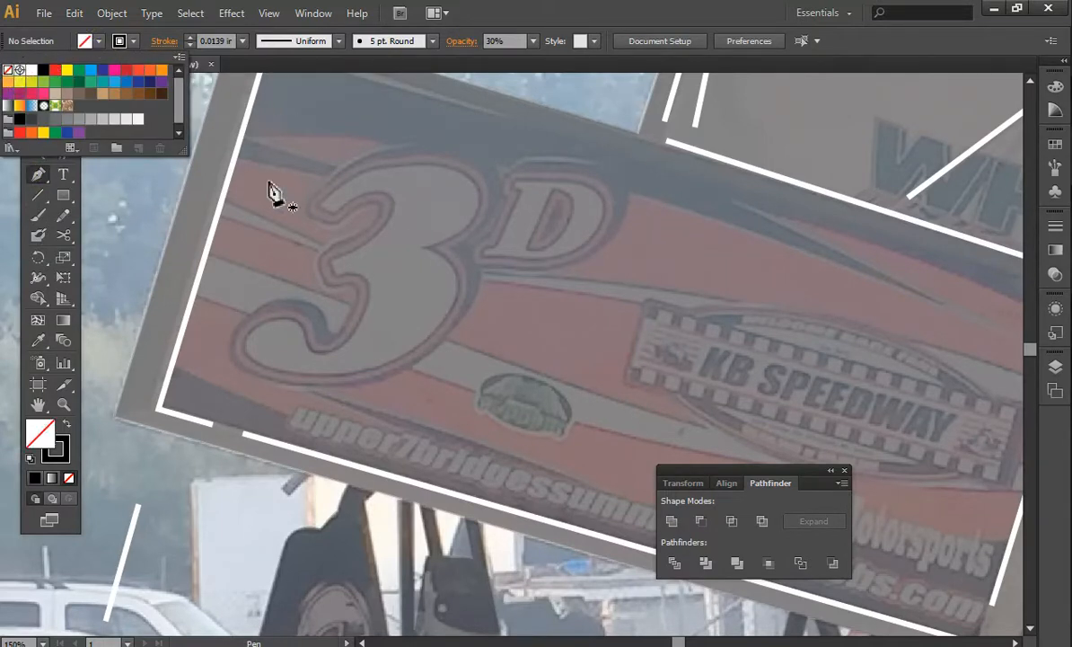
pyautogui.click(34, 178)
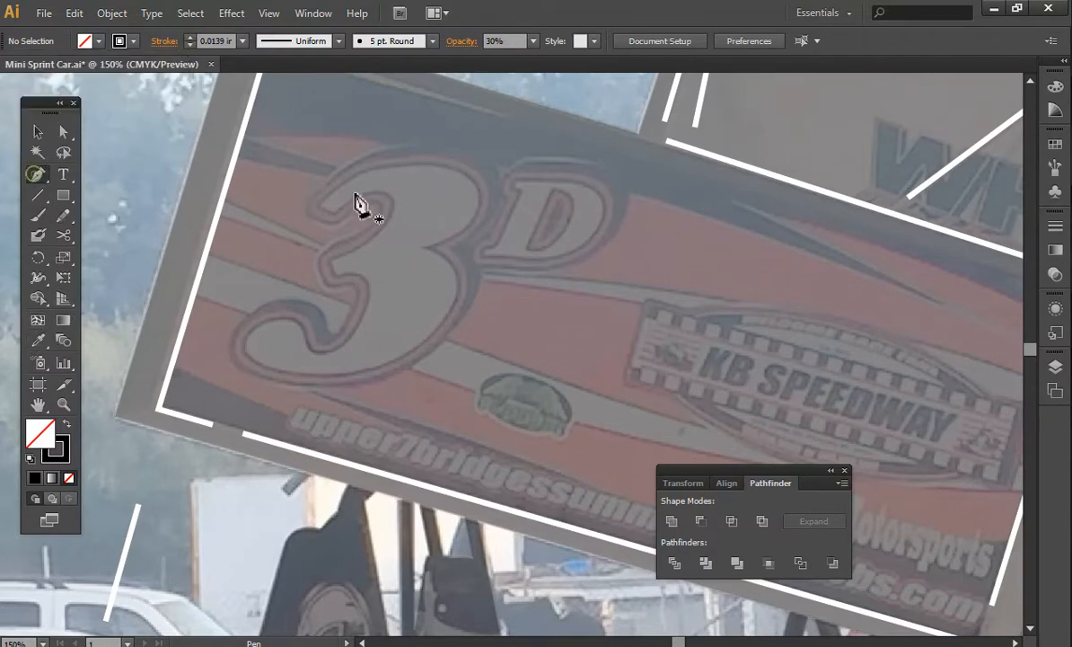
pyautogui.moveTo(317, 205); pyautogui.dragTo(391, 194)
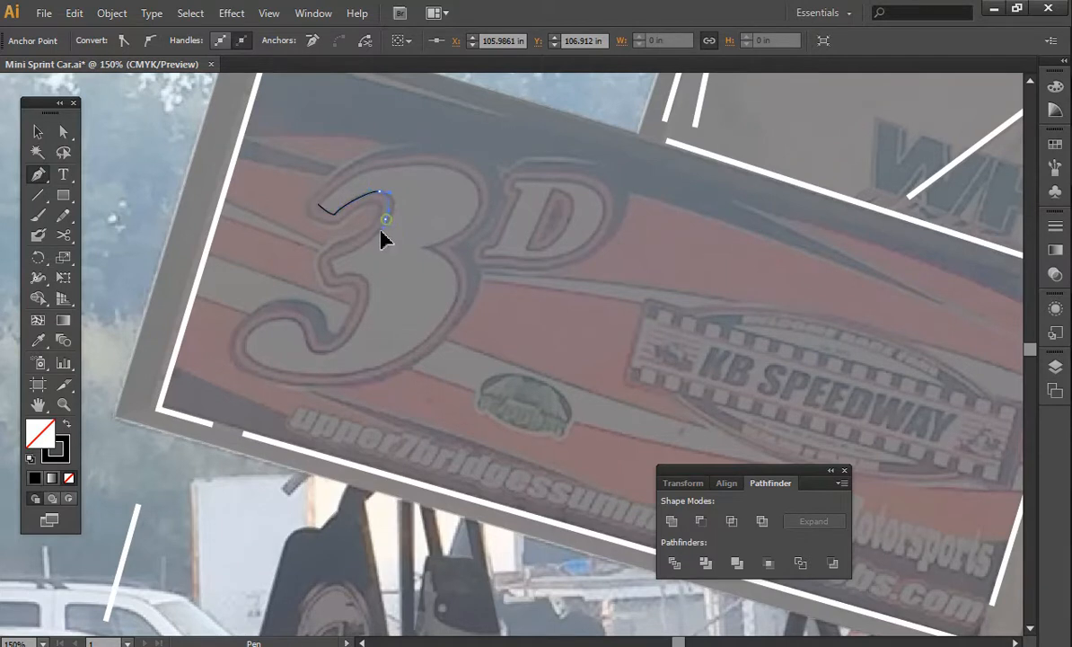
pyautogui.moveTo(332, 262); pyautogui.dragTo(368, 285)
pyautogui.moveTo(338, 345); pyautogui.dragTo(260, 368)
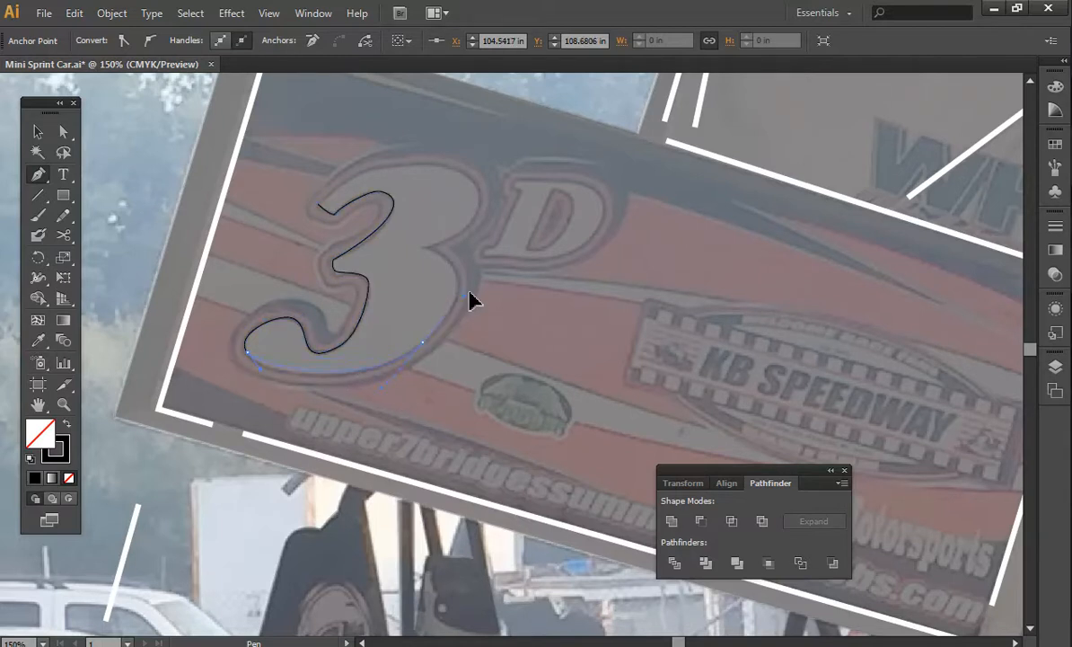
pyautogui.moveTo(485, 289); pyautogui.dragTo(455, 310)
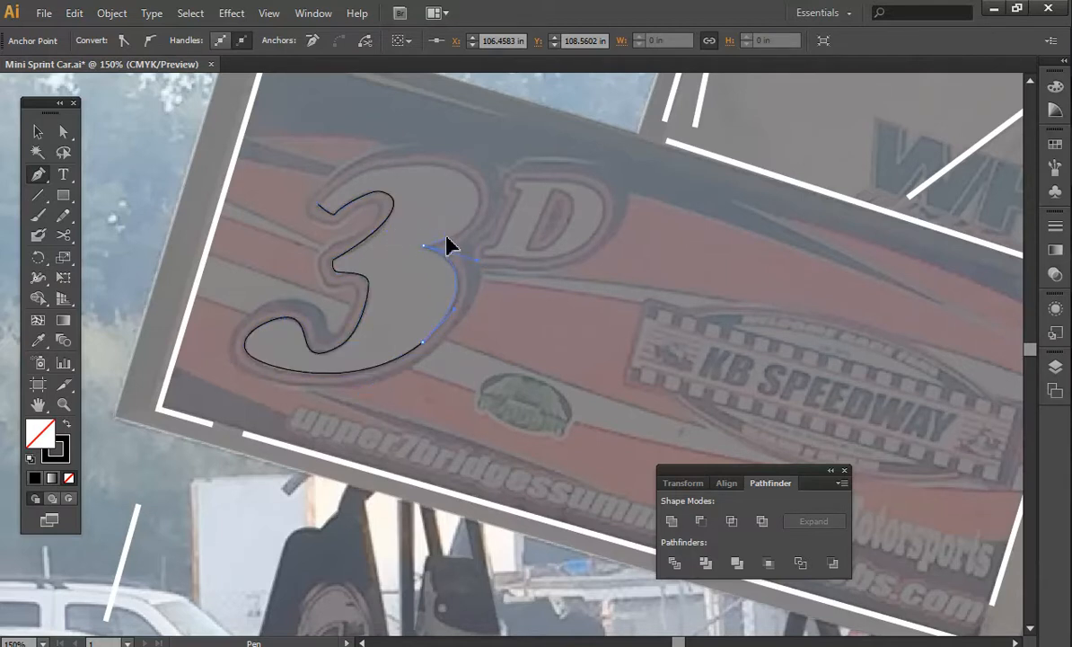
pyautogui.moveTo(444, 239); pyautogui.dragTo(443, 239)
pyautogui.moveTo(478, 202); pyautogui.dragTo(316, 209)
pyautogui.press('a')
# Step: Trace the outer contour of the D beside the 3 as a closed Pen path
pyautogui.press('p')
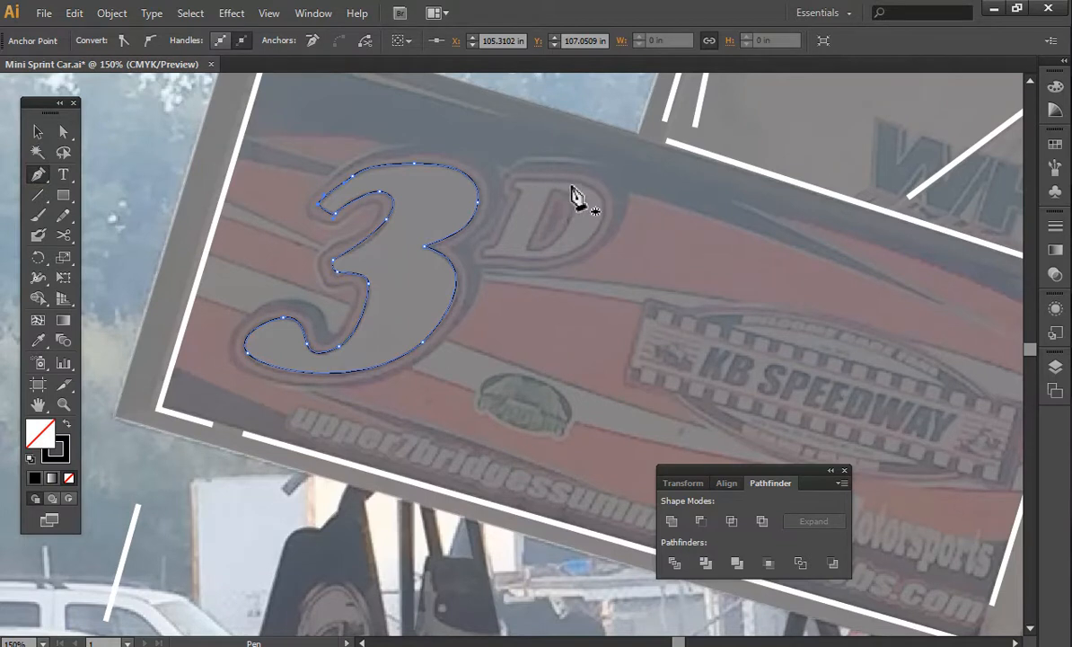
pyautogui.click(571, 180)
pyautogui.click(515, 176)
pyautogui.click(512, 186)
pyautogui.click(520, 191)
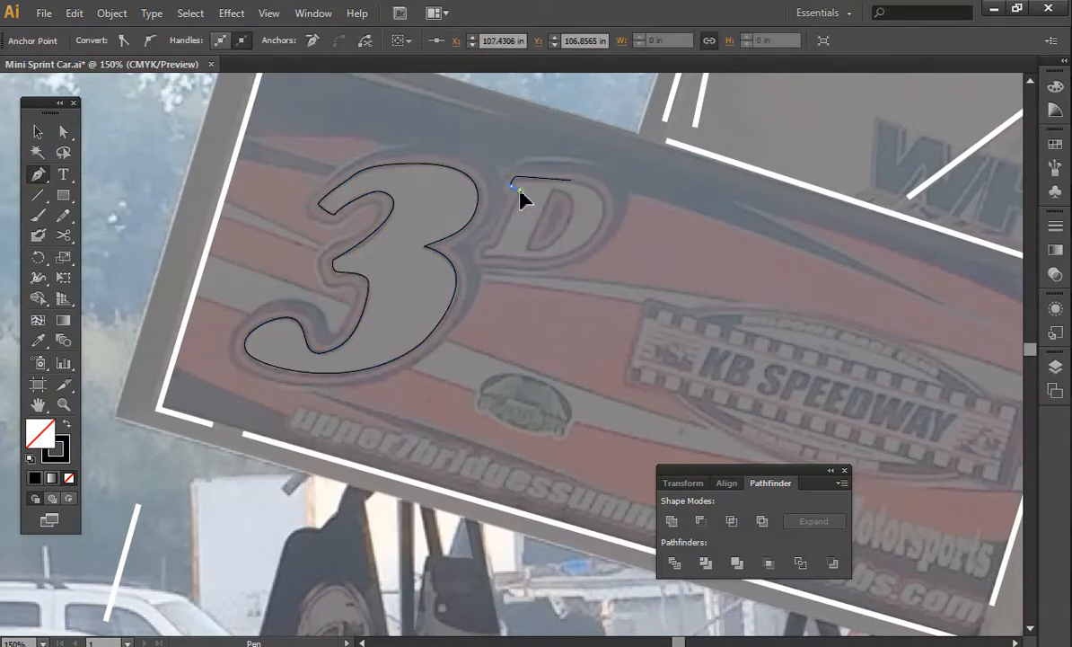
pyautogui.click(495, 245)
pyautogui.click(484, 247)
pyautogui.click(501, 256)
pyautogui.moveTo(596, 230); pyautogui.dragTo(617, 196)
pyautogui.click(571, 180)
pyautogui.moveTo(533, 176); pyautogui.dragTo(533, 177)
# Step: Trace the inner opening of the D as a separate closed Pen path
pyautogui.click(552, 187)
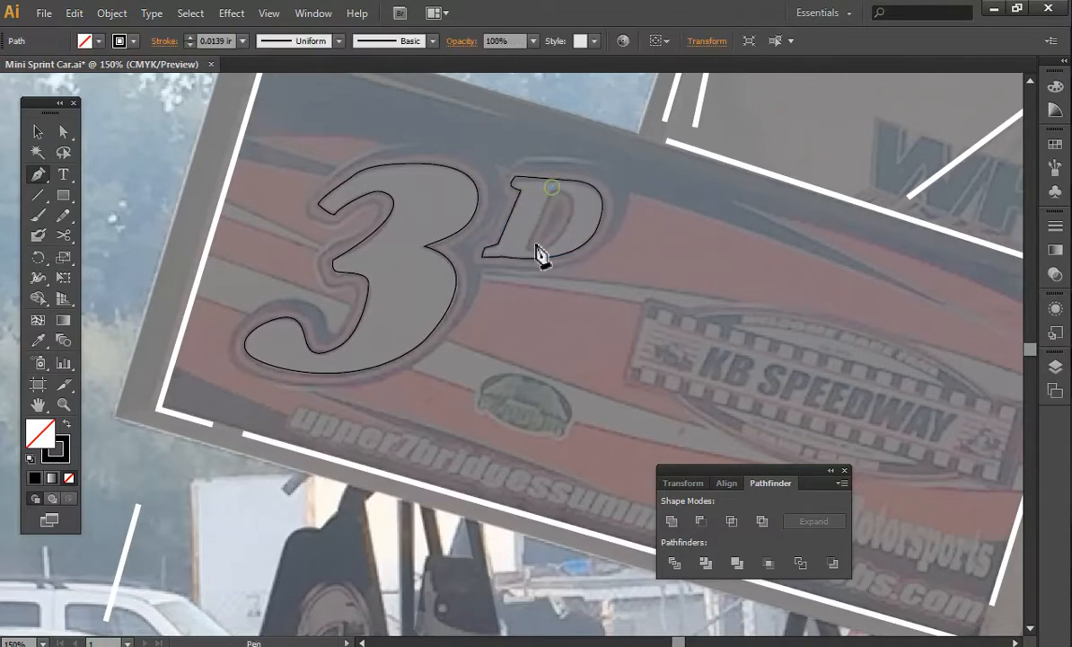
pyautogui.moveTo(527, 250); pyautogui.dragTo(526, 185)
pyautogui.press('v')
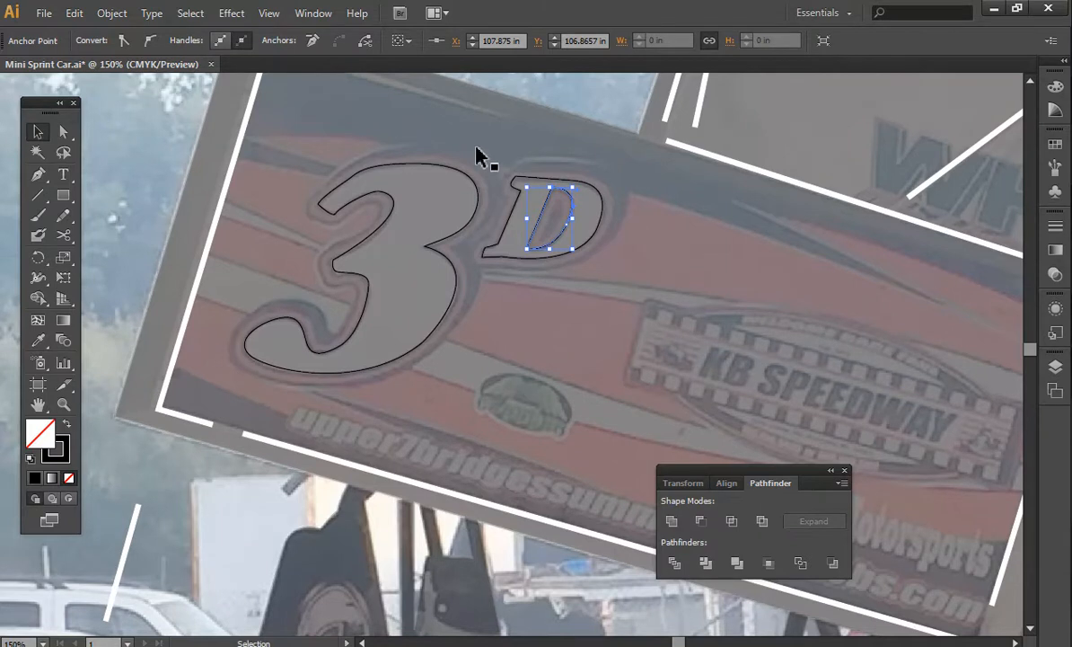
# Step: Adjust the anchor point on the 3's upper-left curve to follow the number in the photo
pyautogui.click(356, 188)
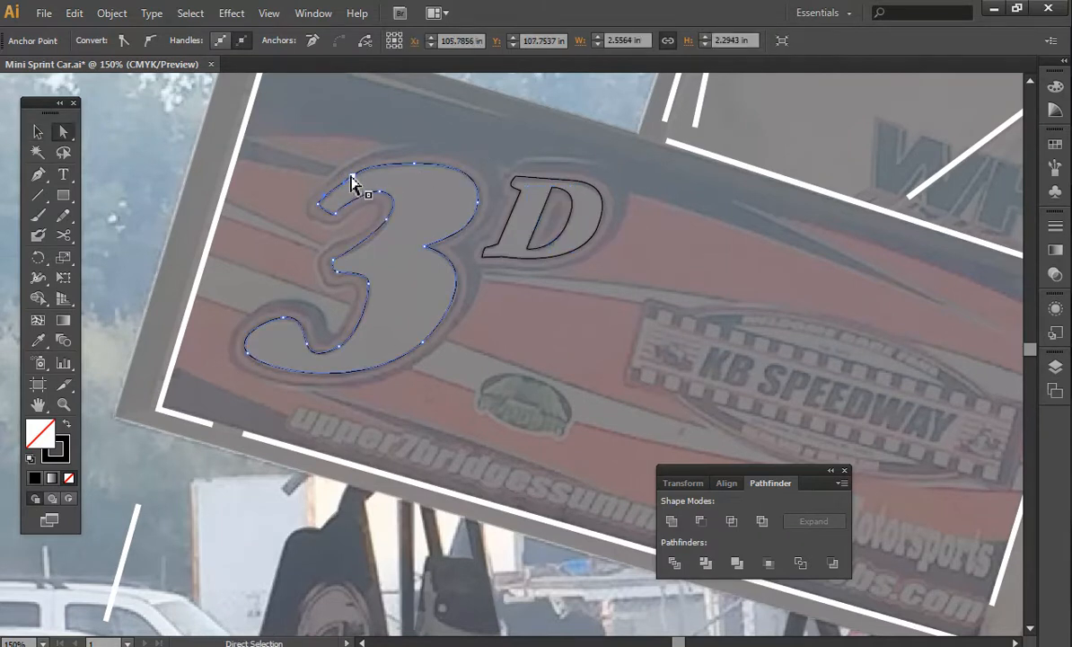
pyautogui.click(349, 188)
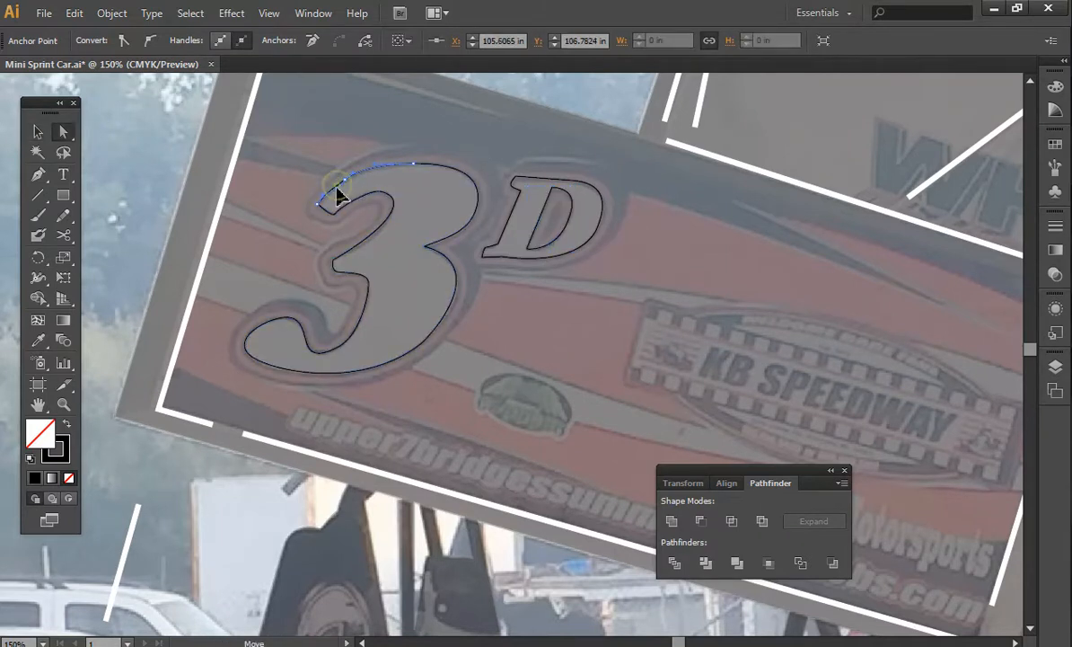
pyautogui.moveTo(336, 187); pyautogui.dragTo(337, 186)
pyautogui.moveTo(551, 156); pyautogui.dragTo(587, 159)
pyautogui.hotkey('ctrl', 'z')
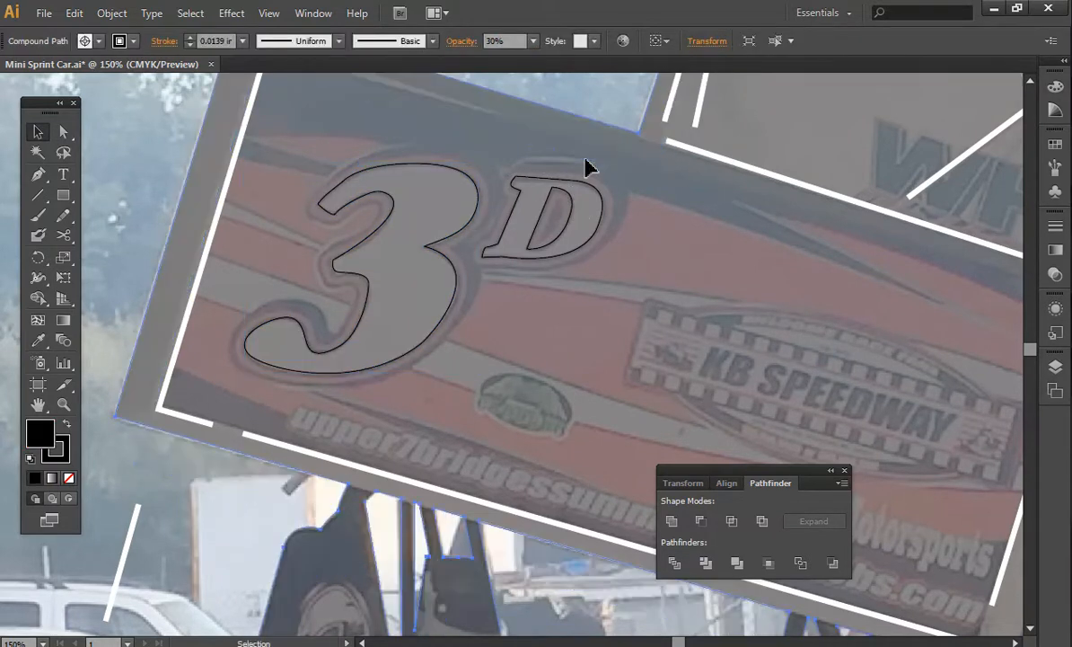
# Step: Subtract the D's inner opening from its outer contour with Minus Front
pyautogui.click(601, 199)
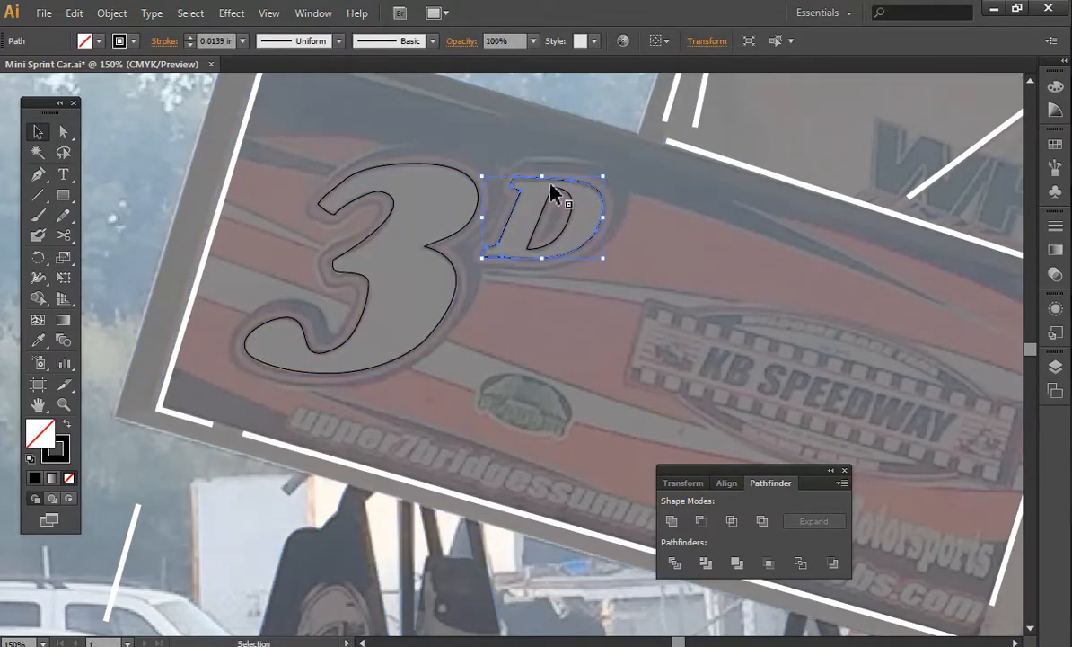
pyautogui.keyDown('shift'); pyautogui.click(571, 205); pyautogui.keyUp('shift')
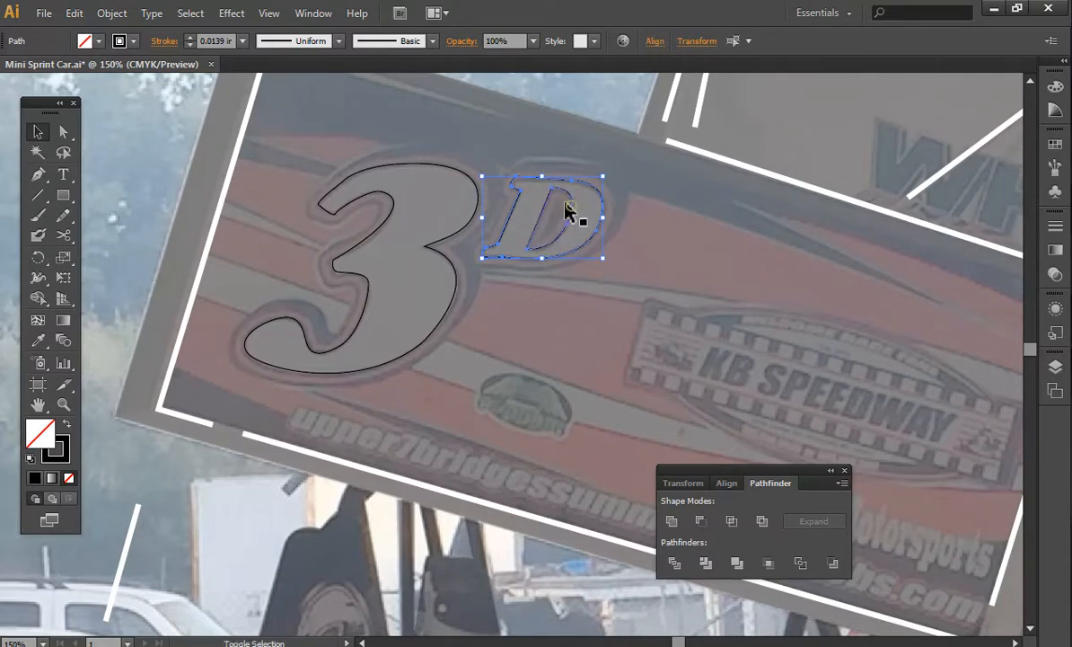
pyautogui.click(702, 520)
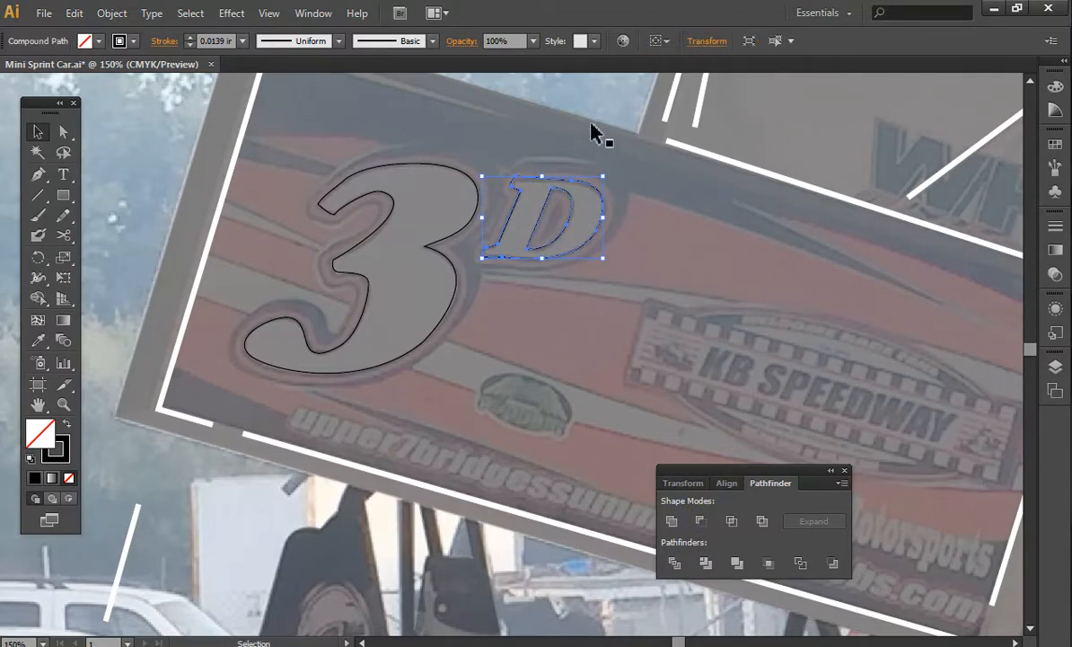
# Step: Fill the D with white
pyautogui.click(566, 104)
pyautogui.click(585, 190)
pyautogui.click(98, 41)
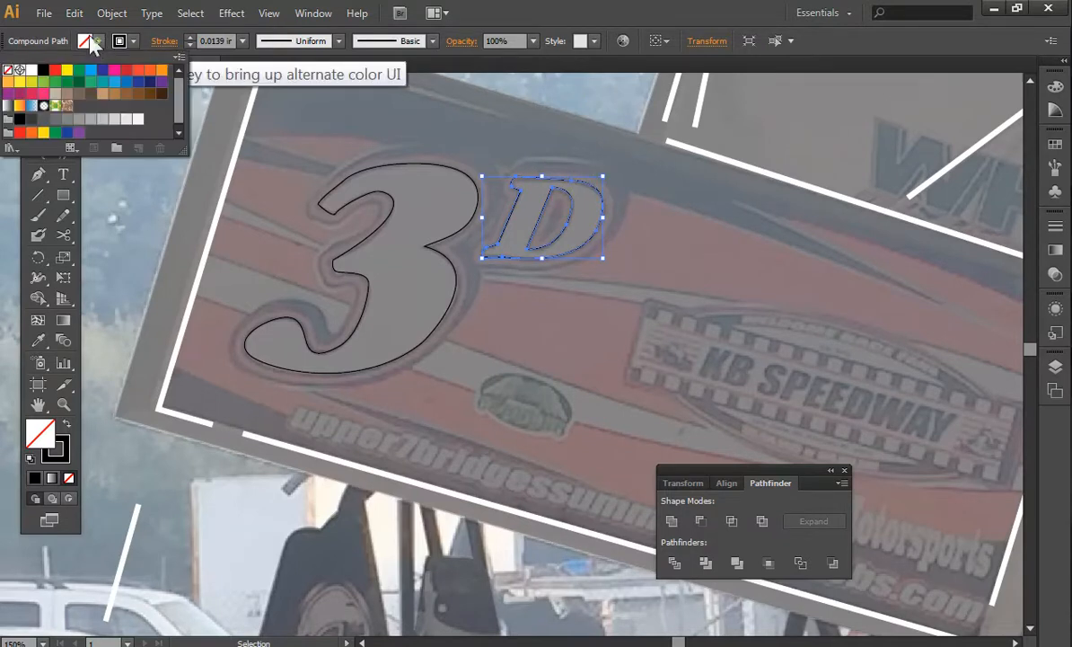
pyautogui.click(31, 69)
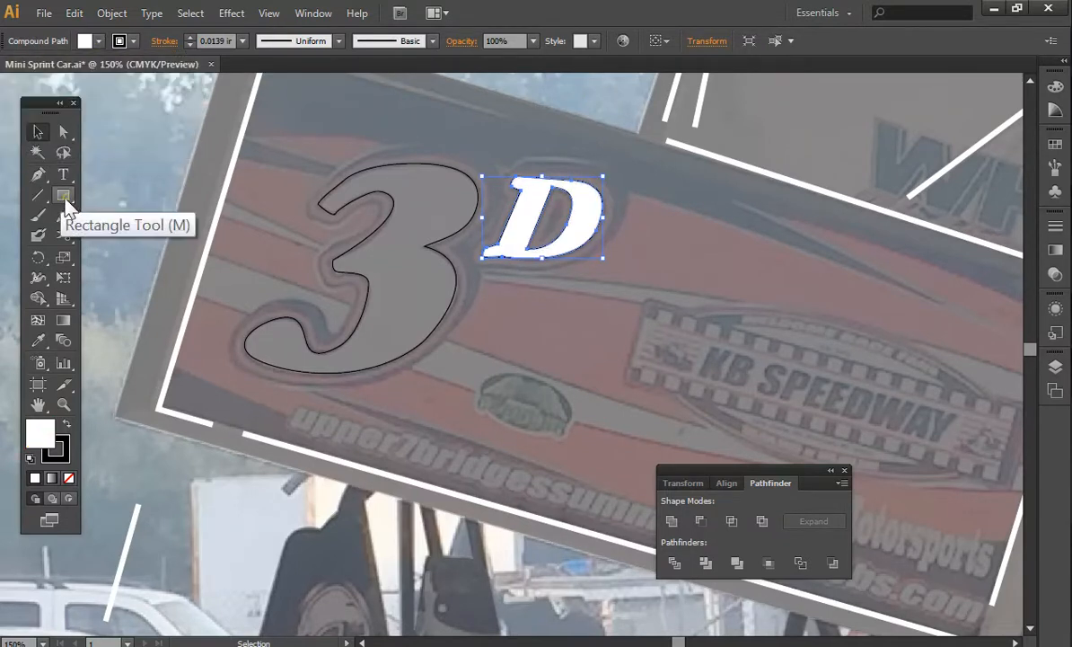
# Step: Draw a narrow vertical rectangle through the middle of the D, extending past it above and below
pyautogui.moveTo(65, 198); pyautogui.dragTo(103, 195)
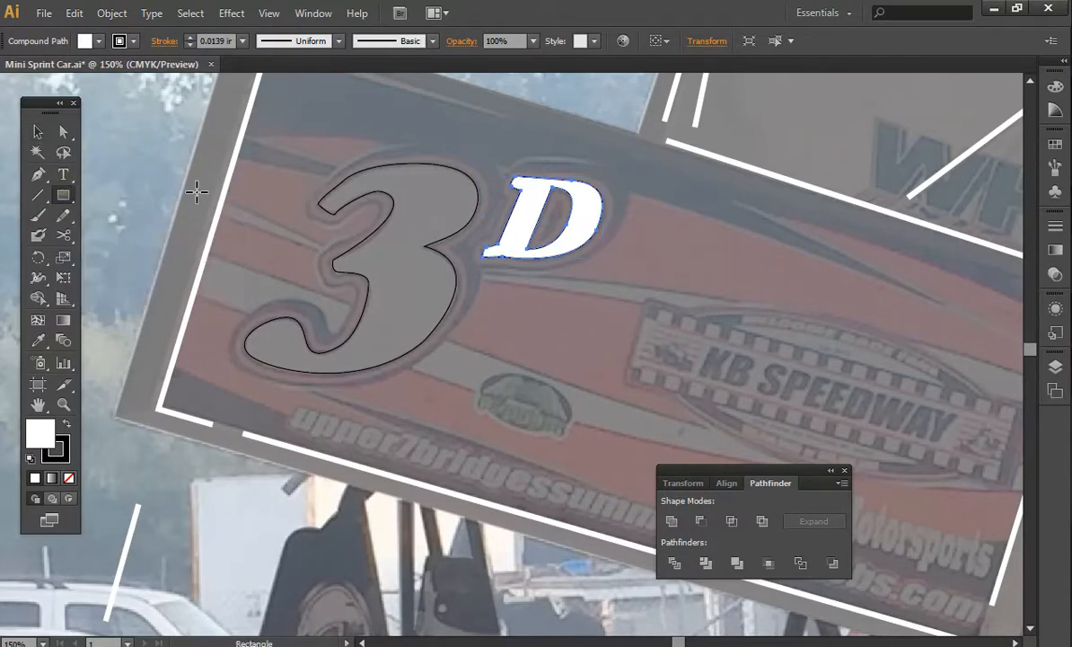
pyautogui.moveTo(562, 145); pyautogui.dragTo(553, 276)
pyautogui.press('v')
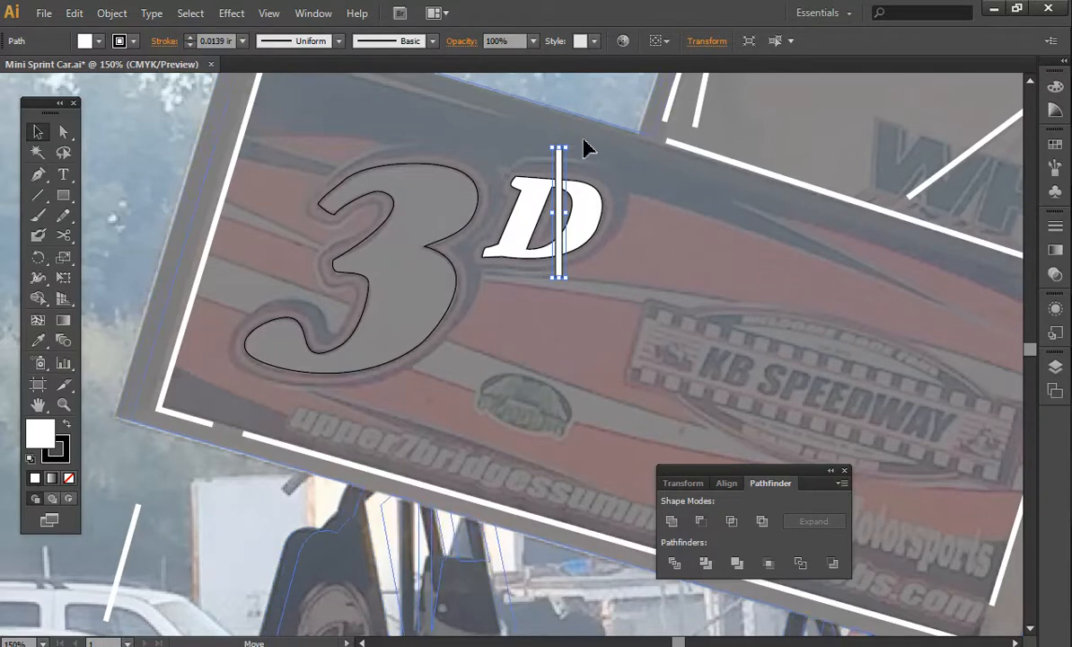
pyautogui.click(586, 146)
pyautogui.moveTo(651, 67); pyautogui.dragTo(735, 166)
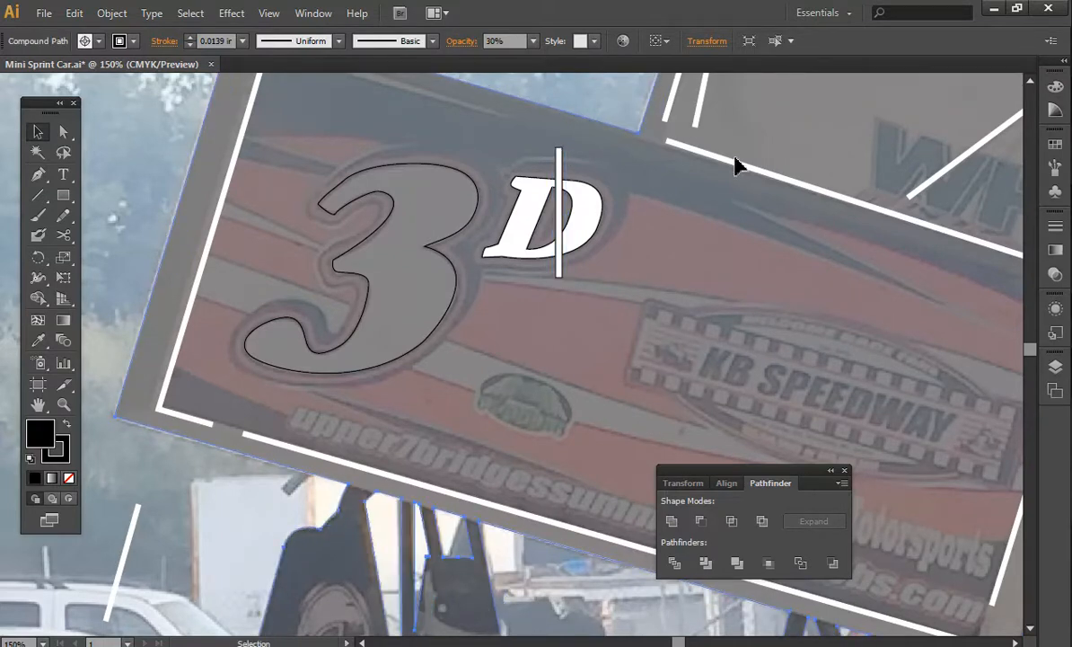
# Step: Set the width of the rectangle crossing the D to 0.125 in
pyautogui.click(558, 167)
pyautogui.click(685, 482)
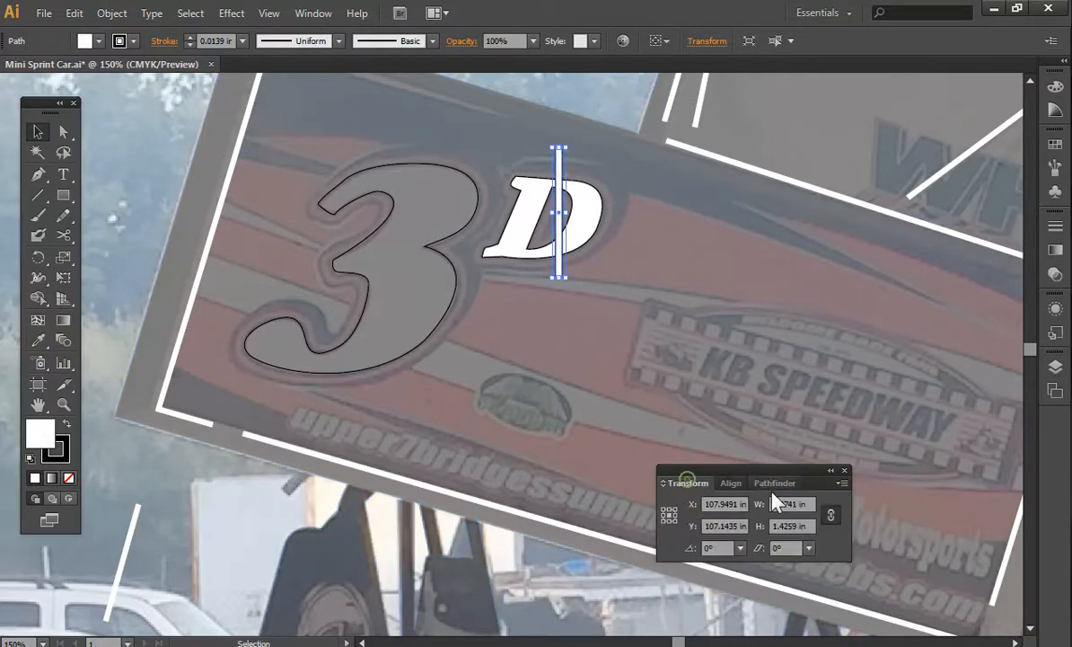
pyautogui.click(811, 503)
pyautogui.write('.125')
pyautogui.press('Return')
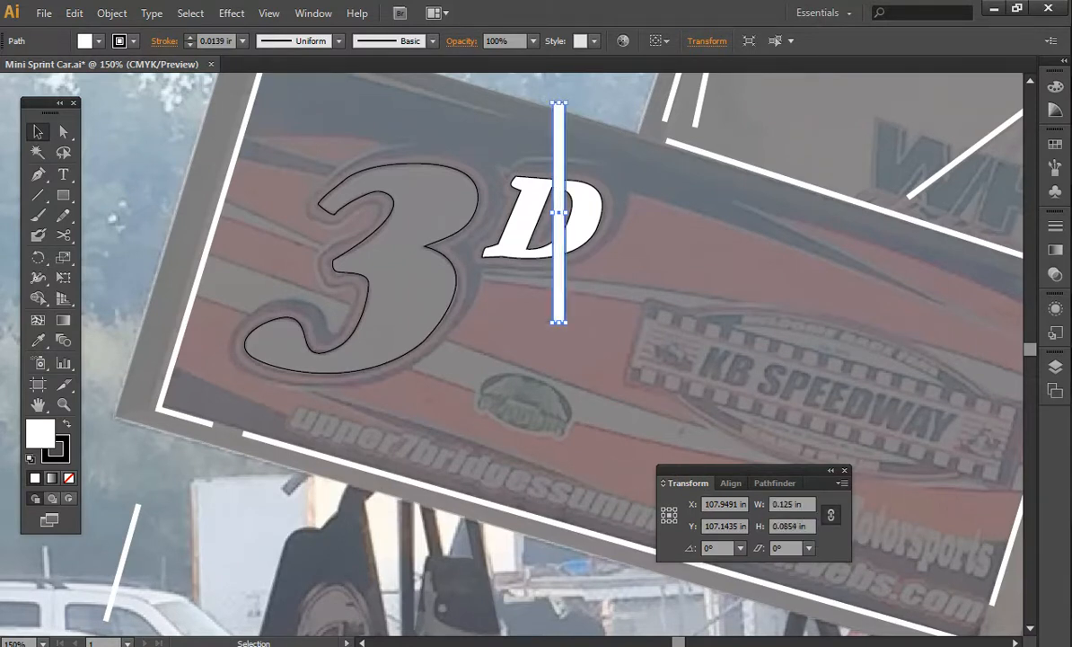
# Step: Shorten the bar, tilt it to match the D's slant and position it through the D's inner opening
pyautogui.moveTo(566, 100); pyautogui.dragTo(578, 148)
pyautogui.moveTo(529, 317); pyautogui.dragTo(532, 305)
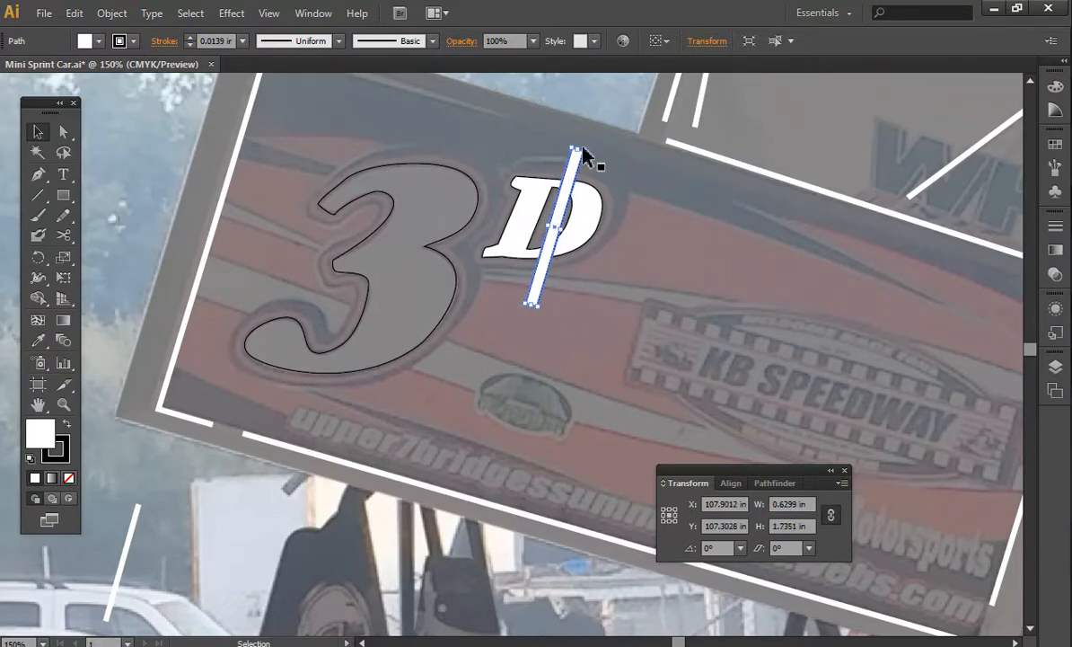
pyautogui.moveTo(593, 150); pyautogui.dragTo(591, 151)
pyautogui.moveTo(569, 187); pyautogui.dragTo(563, 190)
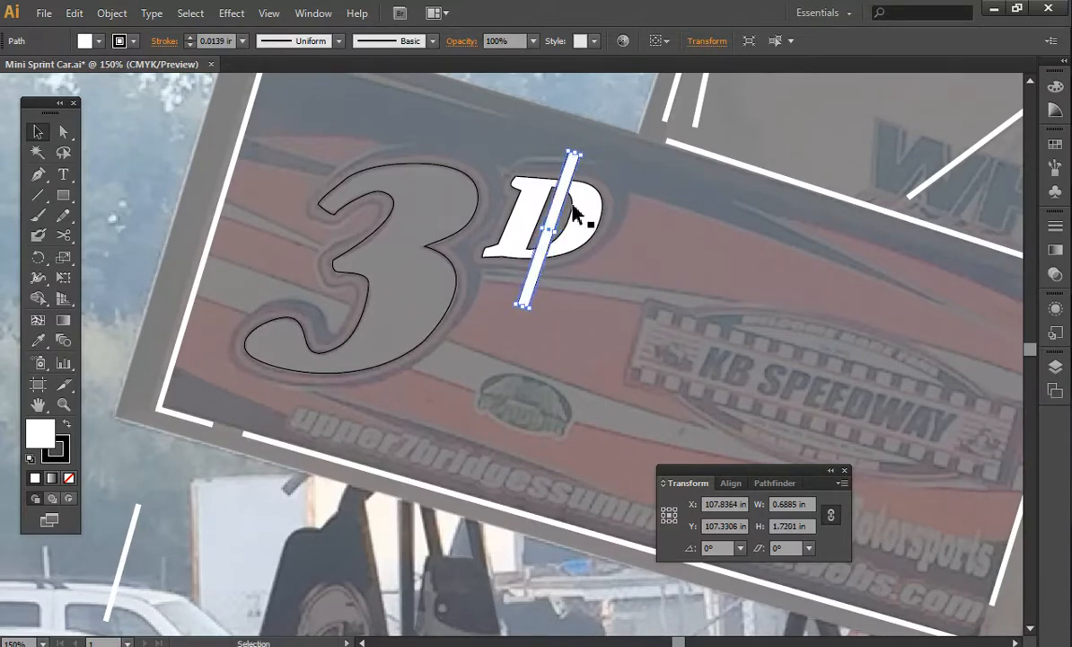
# Step: Fill the D with Registration black to contrast it with the white bar
pyautogui.click(574, 205)
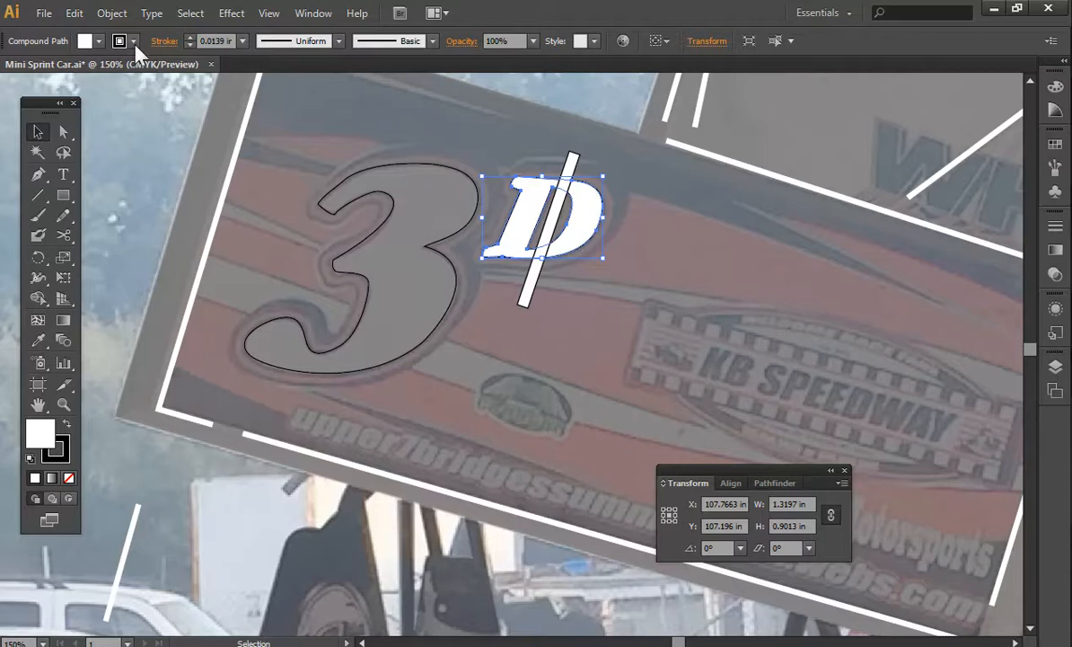
pyautogui.click(97, 41)
pyautogui.click(19, 67)
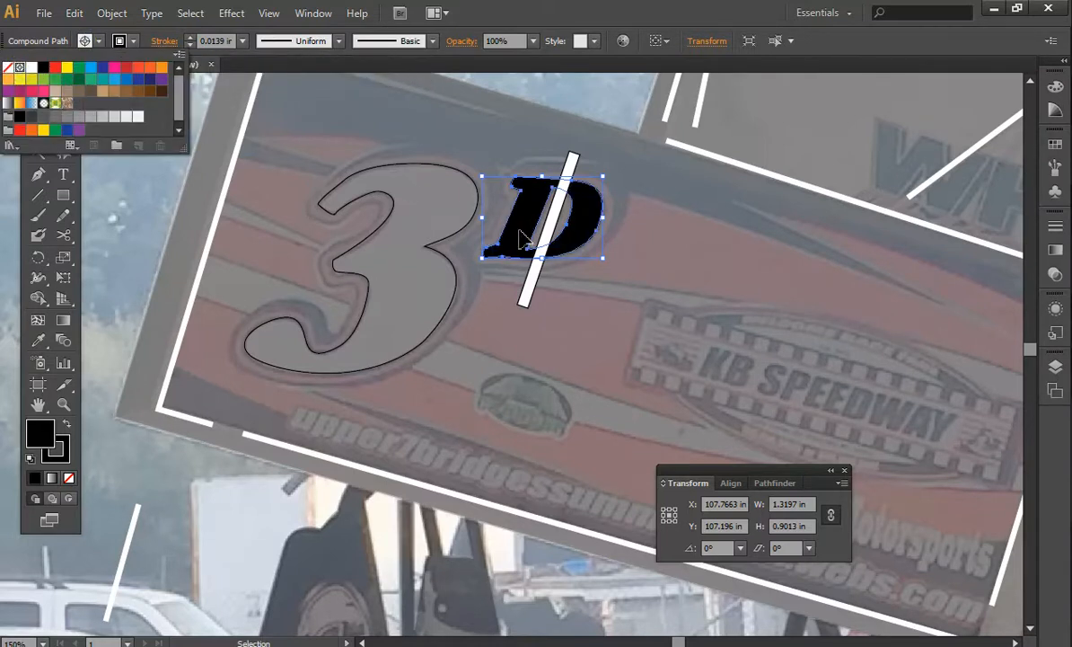
# Step: Cut the slanted bar out of the D with Minus Front to make a stencil gap
pyautogui.keyDown('shift'); pyautogui.click(553, 221); pyautogui.keyUp('shift')
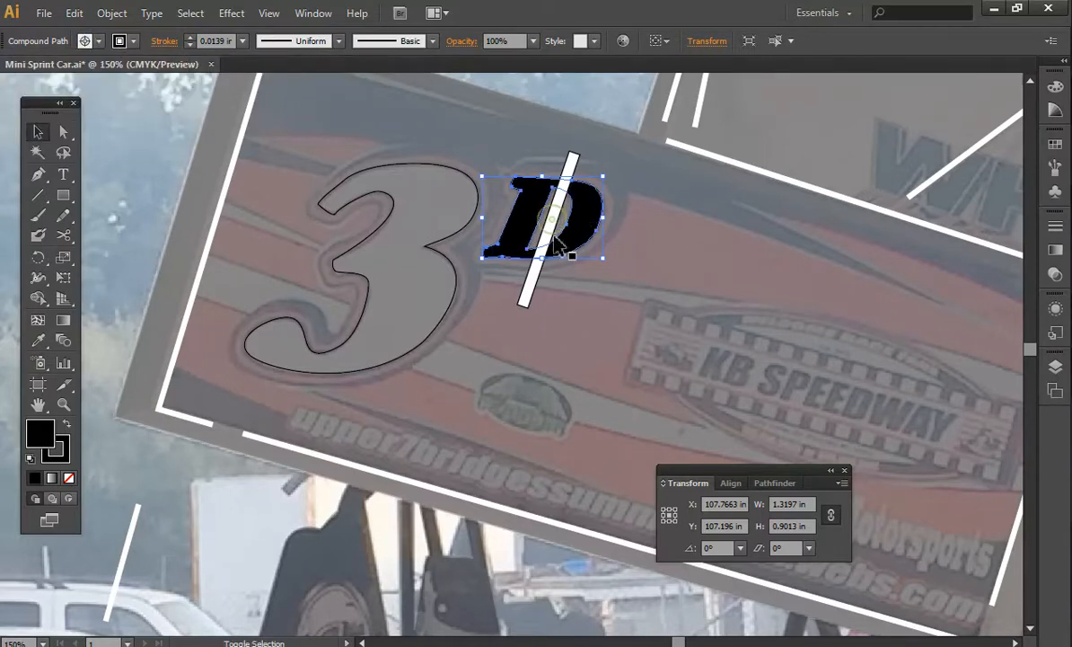
pyautogui.keyDown('shift'); pyautogui.click(551, 227); pyautogui.keyUp('shift')
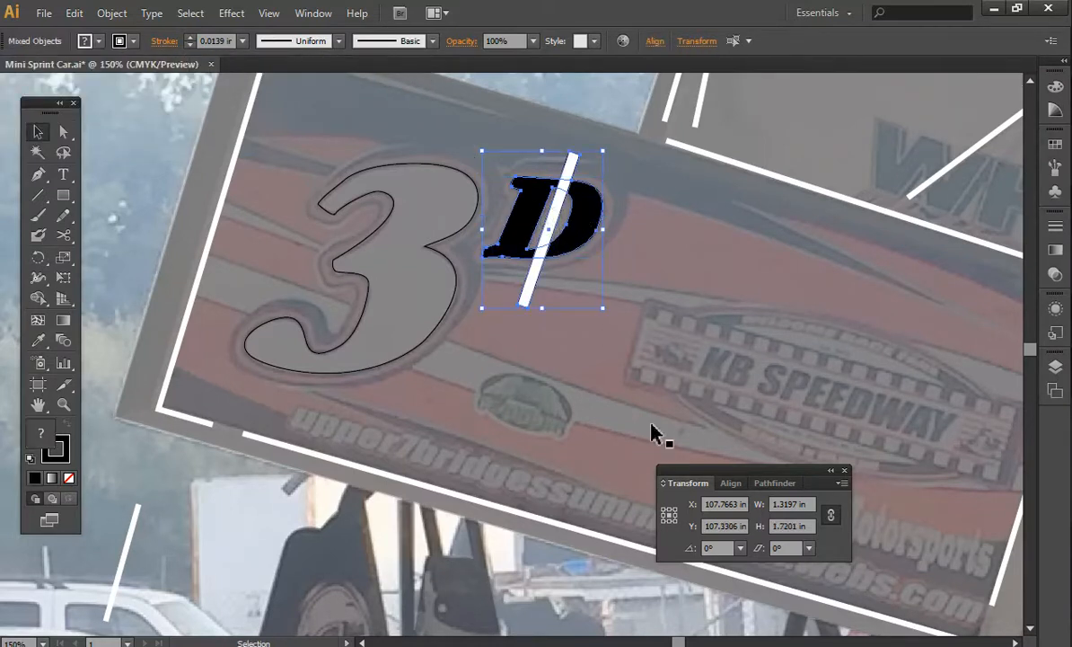
pyautogui.click(773, 482)
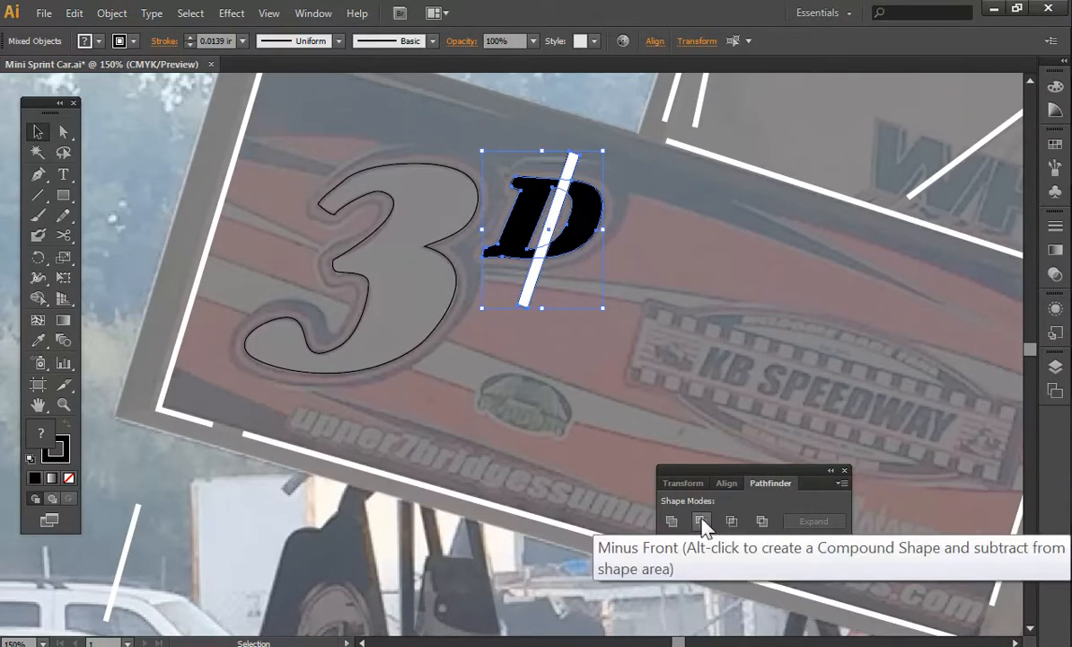
pyautogui.click(702, 520)
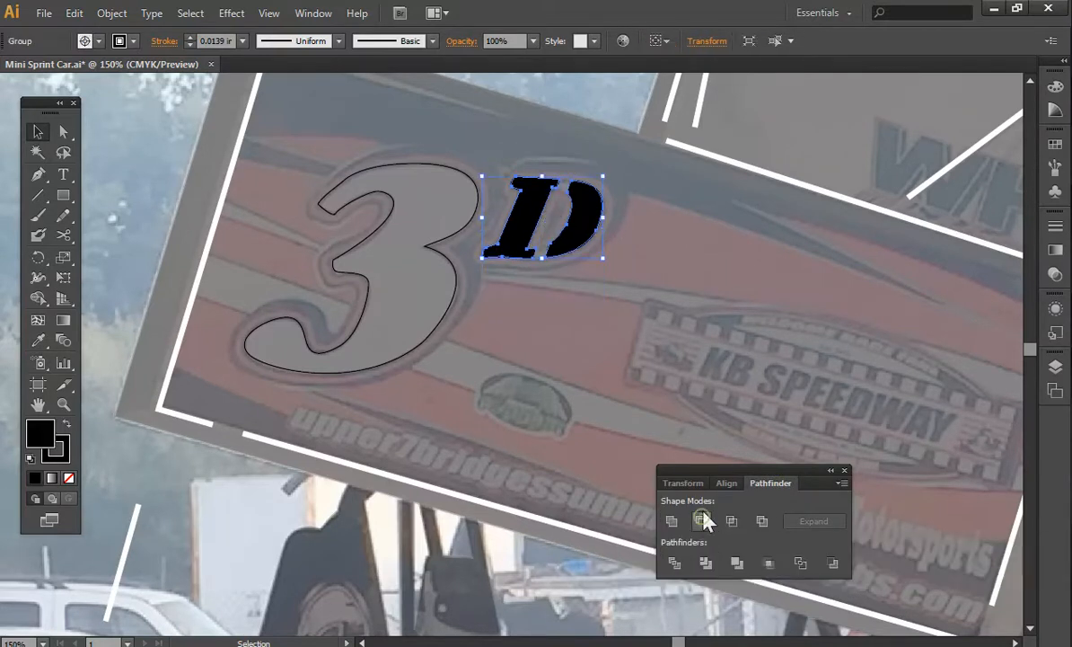
# Step: Fill the split D and the traced 3 with white
pyautogui.click(86, 41)
pyautogui.click(32, 70)
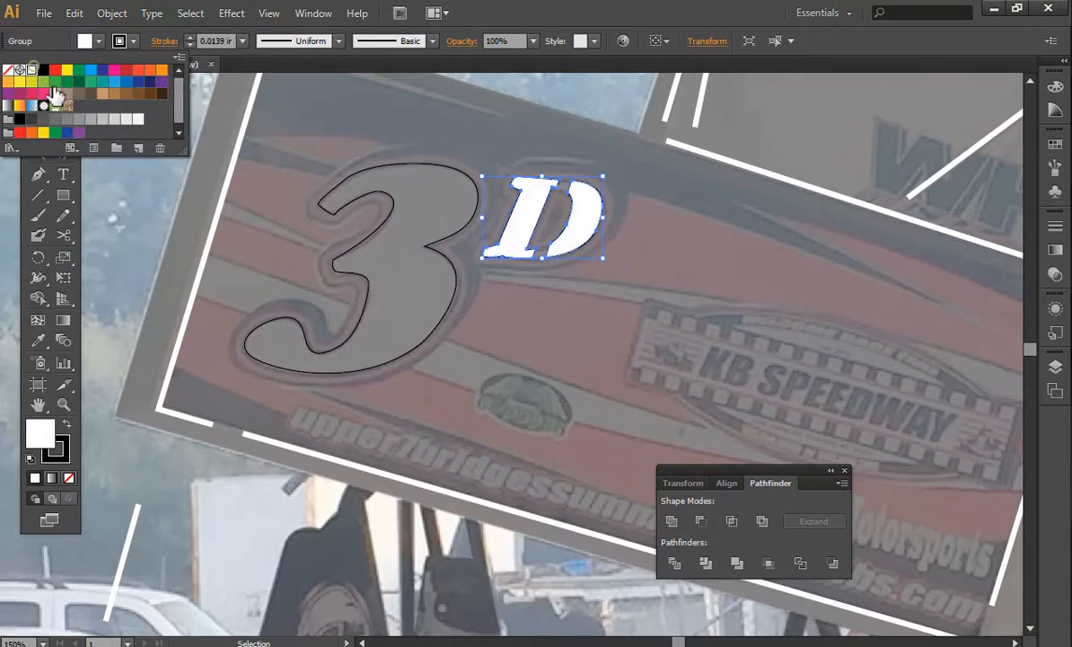
pyautogui.click(440, 173)
pyautogui.click(447, 171)
pyautogui.click(85, 41)
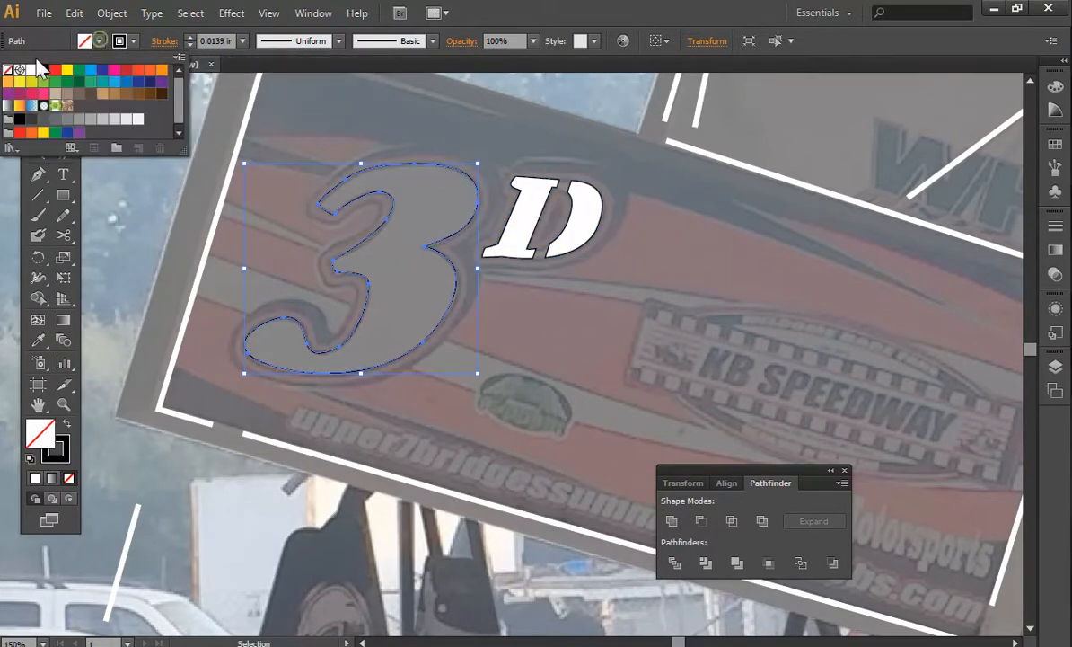
pyautogui.click(32, 71)
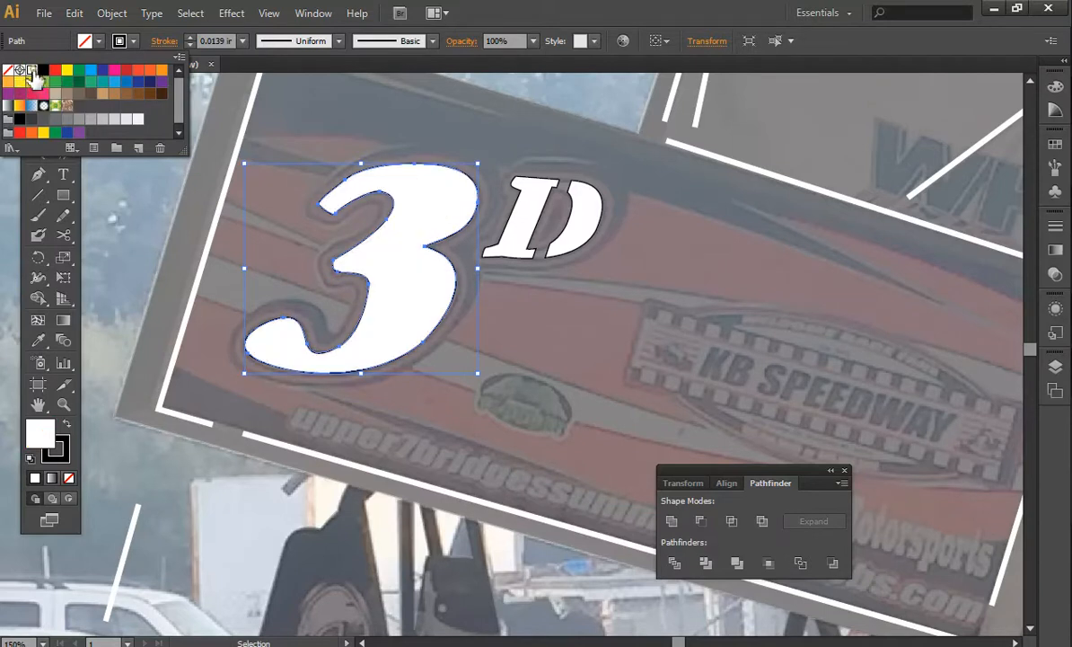
# Step: Cut the white 3 and the split D out of the car silhouette with Minus Front
pyautogui.click(182, 198)
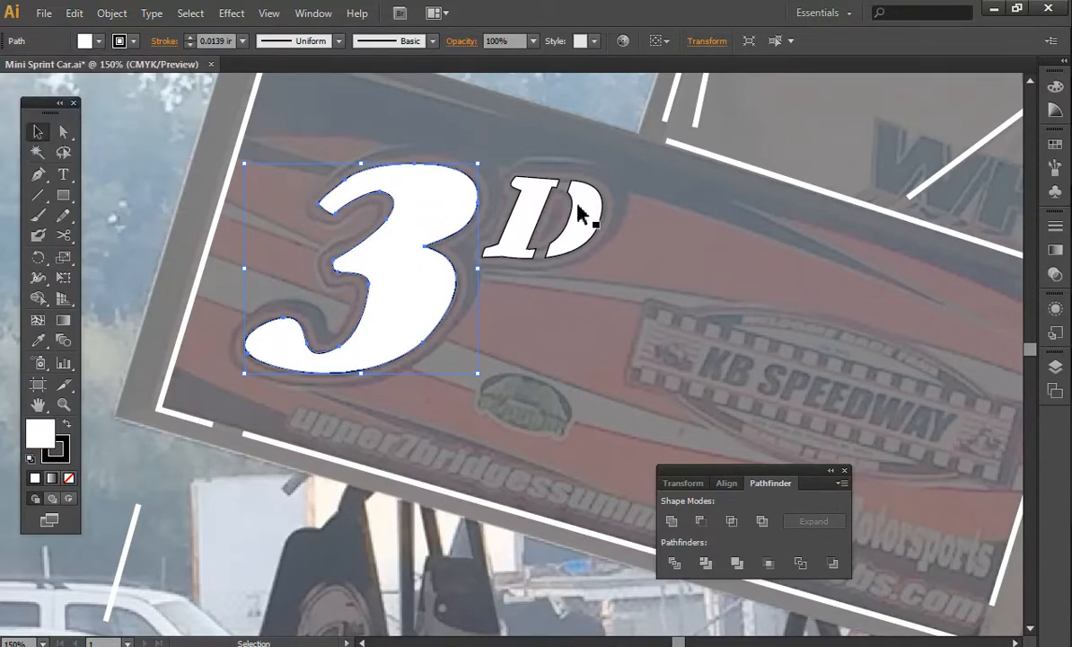
pyautogui.keyDown('shift'); pyautogui.click(546, 203); pyautogui.keyUp('shift')
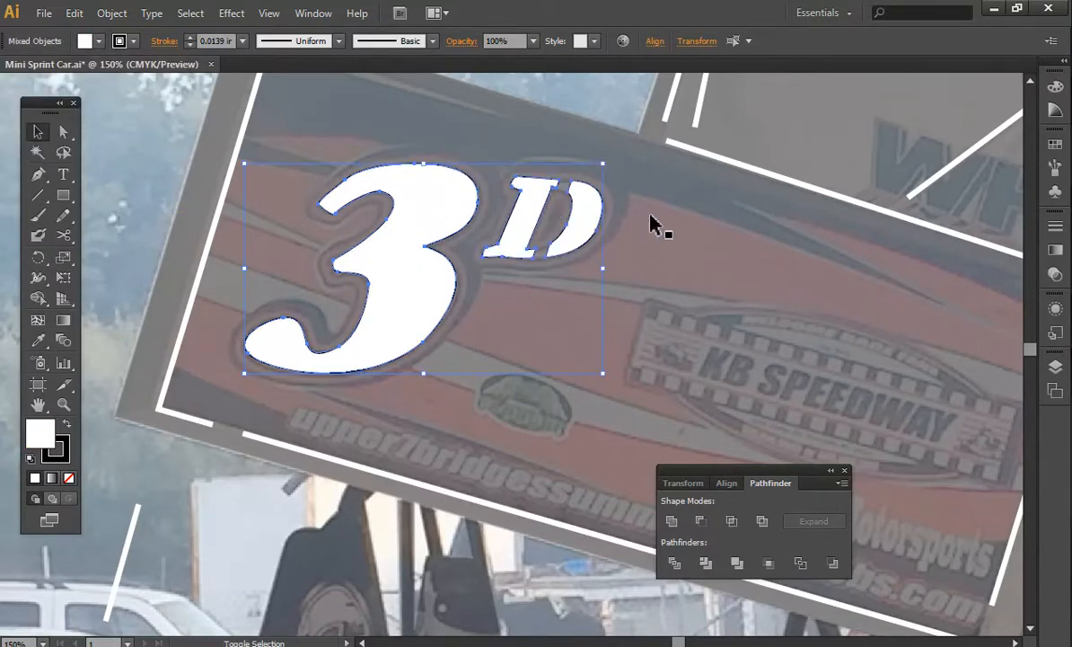
pyautogui.keyDown('shift'); pyautogui.click(650, 179); pyautogui.keyUp('shift')
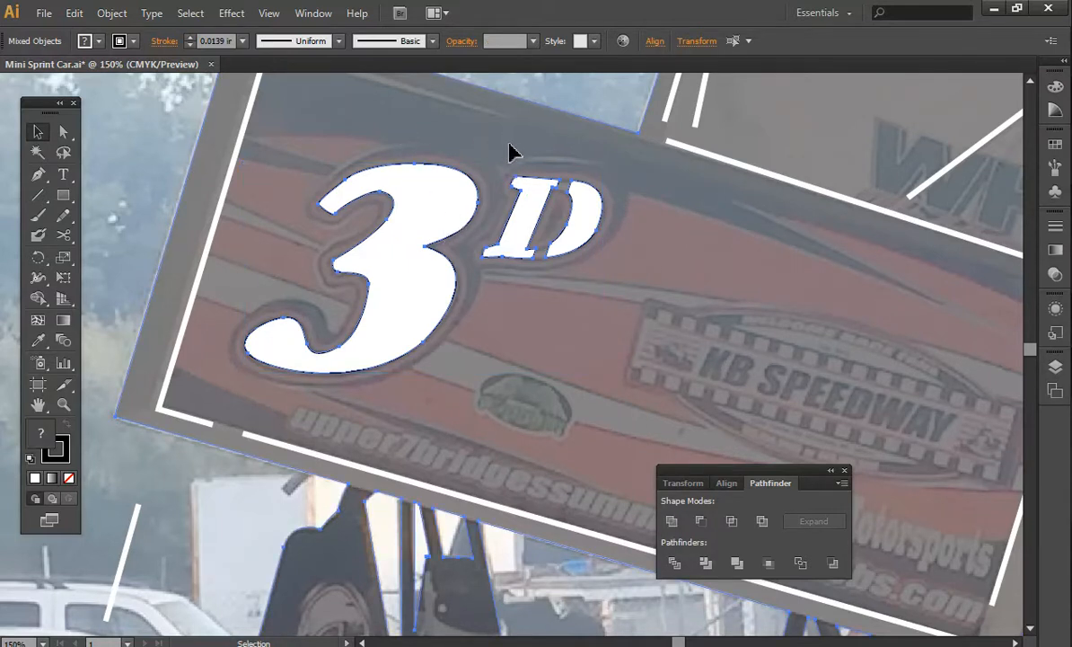
pyautogui.click(702, 524)
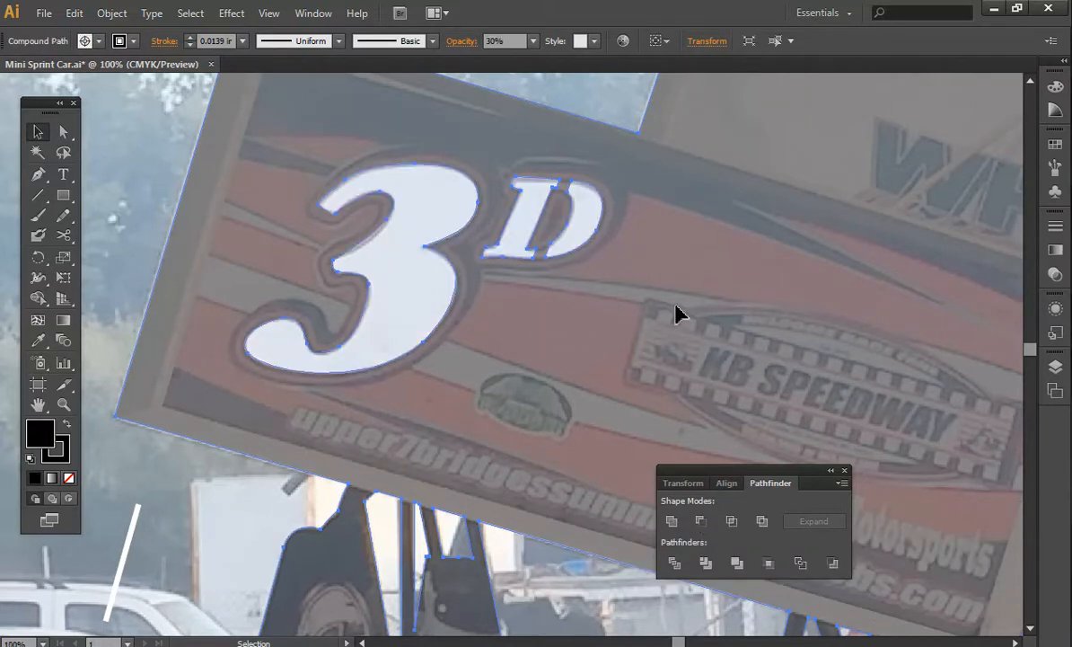
# Step: Select all the white detail lines and wheel shapes, excluding the car silhouette, and bring them to the front
pyautogui.press('p')
pyautogui.hotkey('ctrl', '+')
pyautogui.hotkey('ctrl', '-')
pyautogui.hotkey('ctrl', '-')
pyautogui.hotkey('ctrl', '-')
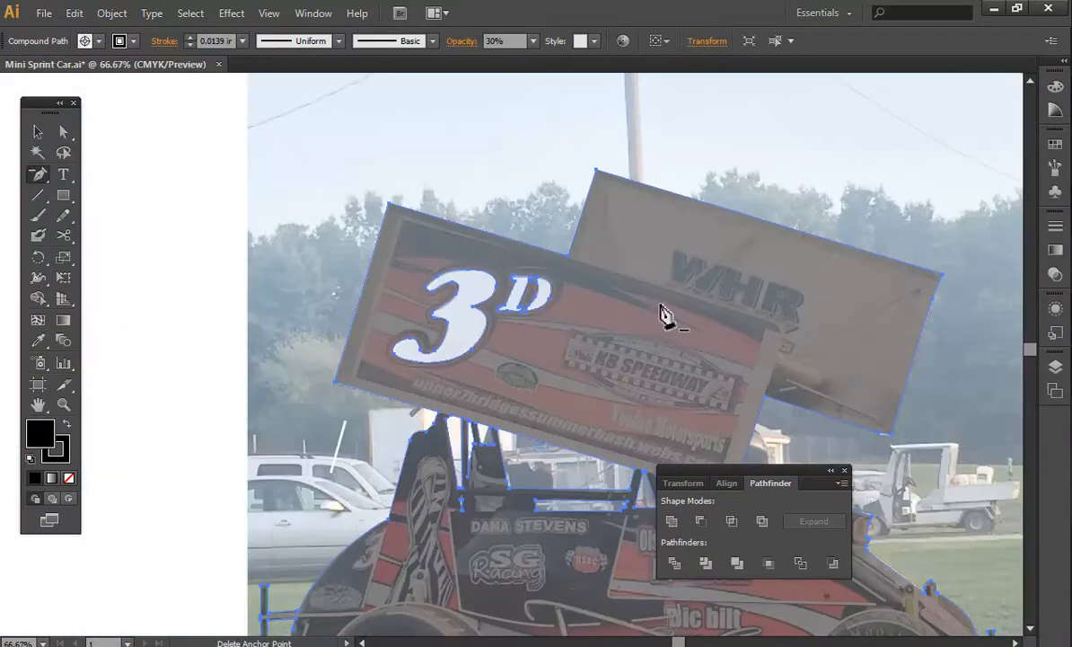
pyautogui.hotkey('ctrl', '-')
pyautogui.click(38, 404)
pyautogui.moveTo(270, 429); pyautogui.dragTo(168, 294)
pyautogui.press('v')
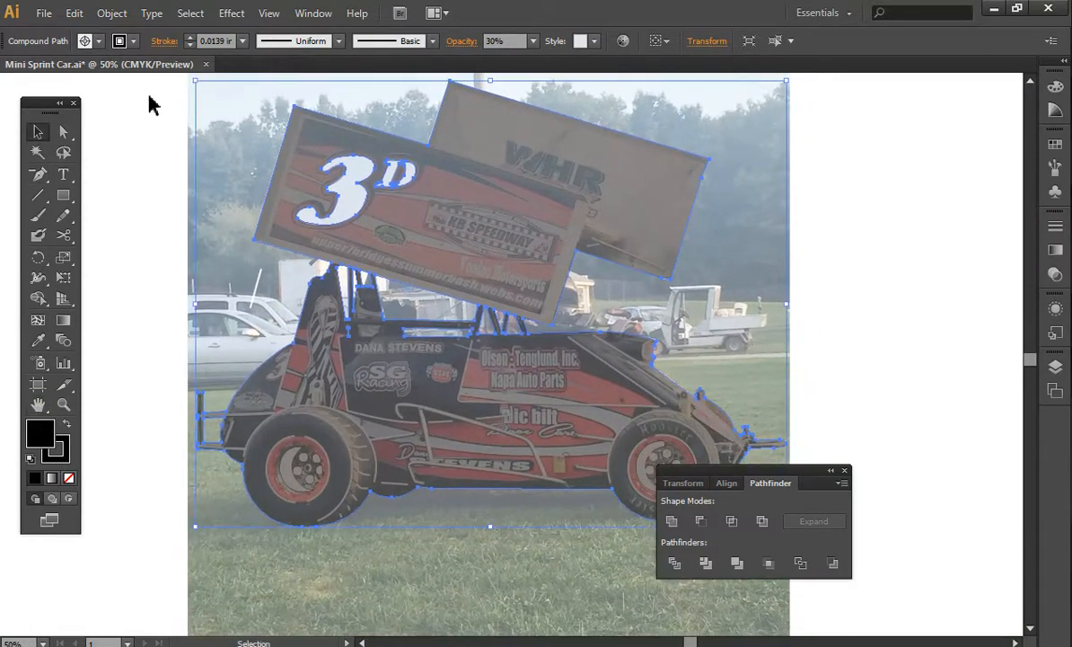
pyautogui.moveTo(148, 80); pyautogui.dragTo(900, 573)
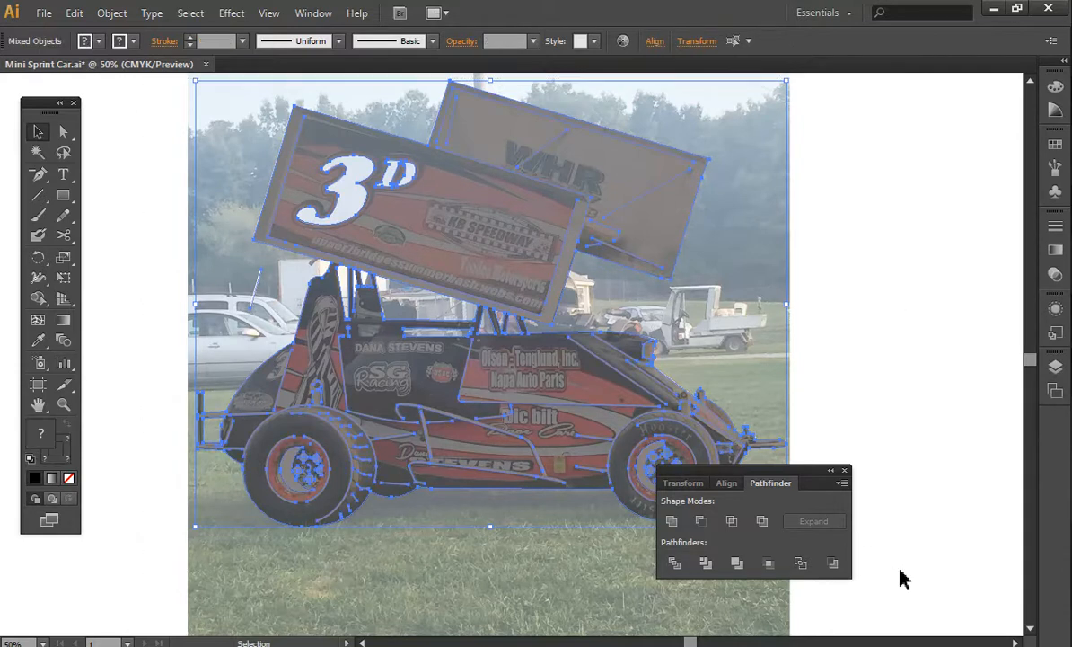
pyautogui.keyDown('shift'); pyautogui.click(692, 218); pyautogui.keyUp('shift')
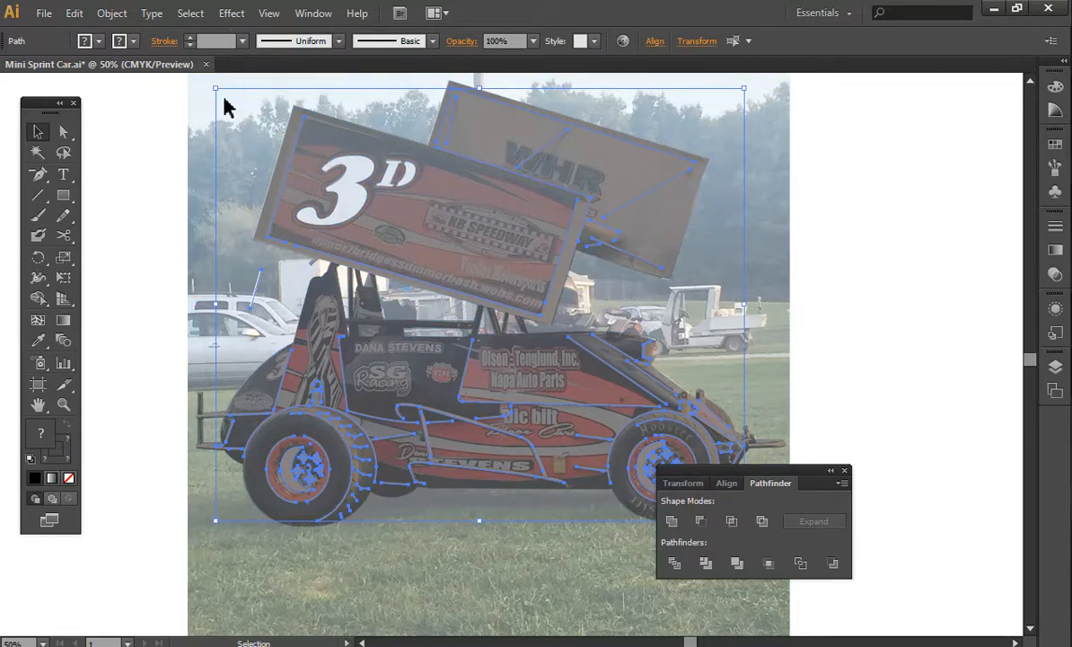
pyautogui.click(112, 14)
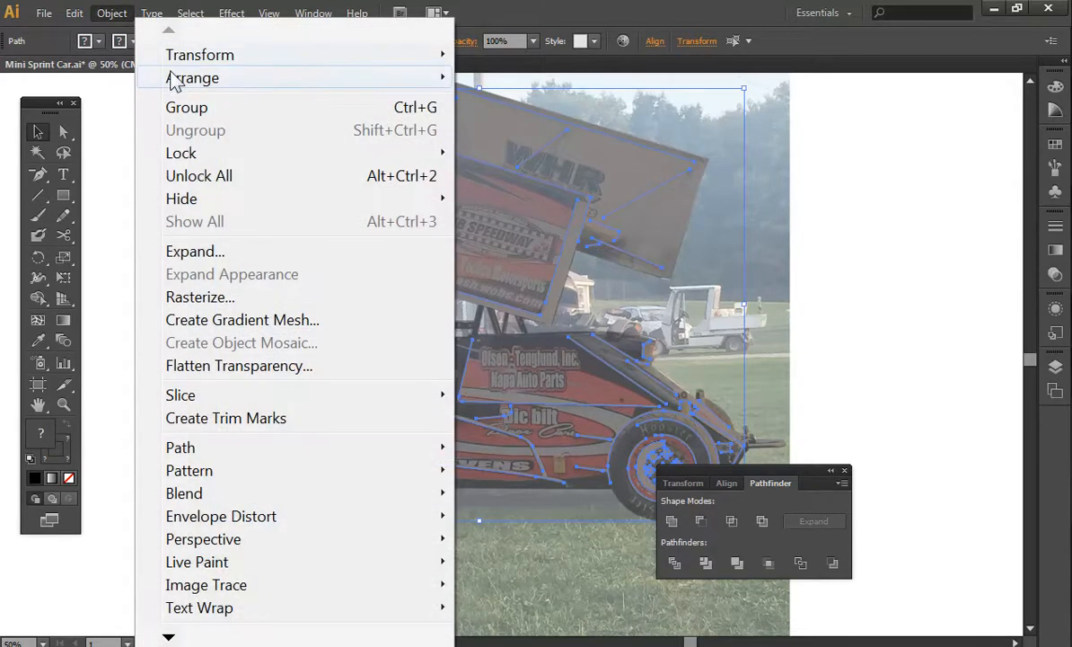
pyautogui.moveTo(404, 79)
pyautogui.click(503, 79)
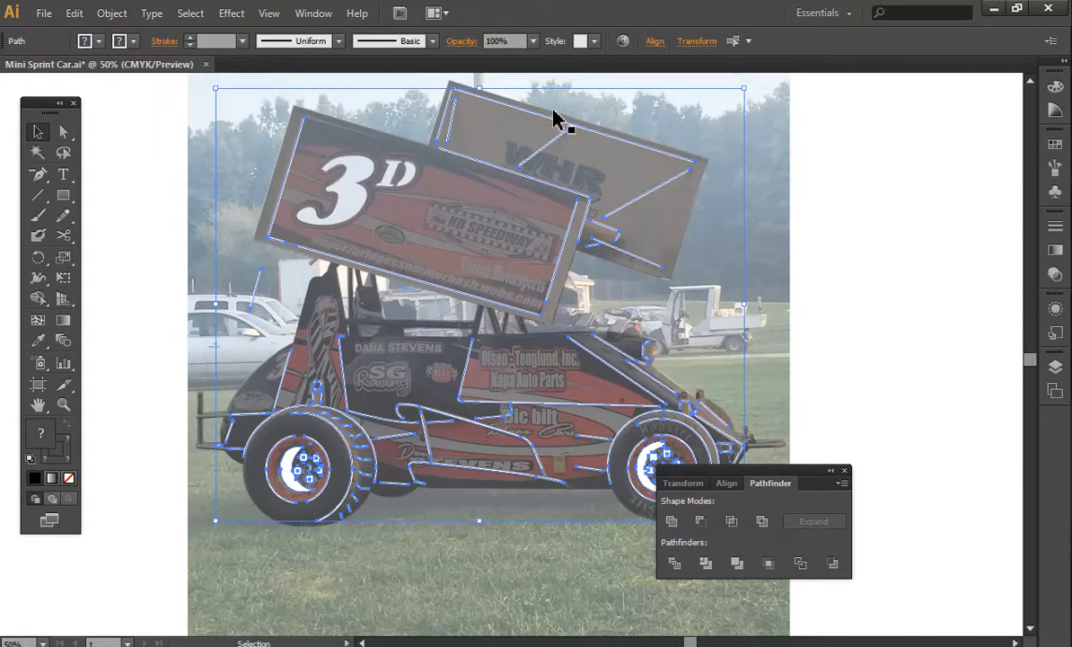
pyautogui.click(857, 208)
# Step: Set the car silhouette's opacity to 100%
pyautogui.click(630, 163)
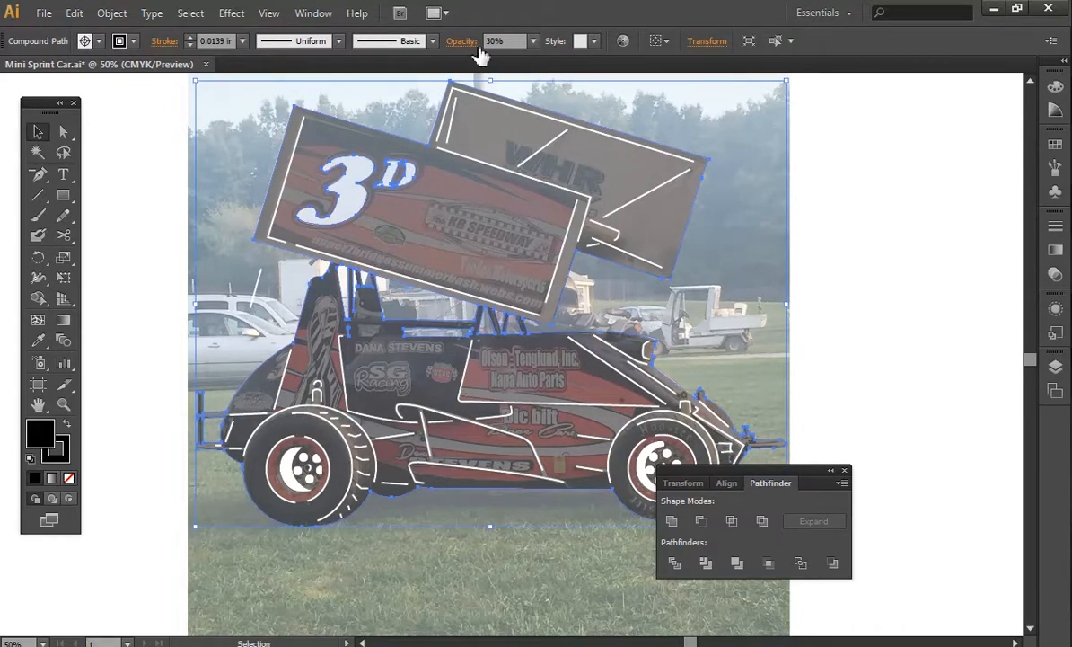
pyautogui.click(534, 42)
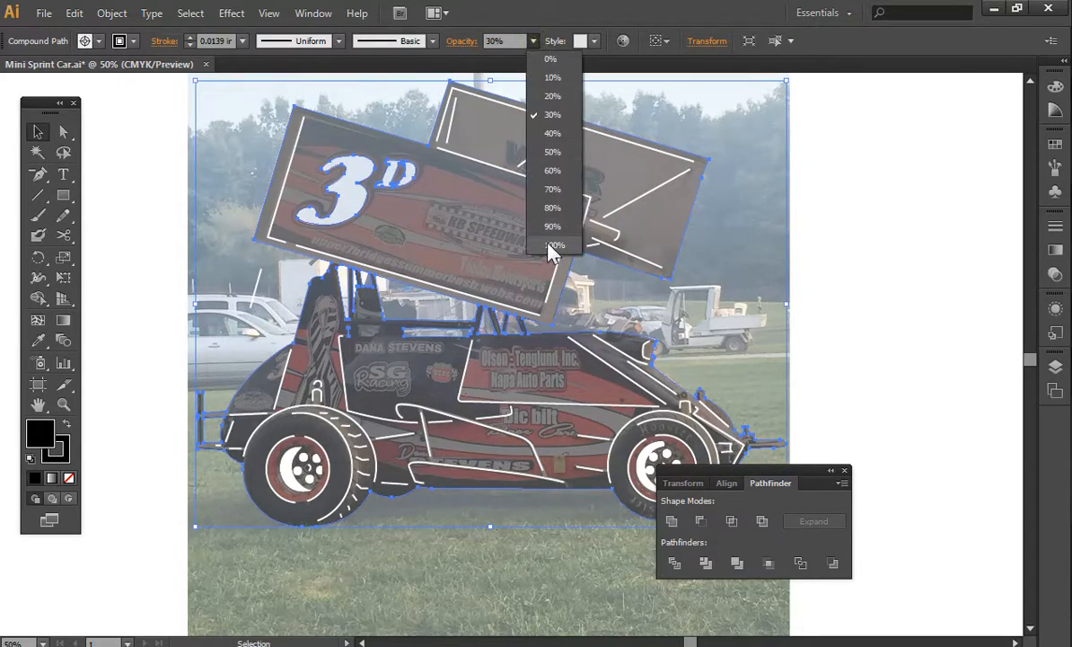
pyautogui.click(548, 241)
pyautogui.click(906, 336)
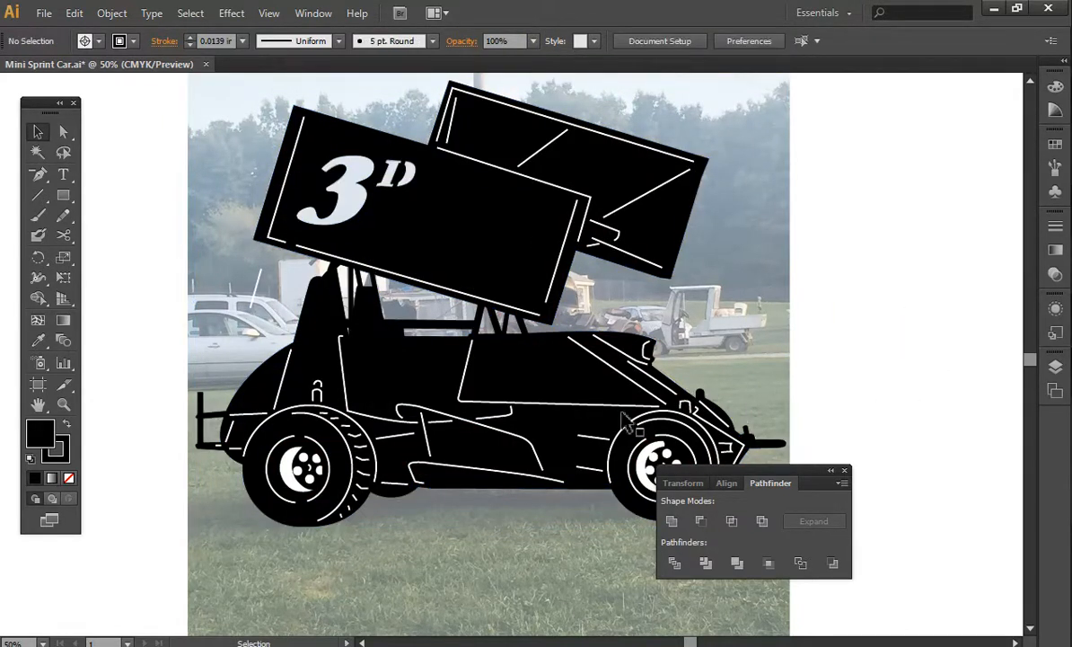
pyautogui.click(38, 404)
pyautogui.moveTo(563, 400); pyautogui.dragTo(483, 392)
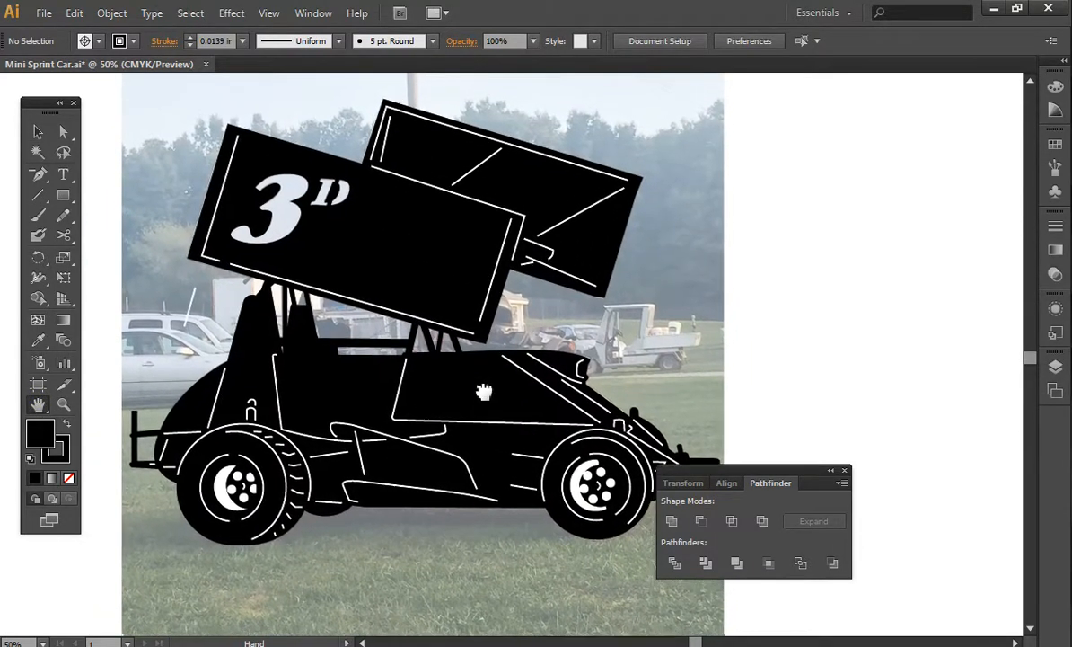